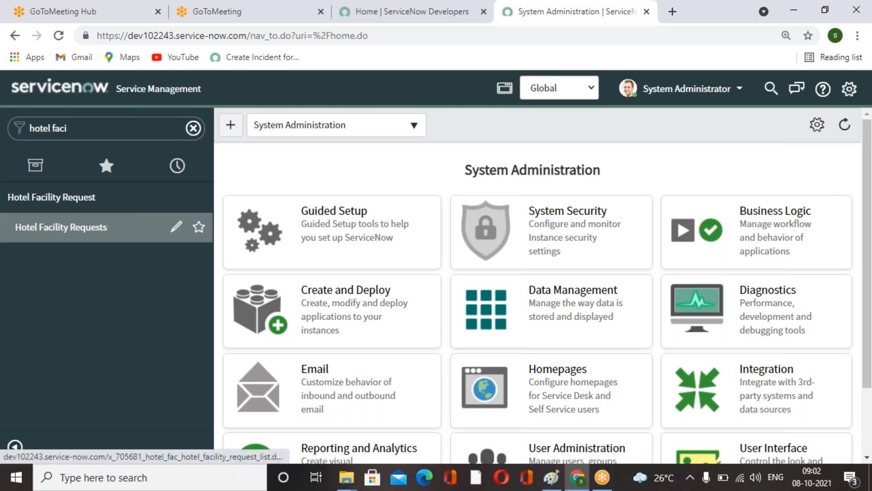
Open a new Hotel Facility Request record from the Hotel Facility Requests module.
left_click(68, 227)
left_click(363, 135)
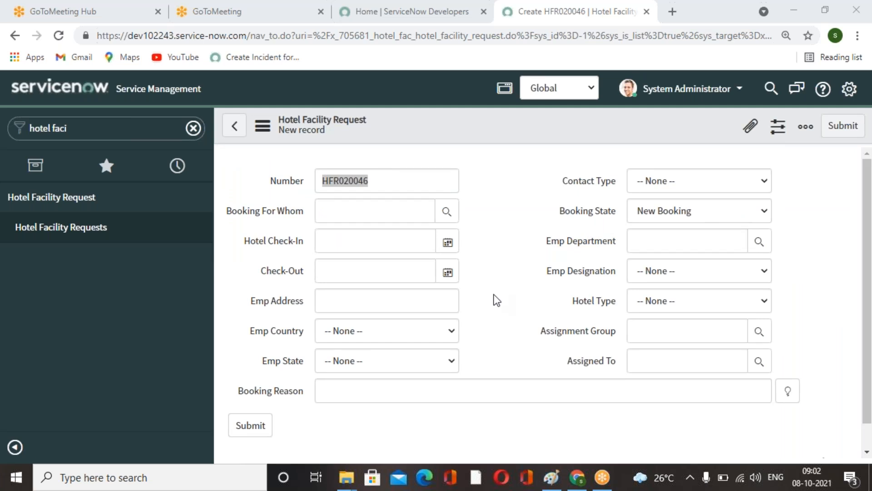
scroll(496, 299, "down", 1)
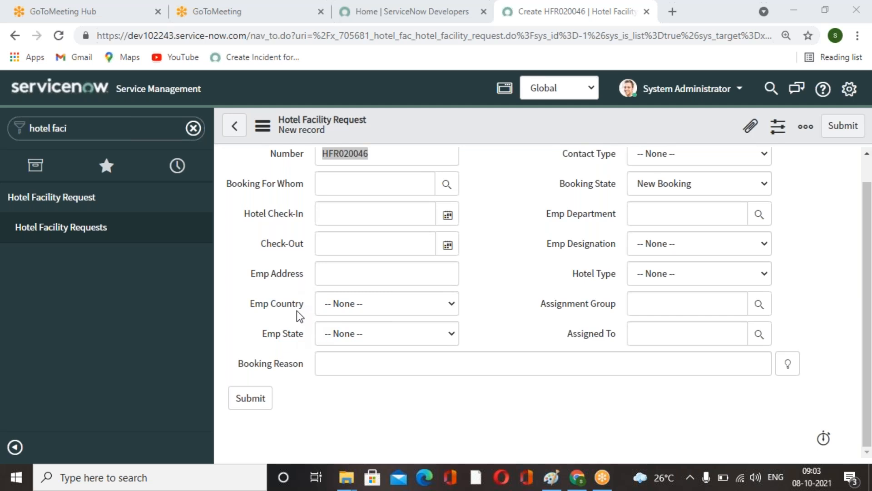
left_click(488, 242)
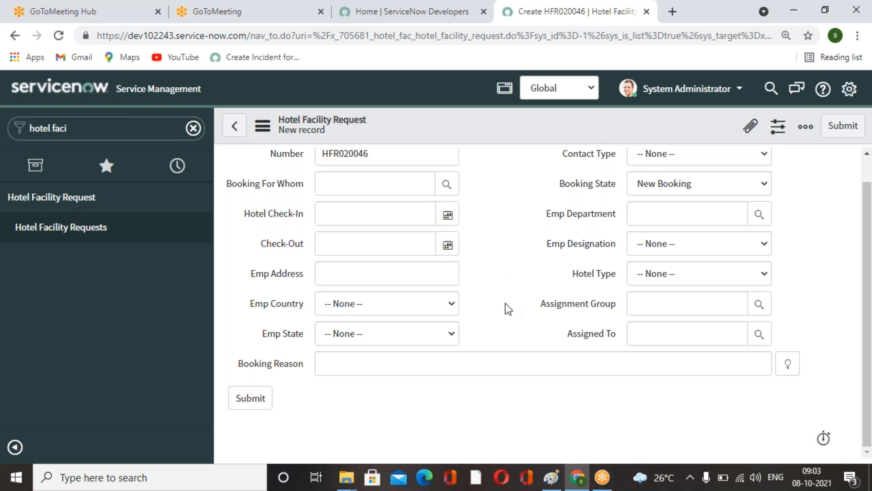
scroll(505, 314, "up", 1)
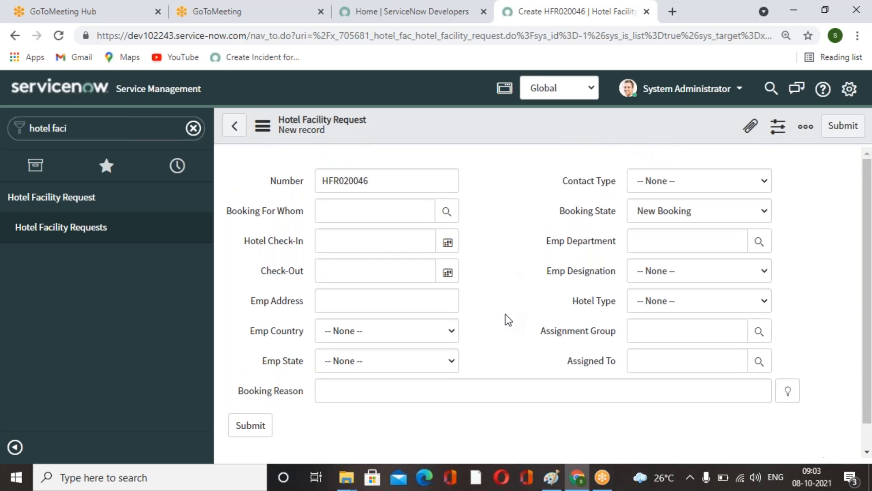
scroll(505, 319, "down", 1)
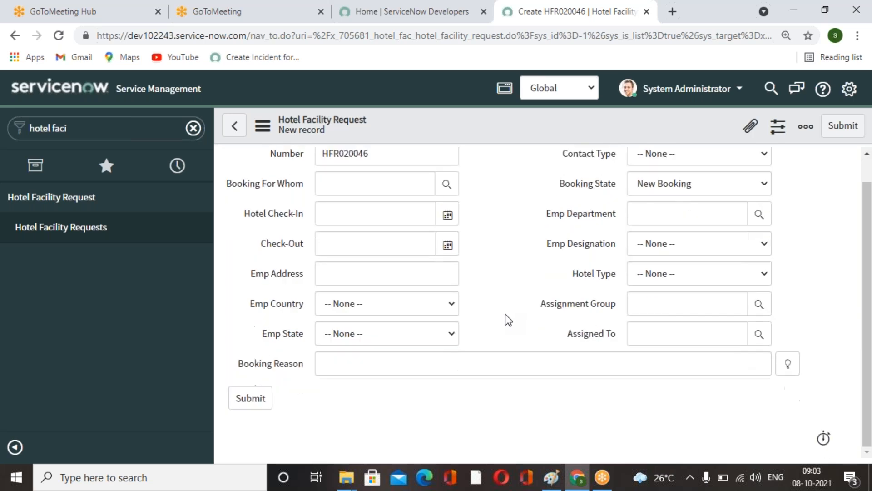
Open the Emp State field's dictionary entry and switch the application scope to Hotel Facility Request.
right_click(293, 337)
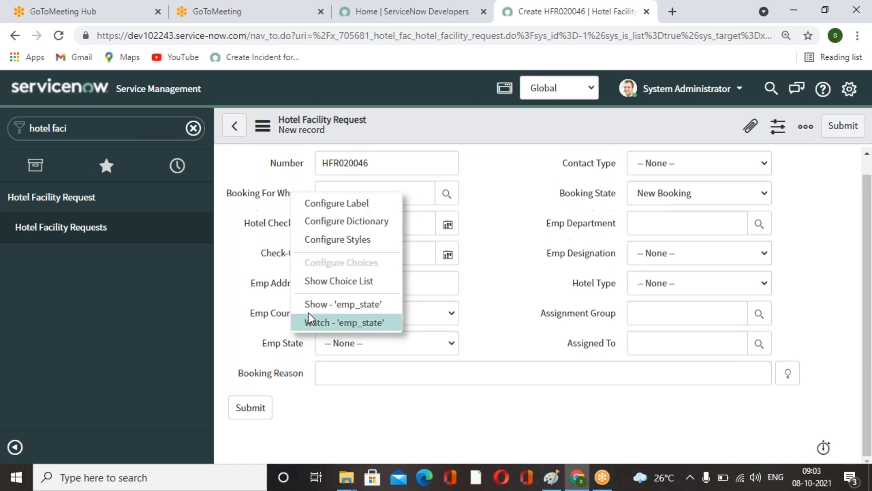
left_click(345, 222)
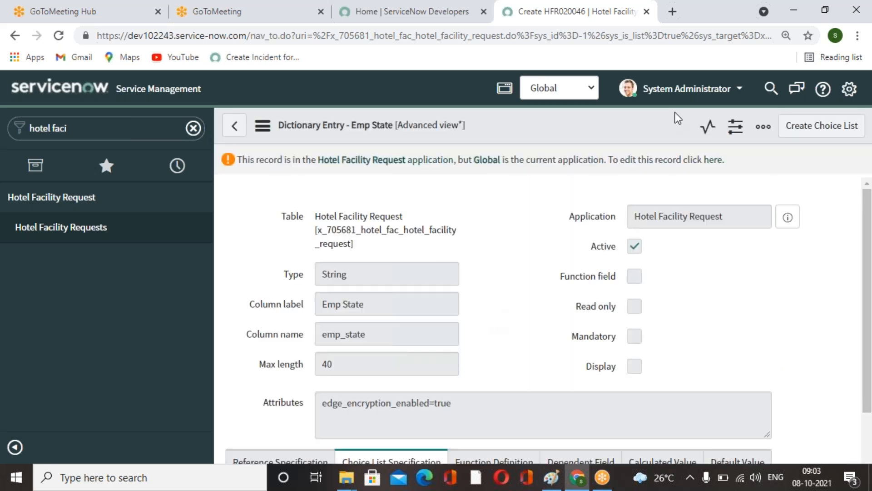
left_click(591, 88)
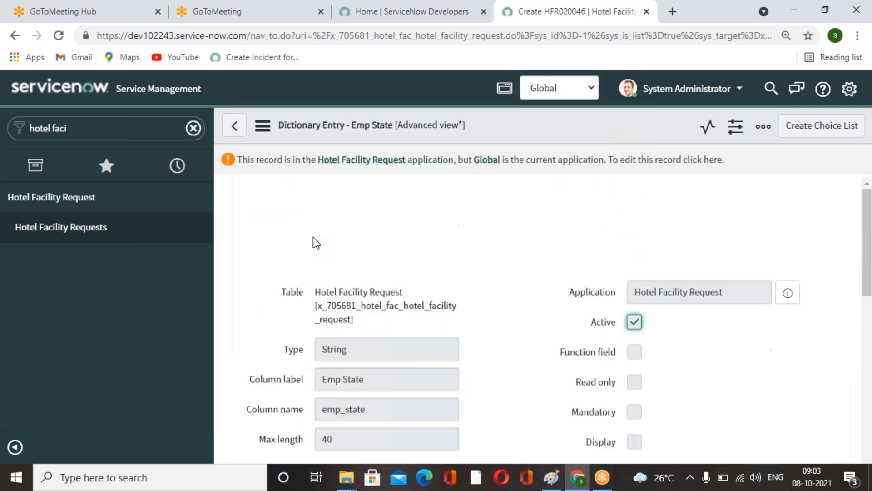
left_click(592, 89)
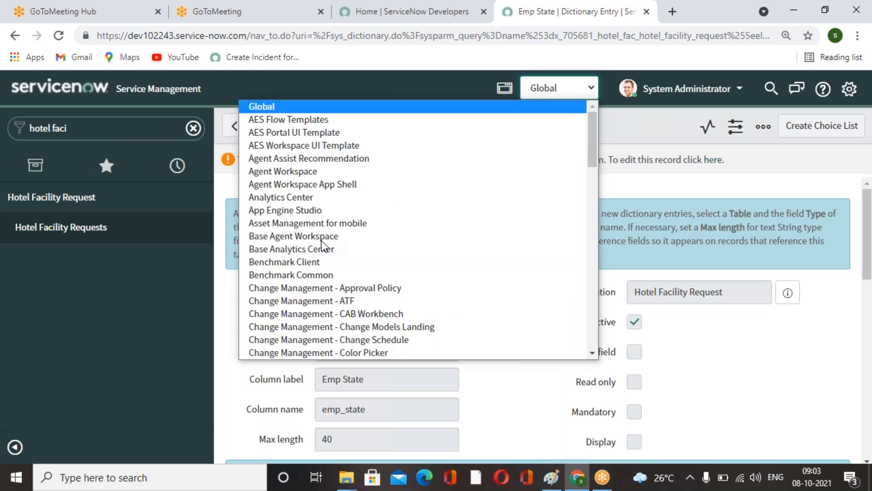
scroll(321, 241, "down", 6)
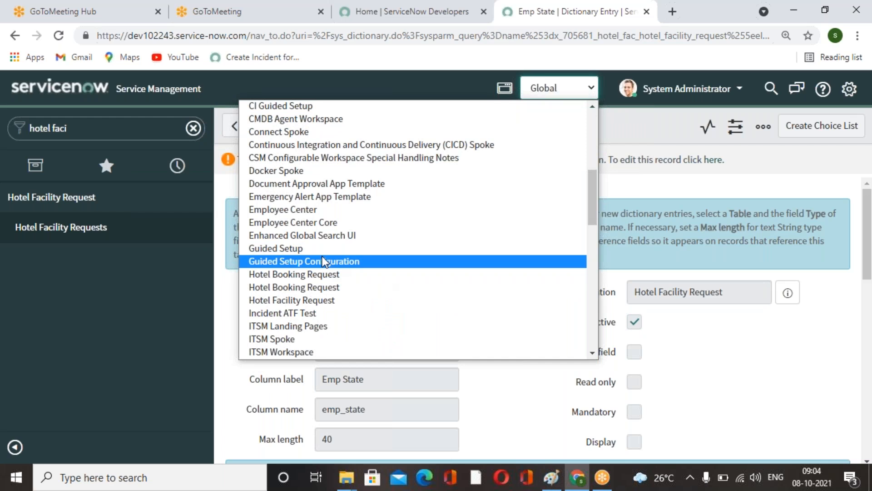
left_click(329, 301)
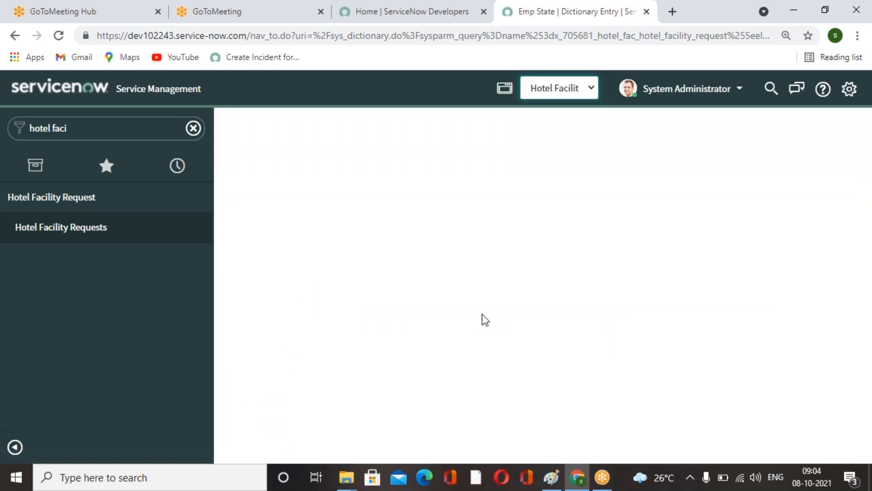
Return to the new Hotel Facility Request form and review its fields.
scroll(481, 315, "down", 8)
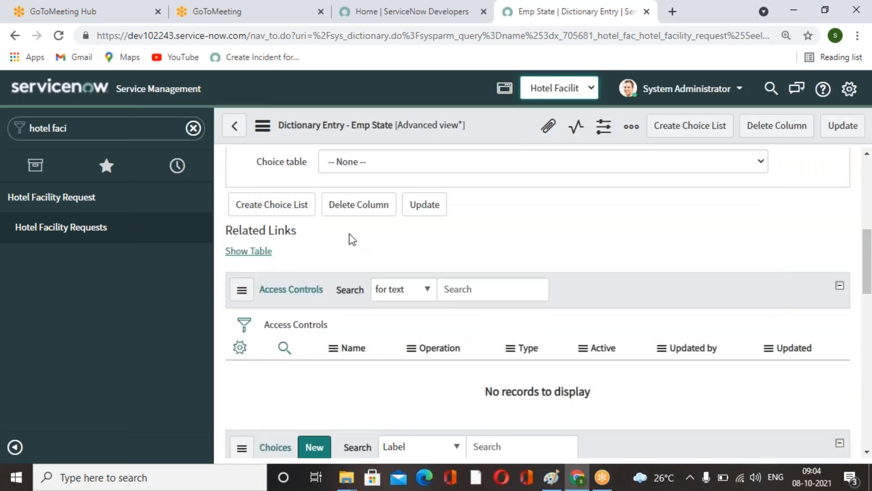
left_click(235, 125)
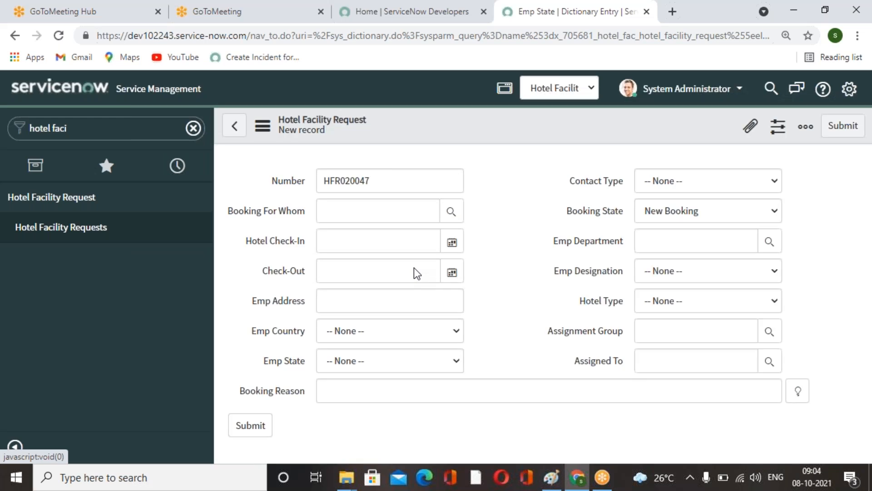
scroll(468, 334, "down", 1)
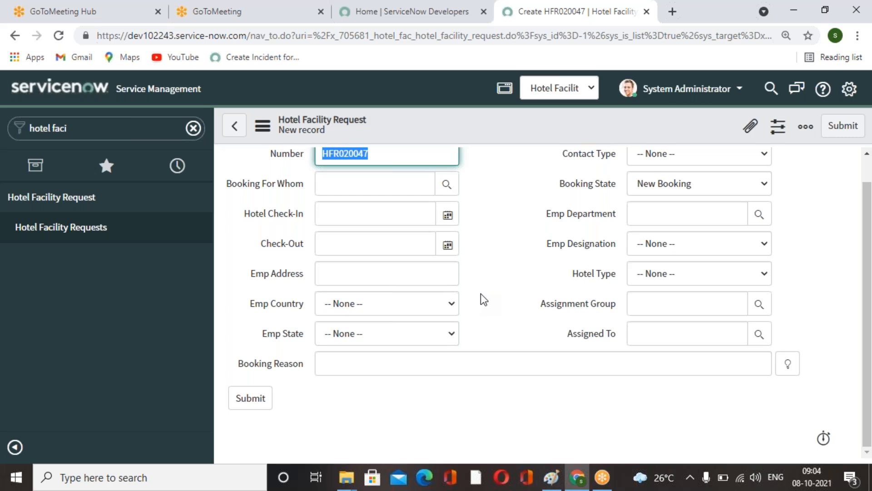
scroll(480, 294, "up", 1)
left_click(486, 283)
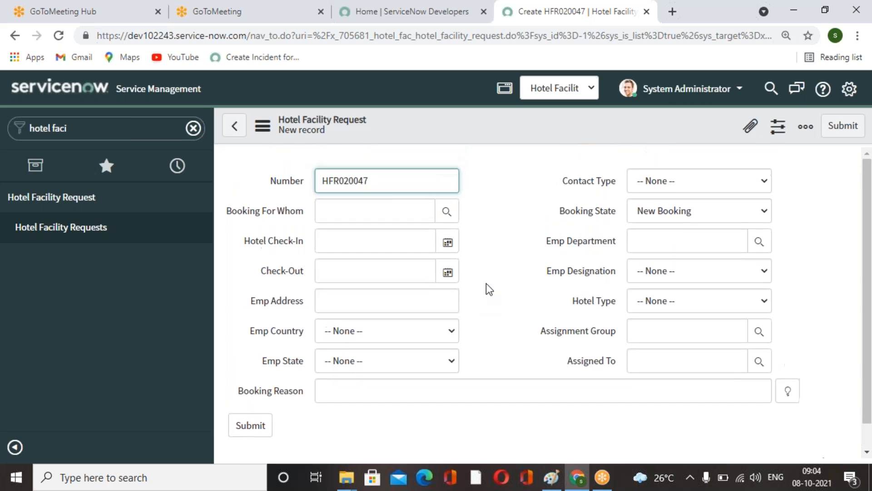
scroll(486, 289, "down", 1)
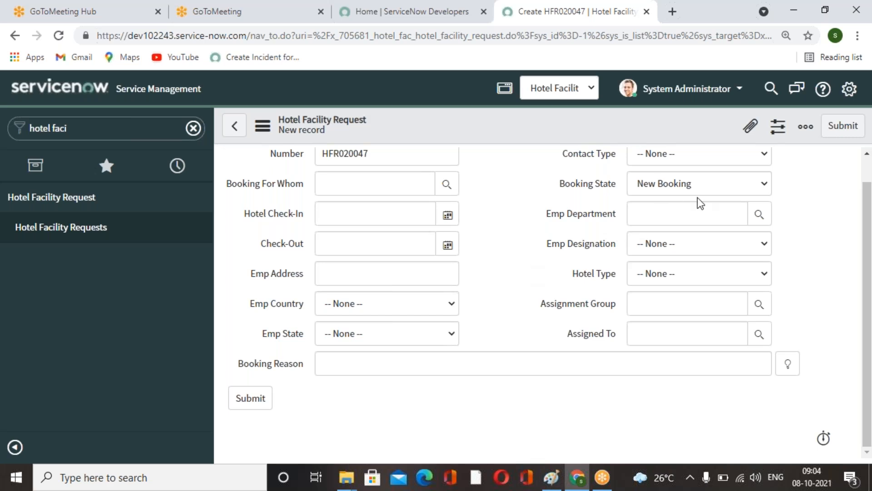
scroll(714, 209, "up", 1)
Change the Booking State on the new request to -- None --.
left_click(716, 212)
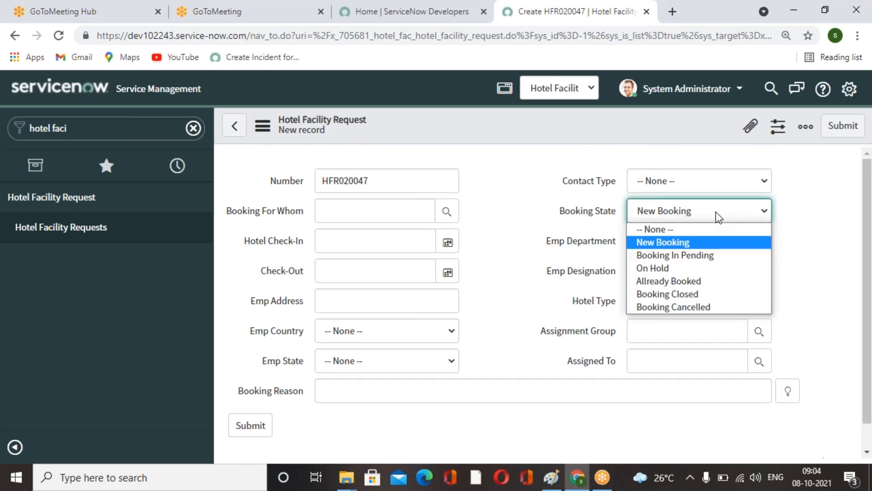
left_click(800, 244)
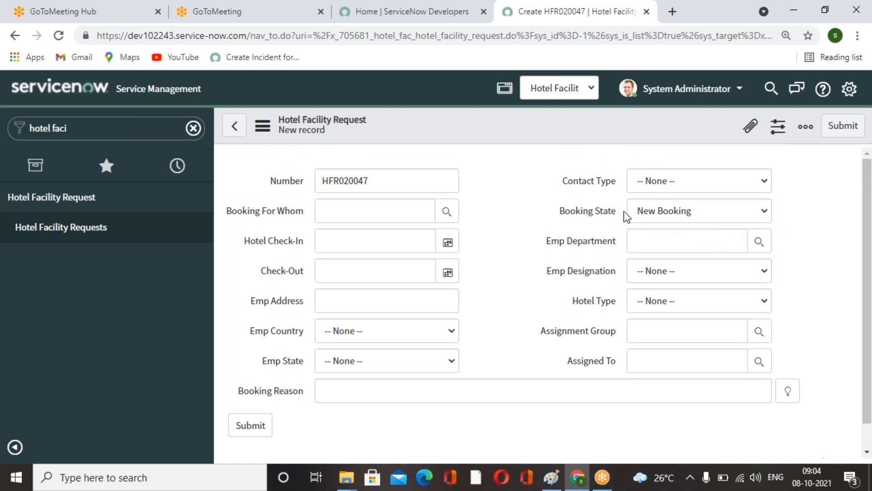
left_click(667, 215)
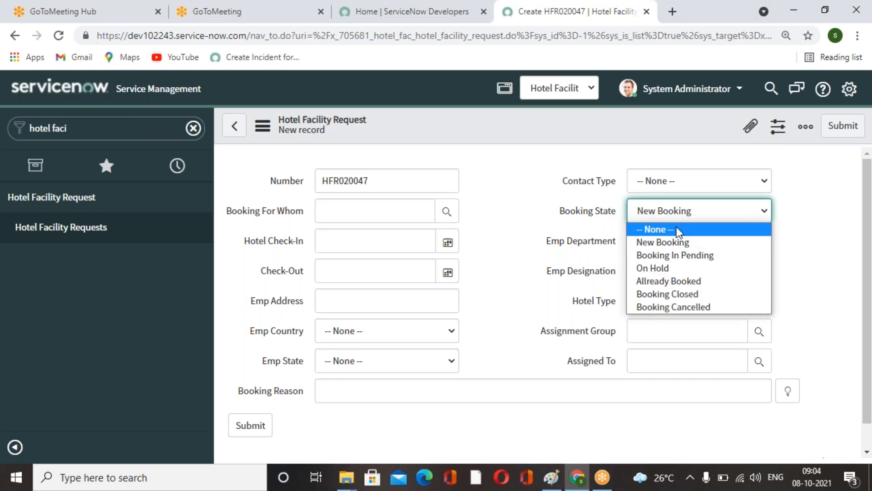
left_click(677, 229)
left_click(680, 220)
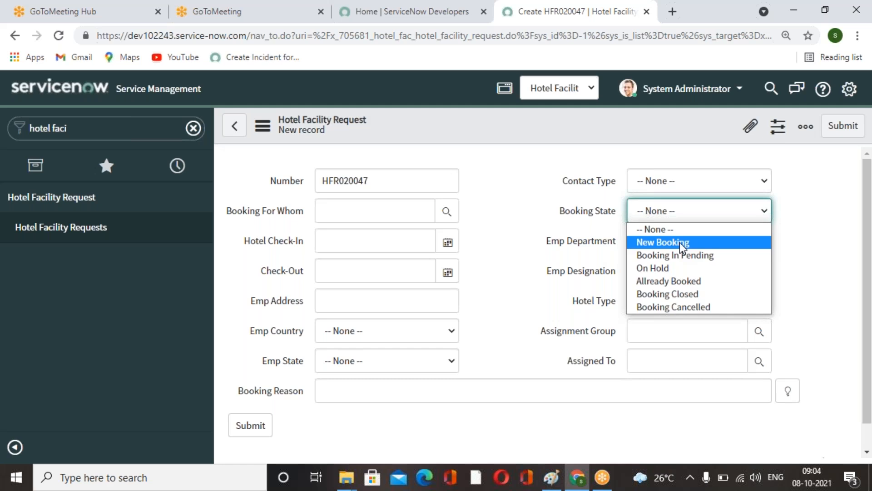
left_click(601, 213)
Open the Booking State field's dictionary entry and inspect its Default Value setting.
right_click(601, 213)
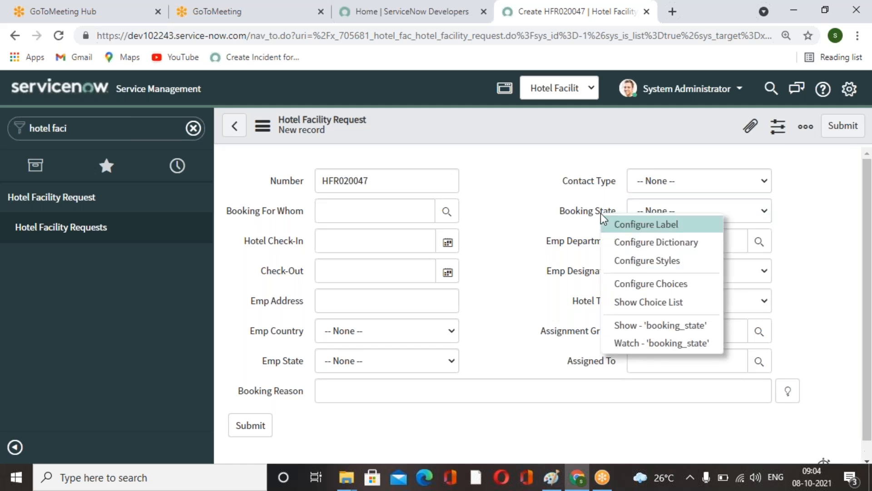
left_click(653, 244)
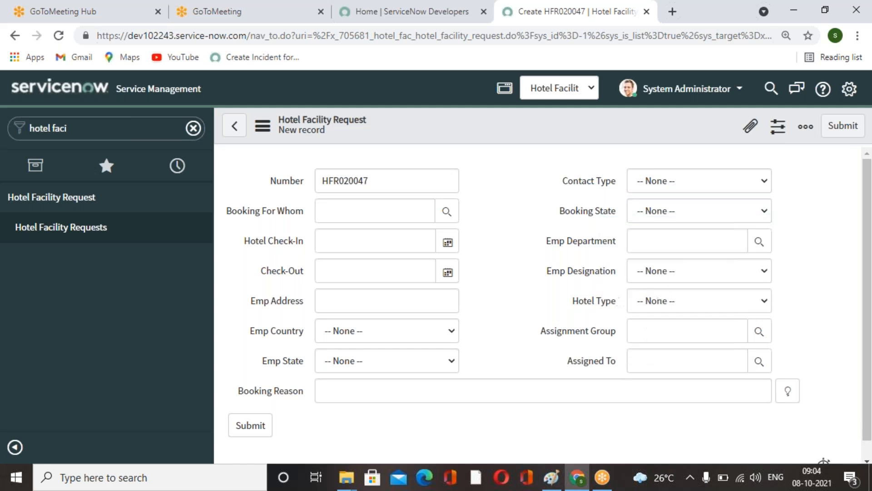
left_click(503, 113)
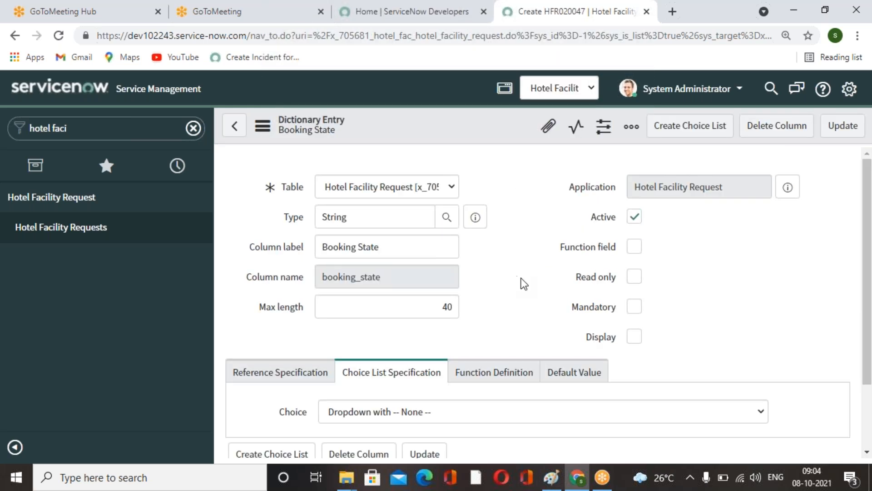
scroll(521, 279, "down", 1)
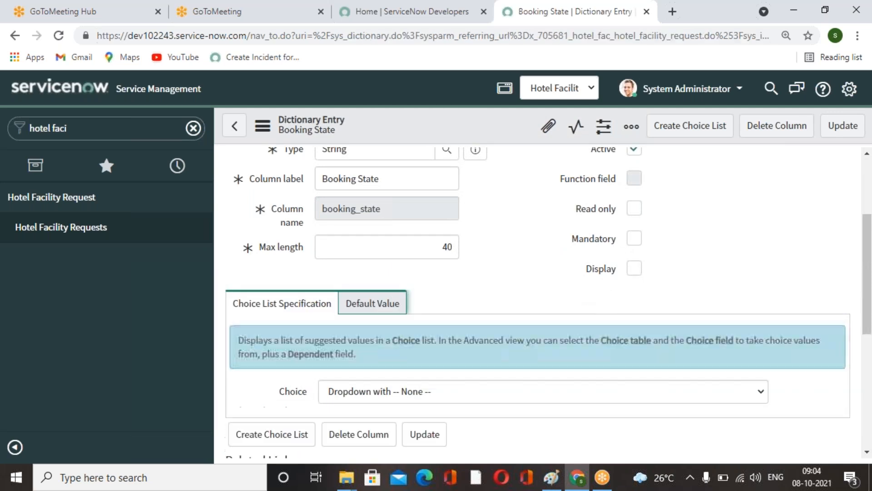
left_click(404, 304)
scroll(372, 361, "down", 1)
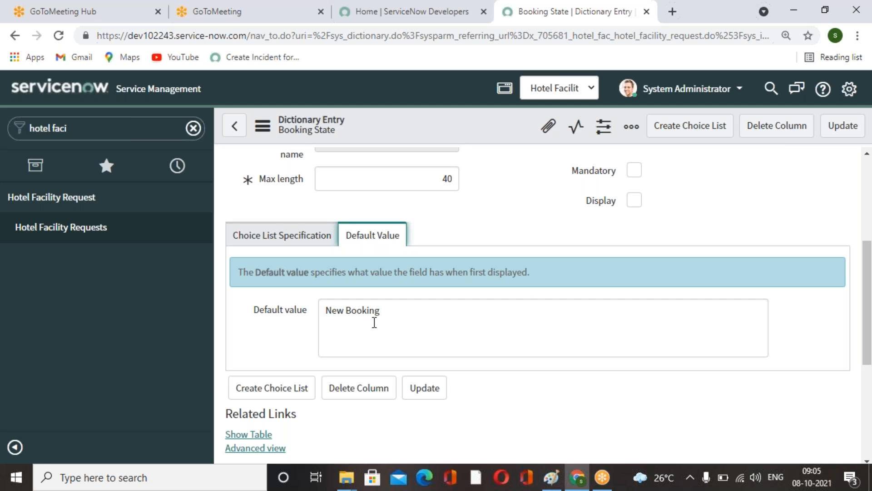
scroll(375, 322, "up", 5)
scroll(269, 207, "down", 1)
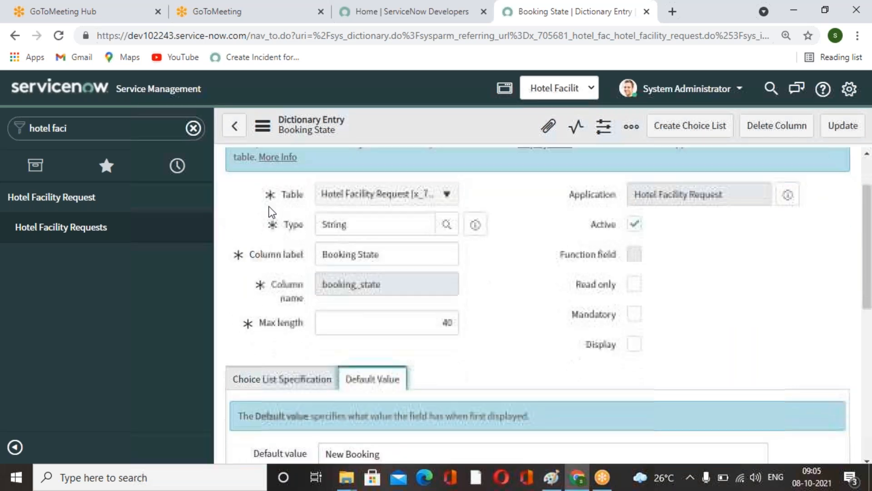
Go back and open another new Hotel Facility Request record.
left_click(244, 130)
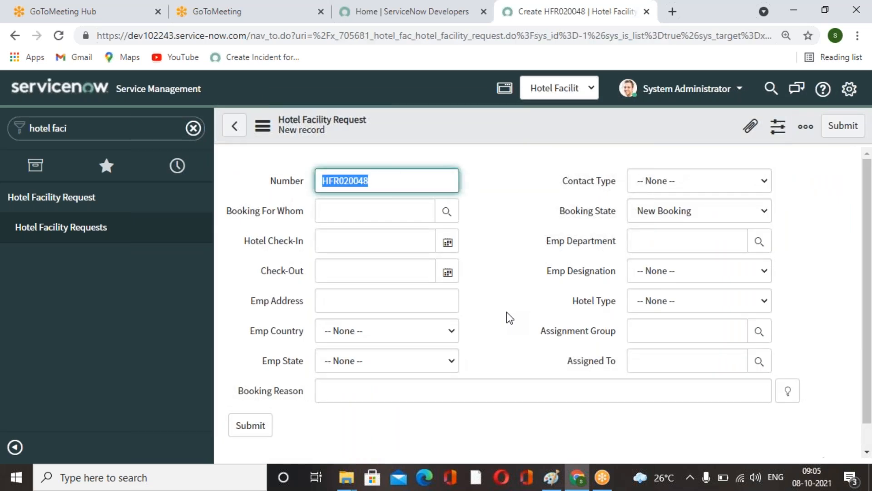
left_click(91, 227)
left_click(518, 271)
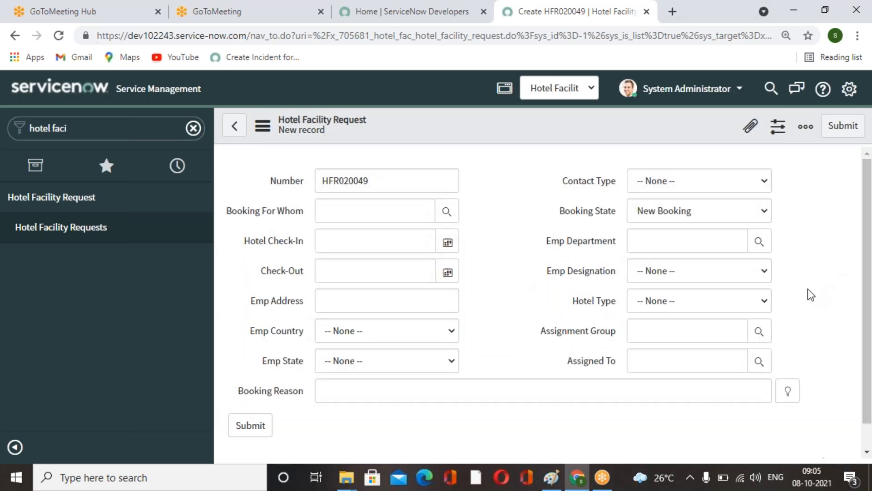
Set the request's Emp Department to IT and Emp Designation to Director.
left_click(759, 242)
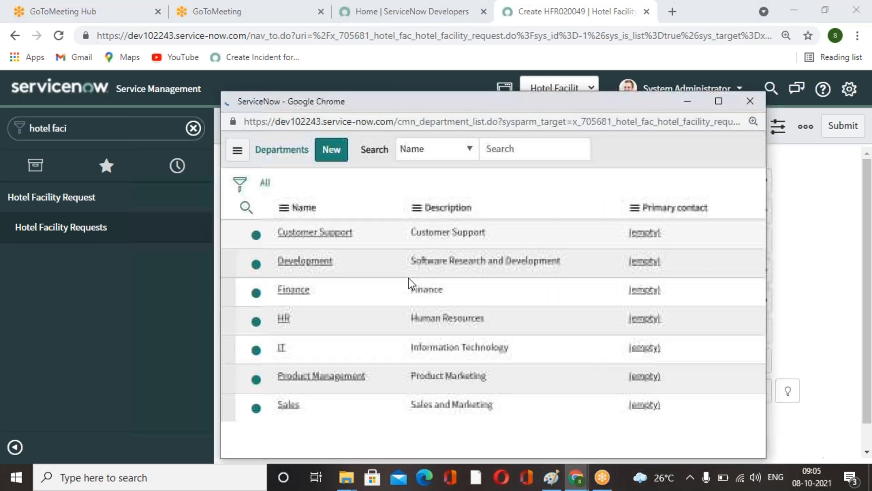
scroll(359, 361, "down", 3)
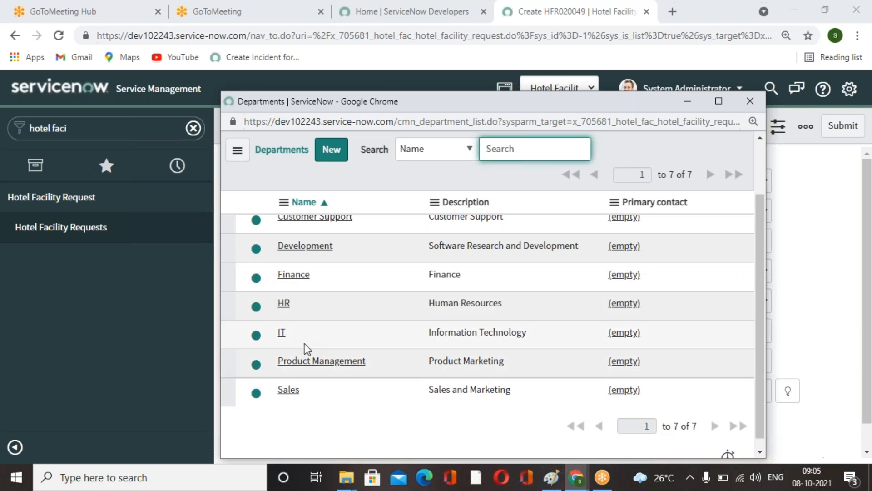
left_click(282, 332)
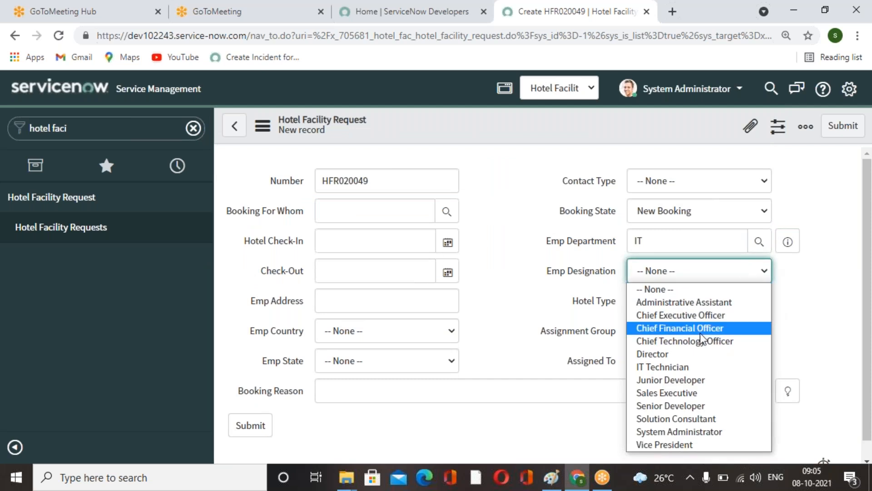
left_click(663, 354)
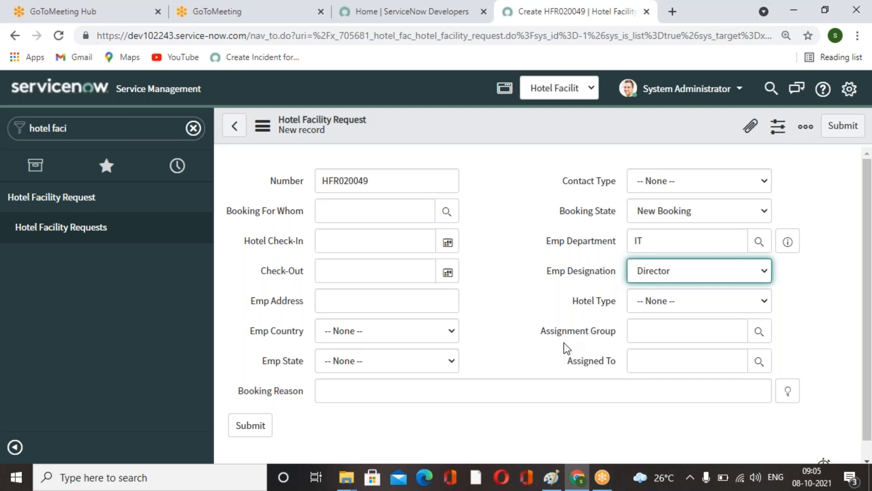
left_click(688, 302)
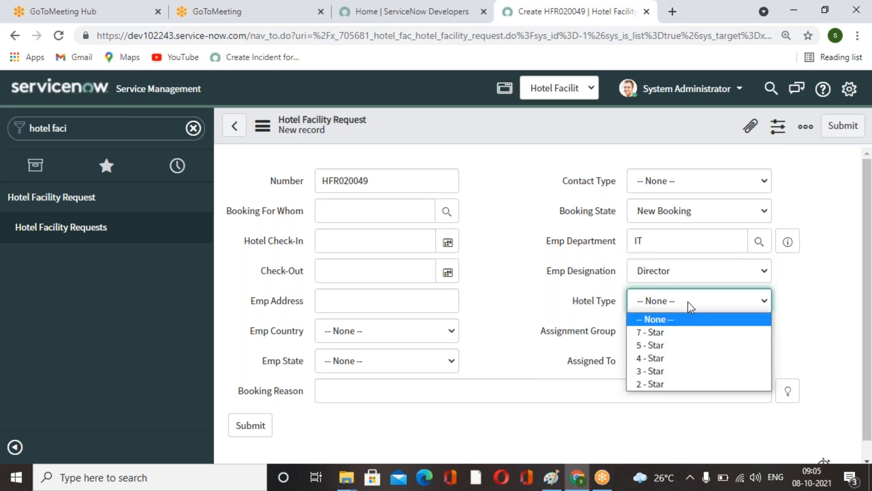
left_click(536, 311)
left_click(108, 132)
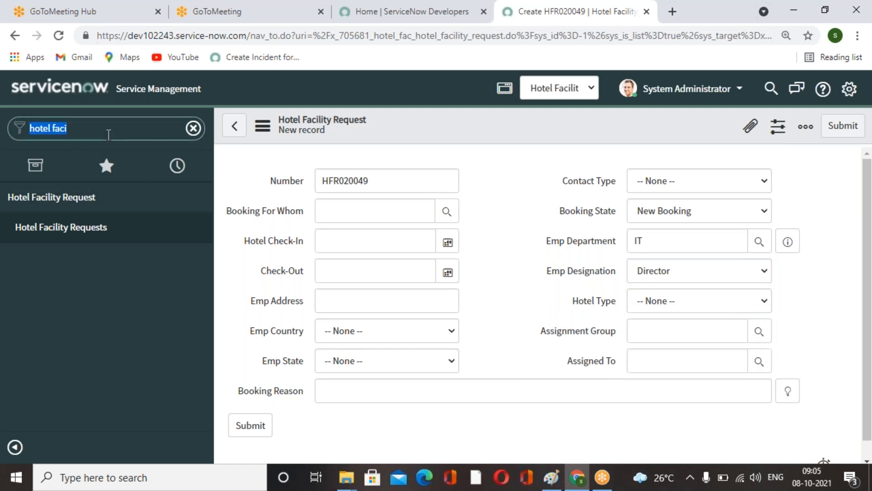
left_click(801, 341)
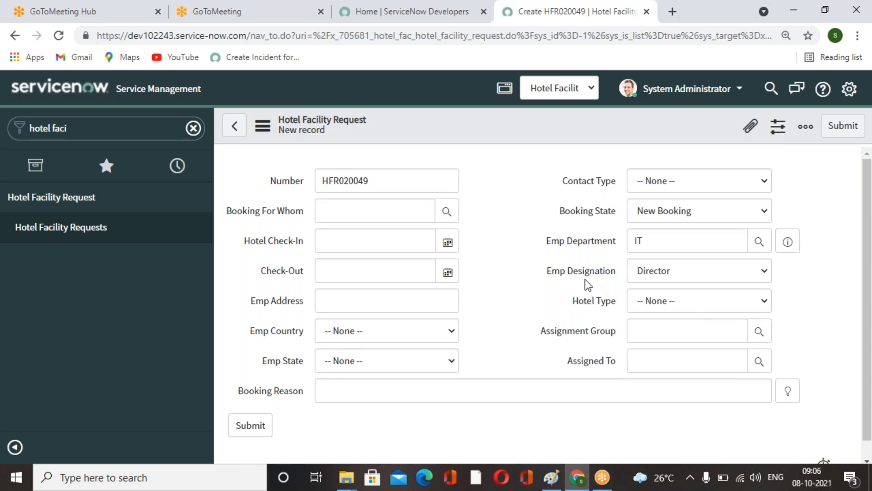
left_click(78, 132)
left_click(79, 132)
left_click_drag(78, 131, 13, 131)
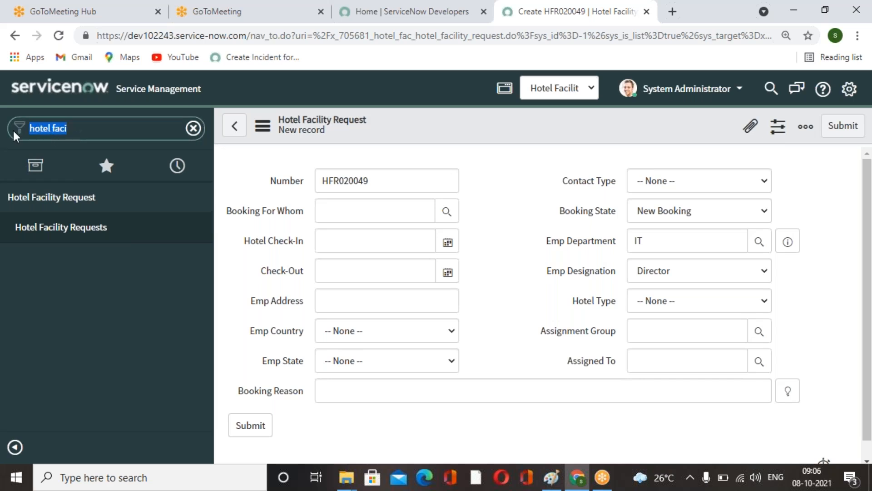
type("data")
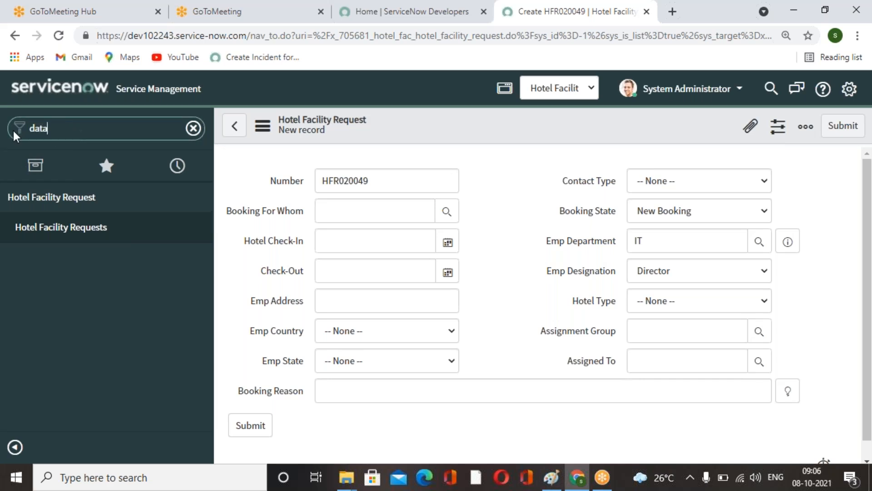
type("lo")
key("BackSpace")
key("BackSpace")
key("BackSpace")
key("BackSpace")
key("BackSpace")
key("BackSpace")
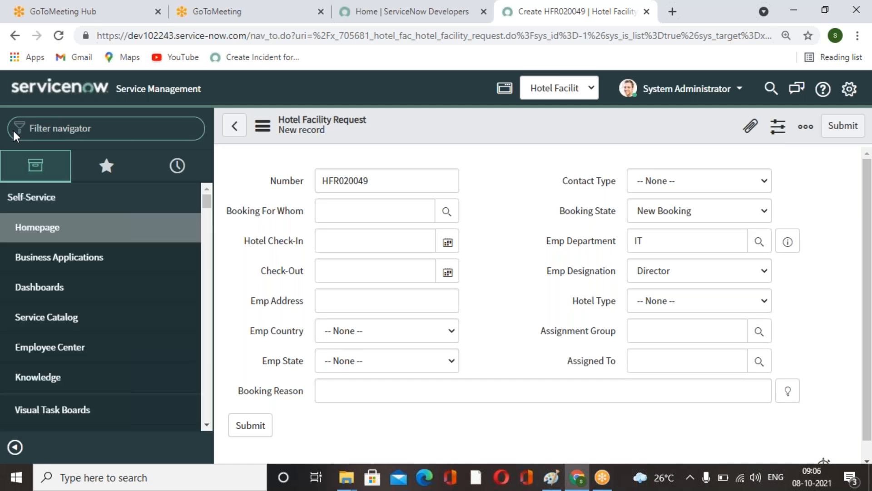
left_click(592, 28)
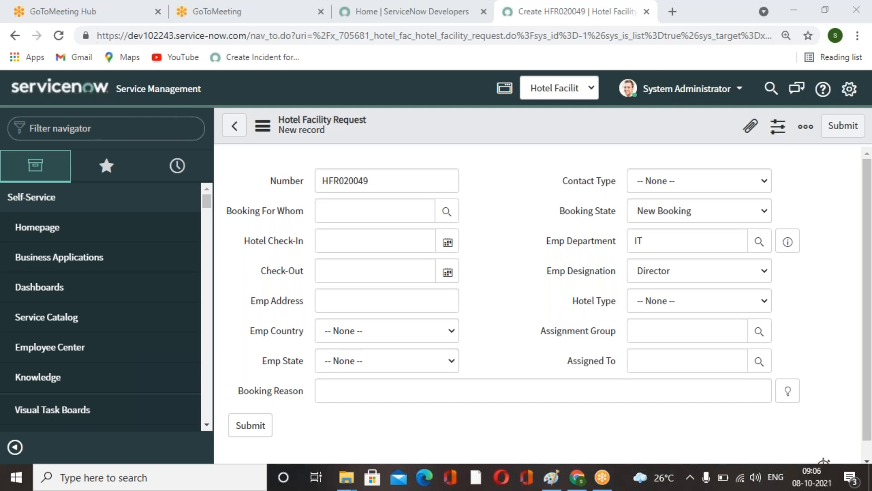
left_click(84, 131)
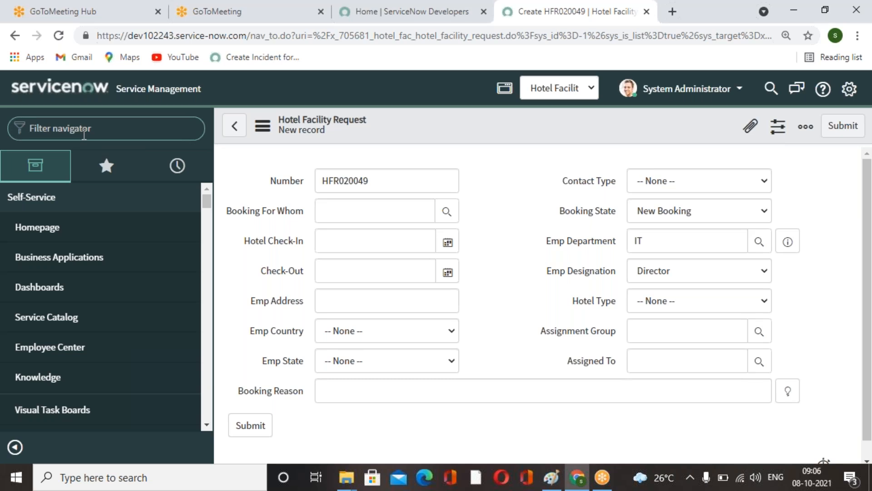
type("hote")
key("BackSpace")
key("BackSpace")
key("BackSpace")
key("BackSpace")
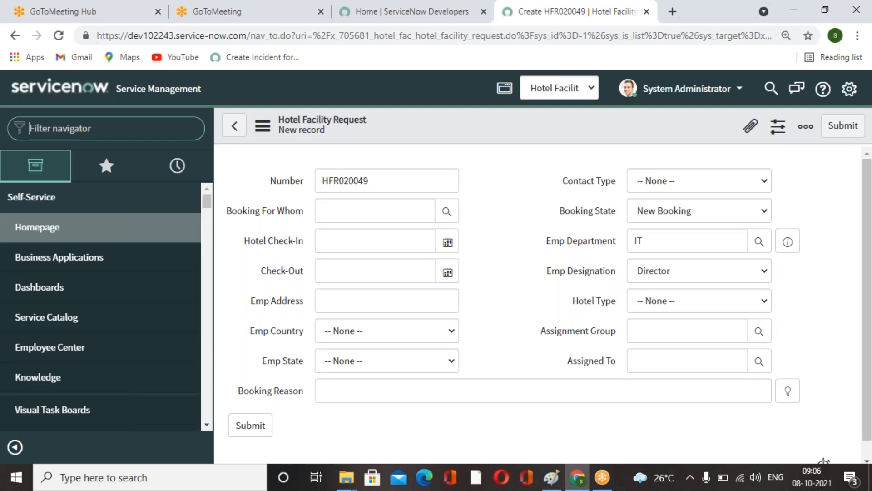
left_click(498, 200)
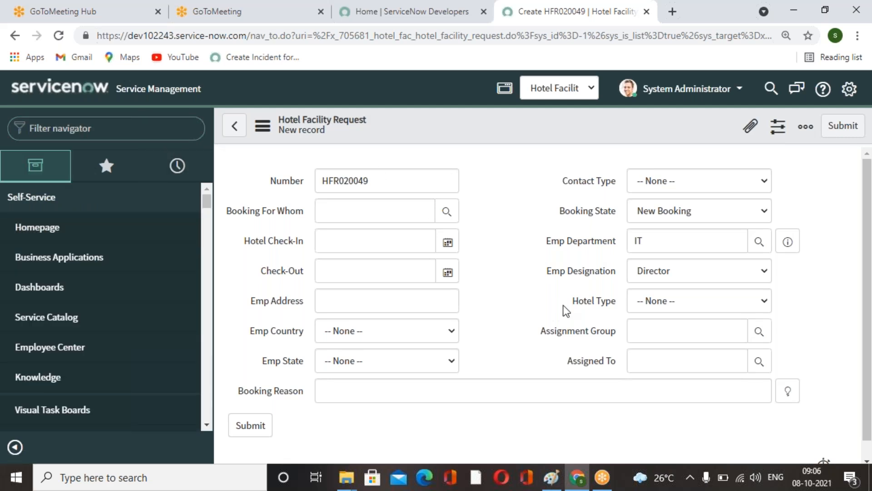
Open the Tables list from the navigator, leaving the unsaved Hotel Facility Request.
left_click(148, 128)
type("tables")
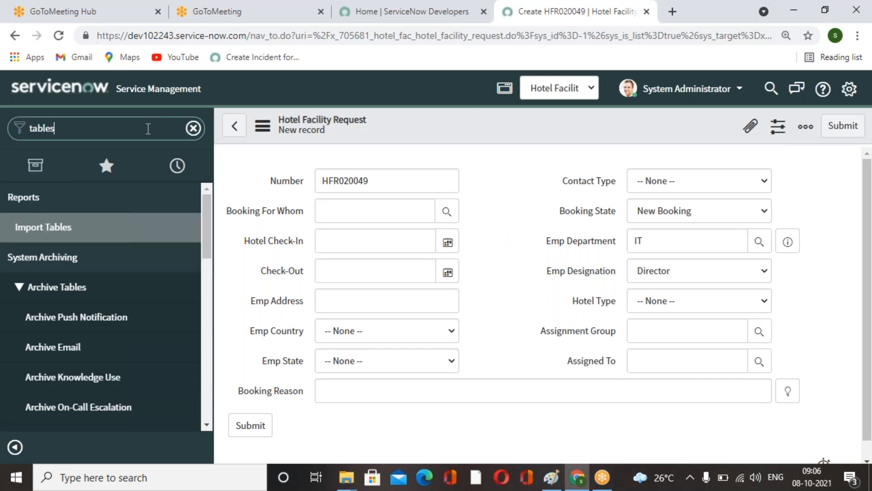
scroll(122, 296, "down", 5)
scroll(122, 296, "down", 3)
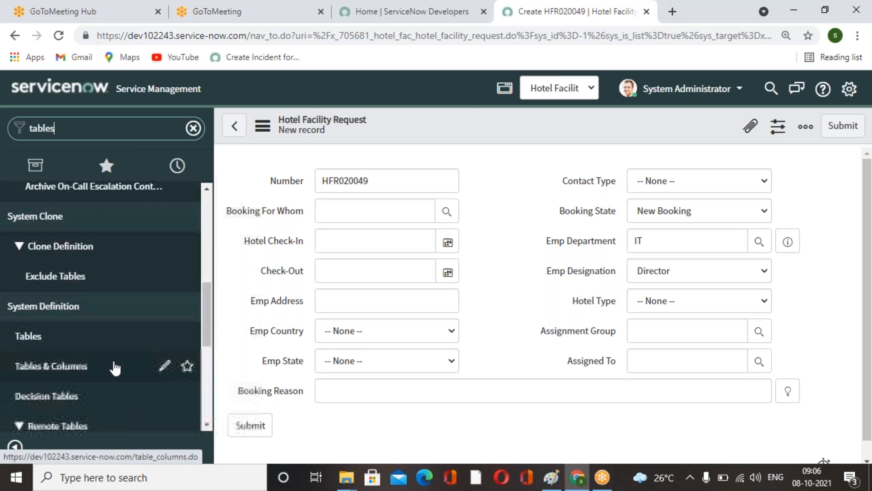
left_click(41, 335)
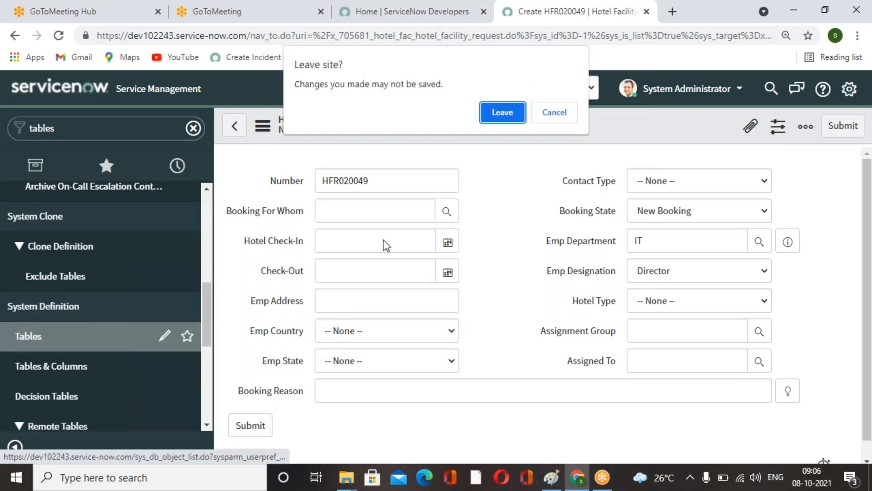
left_click(501, 114)
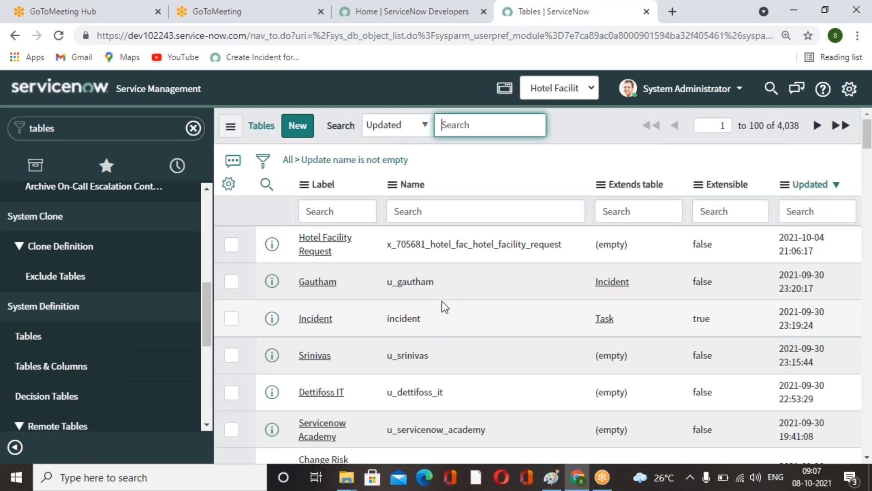
Create a new table labelled Hotel Request Lookup Rule and submit it.
left_click(298, 126)
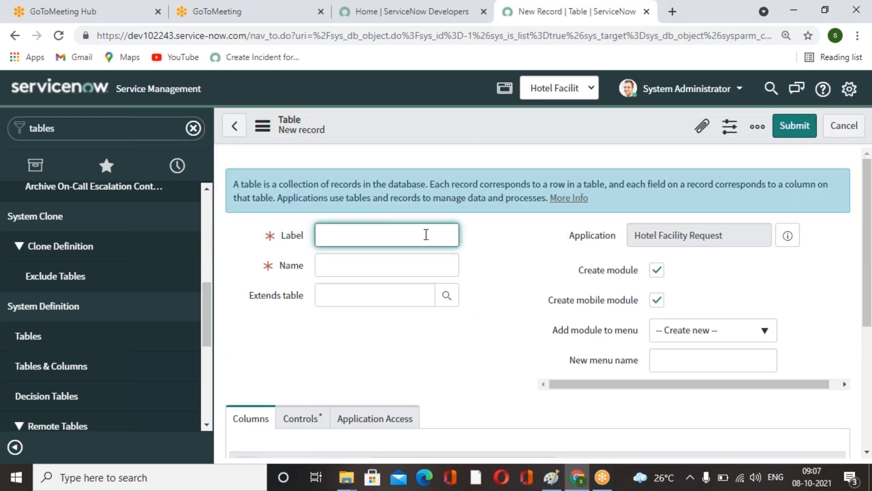
type("Hotel Request ")
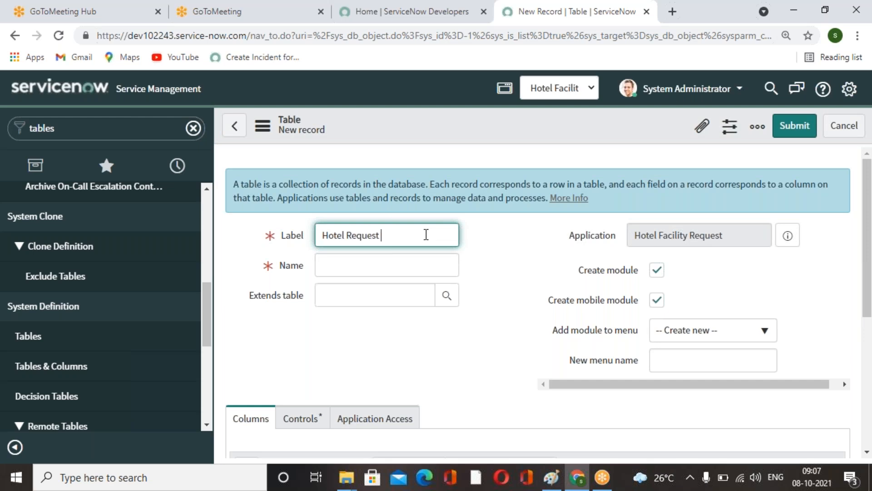
type("Lookup Rule")
left_click(418, 364)
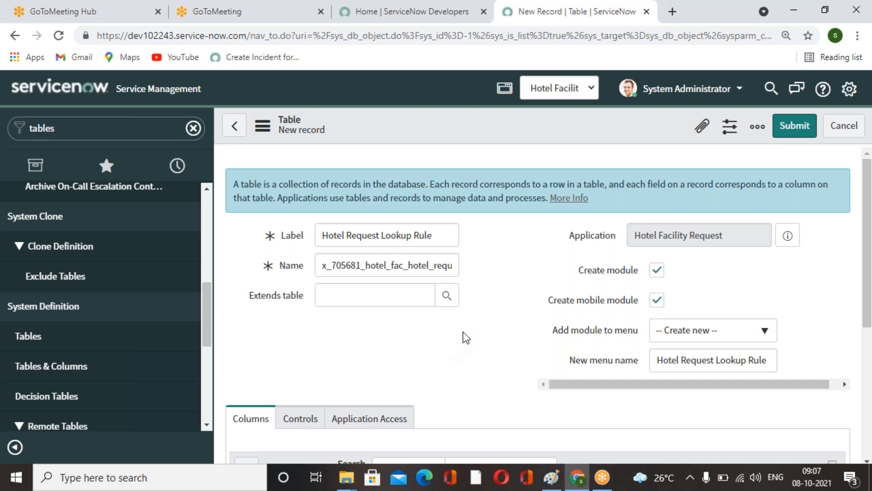
scroll(463, 332, "down", 1)
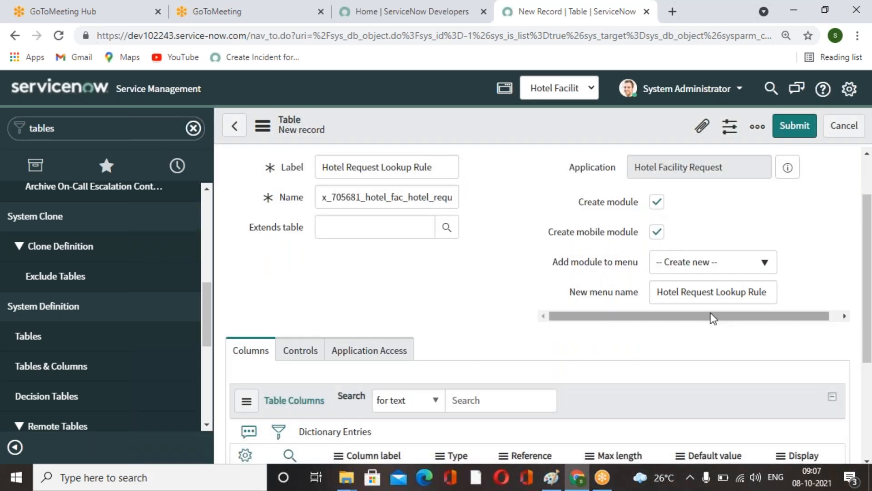
scroll(461, 288, "down", 3)
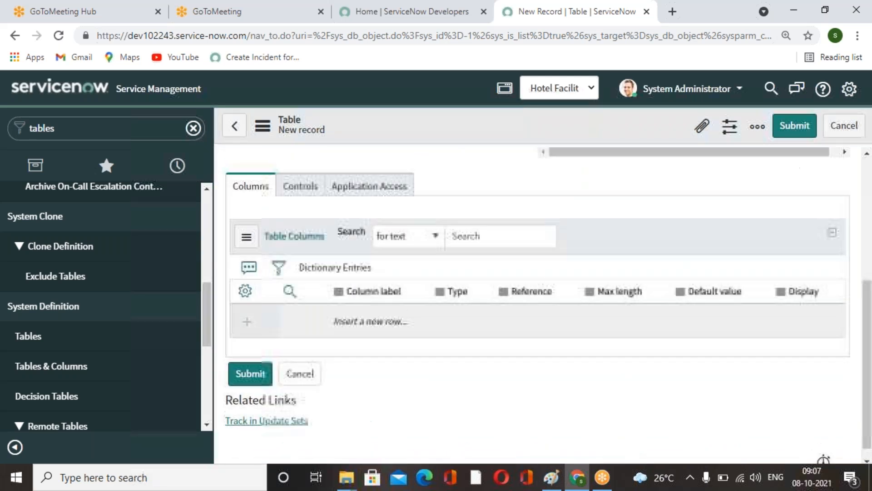
scroll(461, 288, "up", 4)
left_click(811, 133)
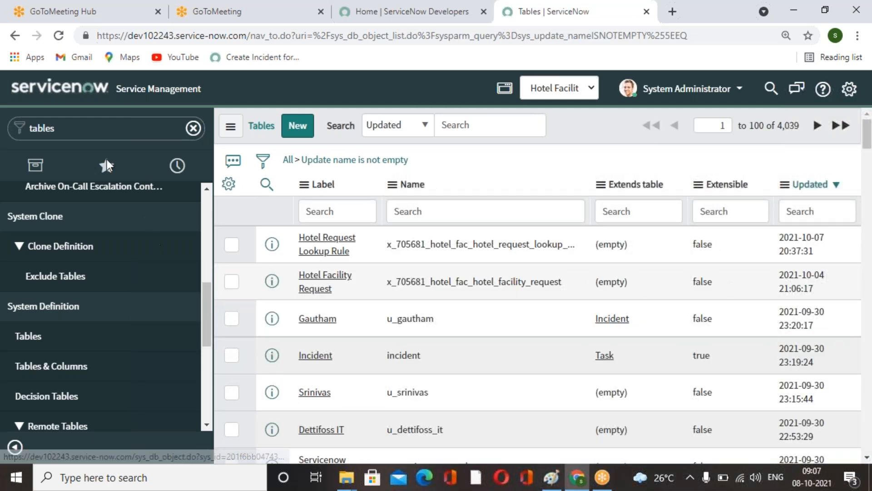
Open the Hotel Request Lookup Rules module and start a new lookup rule record.
left_click(193, 128)
left_click(63, 40)
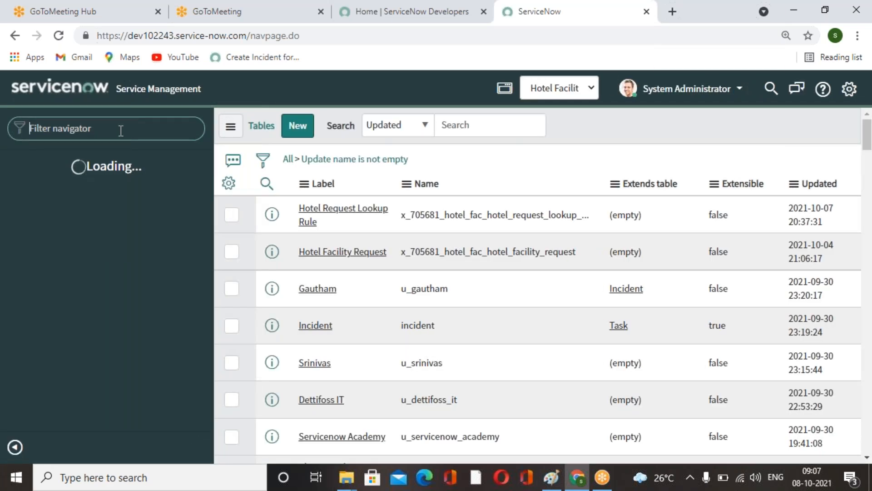
type("ho")
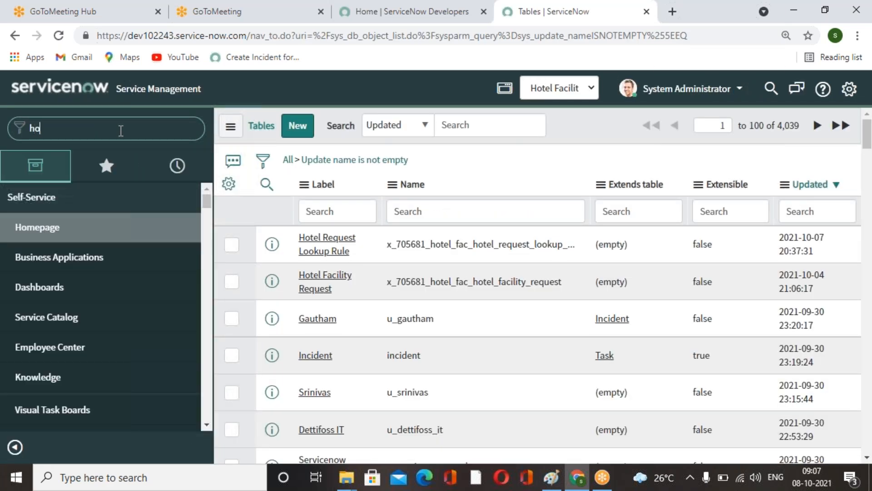
type("tel")
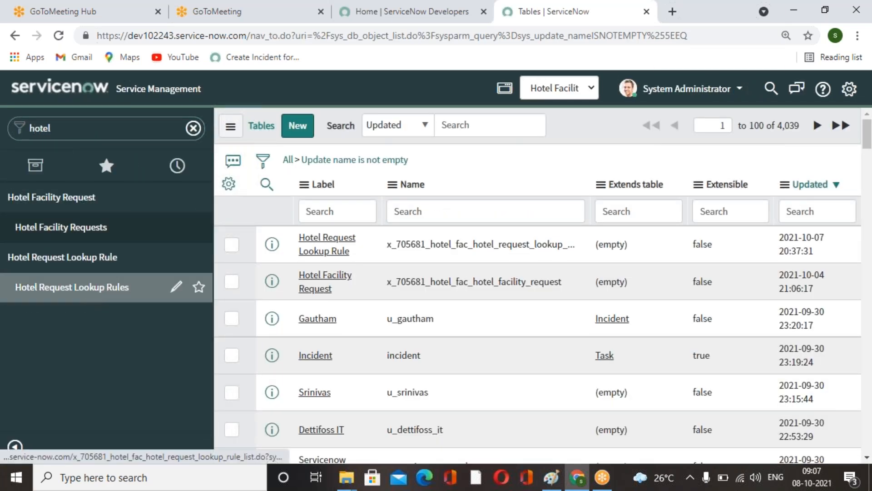
left_click(71, 287)
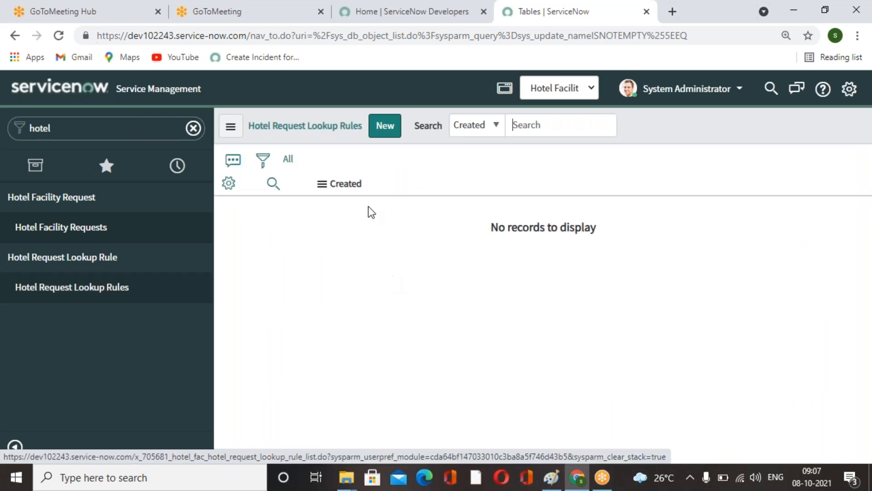
left_click(384, 128)
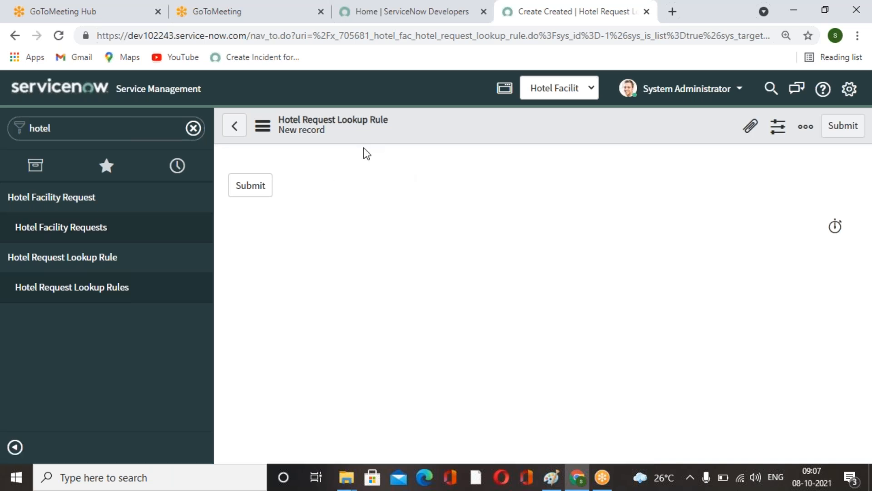
Configure the form layout and add an Emp Department field of type Reference to the Department [cmn_department] table.
right_click(408, 130)
mouse_move(498, 165)
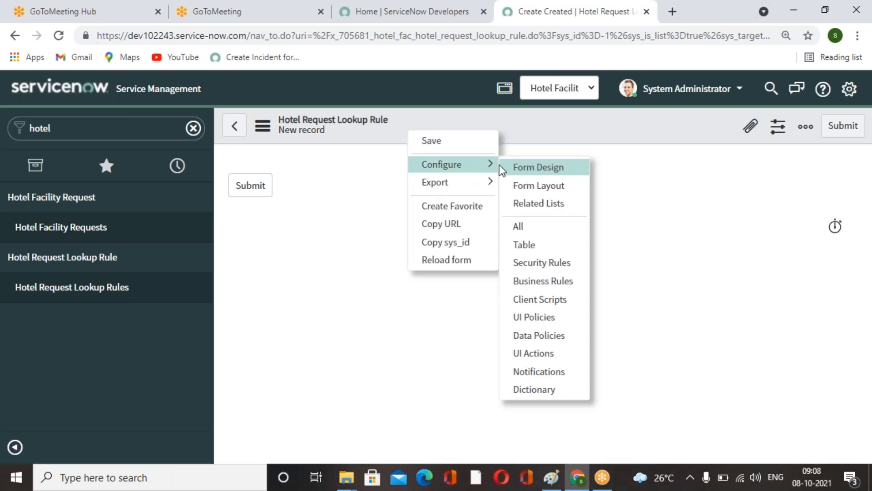
left_click(566, 191)
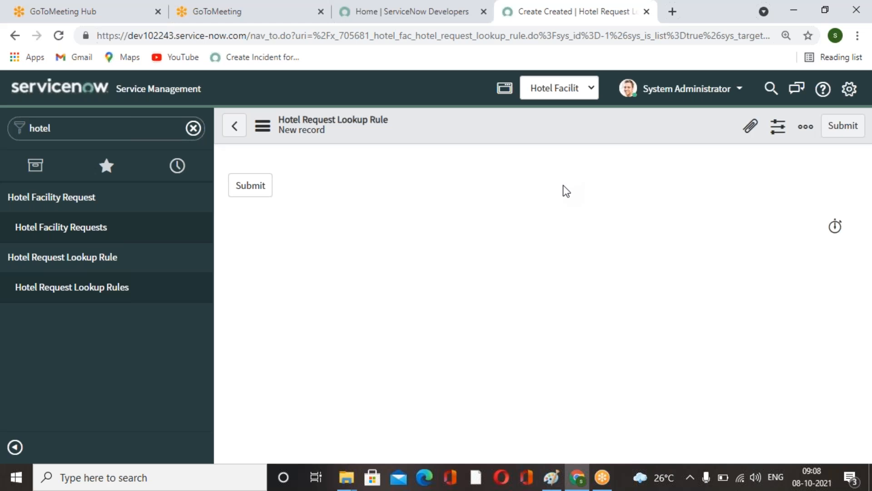
scroll(578, 360, "down", 2)
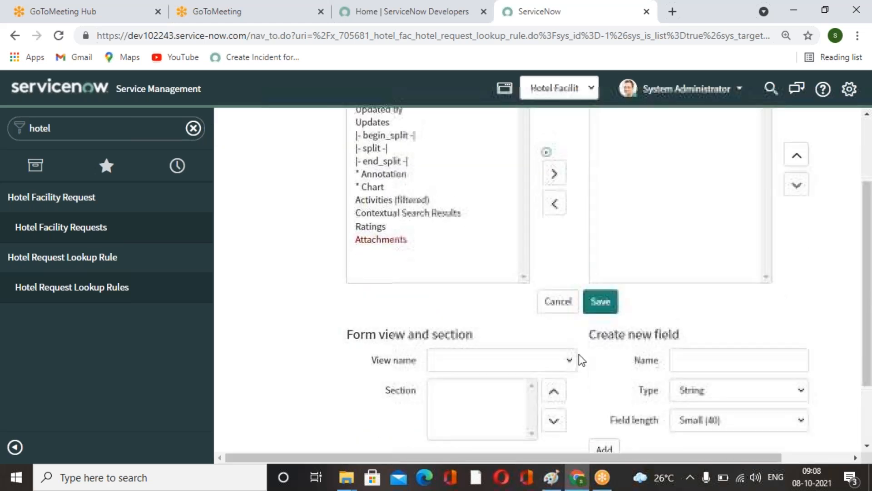
scroll(579, 354, "down", 2)
left_click(717, 279)
type("Emp D")
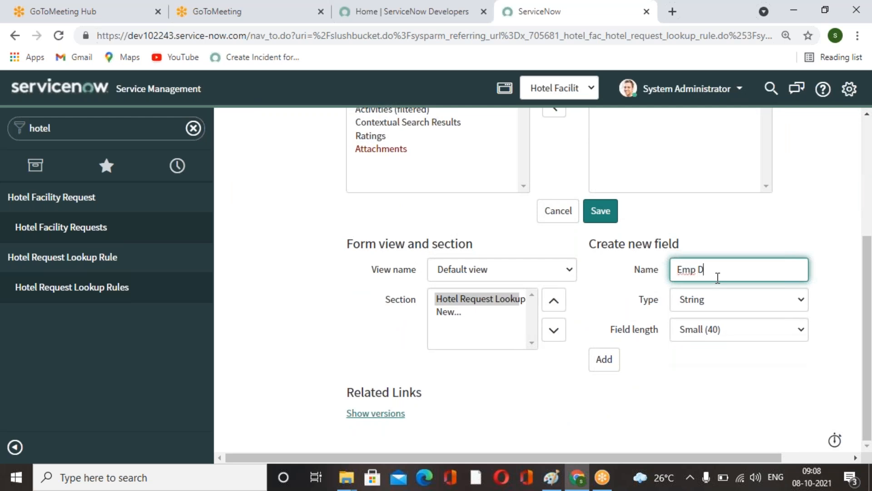
type("epartment")
left_click(803, 225)
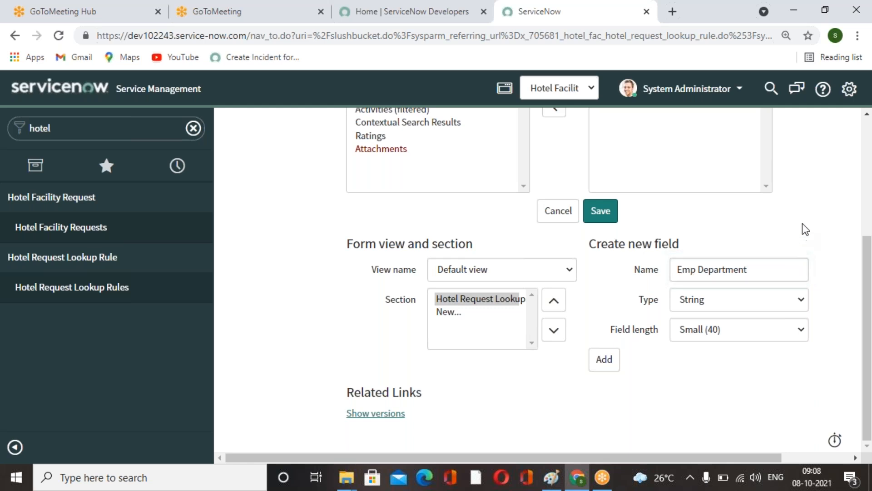
left_click(804, 300)
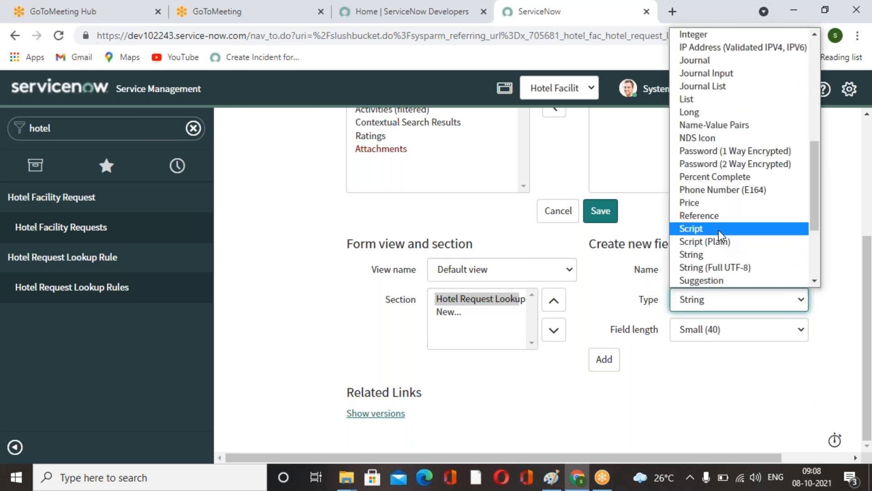
left_click(715, 217)
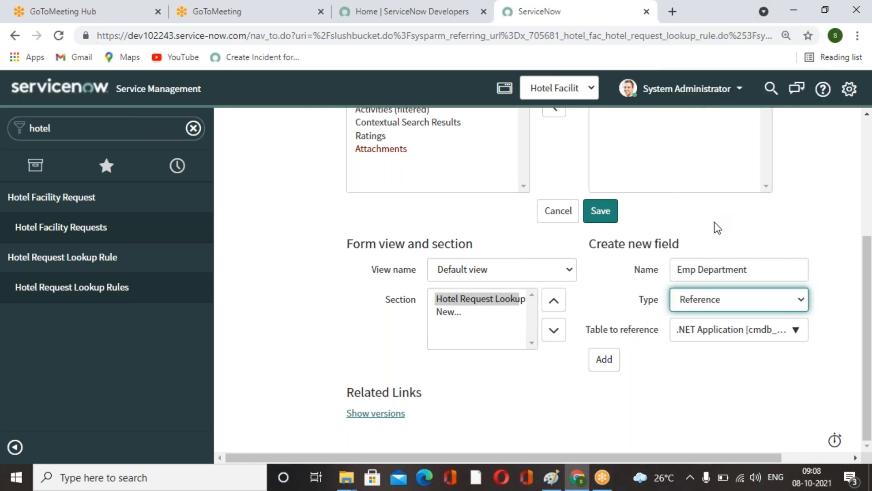
left_click(796, 329)
type("cmn_depart")
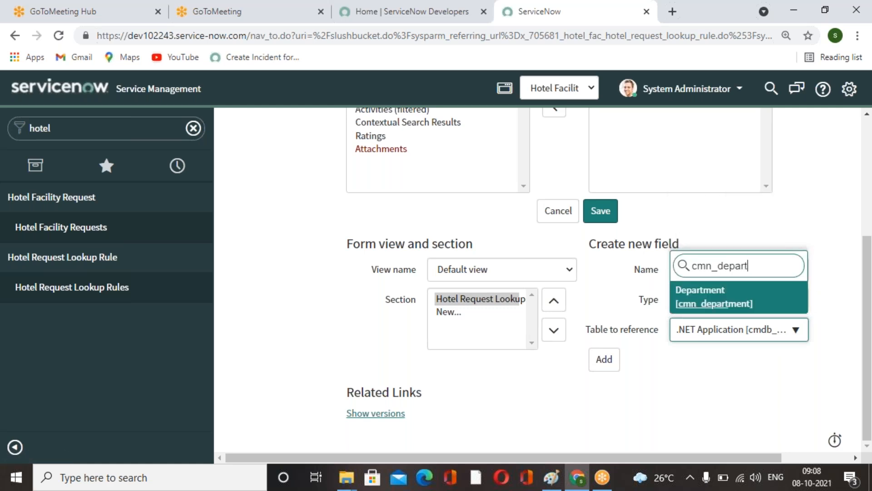
left_click(720, 296)
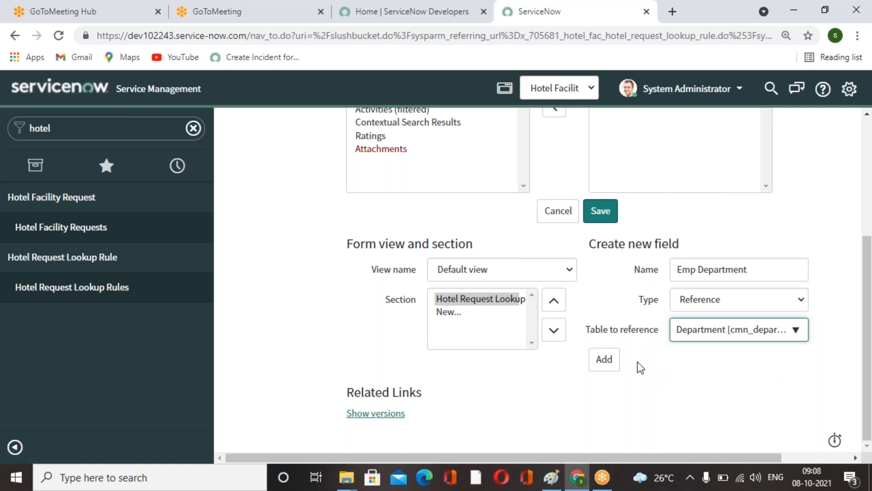
left_click(606, 360)
Add a new field named Emp Designation of type Choice to the lookup rule form.
left_click(701, 274)
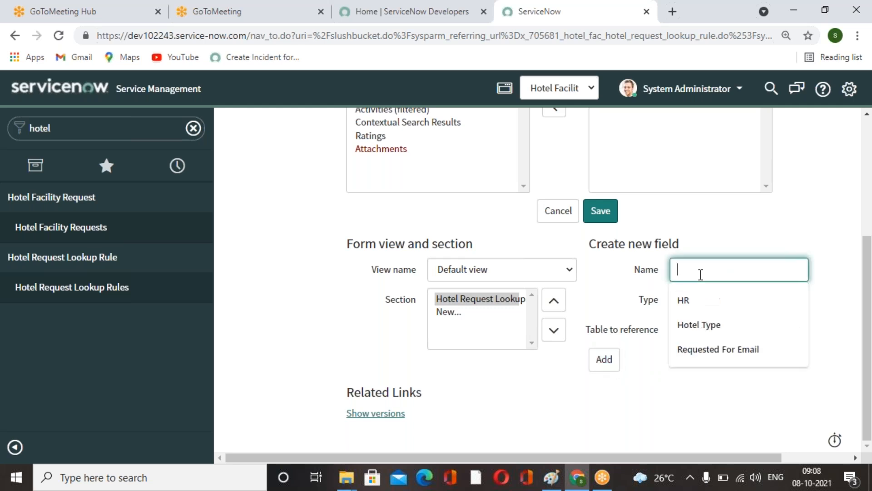
type("Emp Designation")
left_click(800, 257)
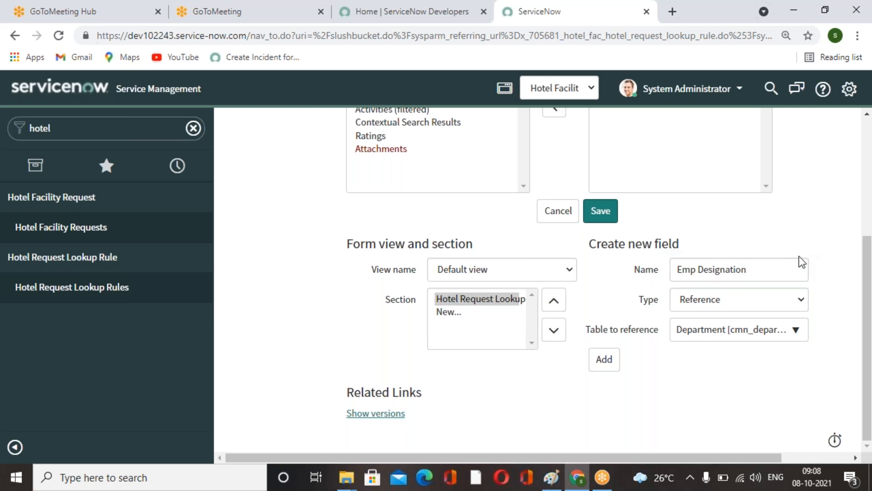
left_click(796, 301)
scroll(707, 234, "up", 6)
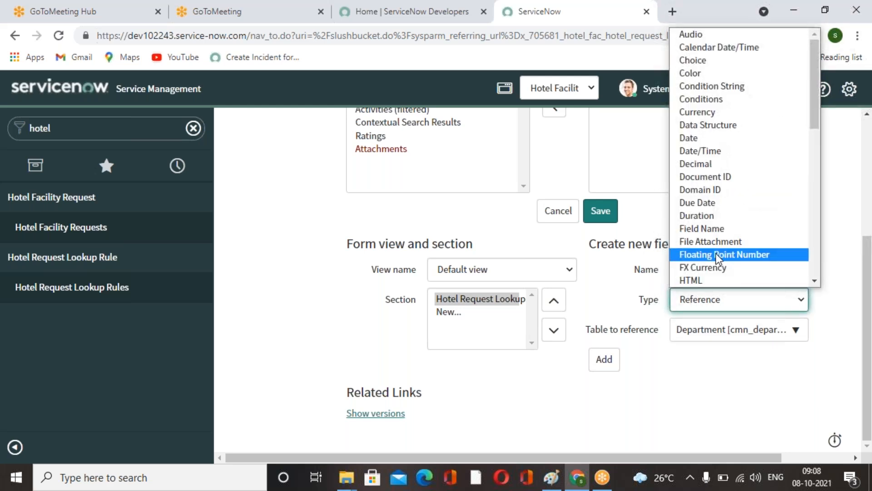
left_click(695, 60)
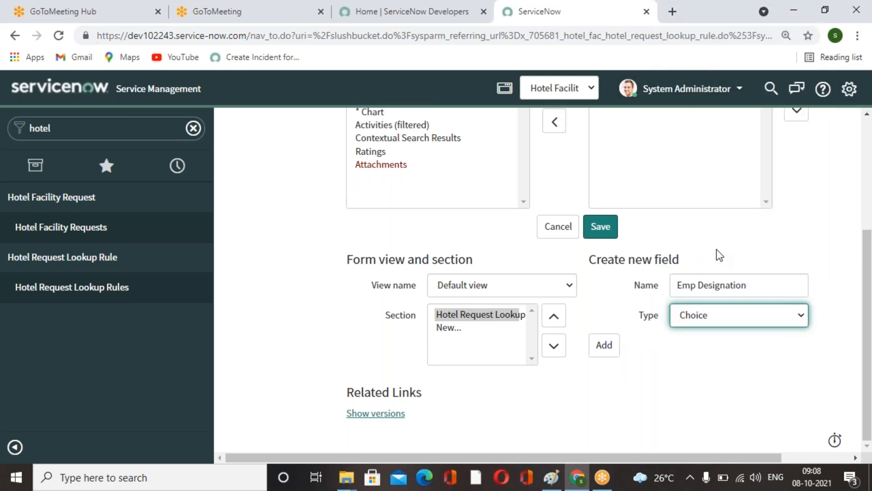
left_click(604, 346)
Add another Choice field named Hotel Type to the form.
left_click(716, 282)
type("Hotel Type")
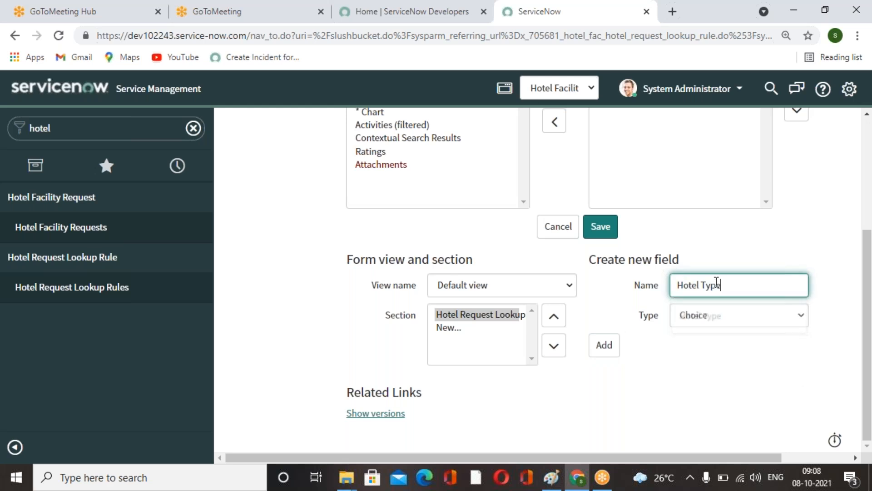
left_click(751, 258)
left_click(608, 348)
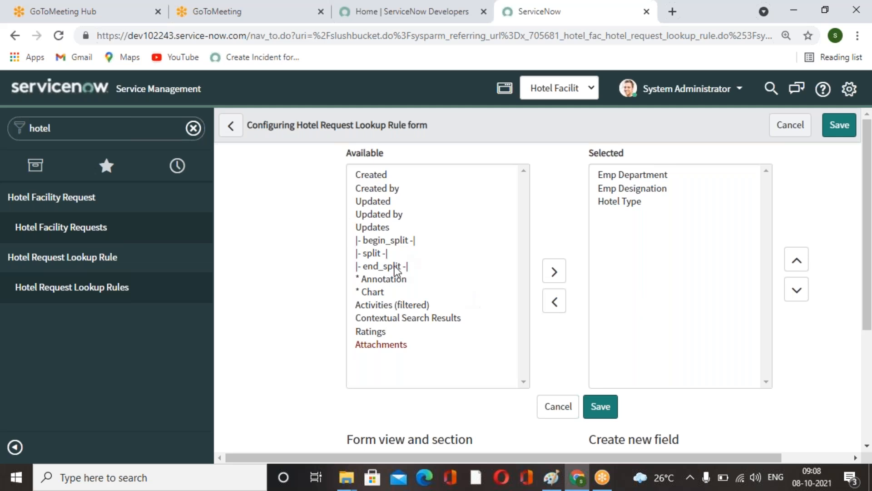
Move a split separator into the selected form fields and save the form layout.
left_click(372, 254)
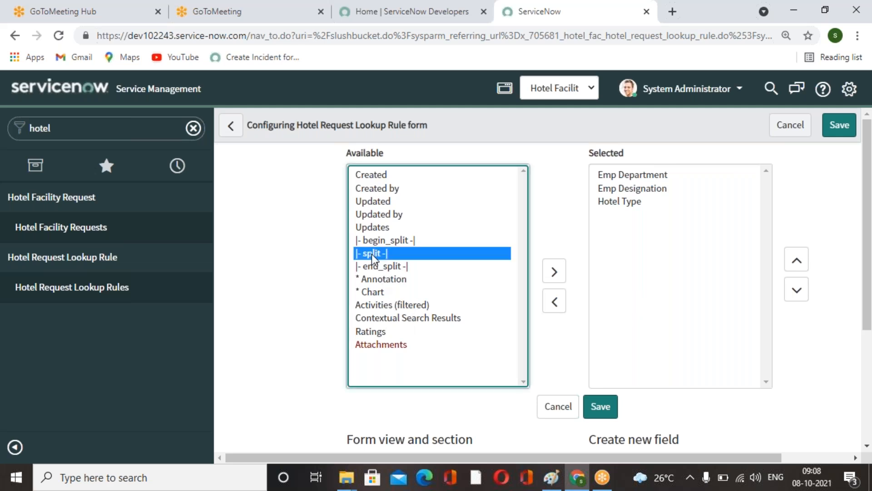
double_click(372, 254)
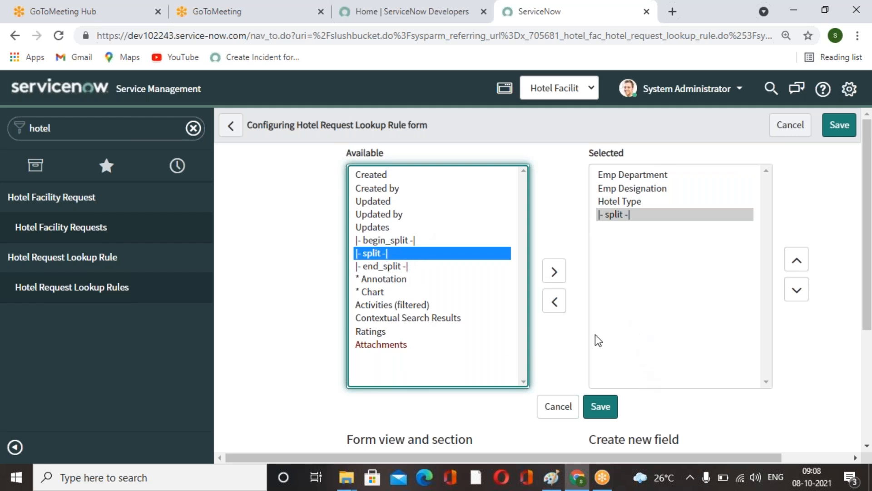
left_click(608, 407)
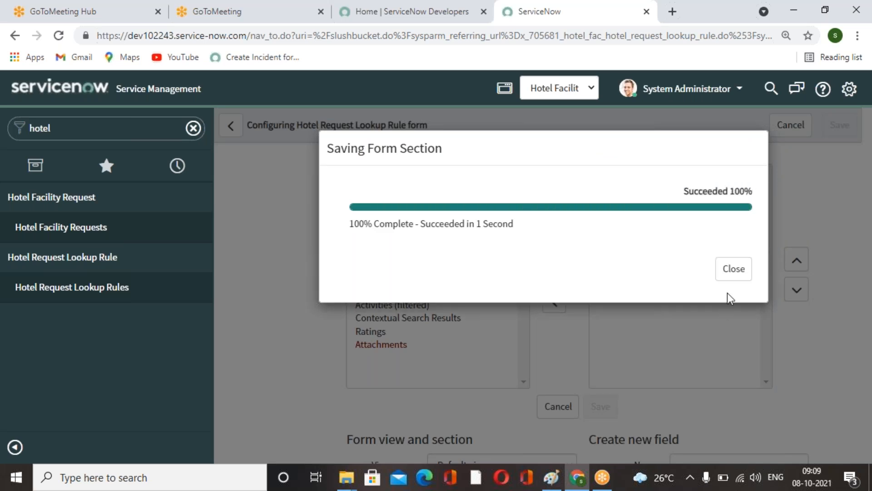
left_click(729, 271)
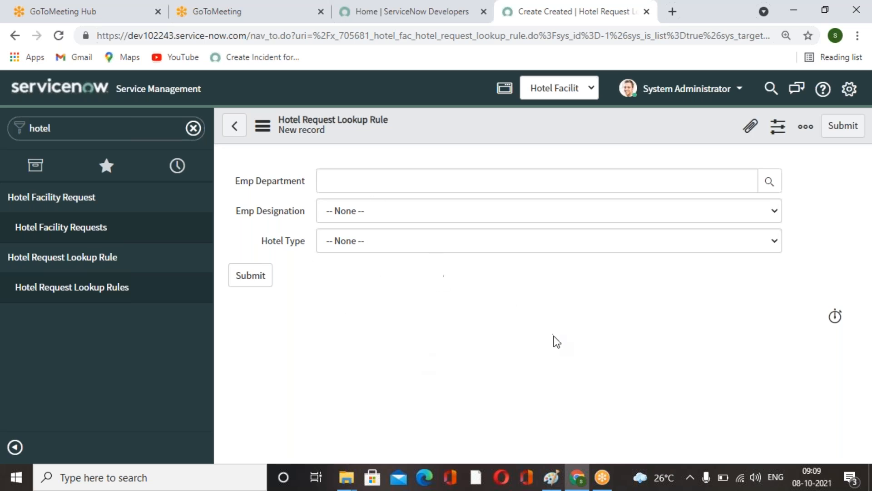
Open the dictionary entry of the Emp Designation field and set its type to Choice.
left_click(770, 203)
left_click(619, 314)
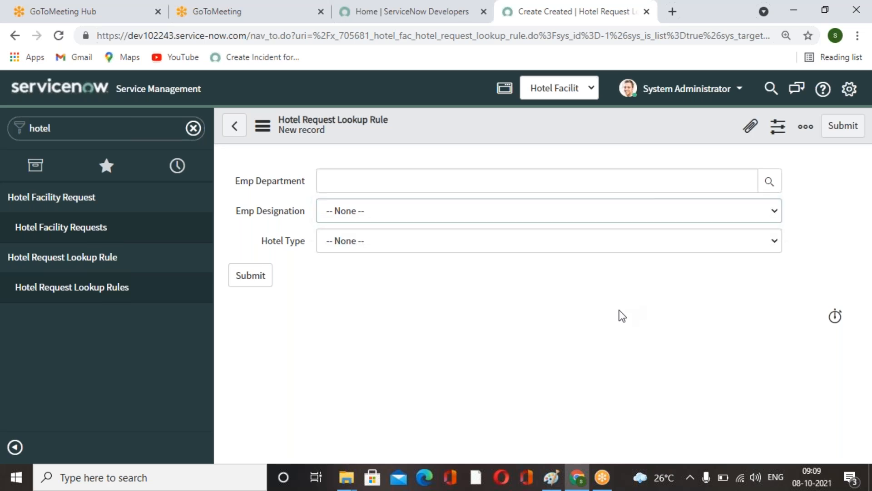
right_click(286, 212)
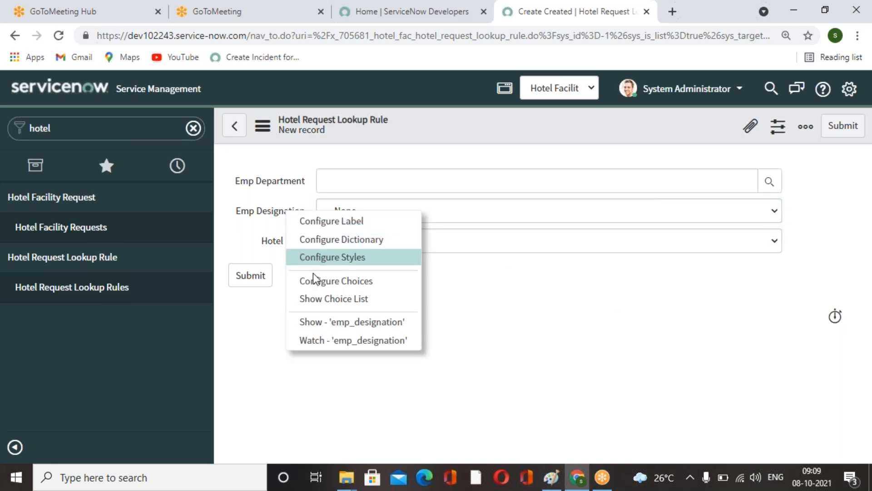
left_click(342, 239)
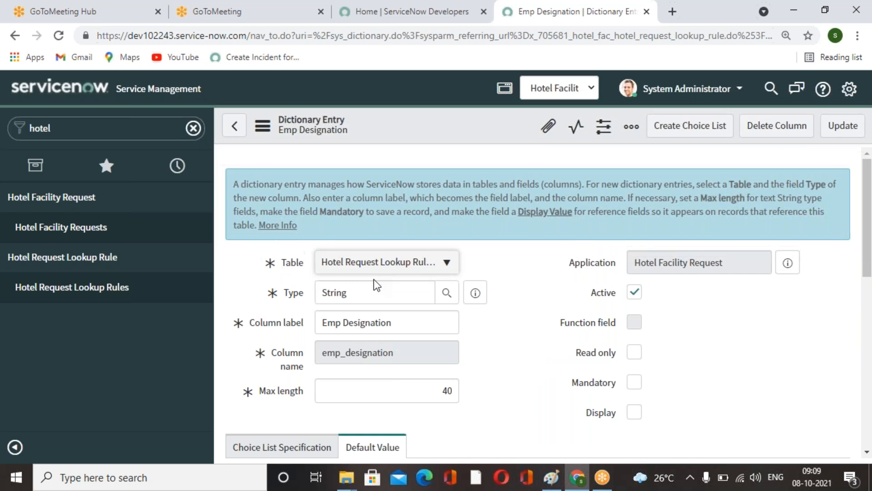
left_click(293, 293)
type("choice")
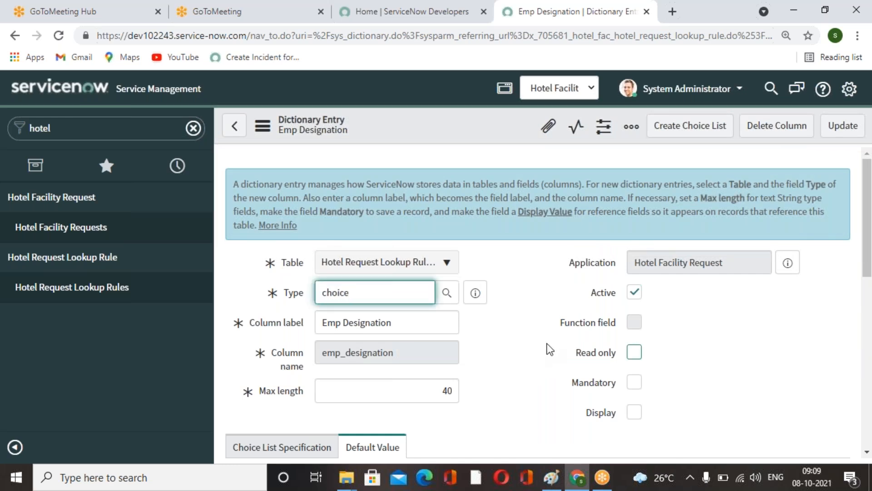
left_click(369, 313)
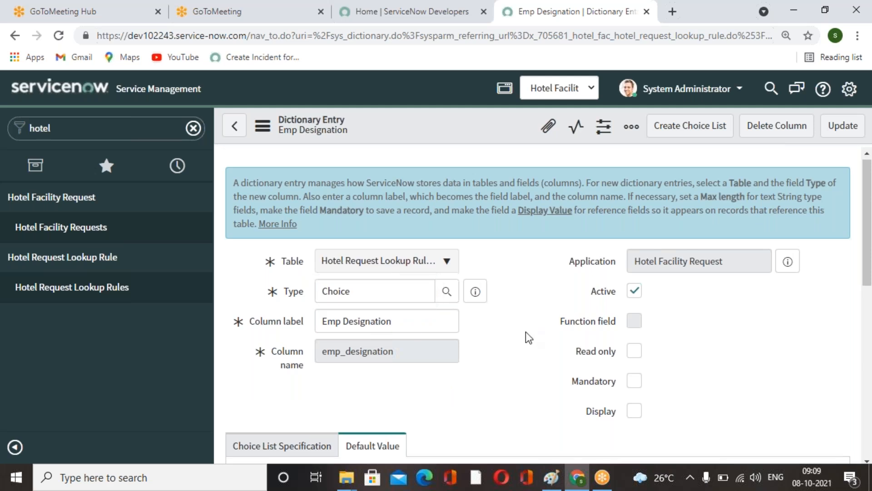
In the advanced view, set the choice table to User [sys_user] and the choice field to Title, then update the entry.
scroll(525, 332, "down", 5)
left_click(279, 378)
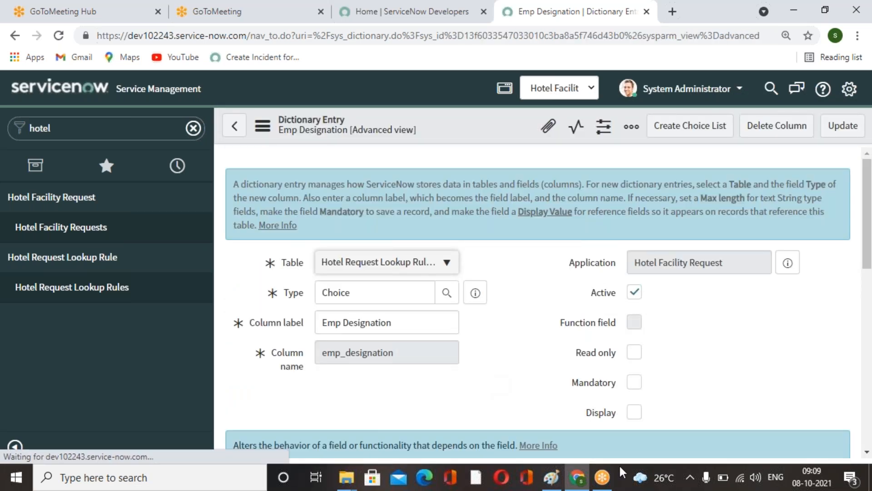
scroll(475, 352, "down", 5)
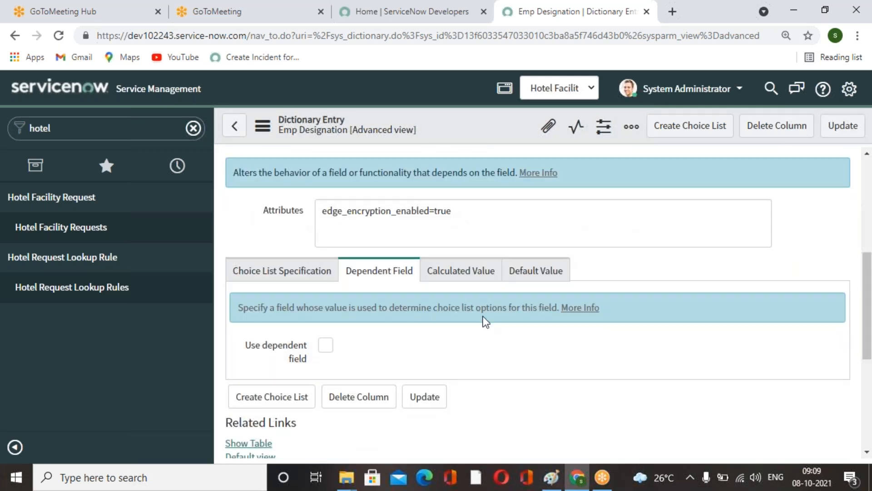
scroll(288, 369, "up", 4)
scroll(259, 301, "down", 4)
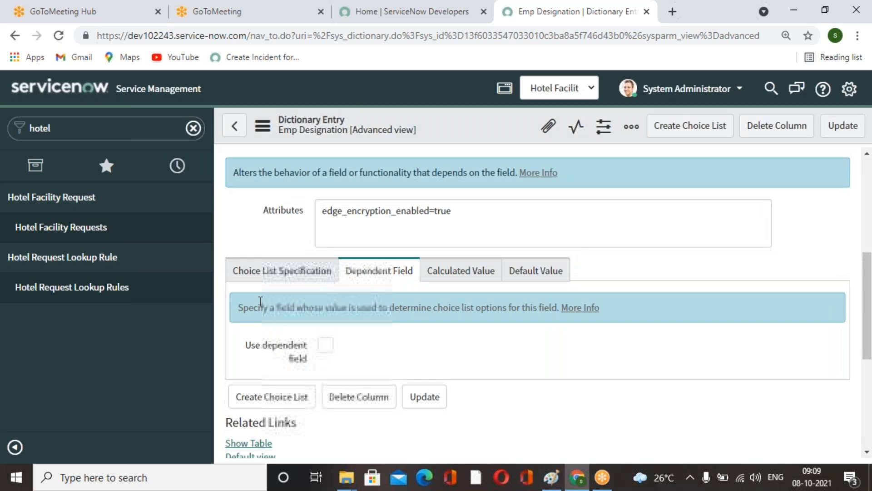
left_click(252, 277)
scroll(470, 352, "down", 1)
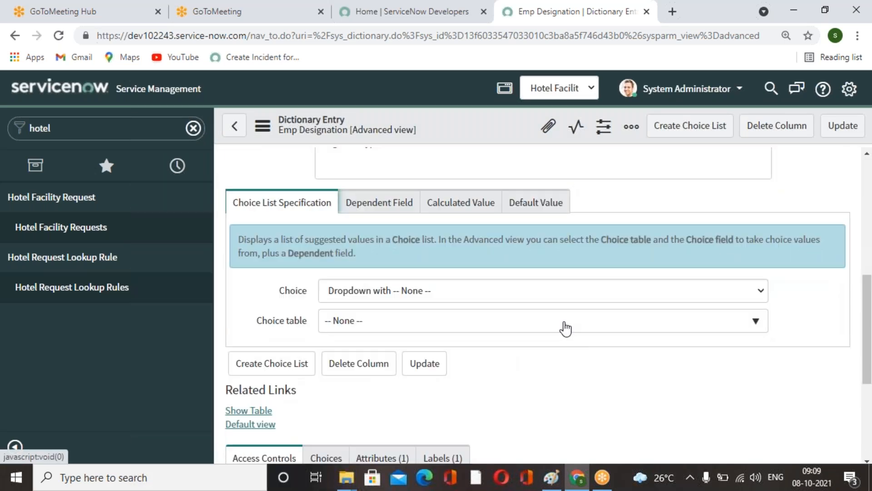
left_click(563, 325)
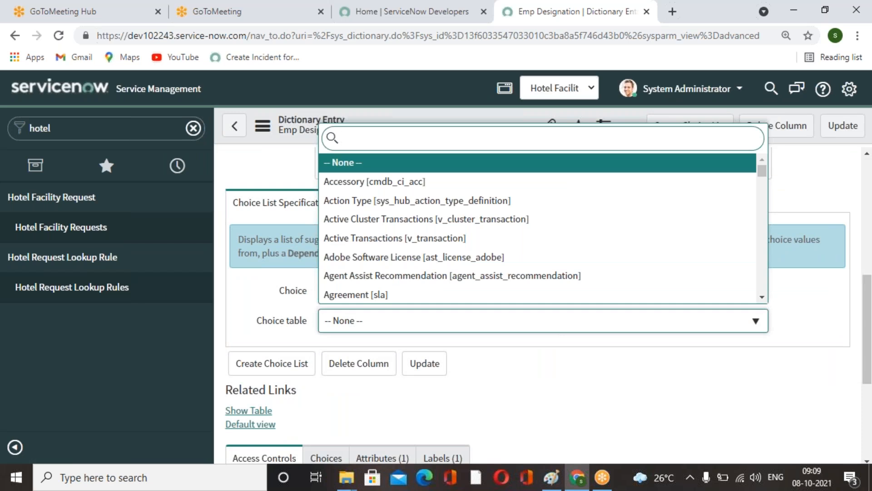
type("sys_user")
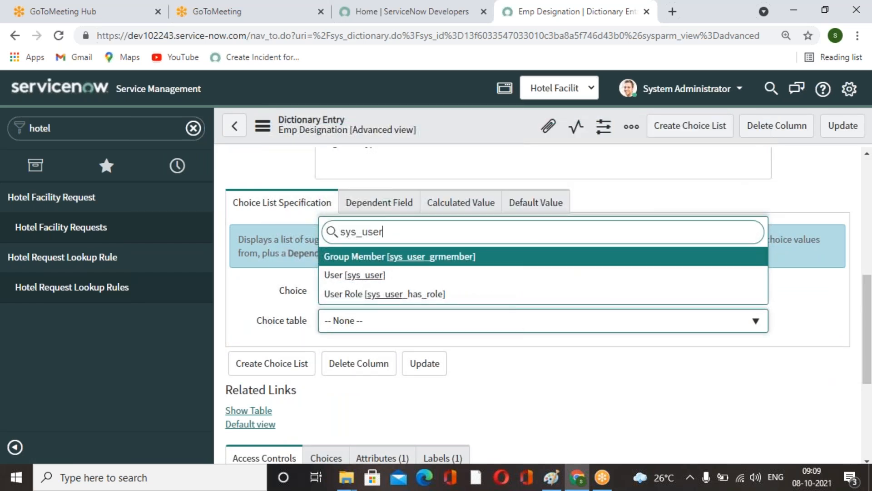
left_click(357, 275)
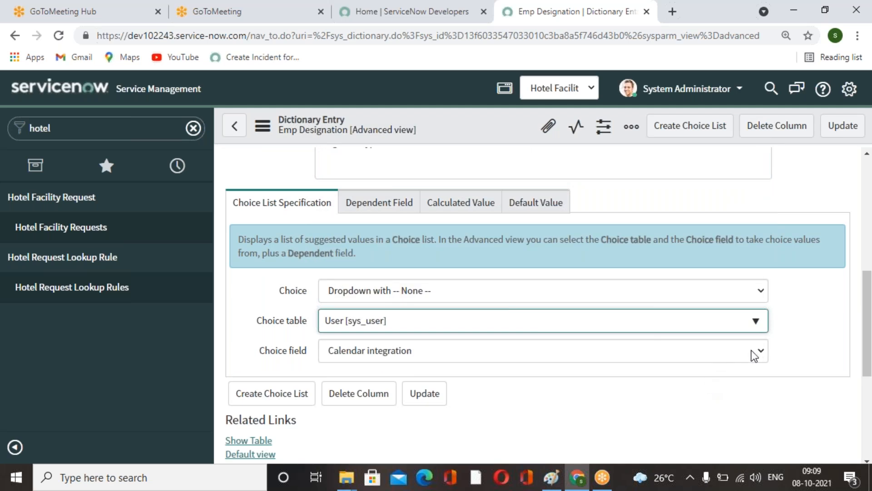
left_click(754, 354)
left_click(374, 331)
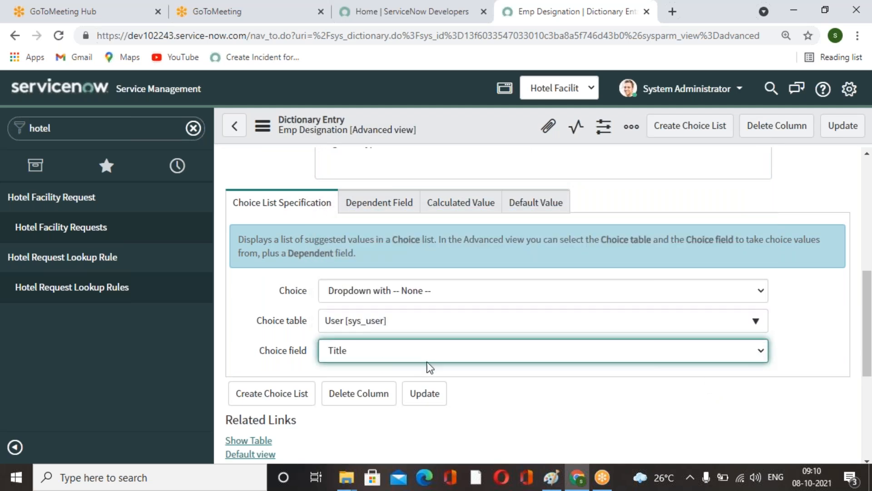
scroll(437, 368, "down", 3)
scroll(443, 369, "up", 9)
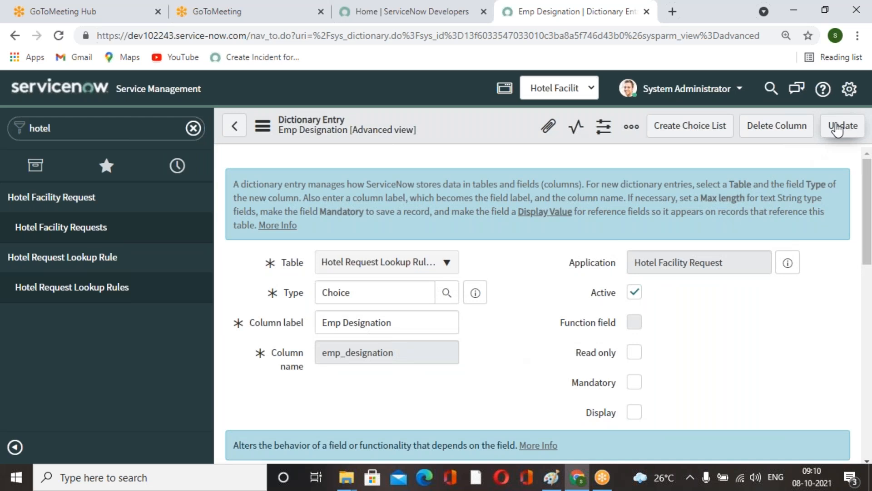
left_click(838, 129)
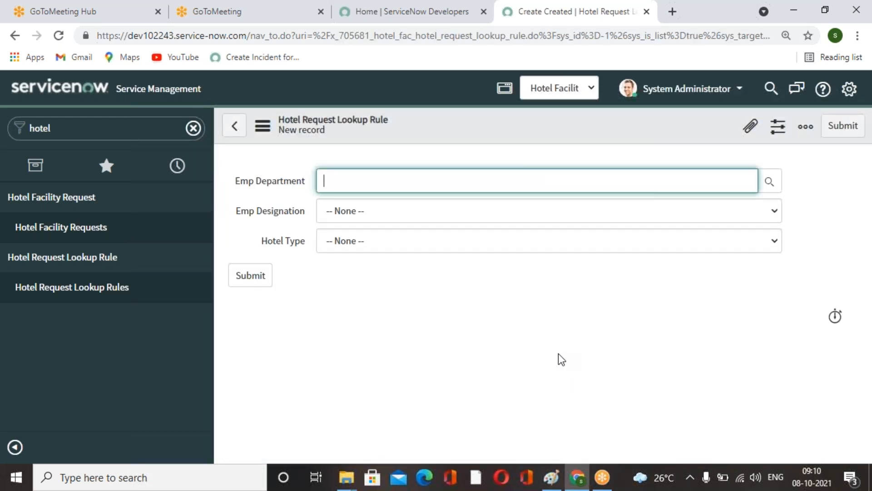
Check the options offered in the Emp Designation and Hotel Type dropdowns of the new record.
left_click(773, 213)
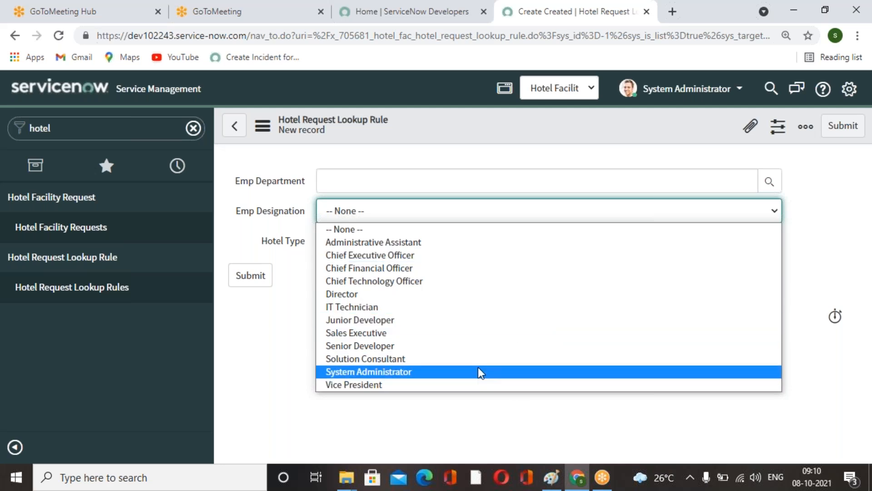
left_click(288, 362)
left_click(570, 248)
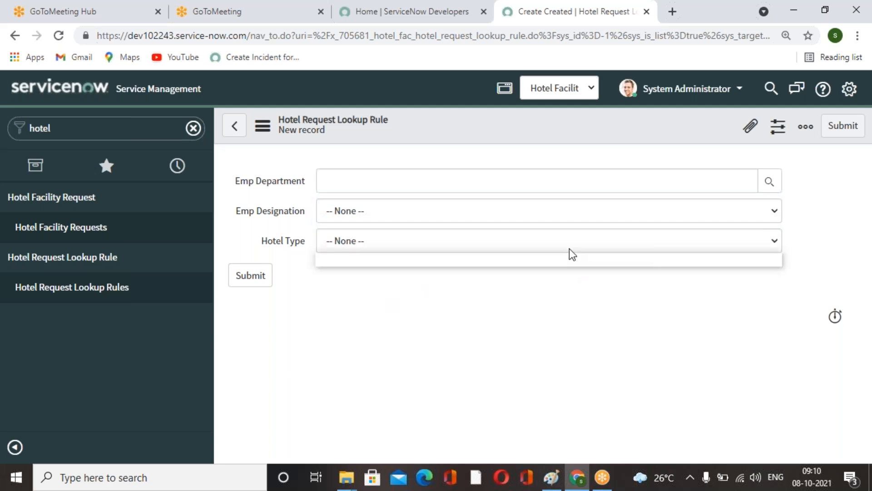
left_click(486, 389)
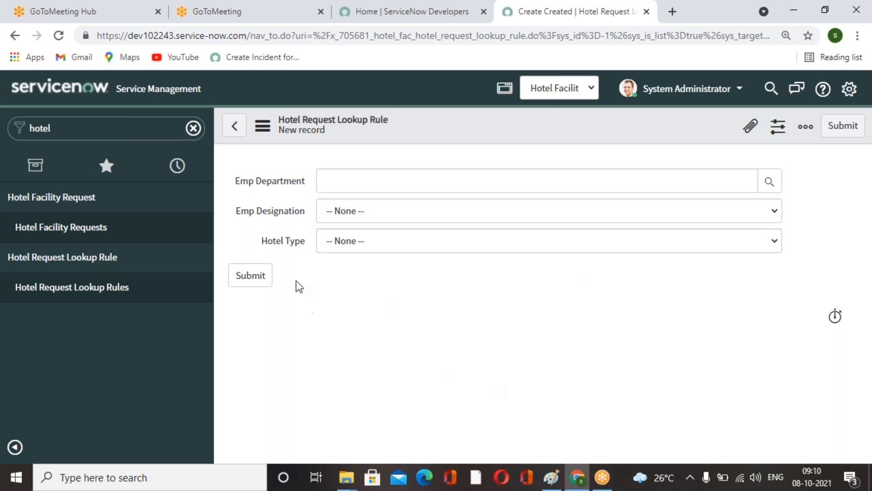
Open the dictionary entry of the Hotel Type field and set its type to Choice.
right_click(273, 245)
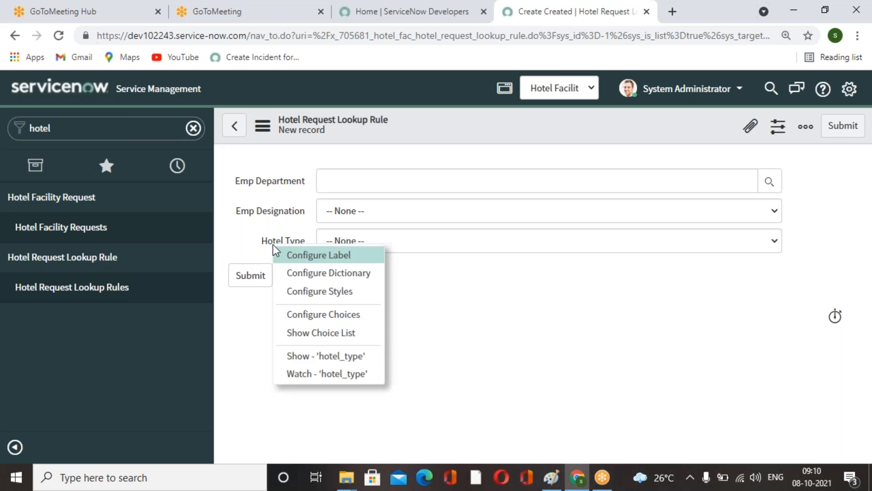
left_click(360, 279)
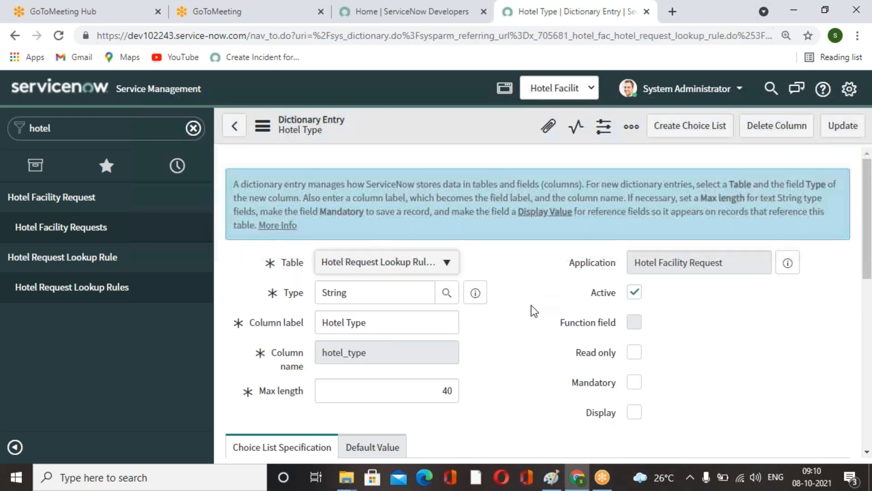
scroll(523, 351, "down", 2)
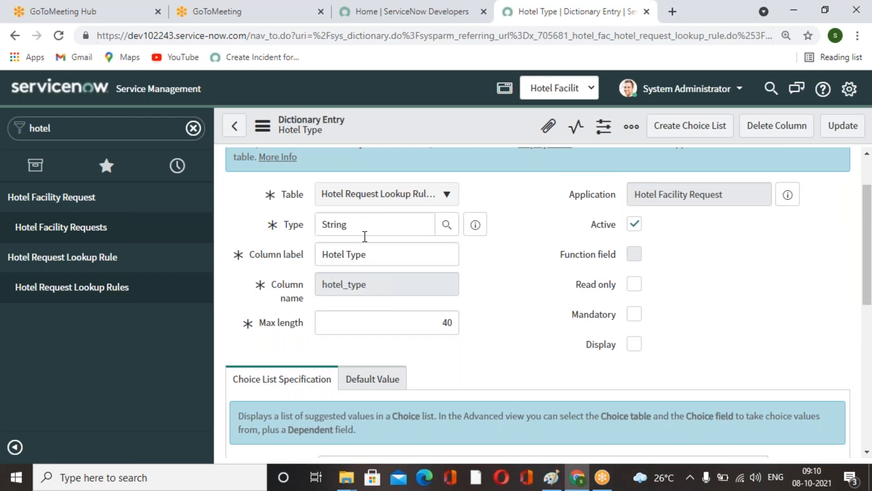
scroll(393, 257, "down", 2)
scroll(388, 273, "up", 4)
double_click(320, 293)
type("cho")
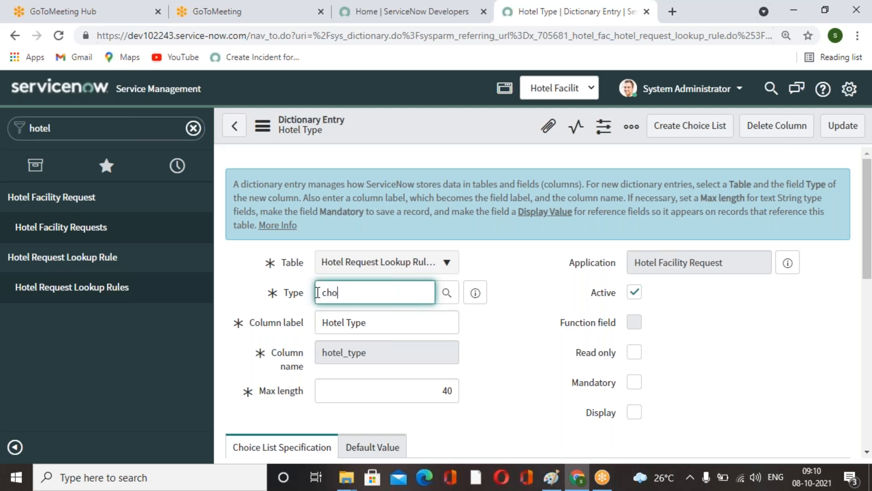
left_click(360, 306)
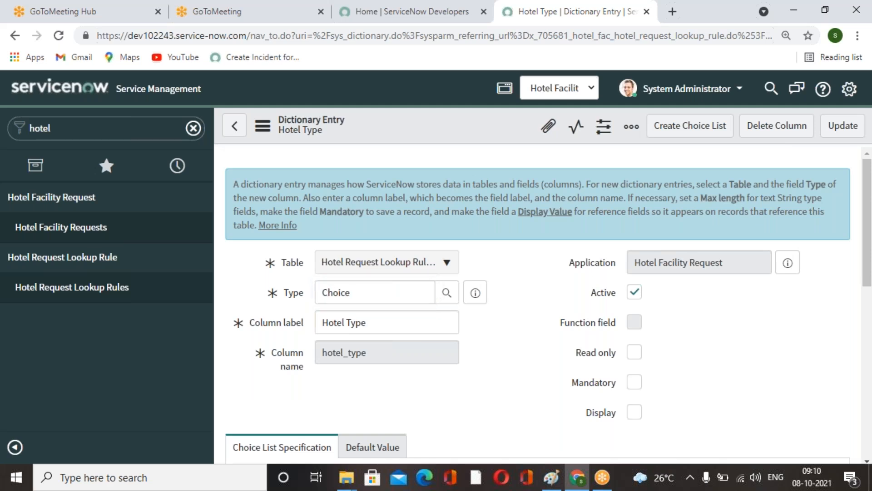
Switch the Hotel Type dictionary entry to the advanced view.
scroll(481, 358, "down", 3)
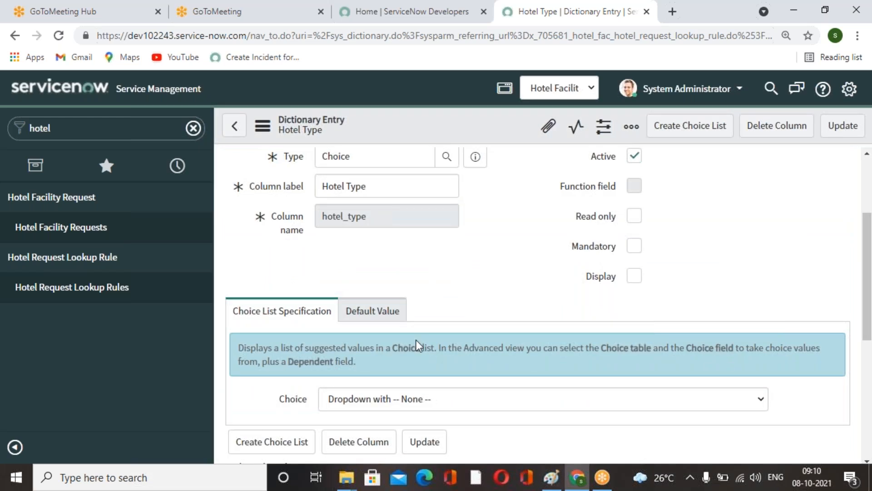
scroll(417, 346, "down", 6)
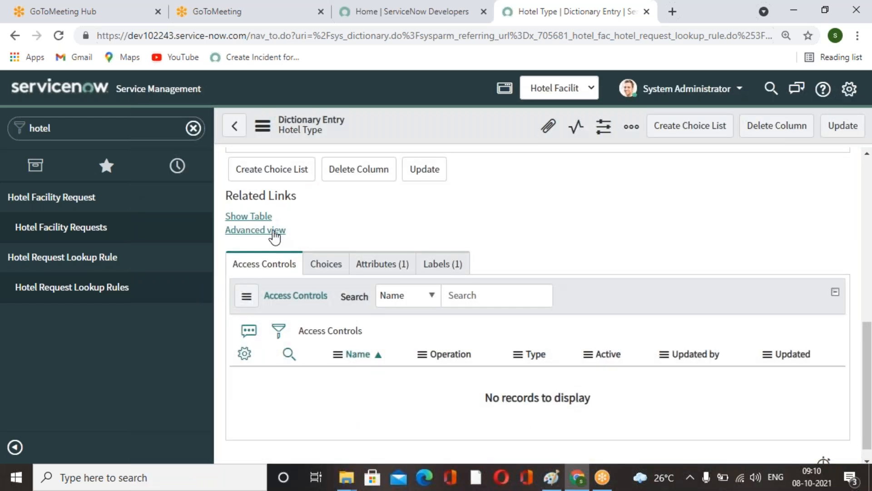
left_click(274, 231)
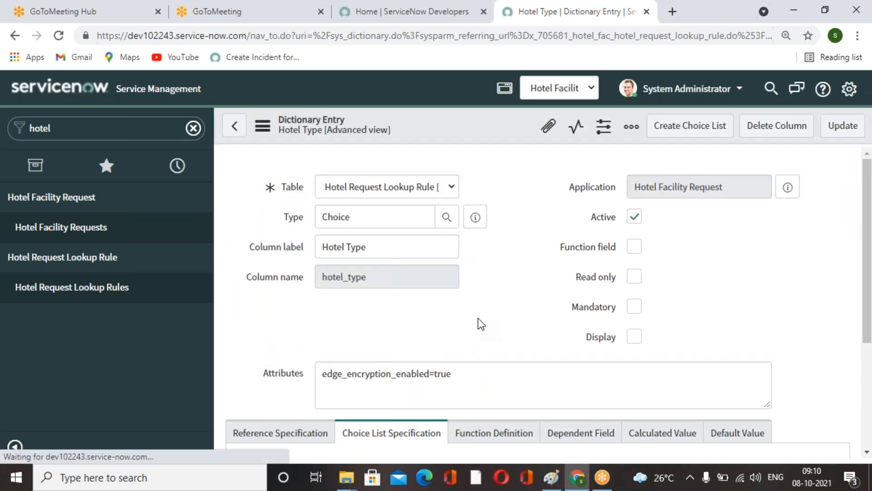
Set the Hotel Type field's choice table to Hotel Facility Request and its choice field to Hotel Type, then update the entry.
scroll(513, 329, "down", 3)
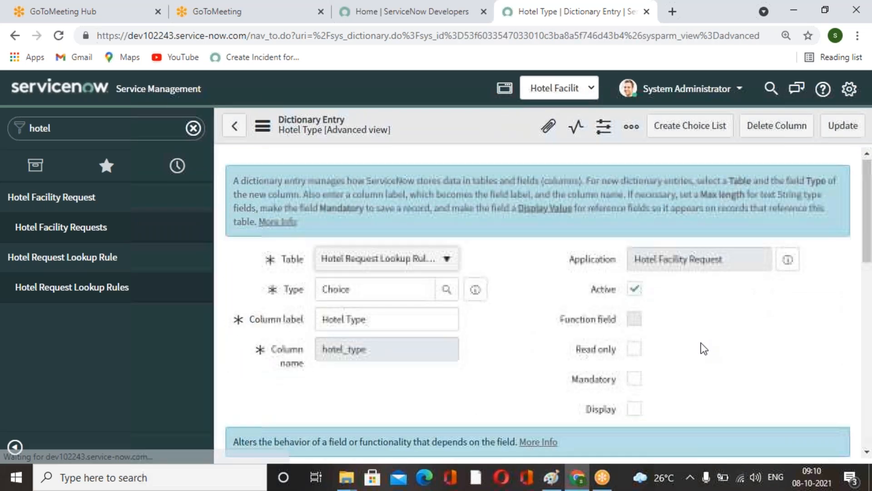
scroll(701, 343, "down", 8)
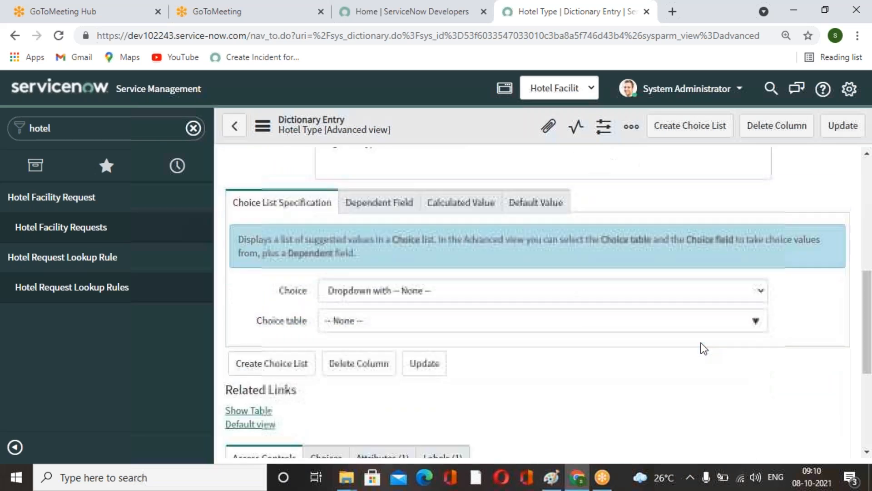
left_click(756, 323)
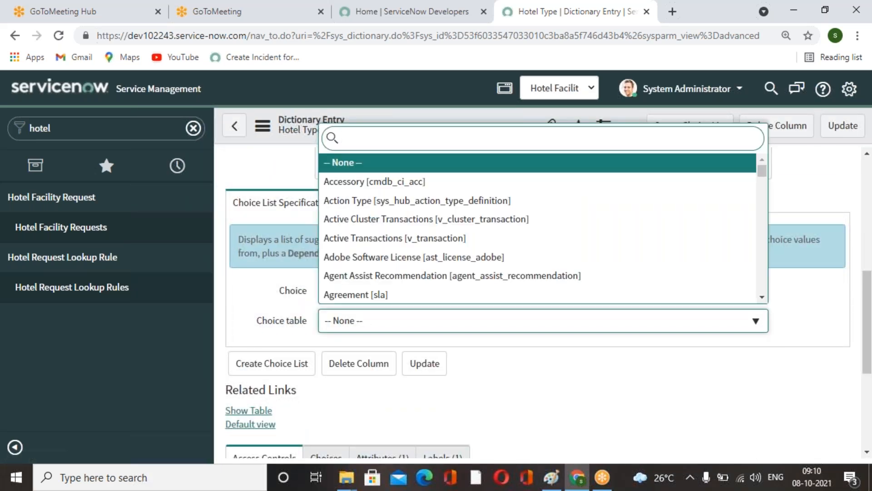
type("hotel")
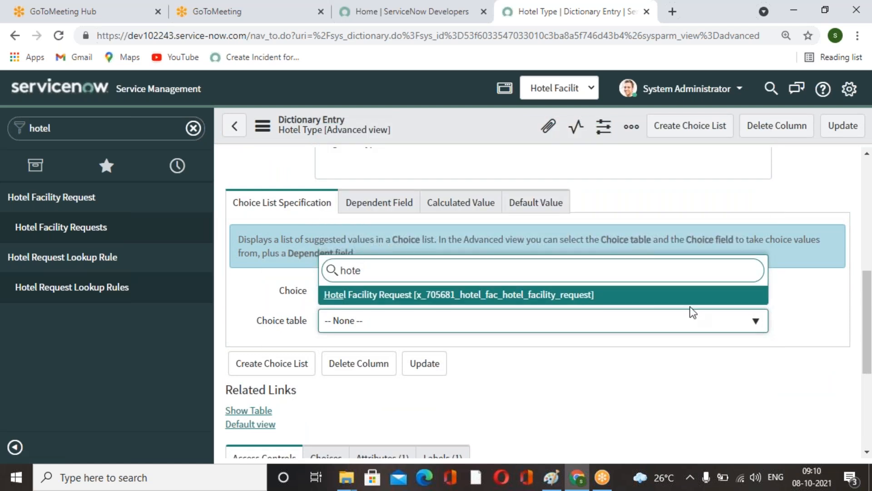
left_click(535, 297)
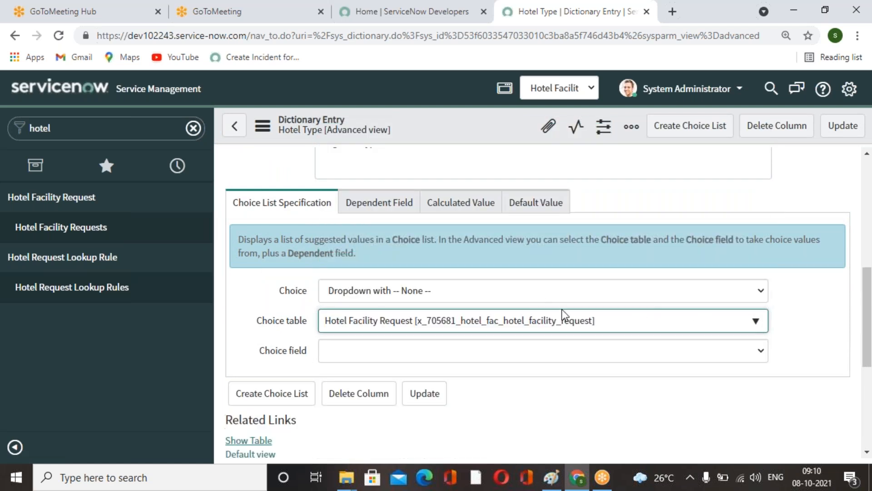
left_click(761, 354)
left_click(386, 434)
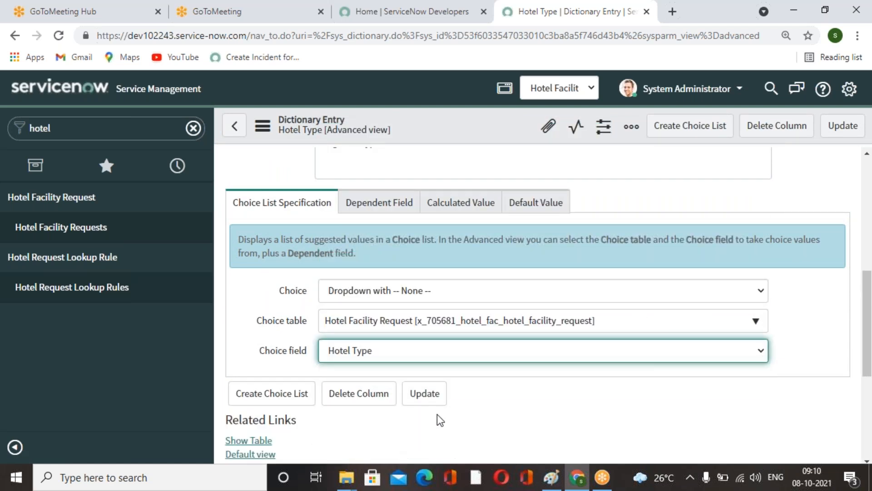
scroll(549, 383, "up", 10)
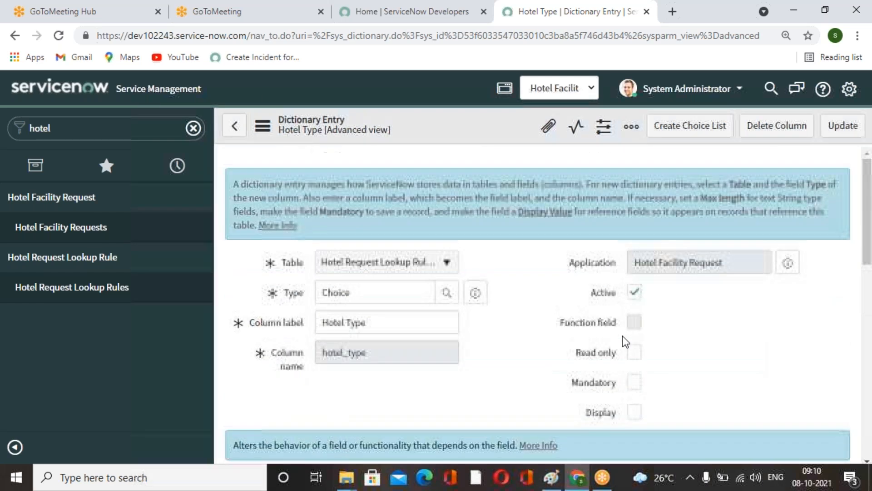
left_click(843, 126)
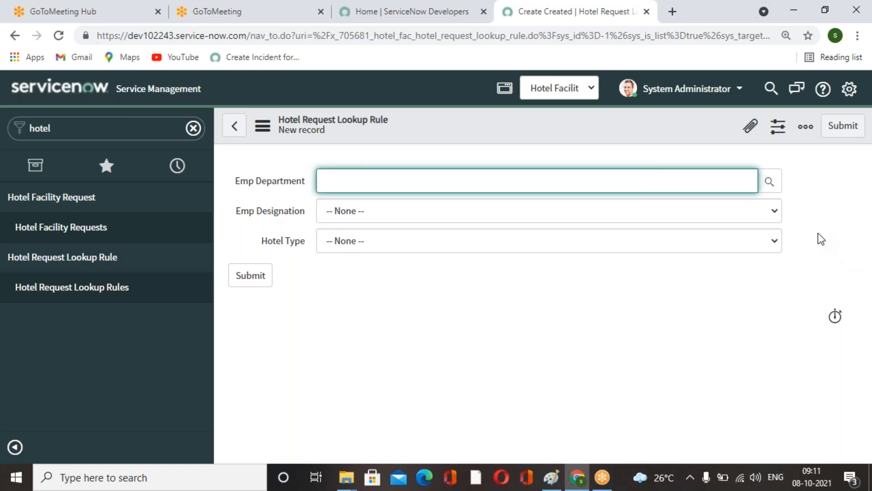
Create a lookup rule record with Emp Department IT, Emp Designation Director and Hotel Type 7 - Star.
left_click(775, 210)
left_click(809, 241)
left_click(774, 240)
left_click(667, 387)
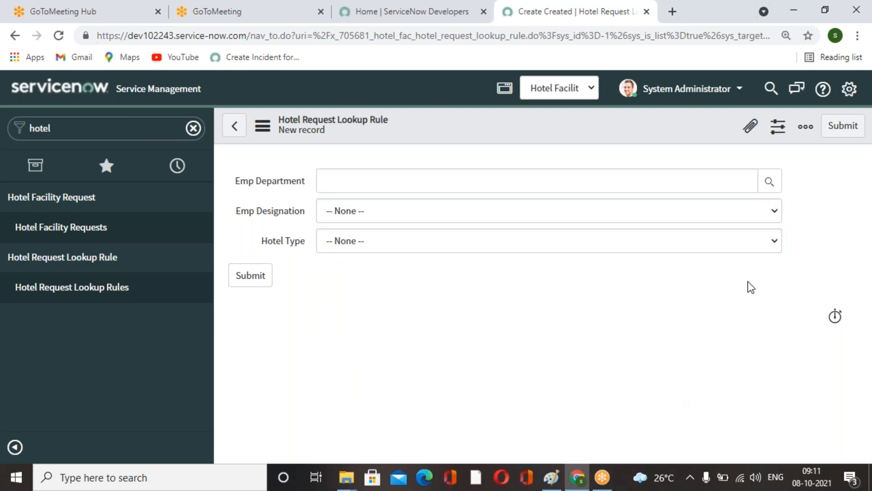
left_click(769, 181)
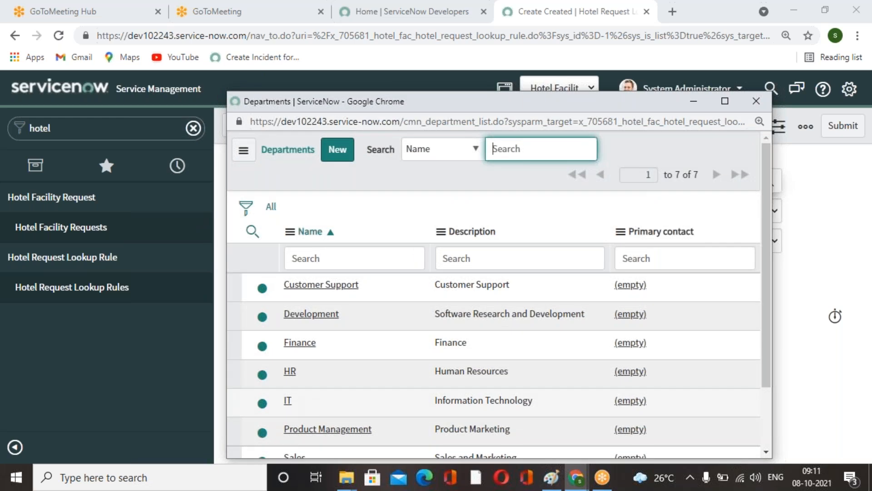
left_click(288, 400)
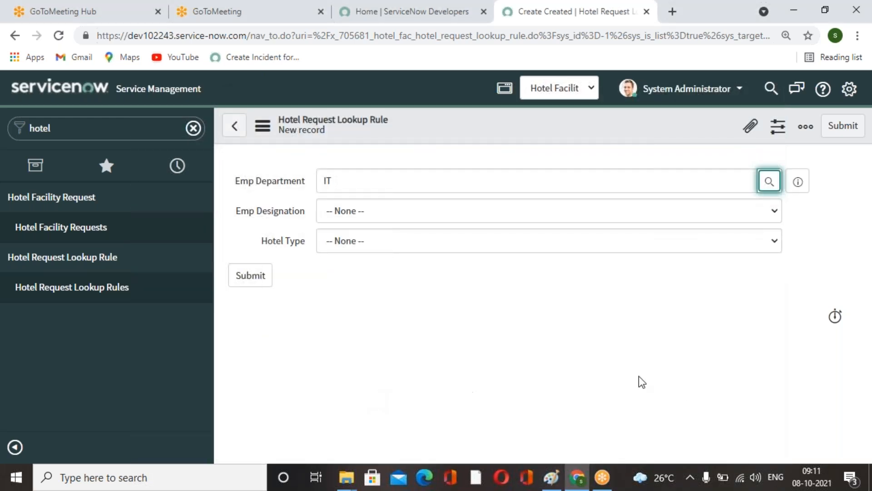
left_click(775, 212)
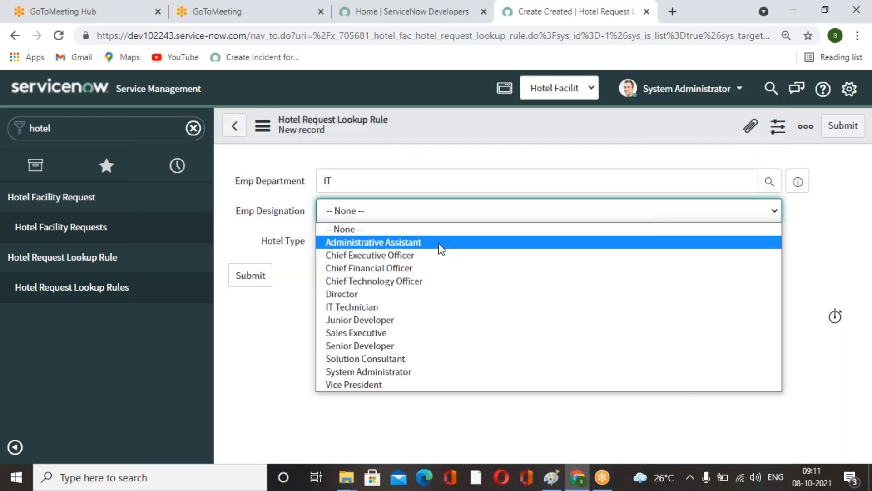
left_click(361, 293)
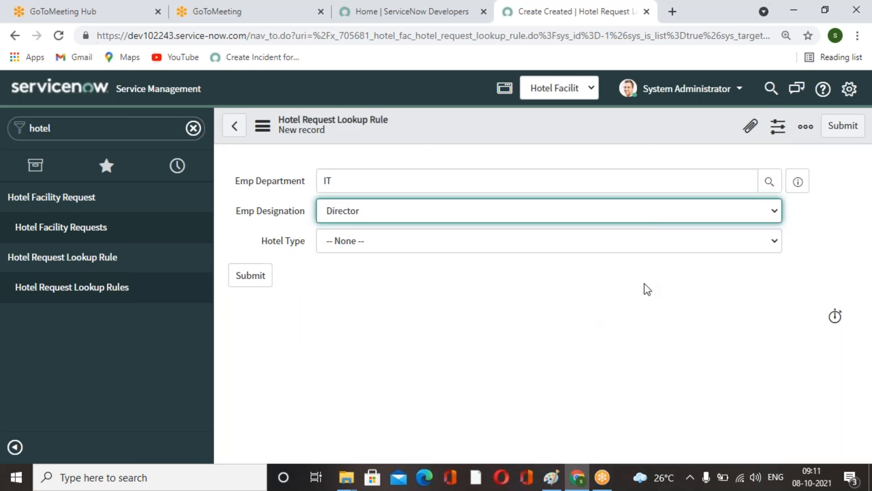
left_click(777, 241)
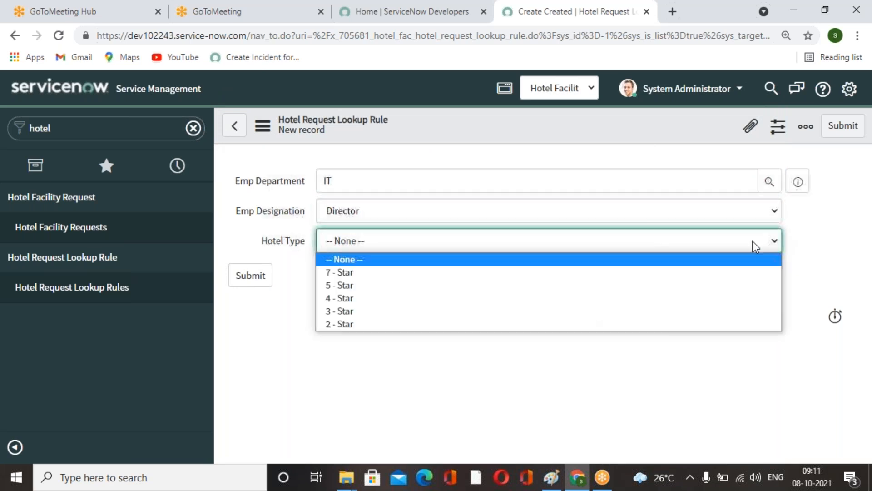
left_click(411, 275)
left_click(843, 125)
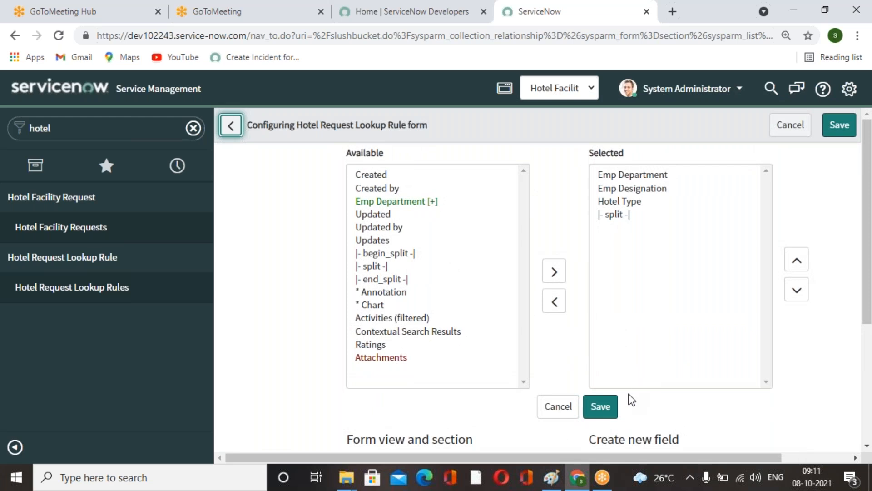
Create a lookup rule record with Emp Department Finance, Emp Designation Chief Financial Officer and Hotel Type 5 - Star.
left_click(608, 410)
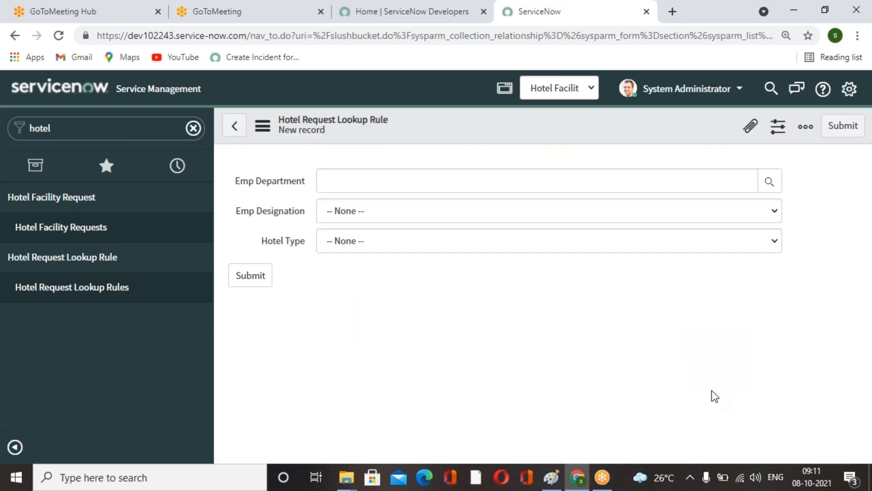
left_click(770, 181)
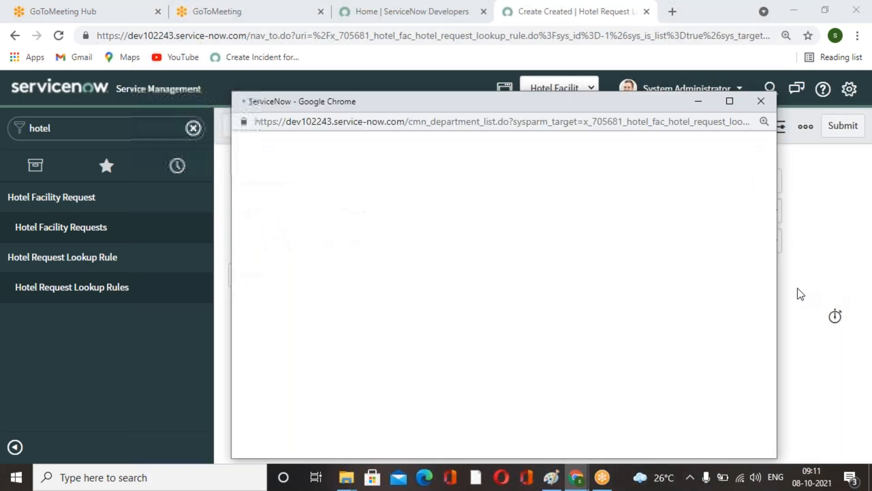
left_click(300, 344)
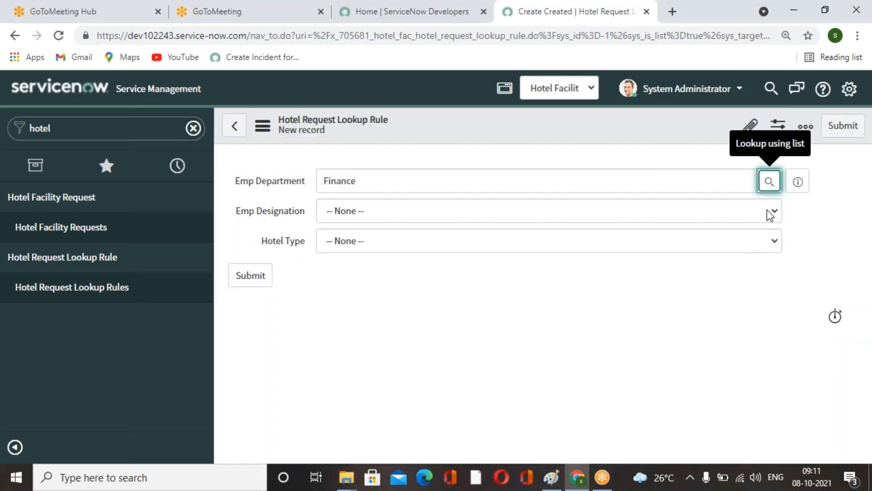
left_click(768, 211)
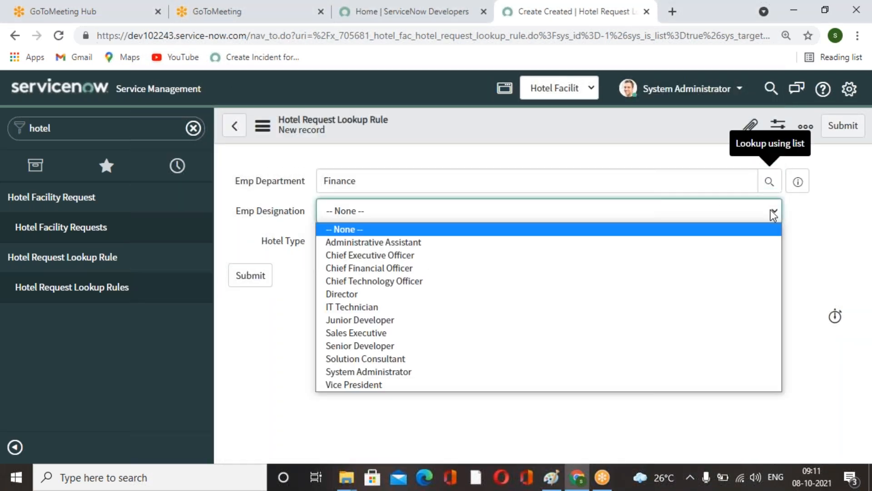
left_click(413, 272)
left_click(763, 244)
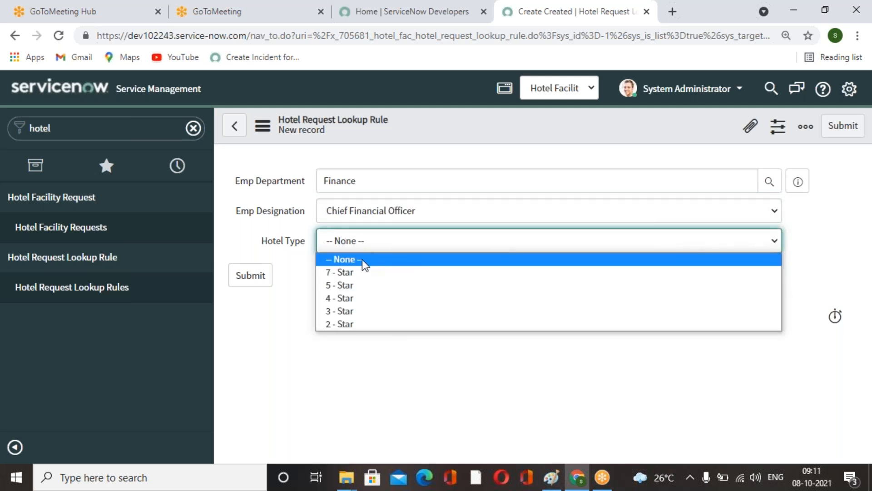
left_click(347, 283)
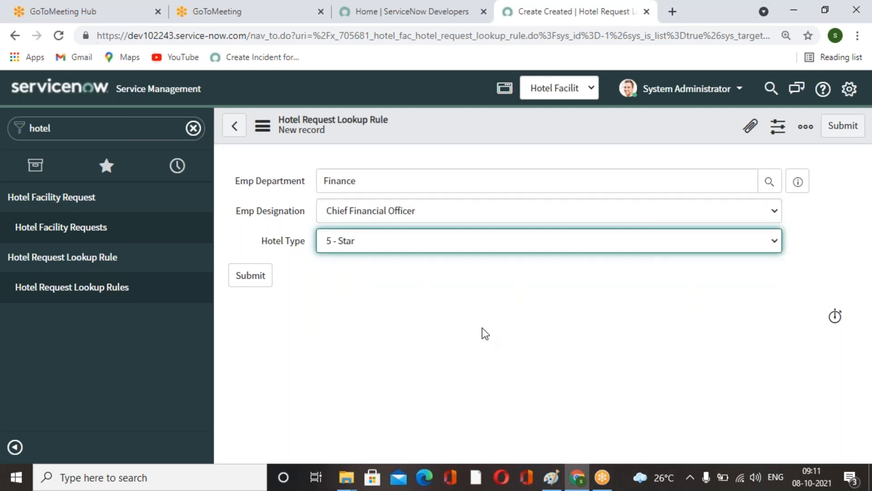
left_click(843, 126)
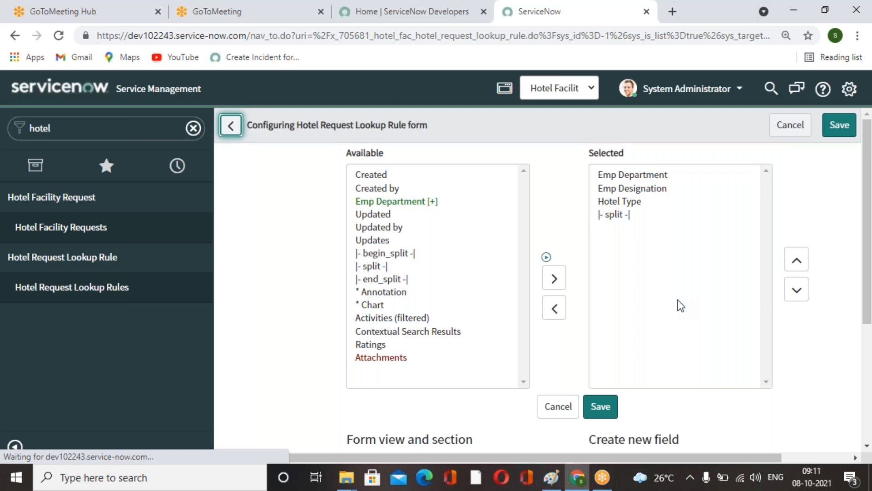
Create a lookup rule record with Emp Department HR, Emp Designation Chief Executive Officer and Hotel Type 4 - Star.
scroll(487, 326, "down", 4)
scroll(487, 324, "up", 4)
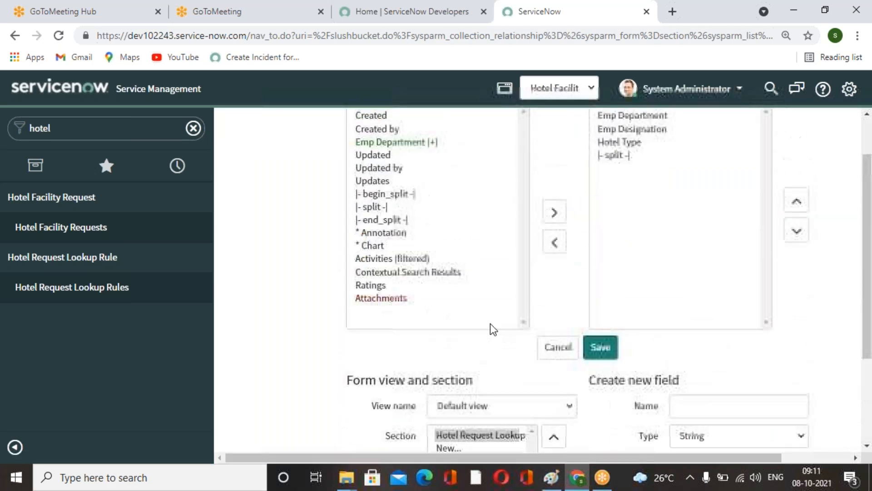
scroll(492, 323, "down", 1)
scroll(492, 323, "down", 1)
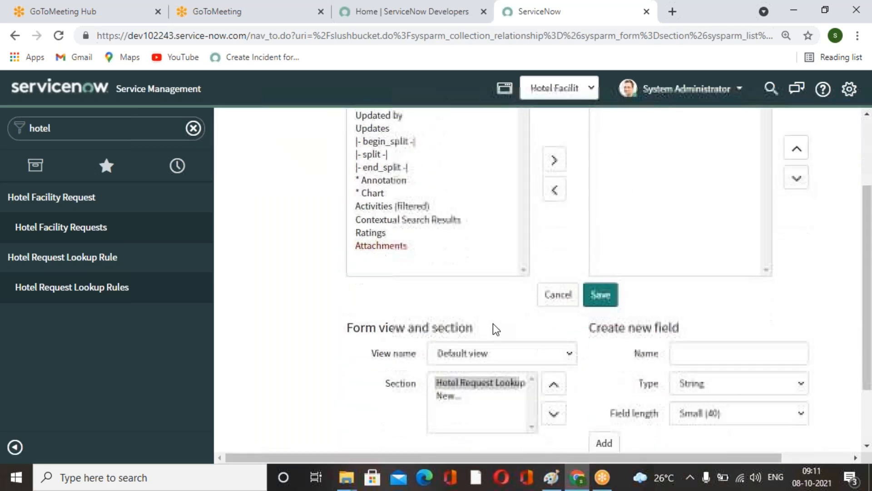
scroll(493, 323, "up", 2)
scroll(493, 324, "down", 2)
scroll(493, 324, "down", 1)
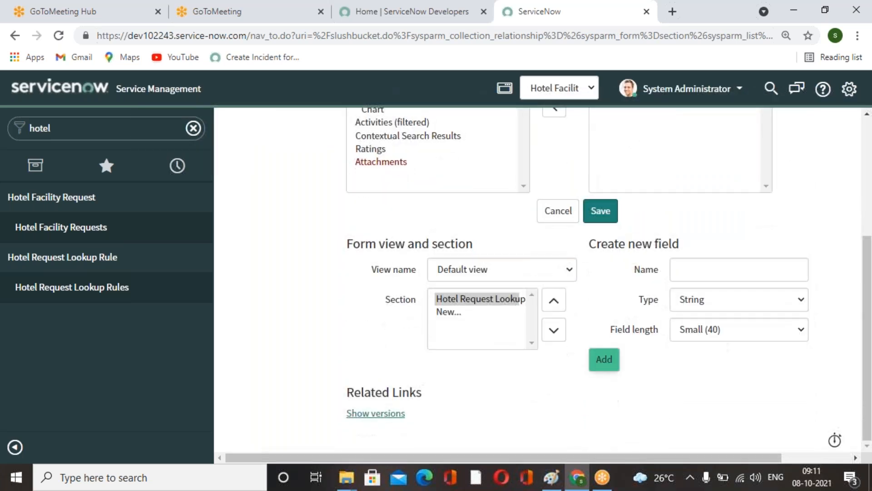
left_click(600, 214)
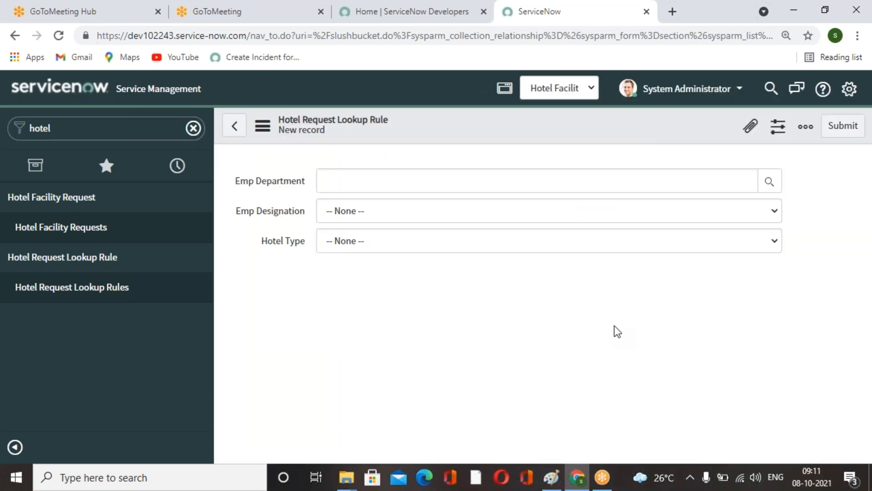
left_click(766, 186)
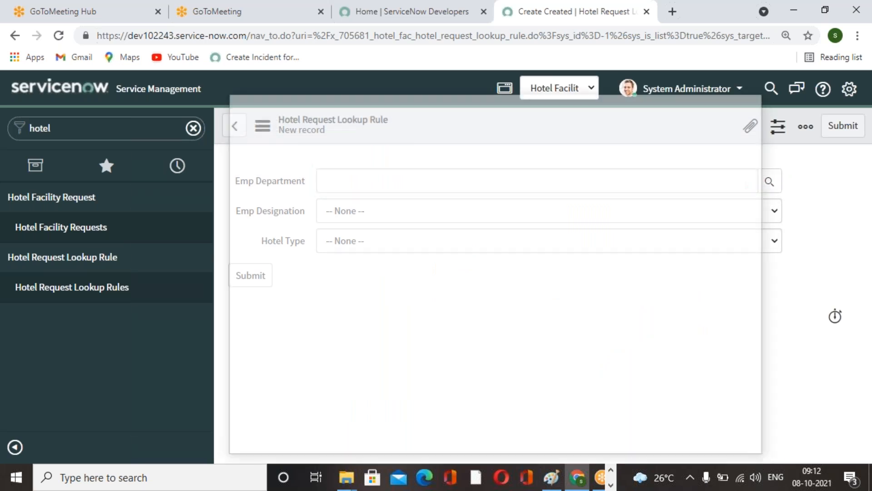
left_click(287, 371)
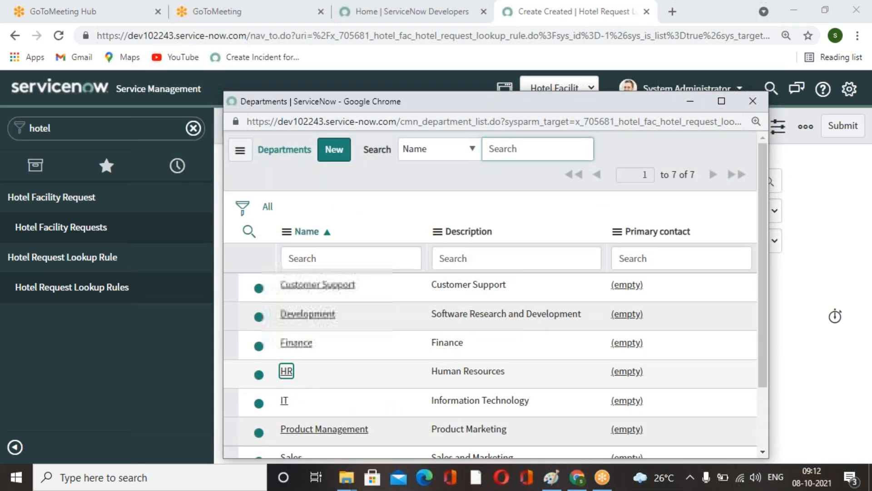
left_click(776, 210)
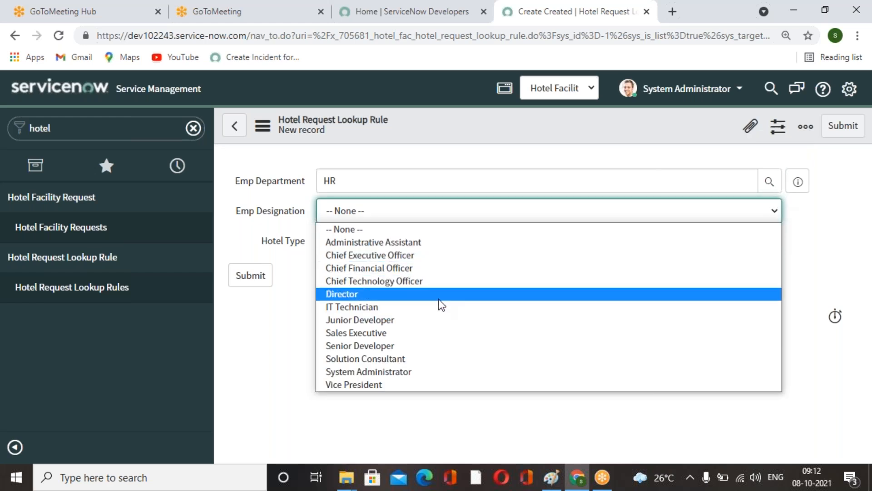
left_click(396, 258)
left_click(759, 242)
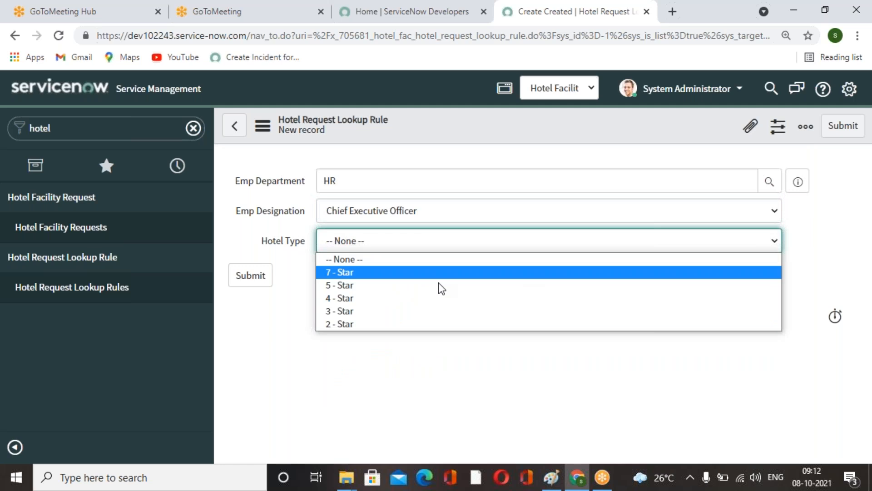
left_click(406, 296)
left_click(234, 275)
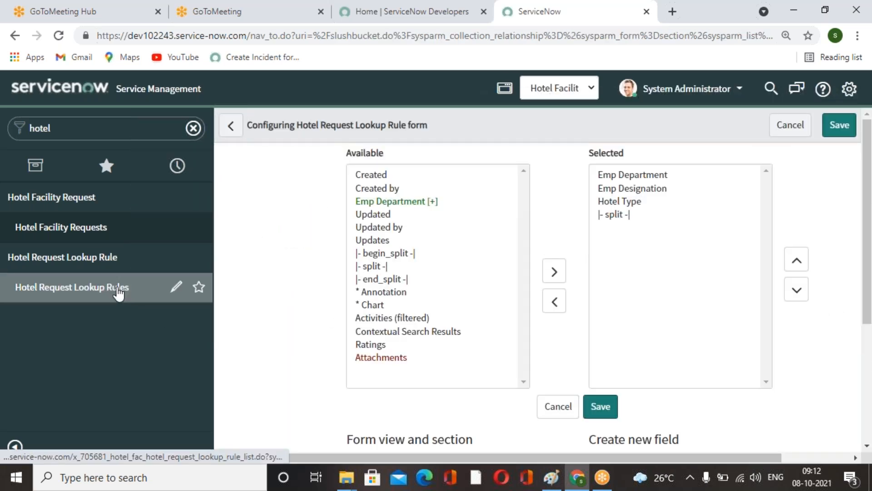
Open the Hotel Request Lookup Rules list to review the saved rule records.
left_click(118, 291)
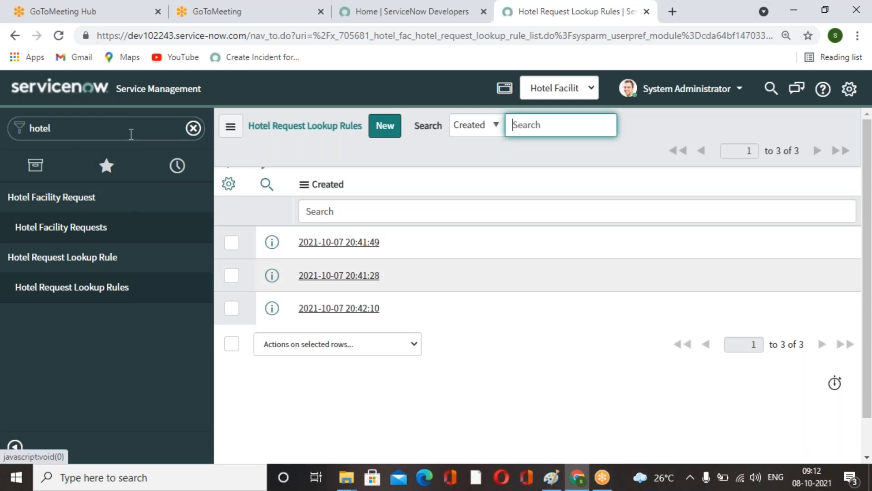
left_click(129, 130)
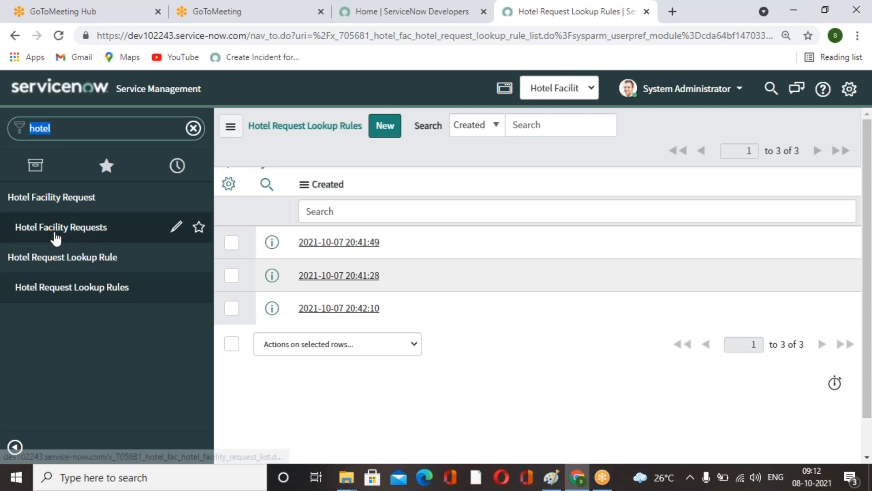
Start a new Hotel Facility Request record from the Hotel Facility Requests list.
left_click(28, 232)
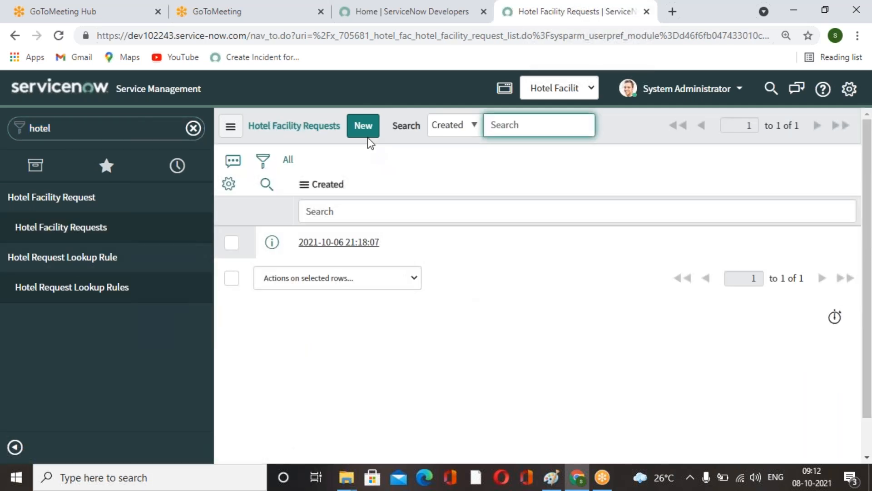
left_click(364, 126)
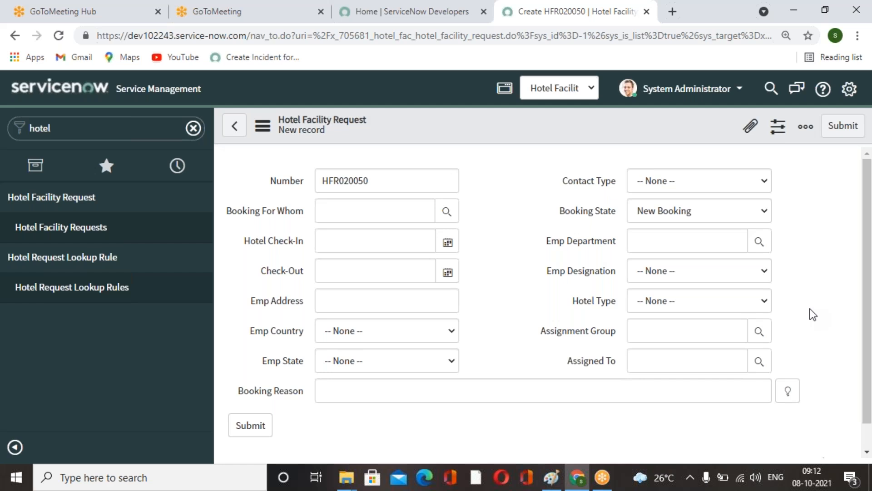
Fill in Emp Department IT and Emp Designation Director on the new facility request.
left_click(735, 241)
type("it")
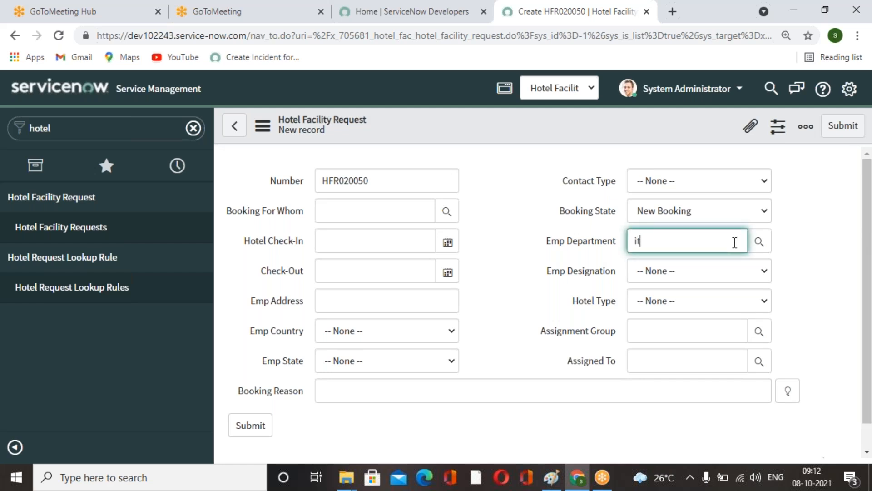
left_click(669, 275)
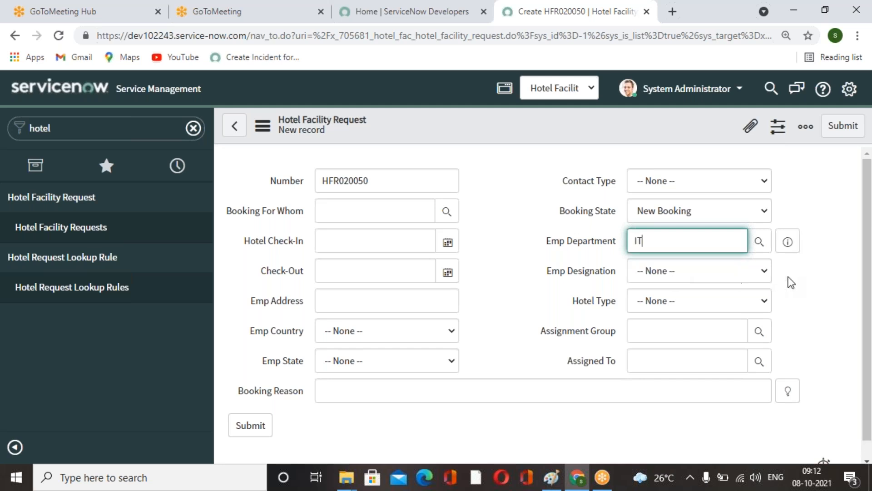
left_click(765, 271)
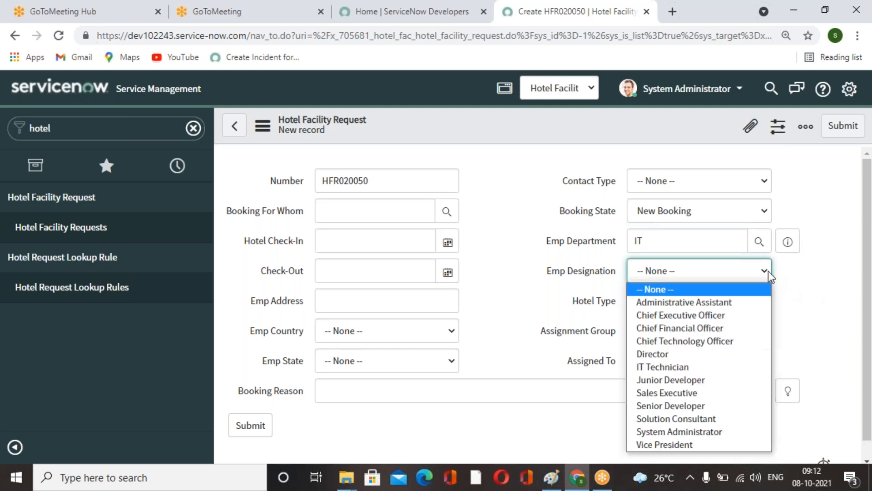
left_click(702, 353)
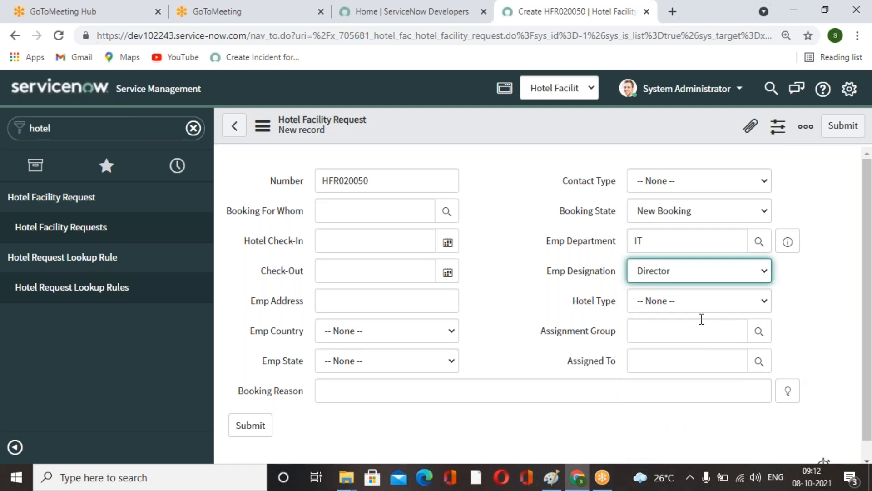
Open the Data Lookup Definitions list, leaving the unsaved request form.
left_click(78, 136)
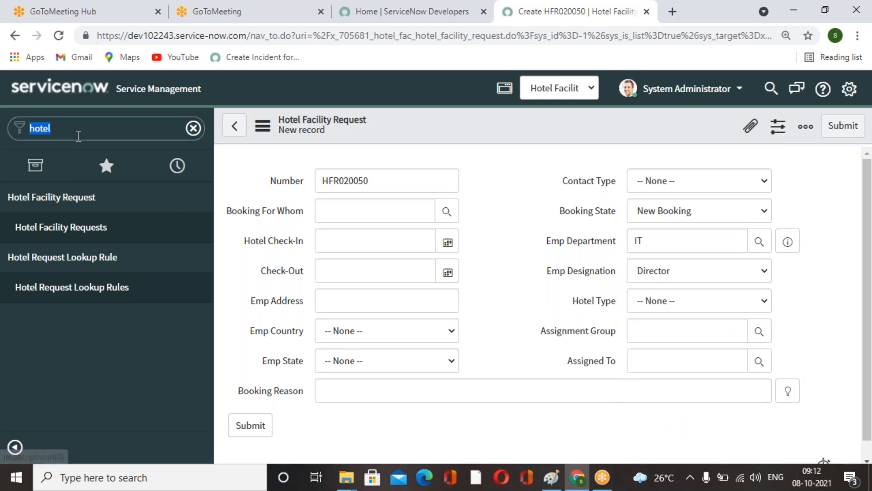
key("BackSpace")
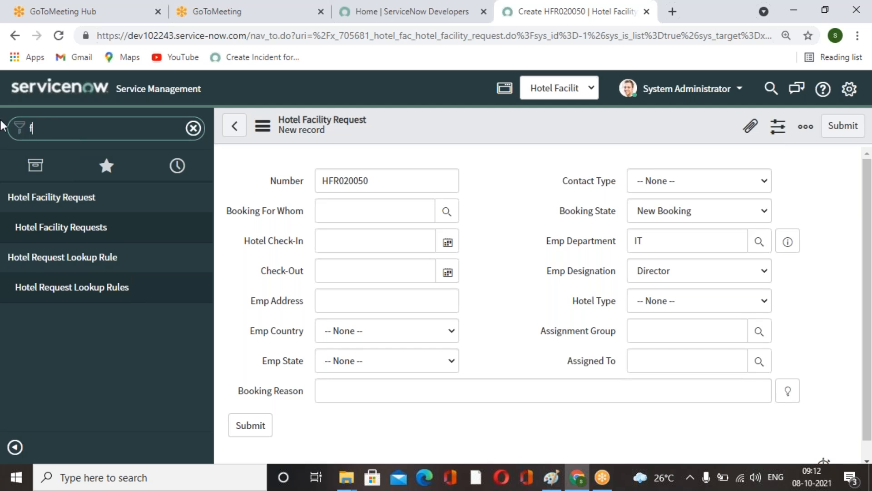
type("daya")
key("BackSpace")
key("BackSpace")
type("at")
key("BackSpace")
key("BackSpace")
type("taloc")
key("BackSpace")
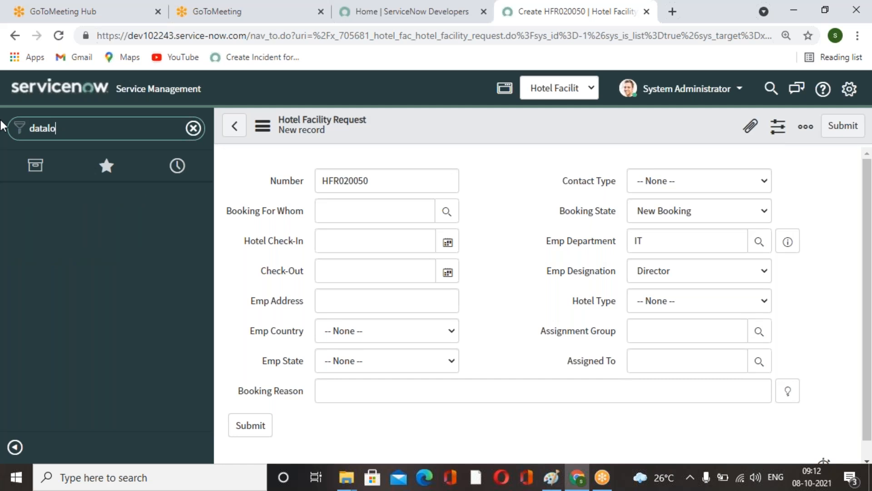
key("BackSpace")
type("lo")
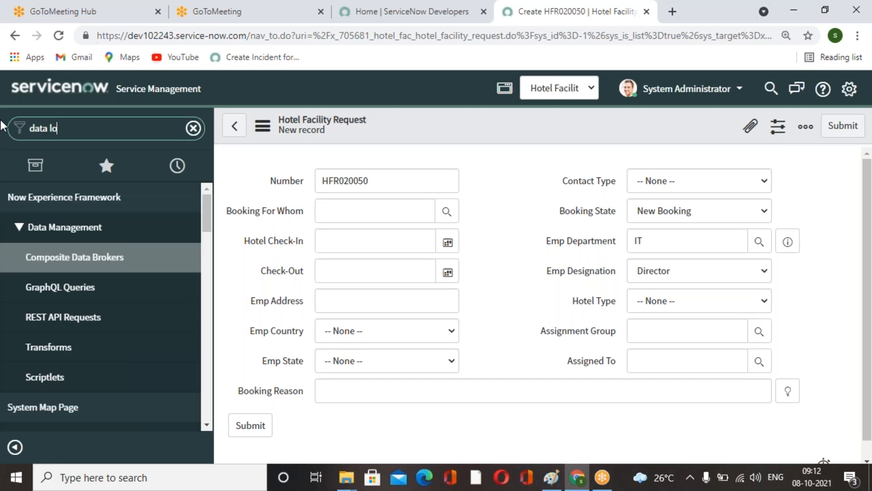
type("o")
left_click(72, 263)
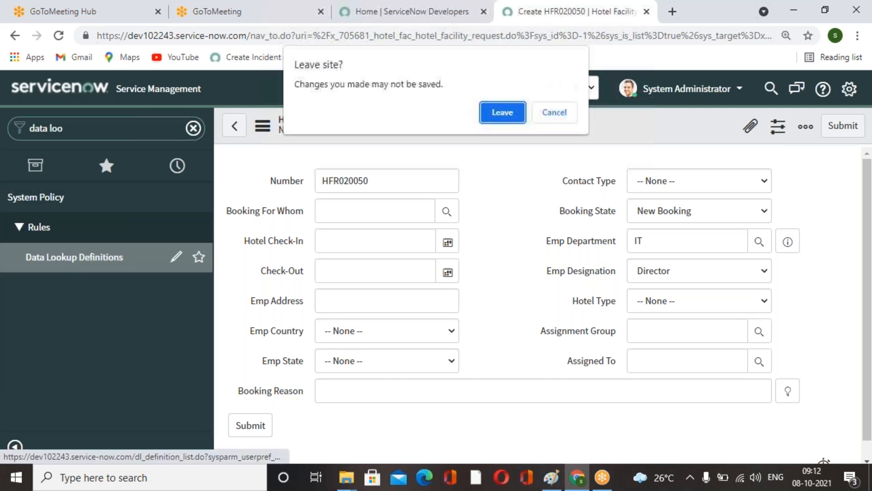
left_click(503, 113)
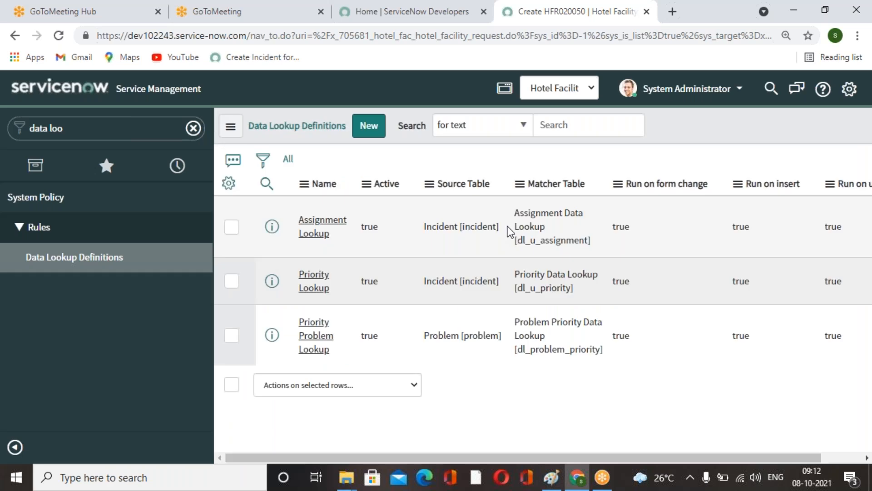
Start a new data lookup definition named Hotel Facility Request with source table Hotel Facility Request.
left_click(369, 126)
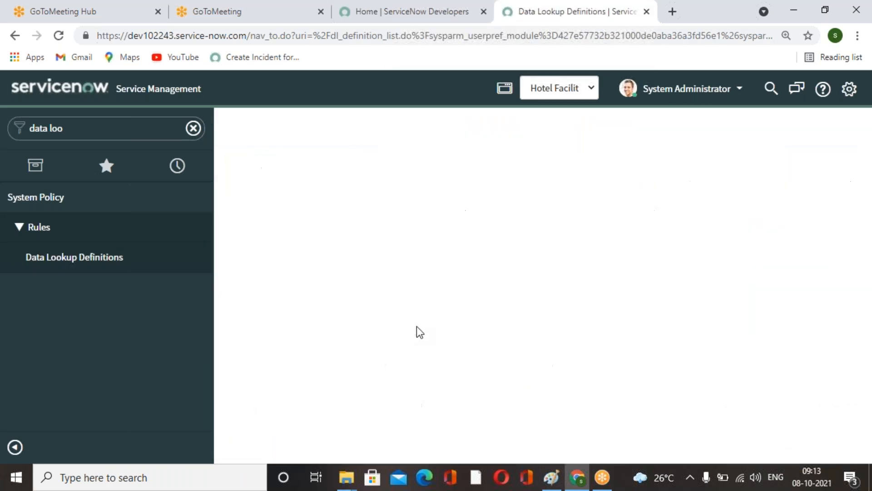
left_click(289, 186)
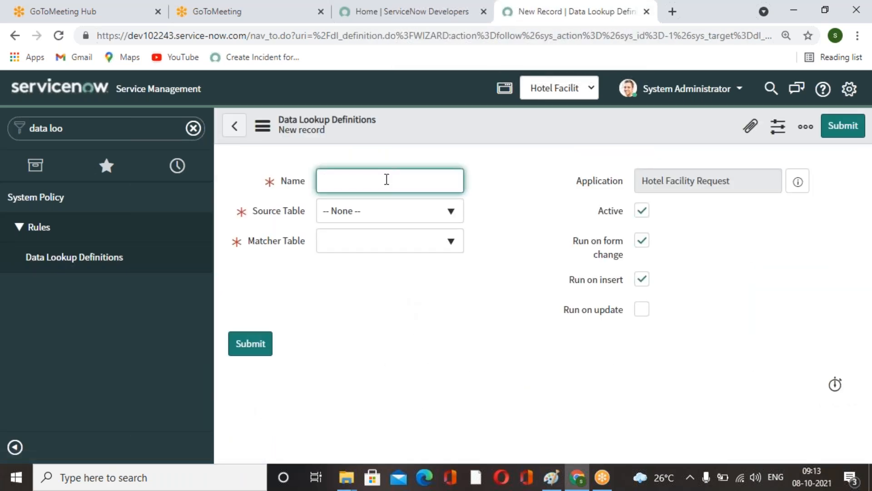
type("Hotel Facility Request")
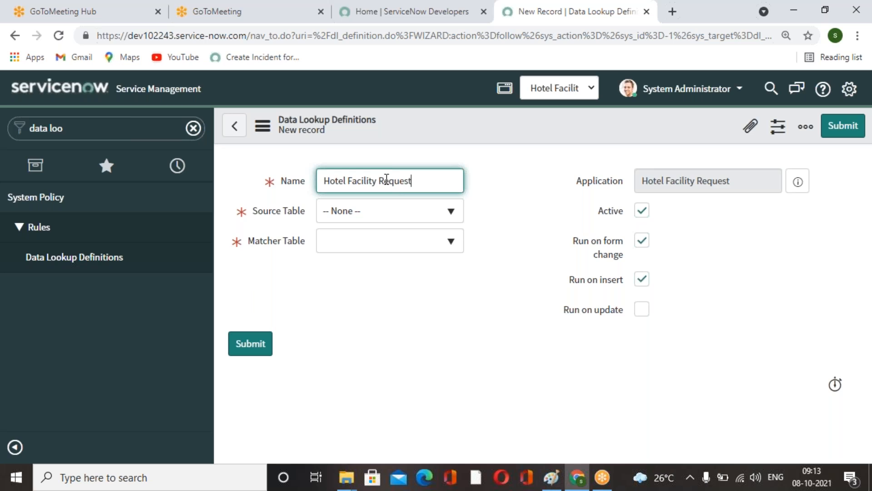
left_click(439, 318)
left_click(449, 211)
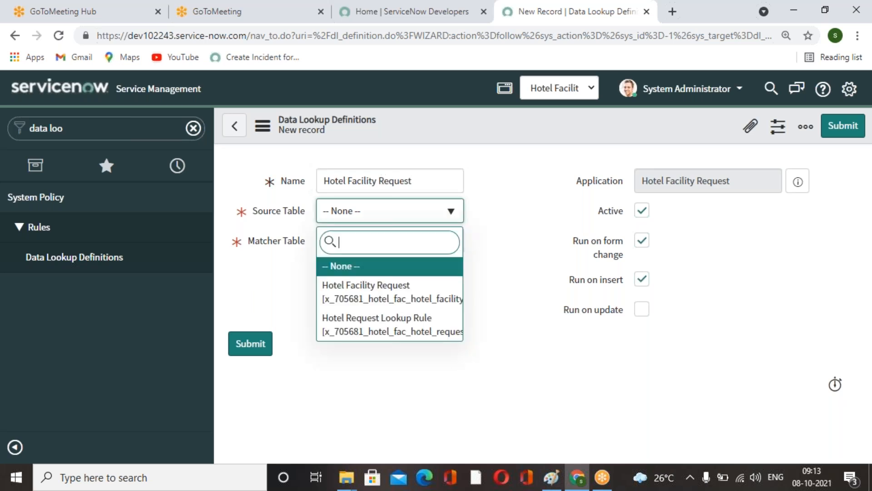
left_click(426, 293)
Try to choose a matcher table for the new data lookup definition.
left_click(449, 245)
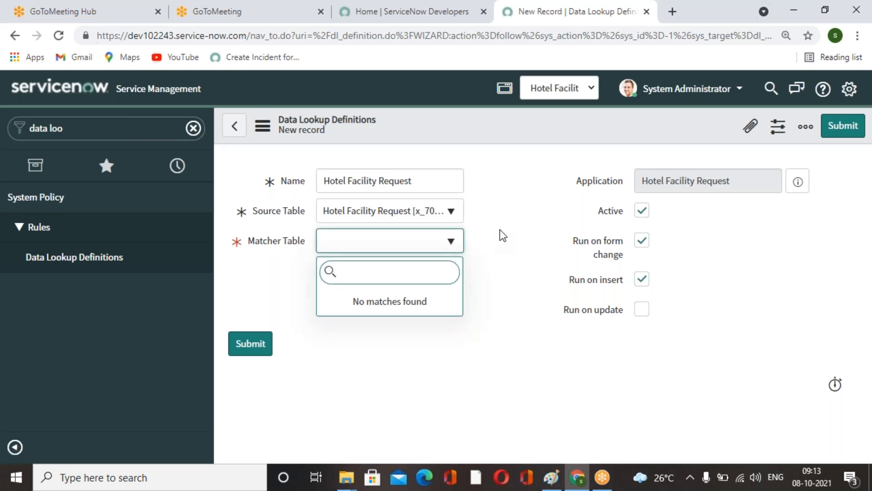
left_click(522, 228)
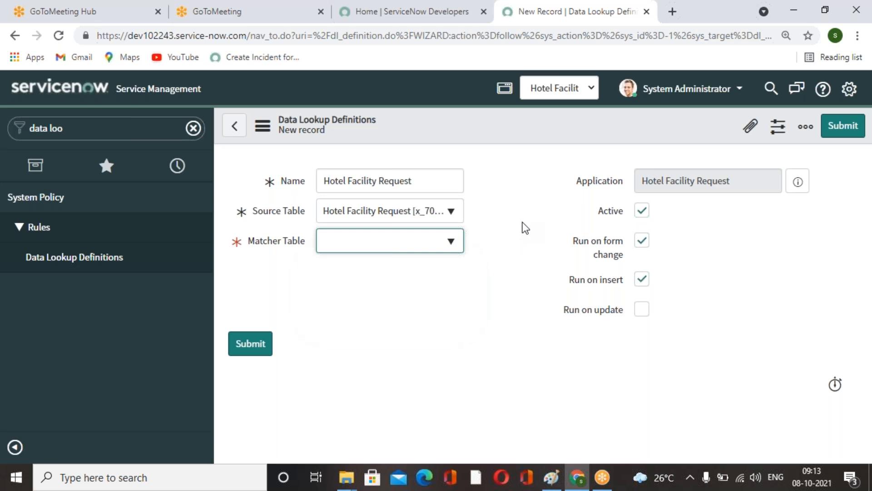
left_click(451, 245)
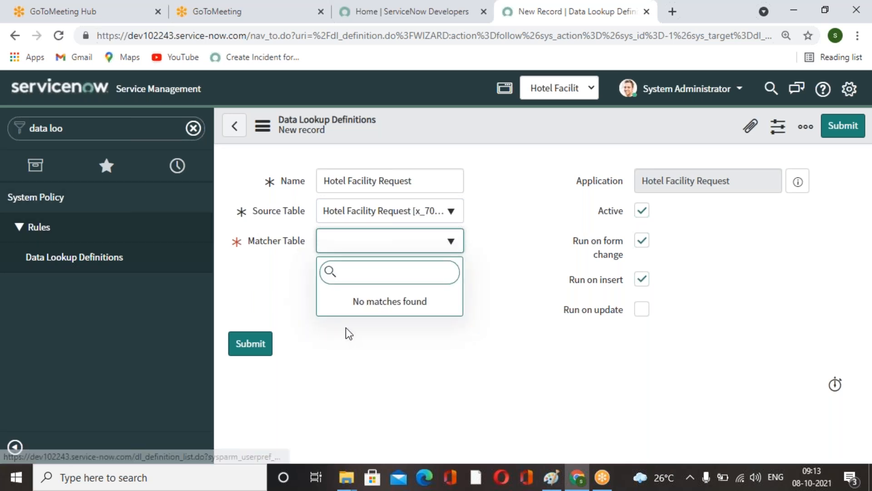
Open the System Definition Tables list, abandoning the unsaved data lookup definition.
left_click(193, 128)
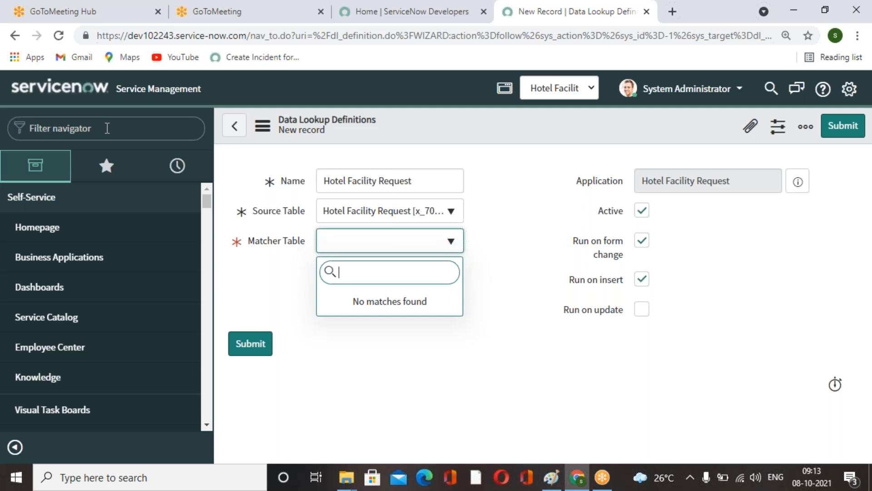
type("dt")
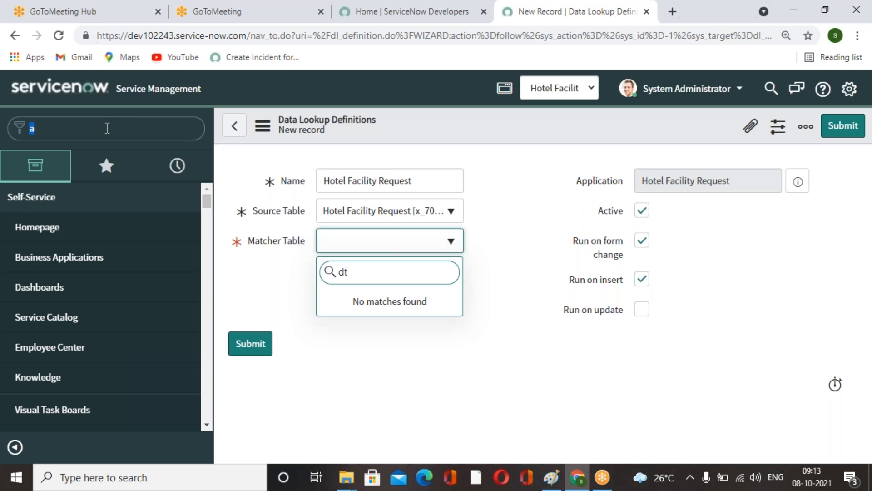
type("abe")
key("BackSpace")
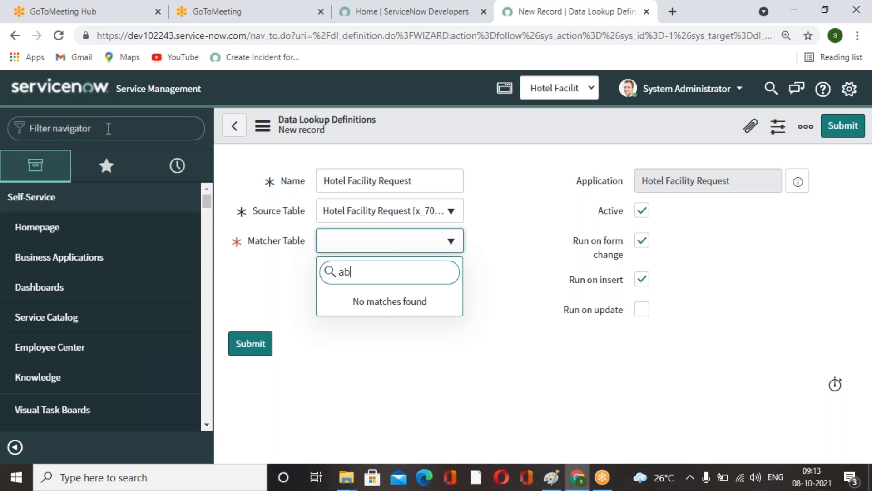
type("ta")
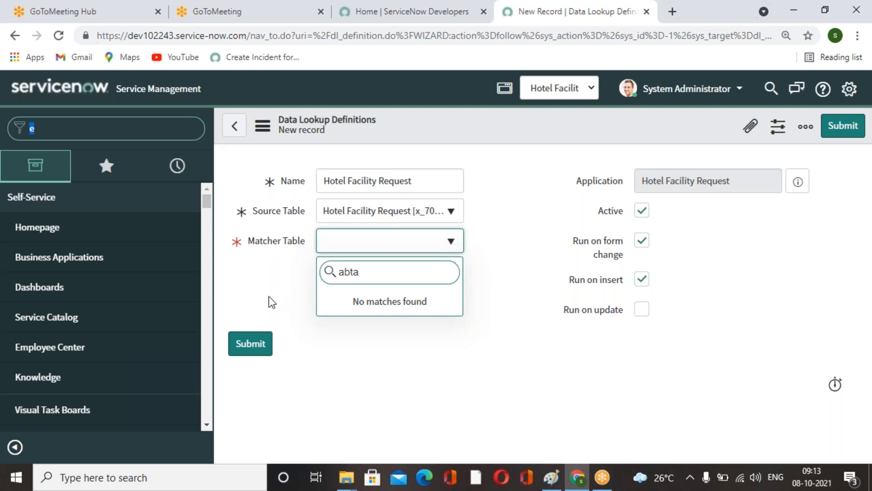
left_click(362, 386)
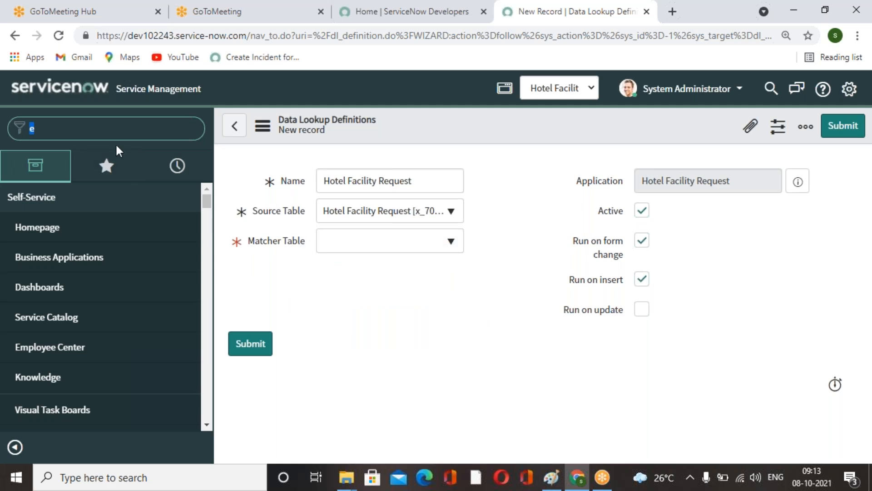
key("BackSpace")
type("tables")
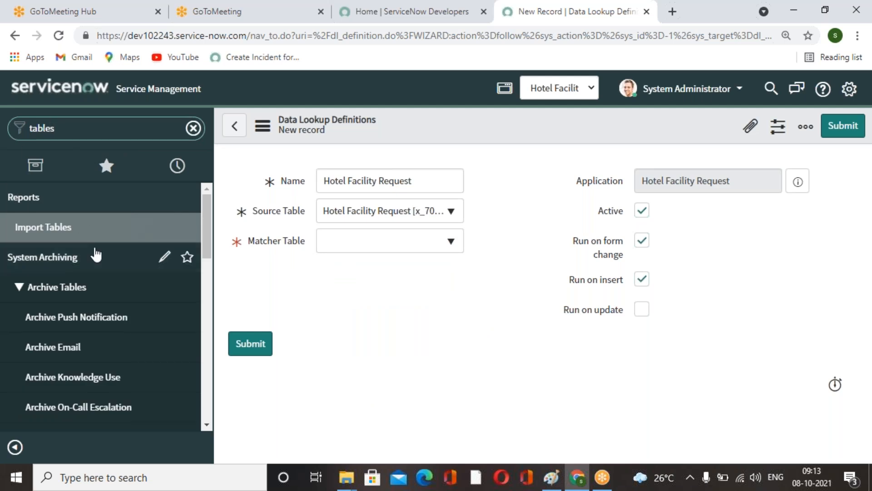
scroll(113, 318, "down", 10)
left_click(54, 270)
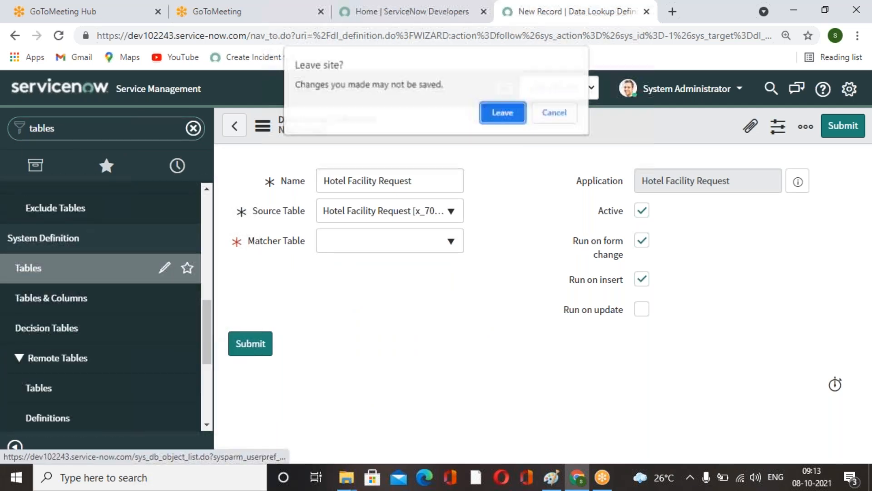
left_click(482, 113)
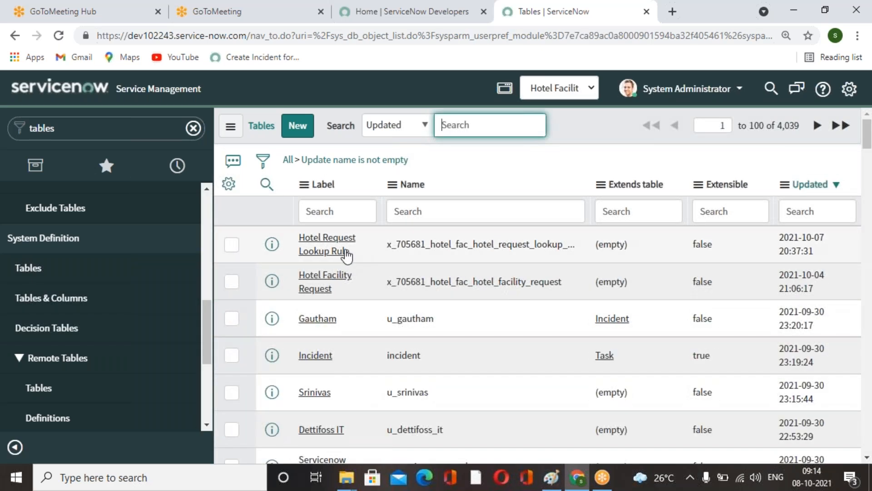
Delete the Hotel Request Lookup Rule table, confirming the deletion with the word delete.
left_click(344, 253)
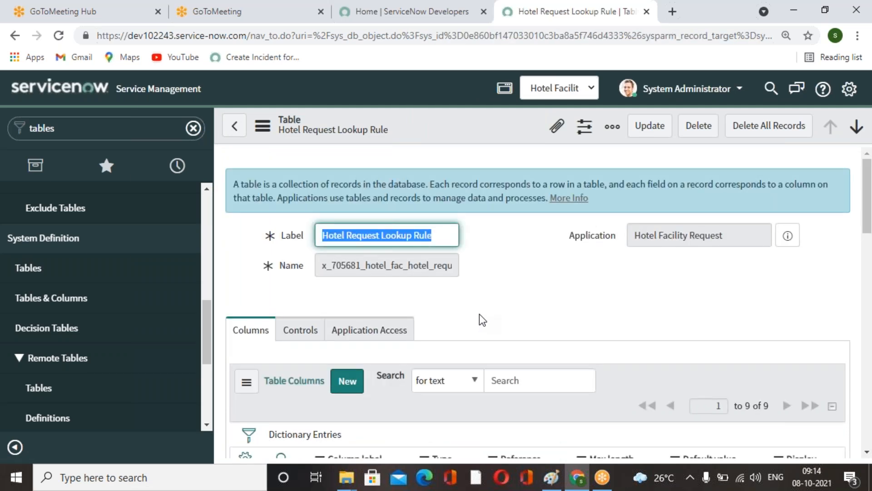
left_click(500, 296)
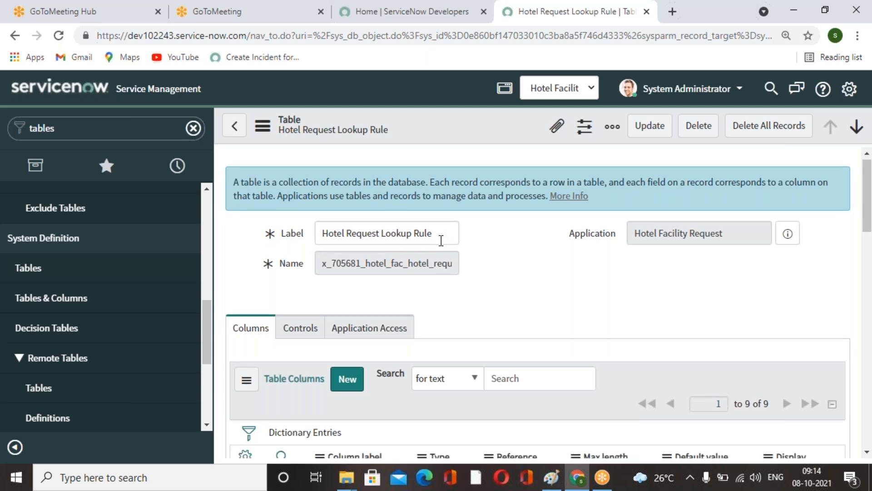
scroll(456, 298, "down", 8)
scroll(463, 310, "up", 6)
scroll(463, 309, "up", 3)
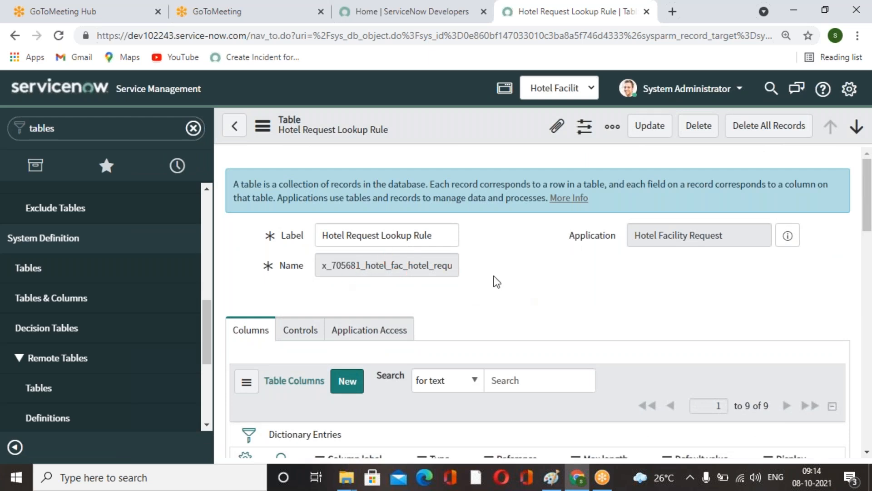
left_click(688, 126)
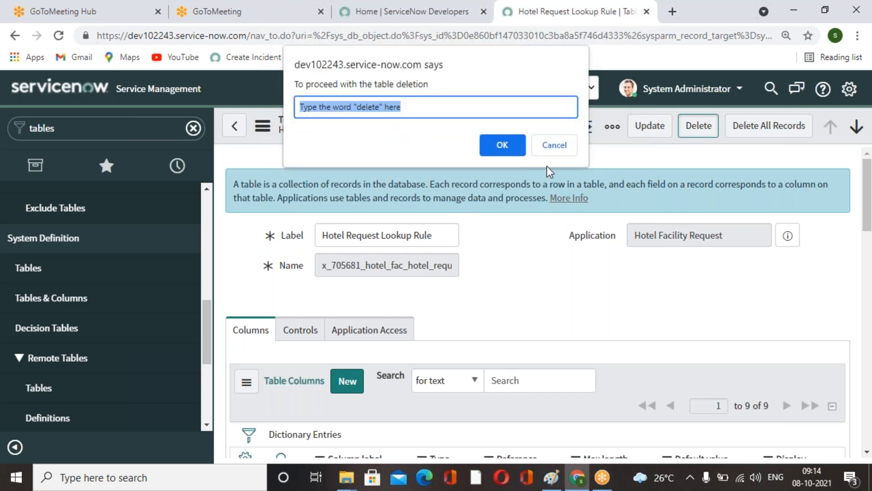
type("delete")
key("Return")
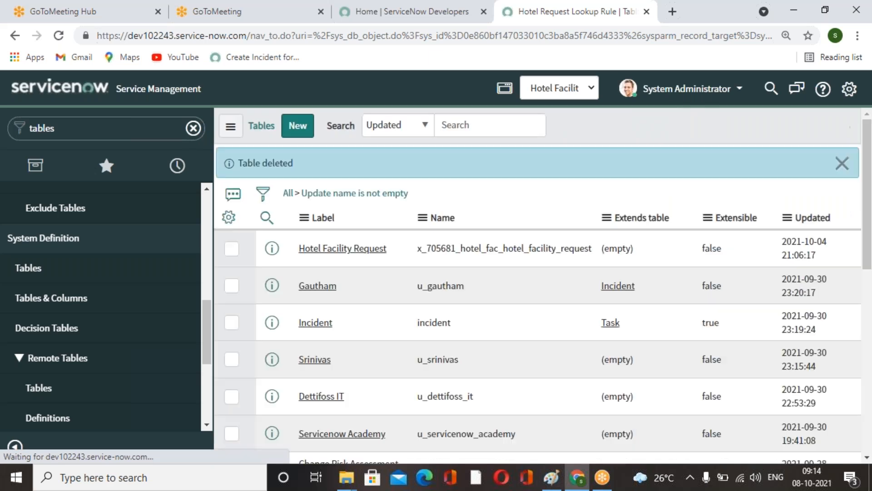
Start a new table labelled Hotel Facility Request Lookup.
left_click(842, 164)
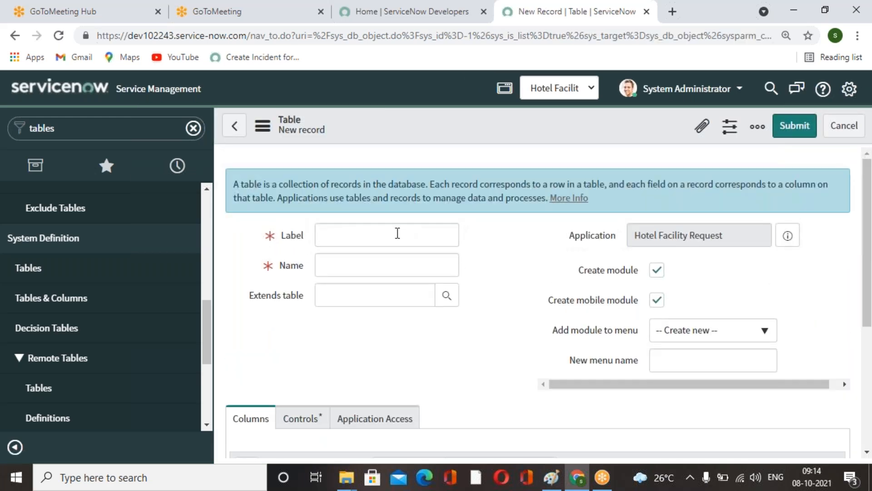
type("ote")
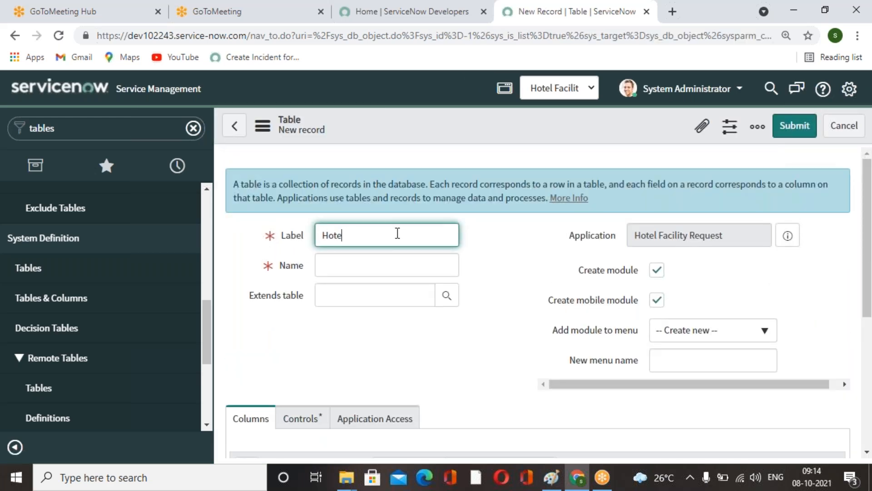
type("l Facility Request L Lokup")
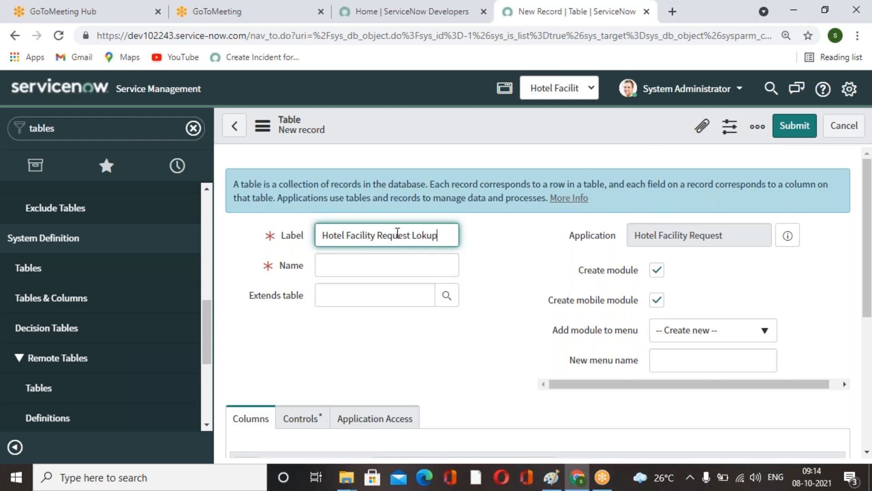
left_click(423, 234)
type("o")
Set the new table to extend the Data Lookup Matcher Rules table.
left_click(508, 344)
left_click(407, 296)
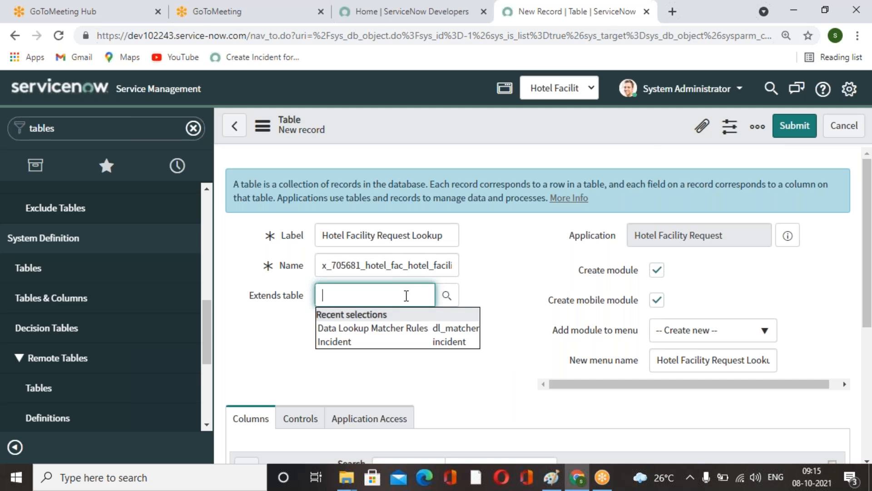
left_click(418, 327)
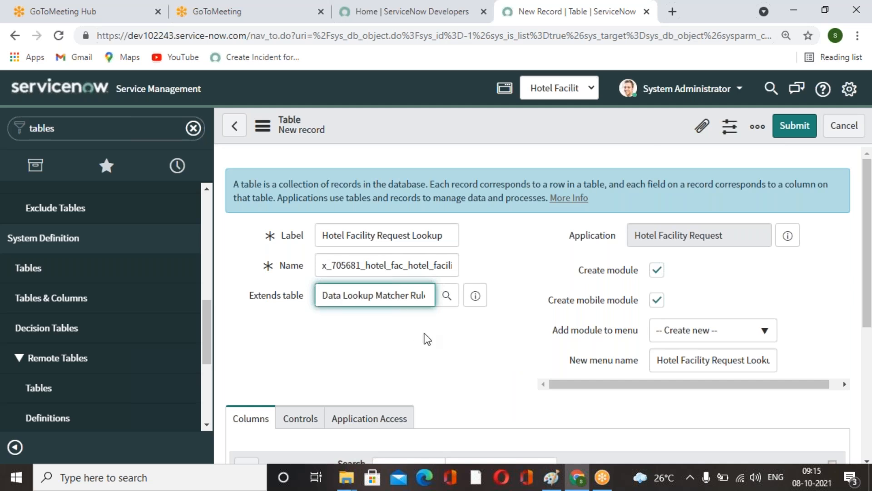
Save the new Hotel Facility Request Lookup table.
left_click(436, 340)
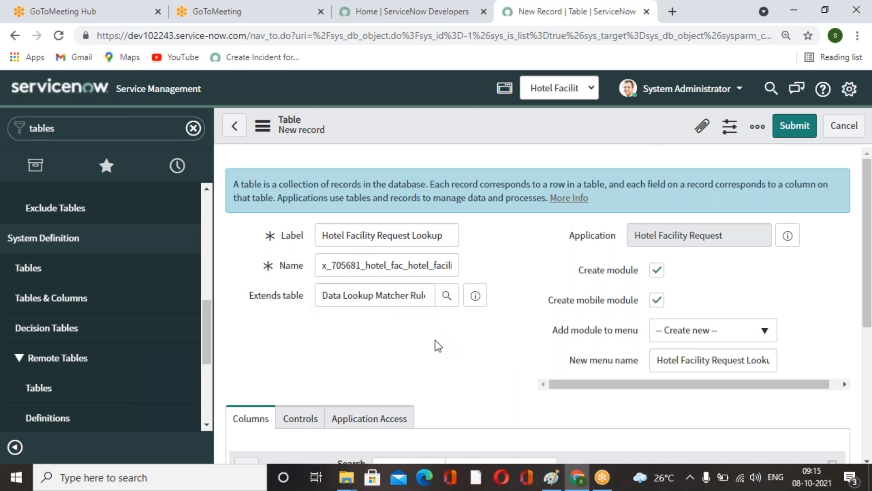
right_click(587, 128)
left_click(602, 136)
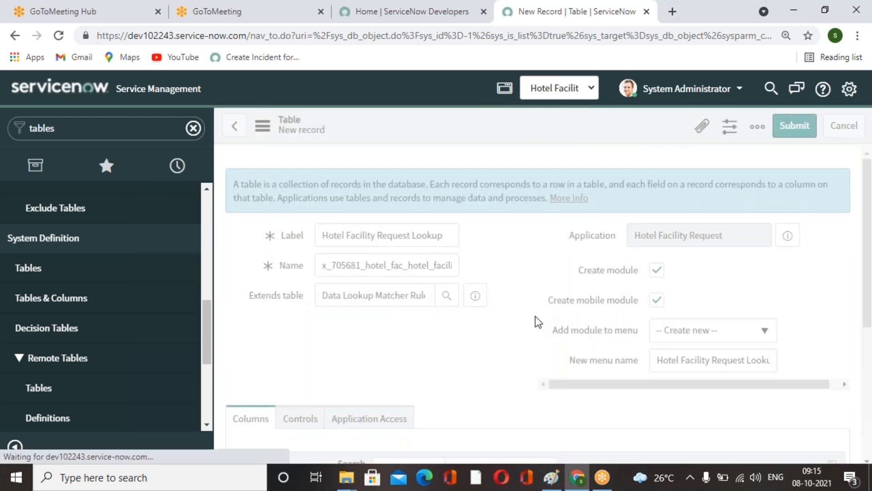
Open the new table's form from its related links.
scroll(456, 285, "down", 3)
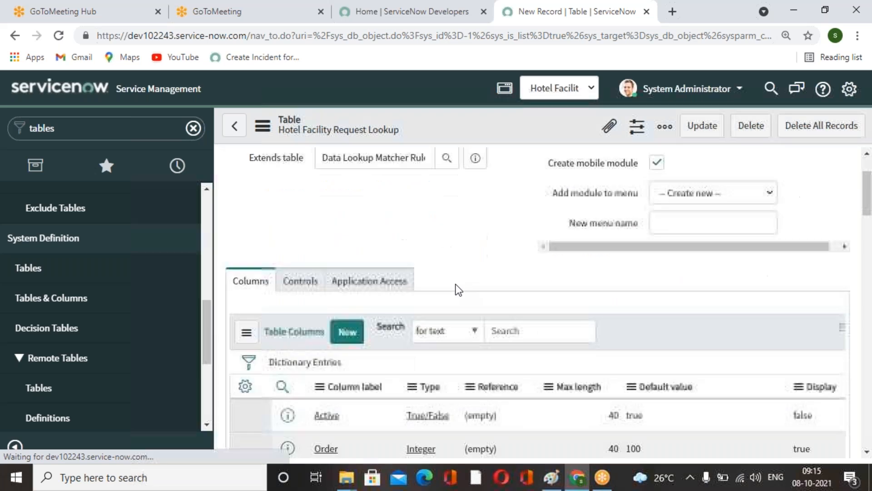
scroll(457, 284, "down", 3)
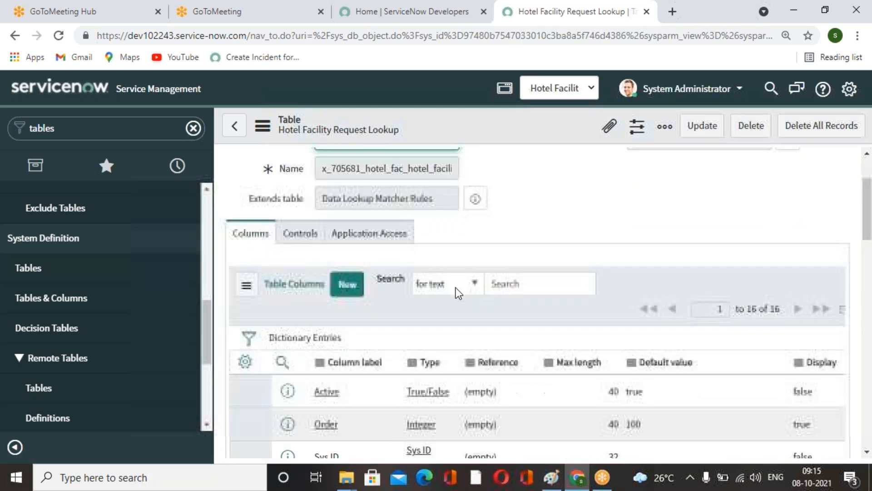
scroll(271, 334, "down", 10)
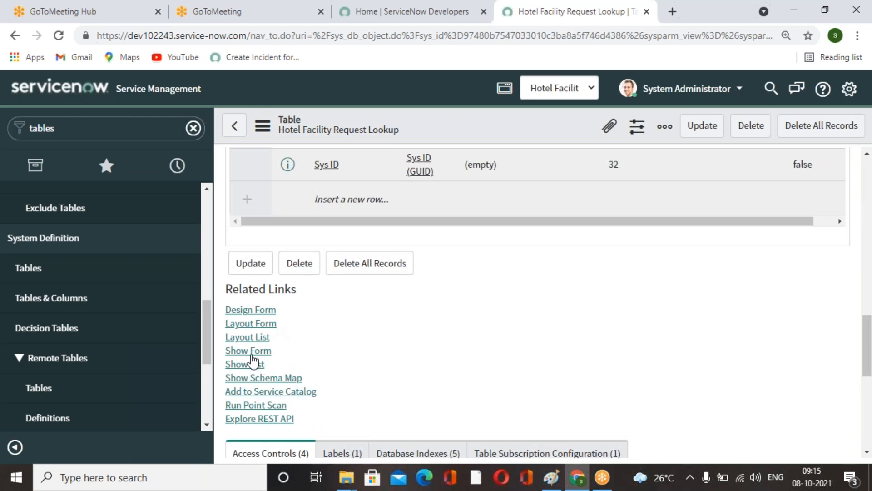
left_click(246, 351)
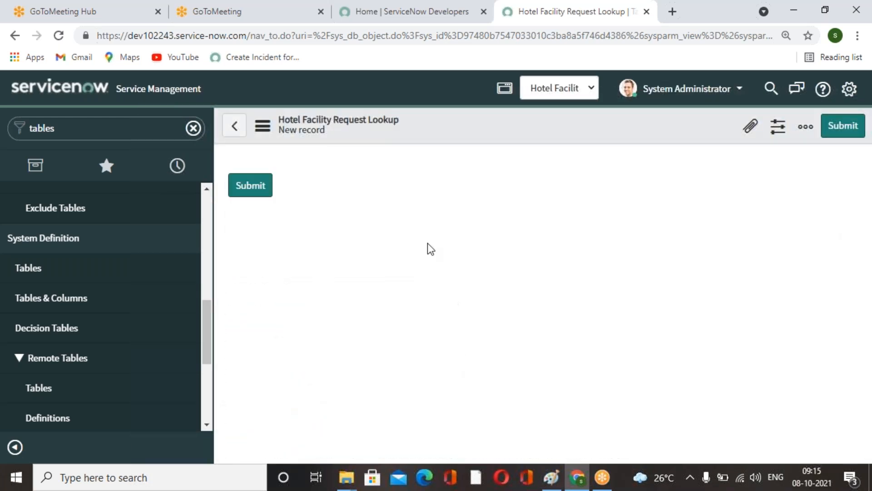
Configure the form layout by creating a reference field named Emp Department pointing to the Department [cmn_department] table.
right_click(437, 124)
mouse_move(504, 159)
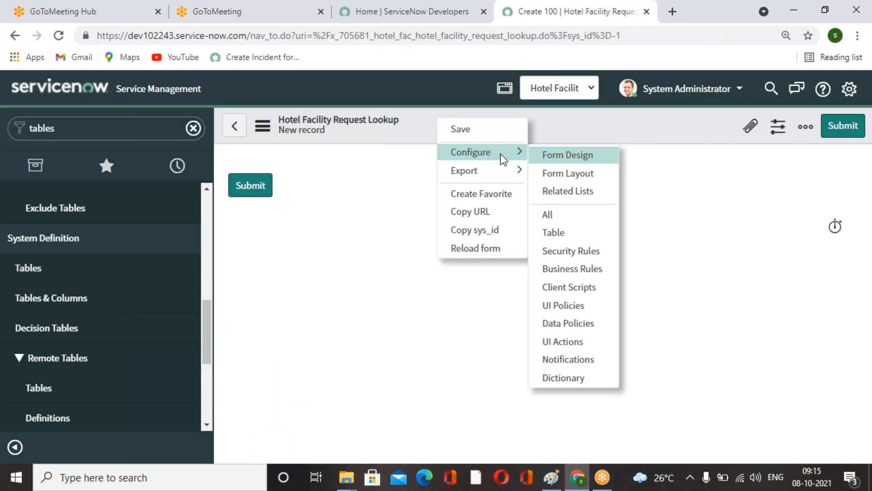
left_click(573, 177)
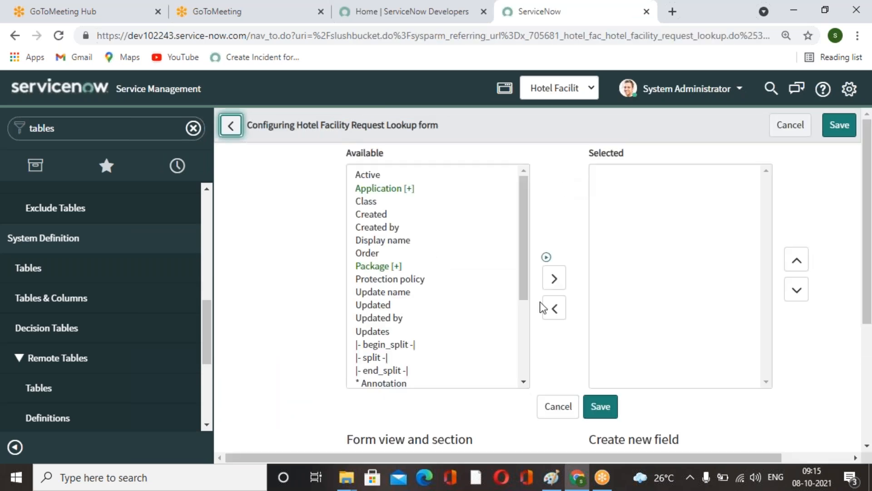
scroll(536, 350, "down", 4)
scroll(716, 355, "down", 2)
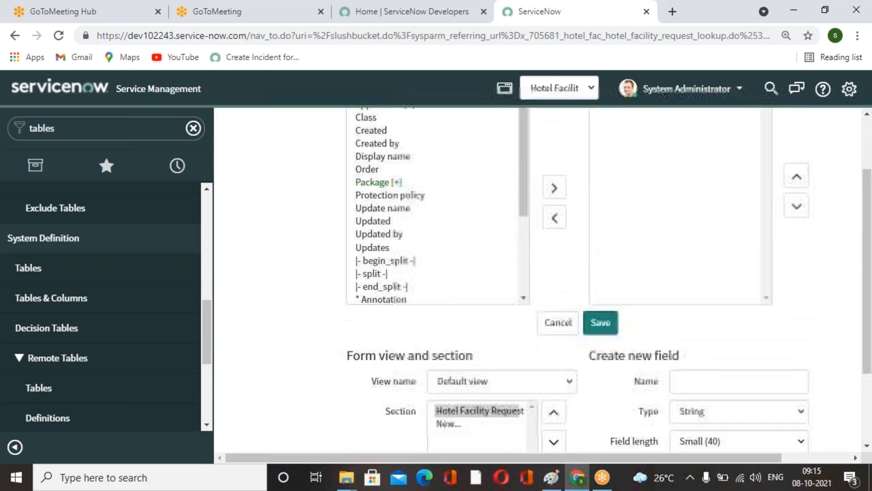
left_click(713, 342)
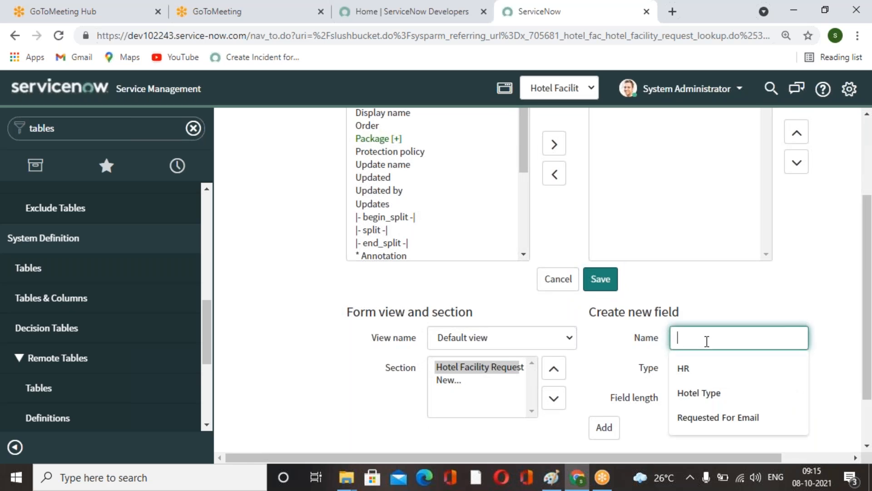
type("Emp")
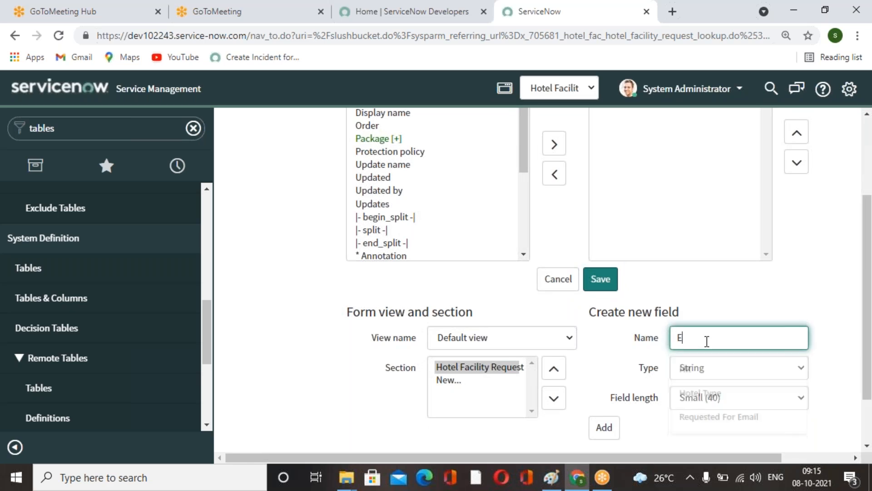
type("epartment")
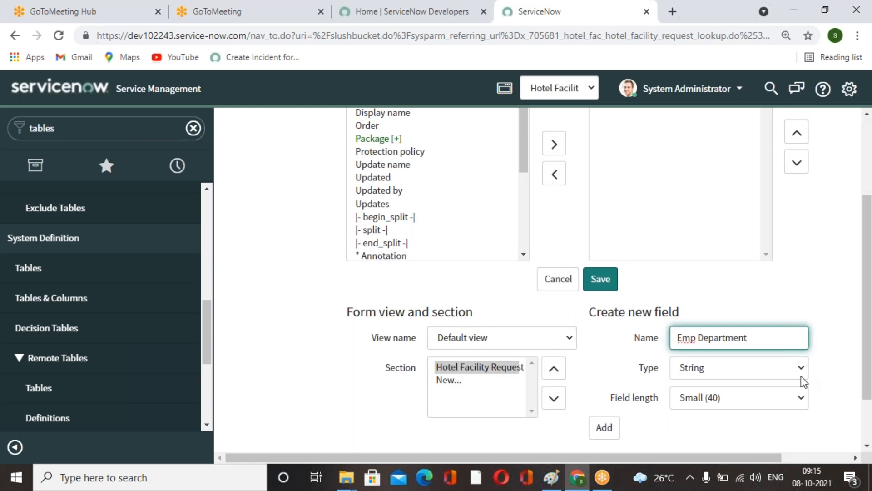
left_click(793, 372)
key("Escape")
left_click(751, 313)
left_click(782, 399)
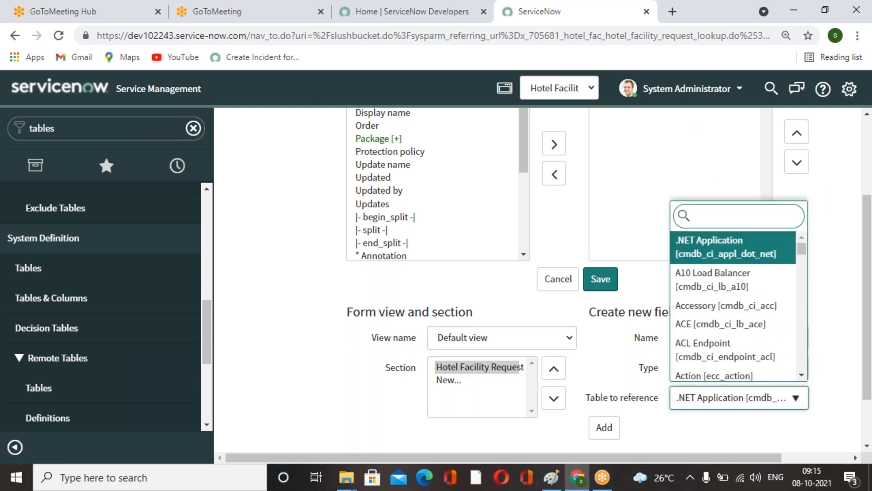
type("cmn_dep")
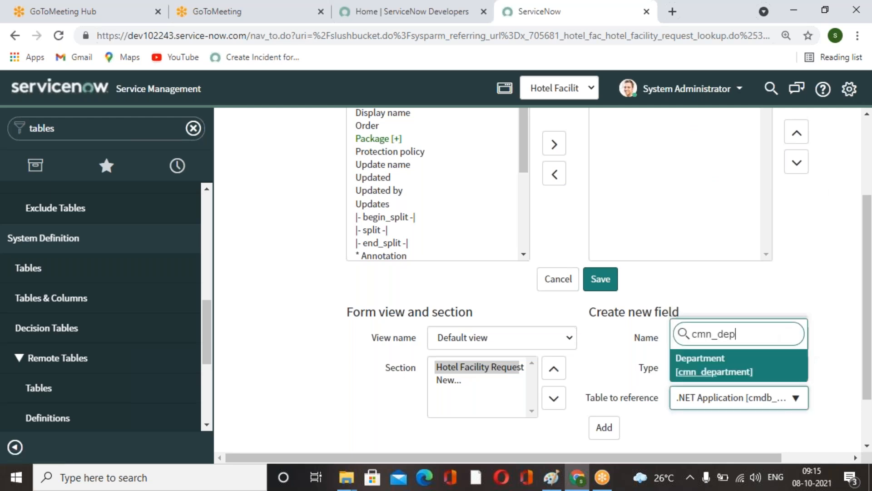
left_click(741, 383)
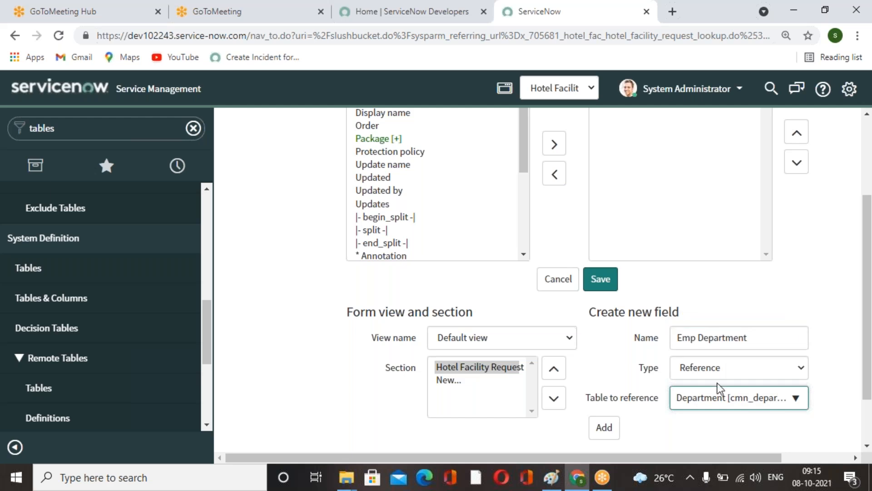
left_click(604, 428)
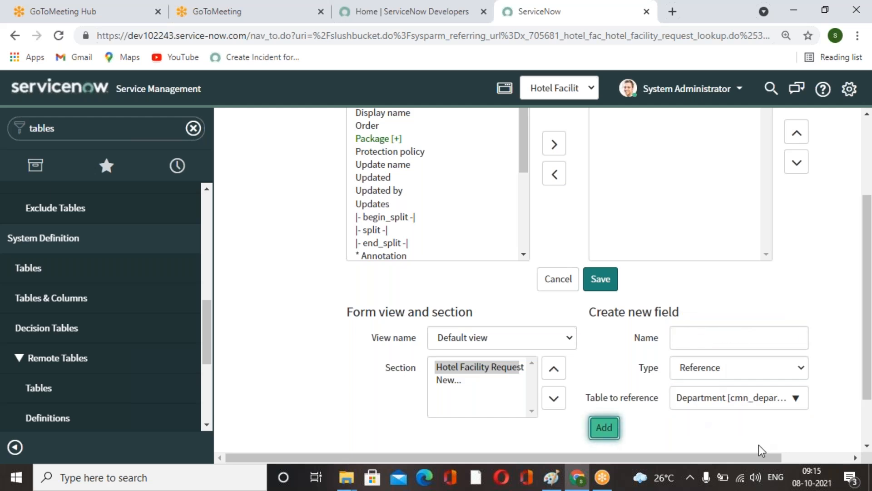
Create a new Choice field named Emp Designation on the form layout.
scroll(760, 446, "up", 3)
scroll(759, 446, "down", 4)
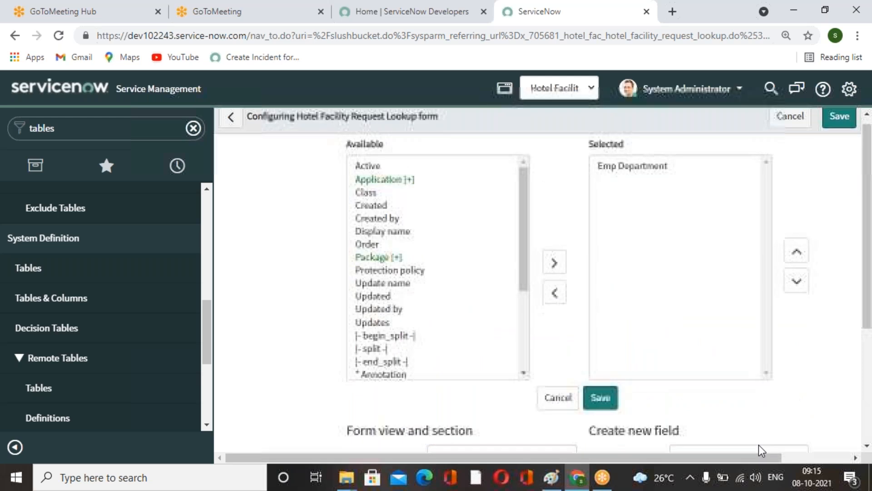
scroll(759, 446, "up", 2)
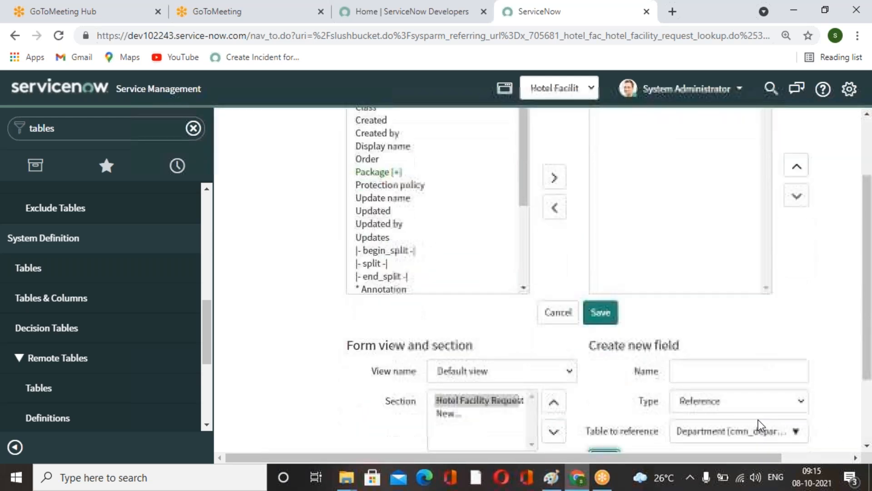
scroll(759, 424, "down", 1)
left_click(732, 330)
type("Emp Designation")
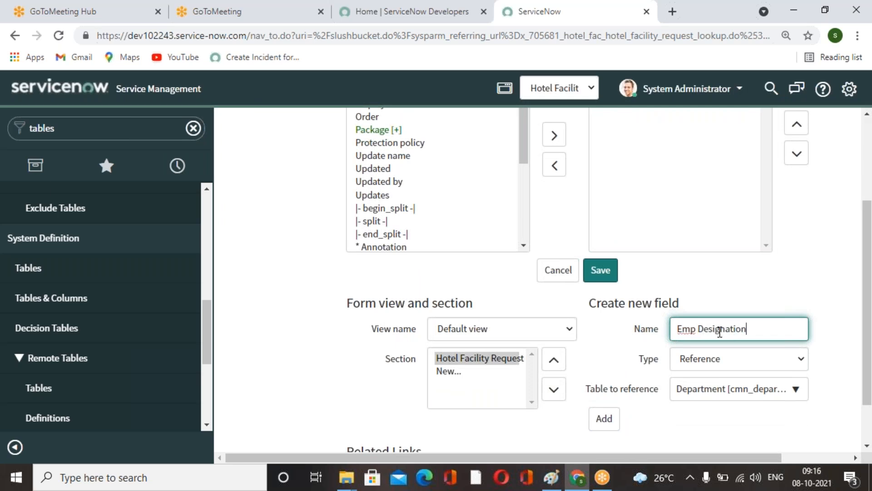
left_click(756, 289)
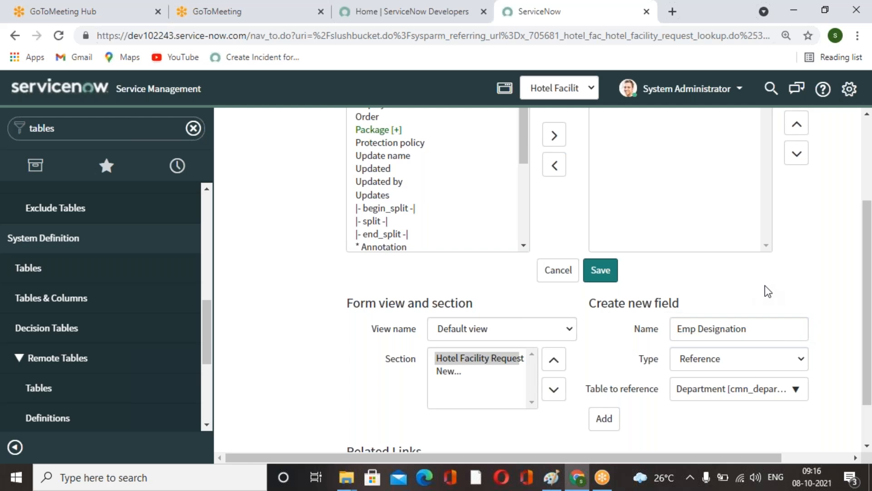
left_click(790, 366)
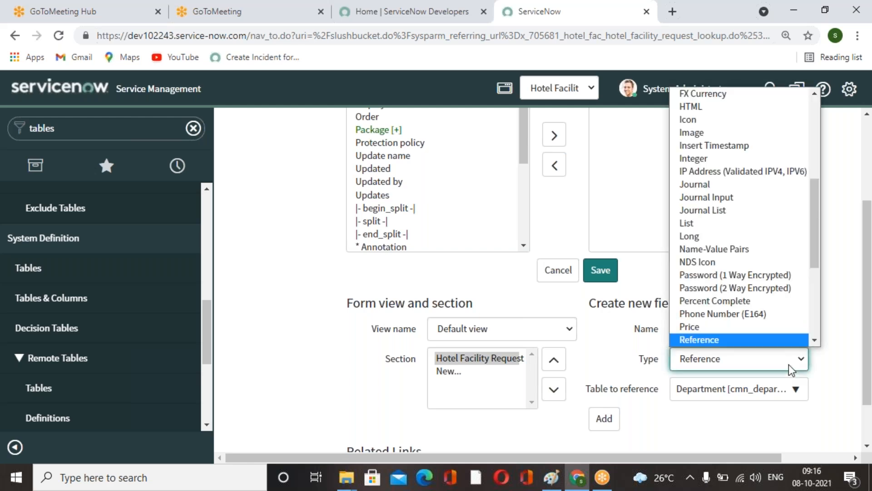
key("c")
key("h")
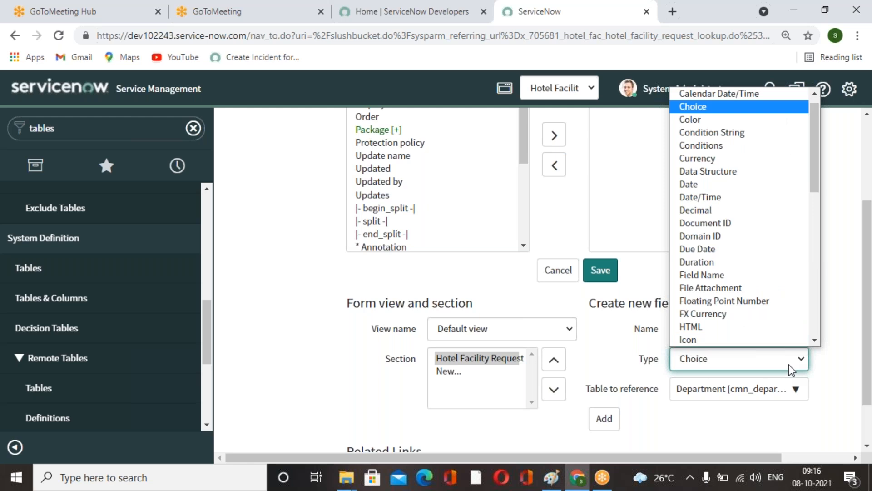
left_click(694, 106)
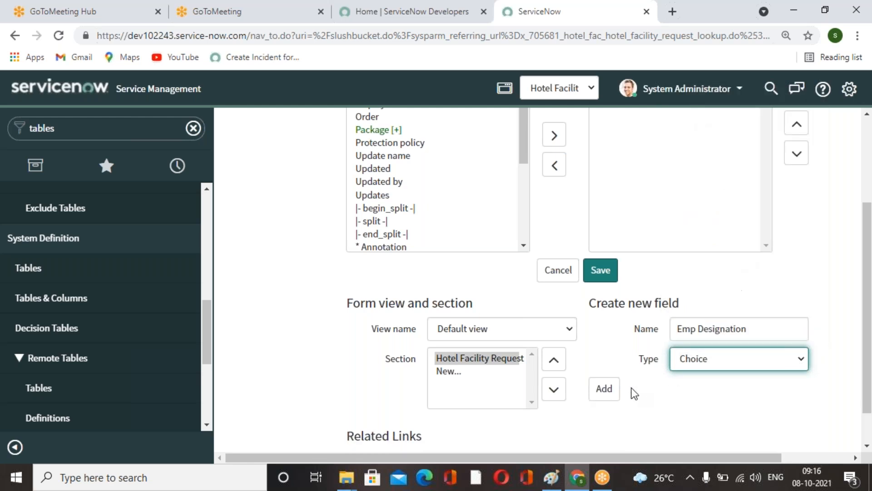
left_click(604, 388)
Create a new Choice field named Hotel Type on the form layout.
left_click(710, 336)
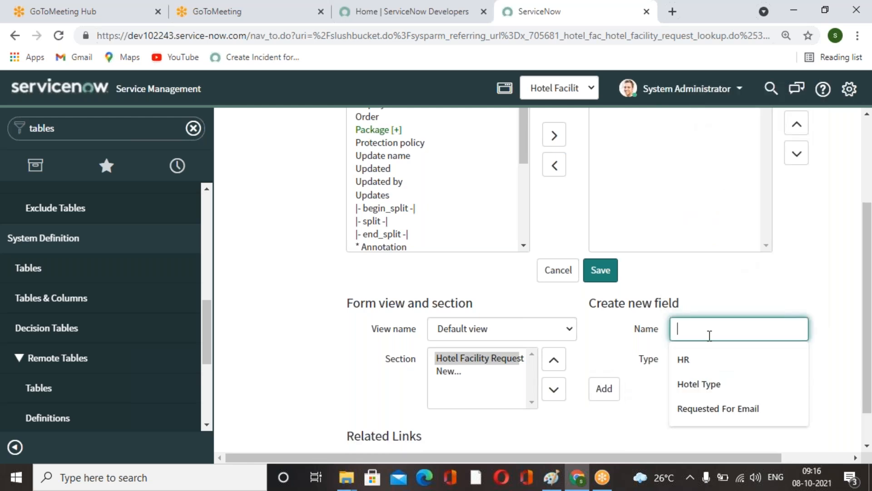
type("En")
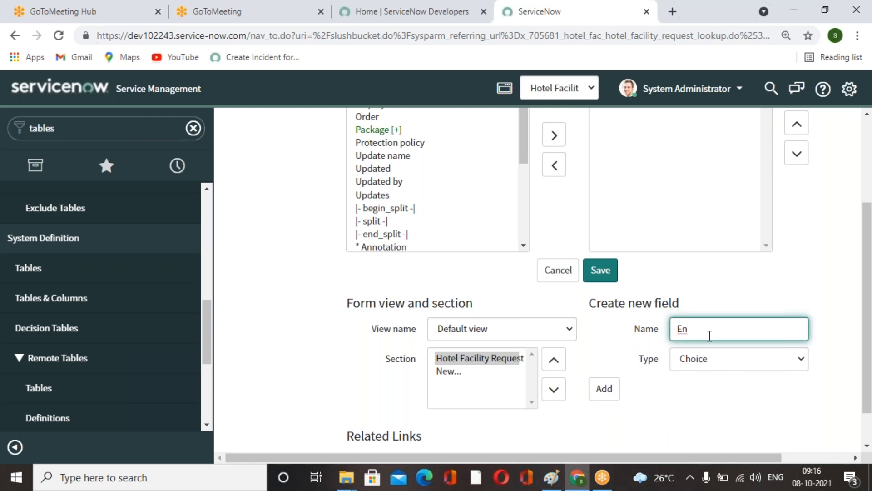
type("H")
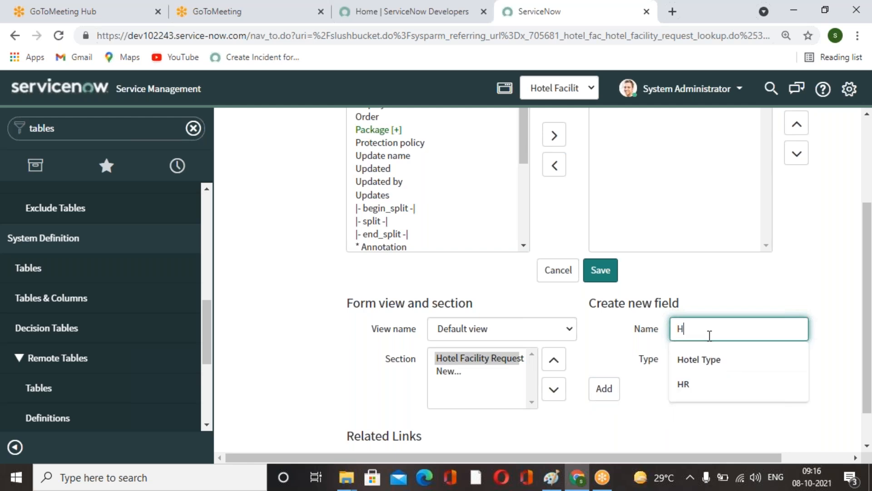
type("otel Type")
left_click(802, 286)
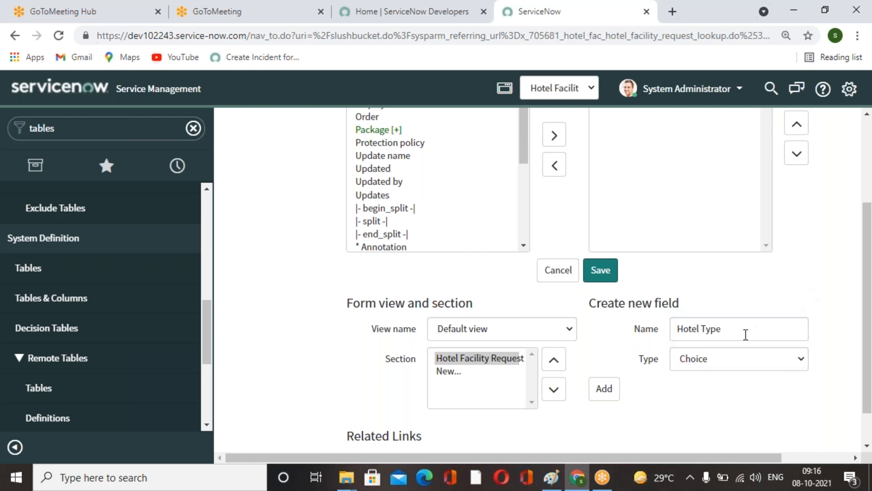
left_click(616, 395)
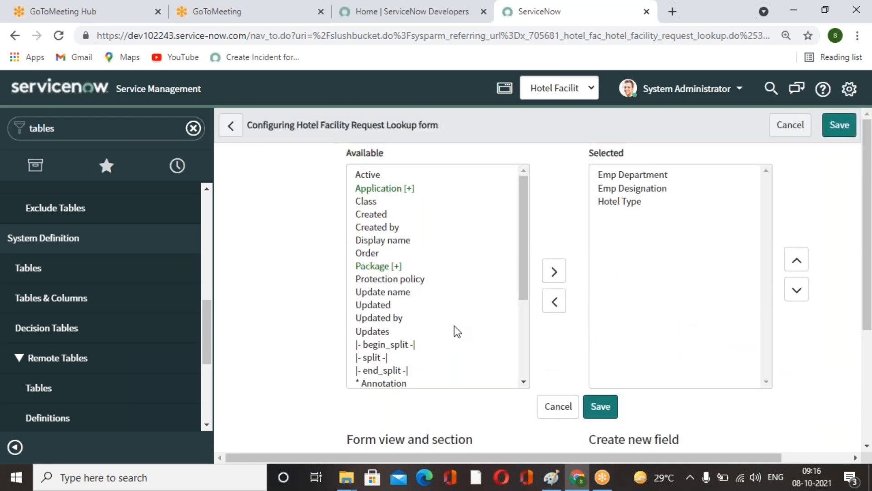
Add a split, the Order field and the Application field to the selected form fields.
left_click(382, 357)
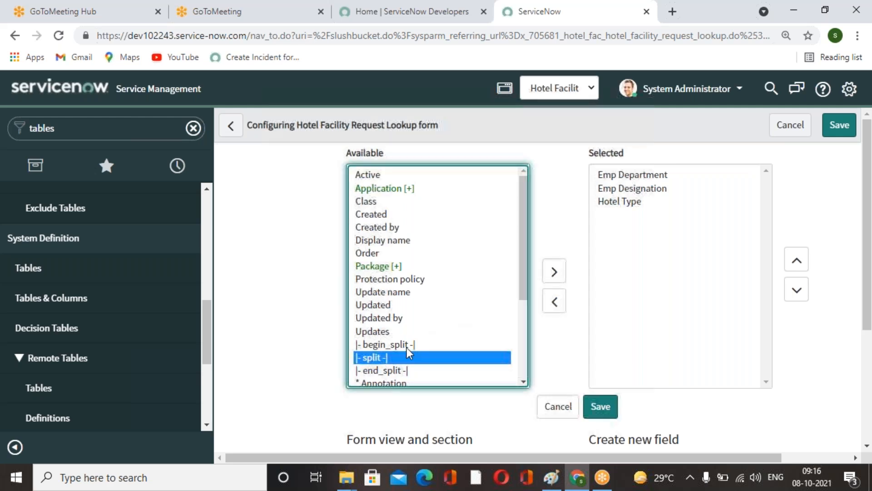
left_click(554, 272)
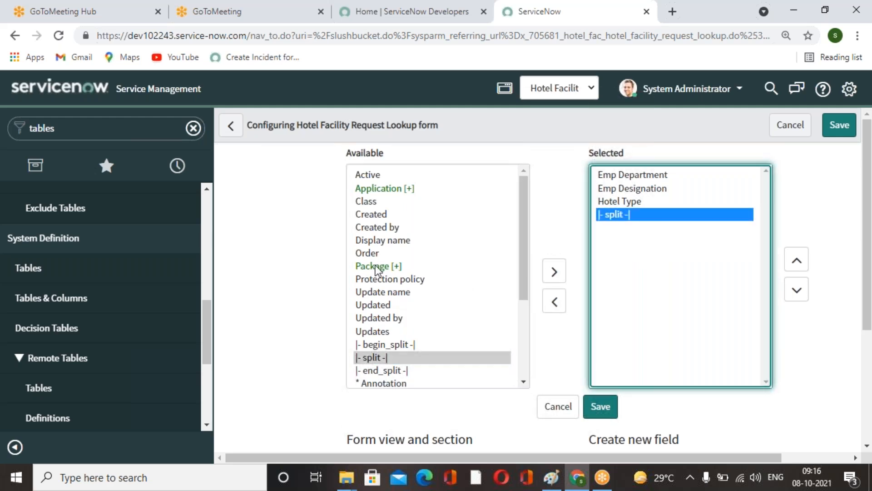
double_click(373, 254)
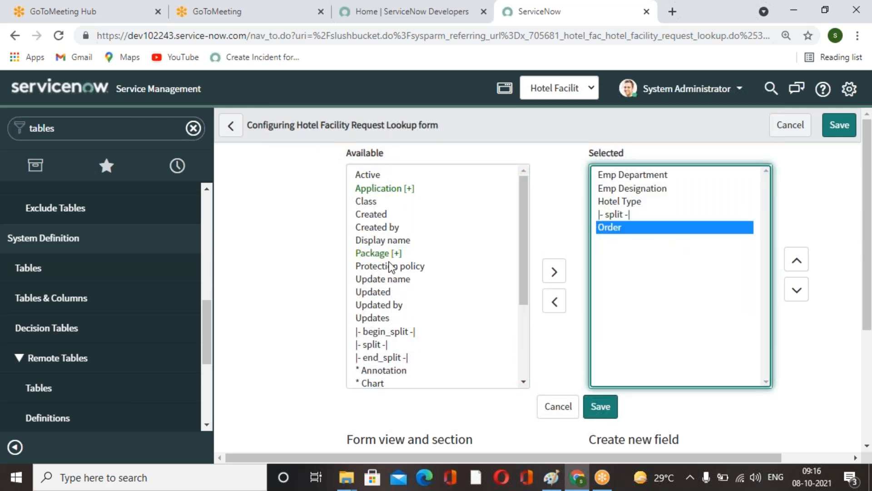
double_click(385, 188)
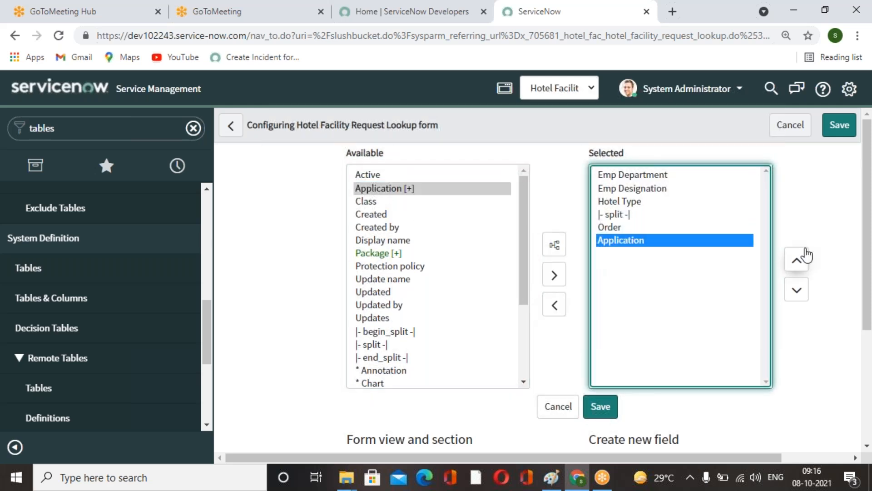
Move Order below Application and save the form layout.
left_click(644, 228)
left_click(797, 291)
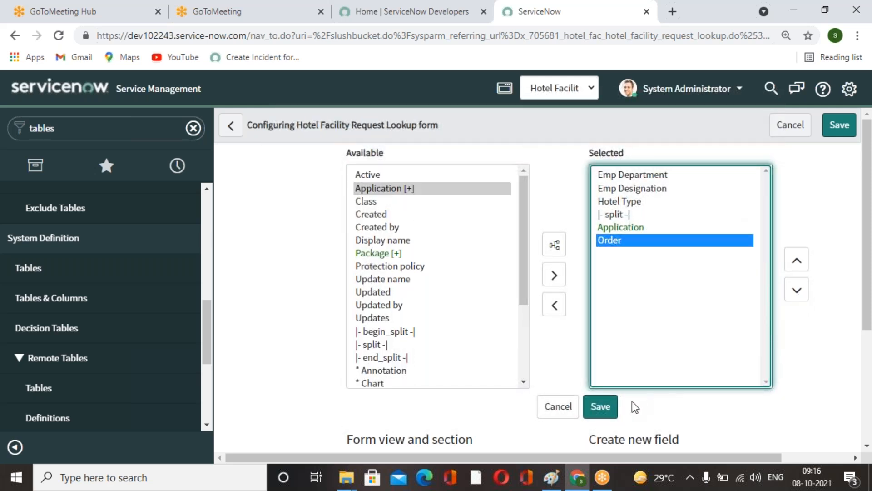
left_click(600, 407)
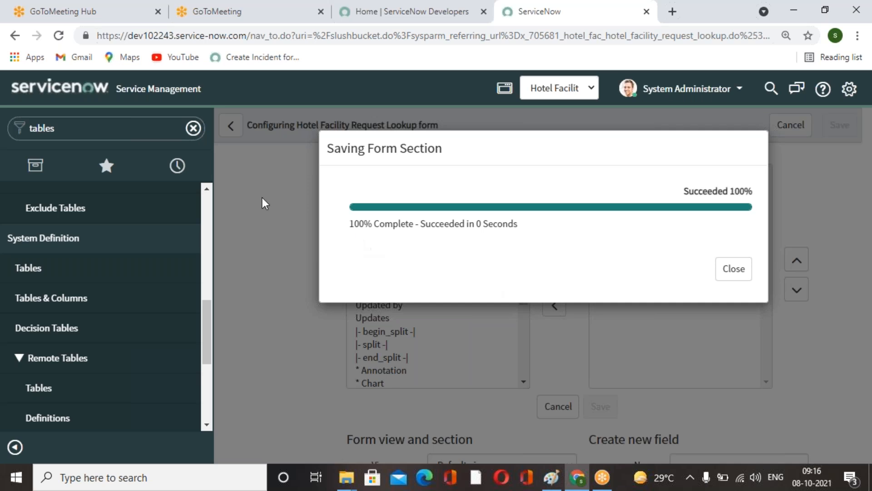
left_click(733, 273)
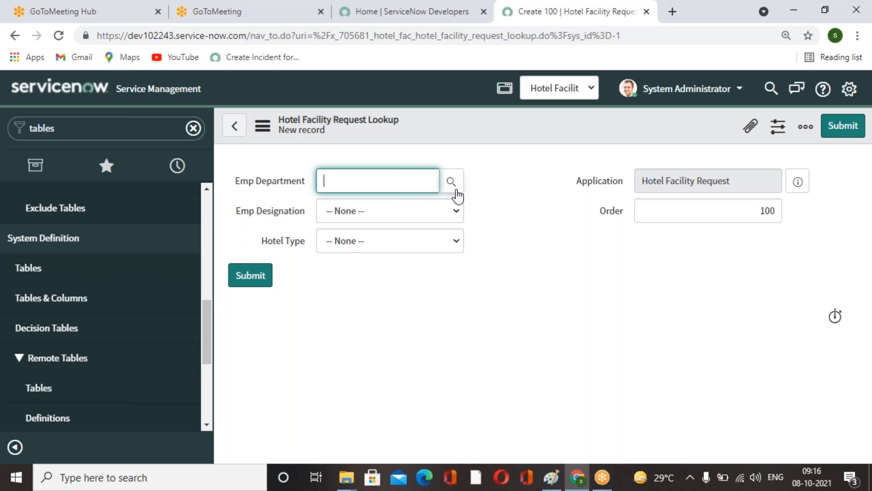
Select IT as the Emp Department in the new lookup record.
left_click(459, 188)
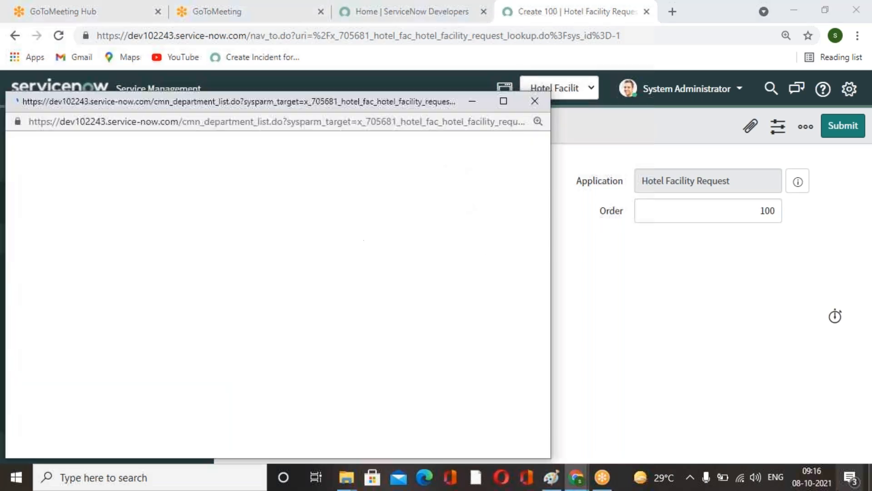
left_click(67, 400)
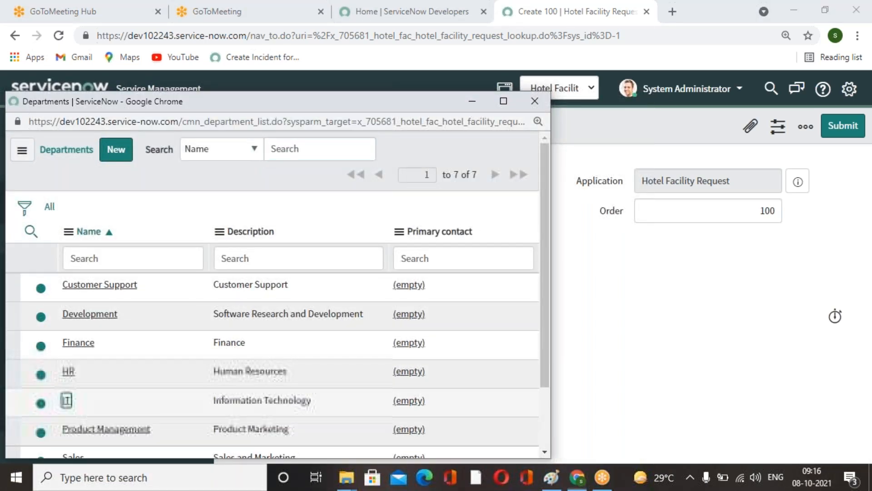
left_click(459, 210)
left_click(303, 218)
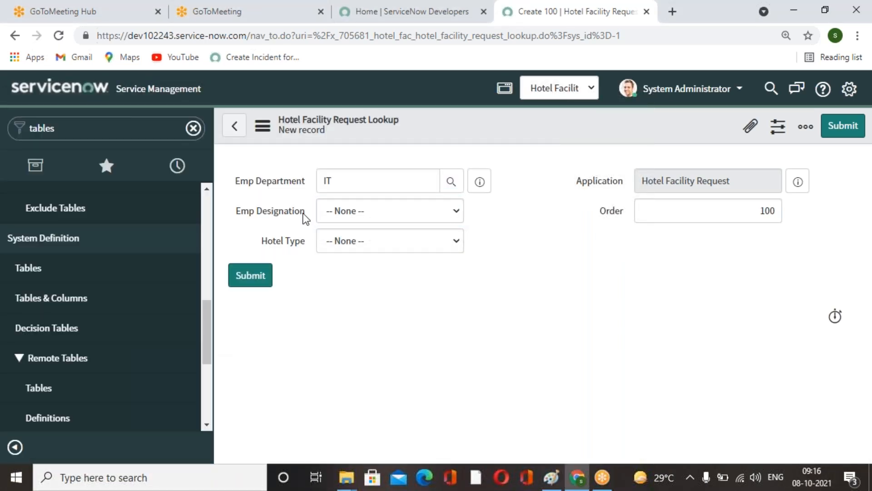
Open the Emp Designation field's dictionary entry and set its type to Choice.
right_click(287, 211)
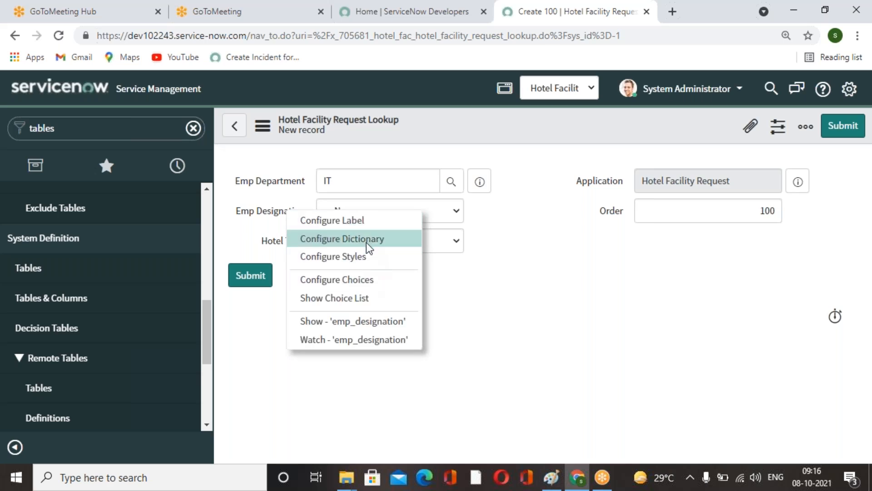
left_click(451, 287)
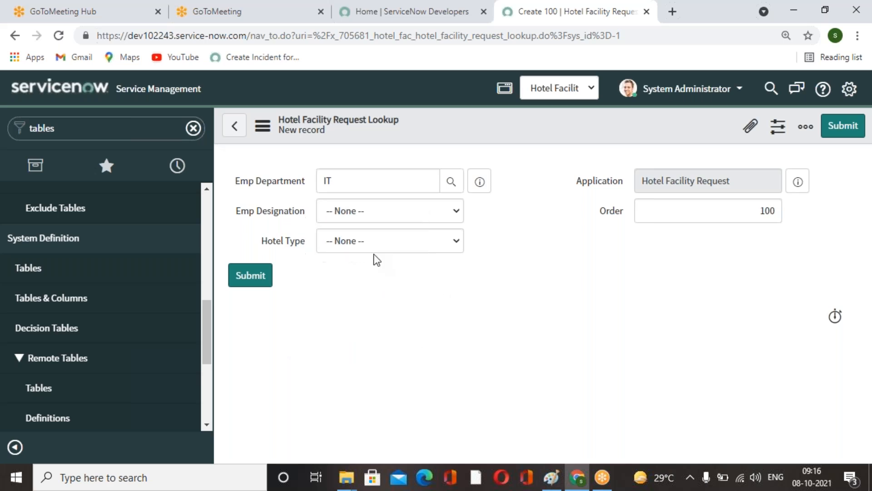
right_click(284, 211)
left_click(335, 239)
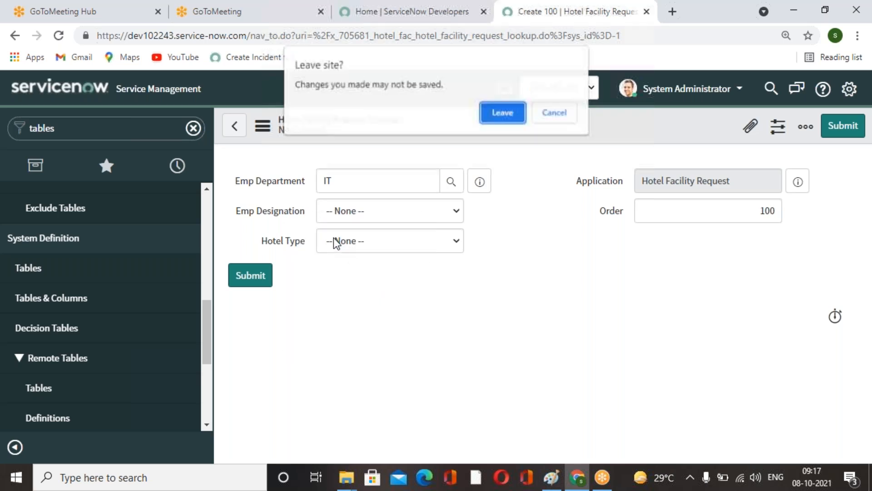
left_click(506, 116)
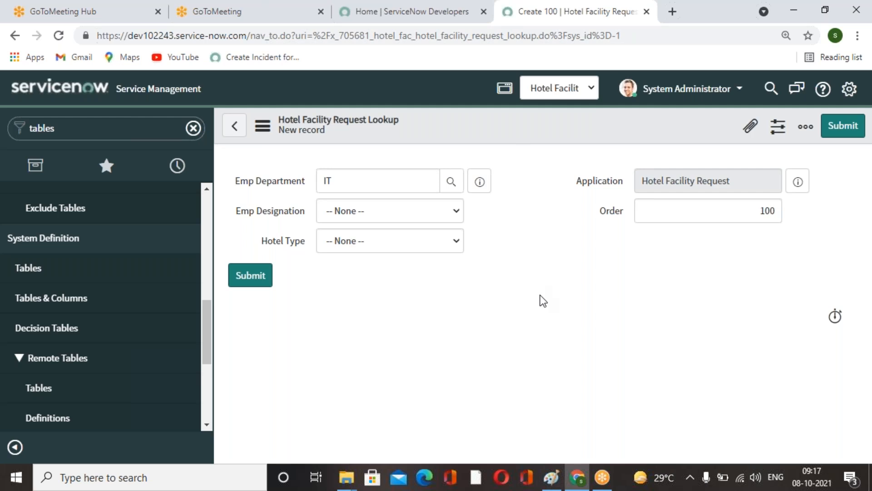
left_click(357, 212)
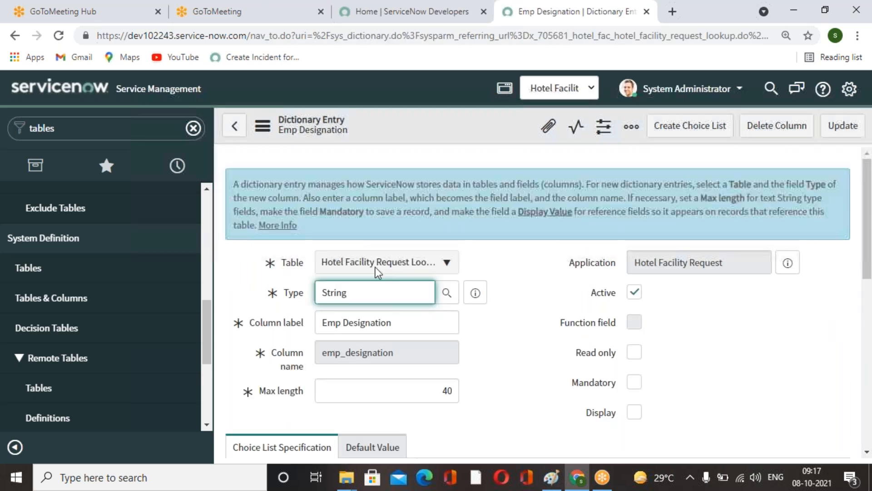
double_click(318, 293)
type("choice")
left_click(359, 313)
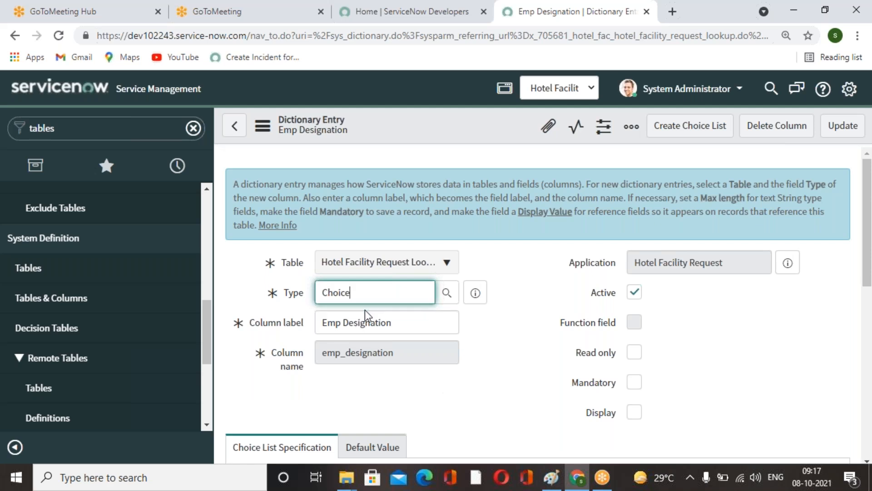
In Advanced view, set the choice table to User [sys_user] and the choice field to Title, then update.
scroll(480, 336, "down", 8)
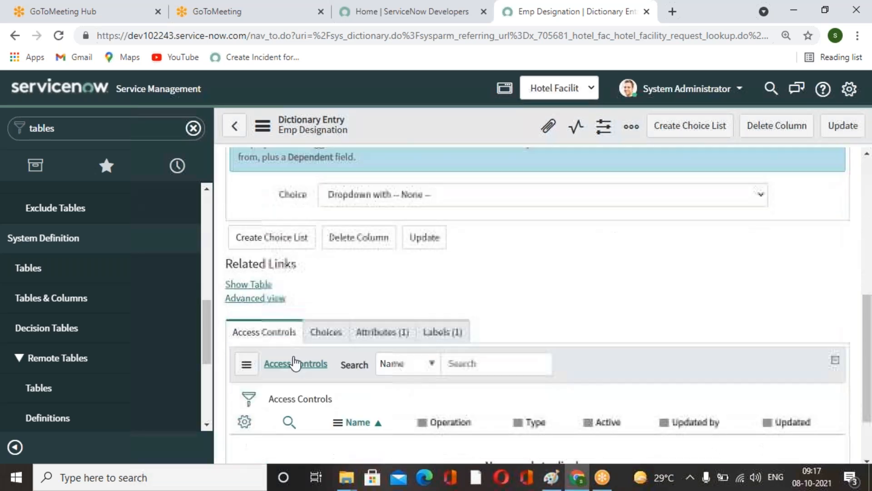
left_click(275, 299)
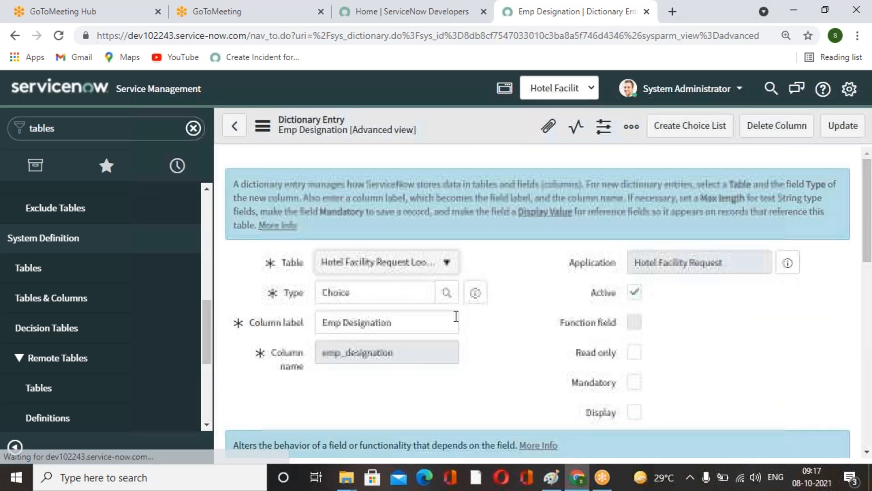
scroll(517, 362, "down", 10)
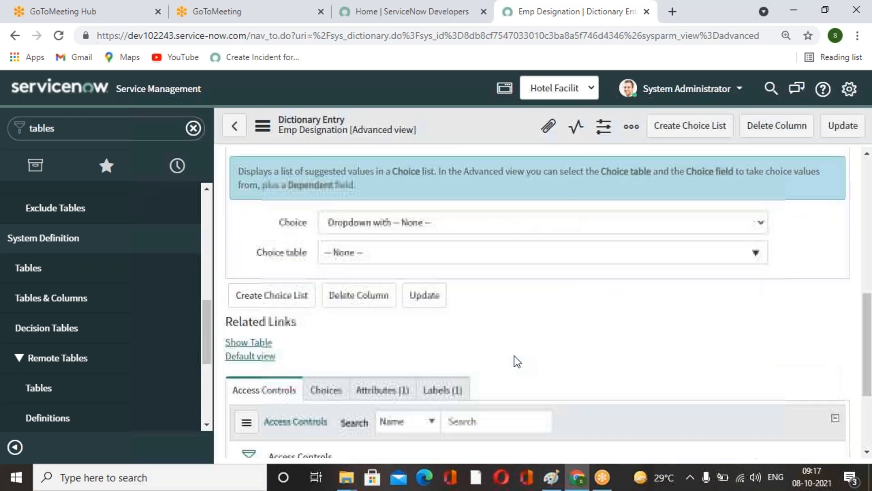
scroll(516, 361, "up", 3)
left_click(566, 325)
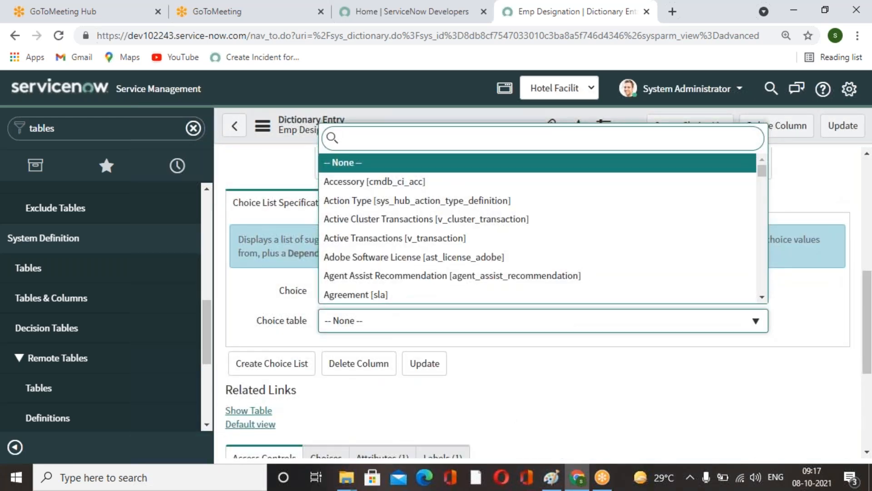
type("sys_user")
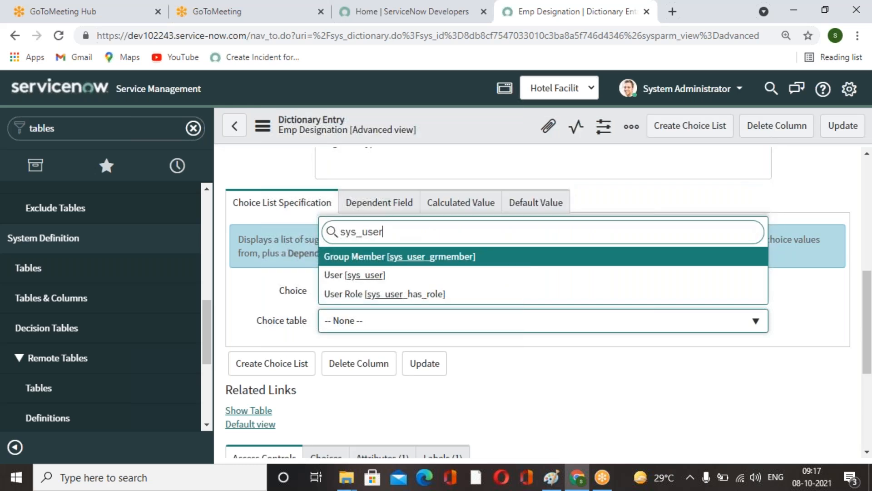
left_click(363, 275)
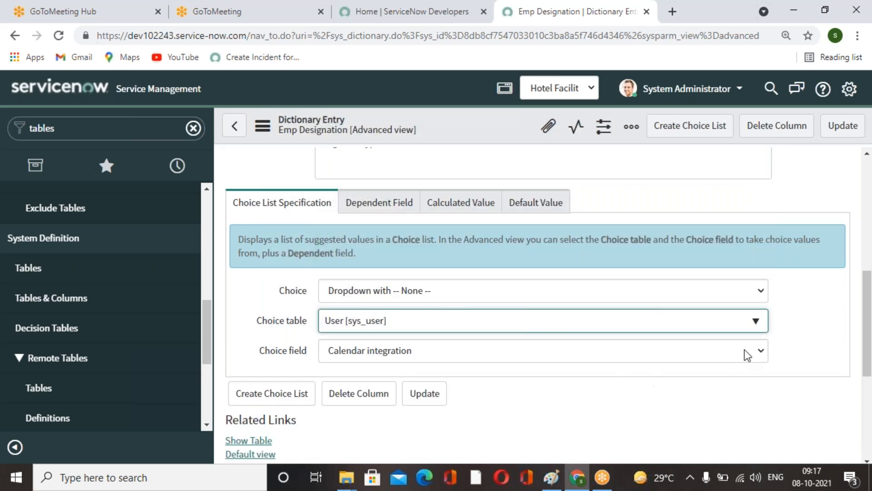
left_click(746, 350)
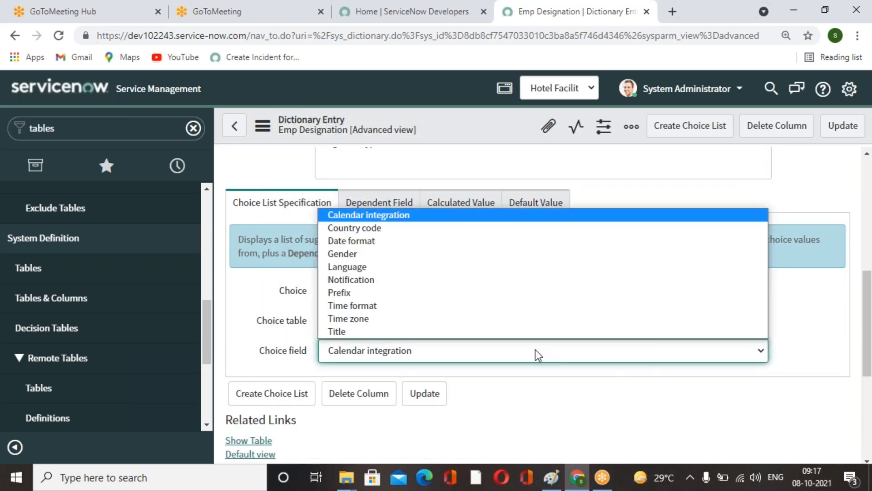
left_click(364, 331)
scroll(539, 390, "down", 2)
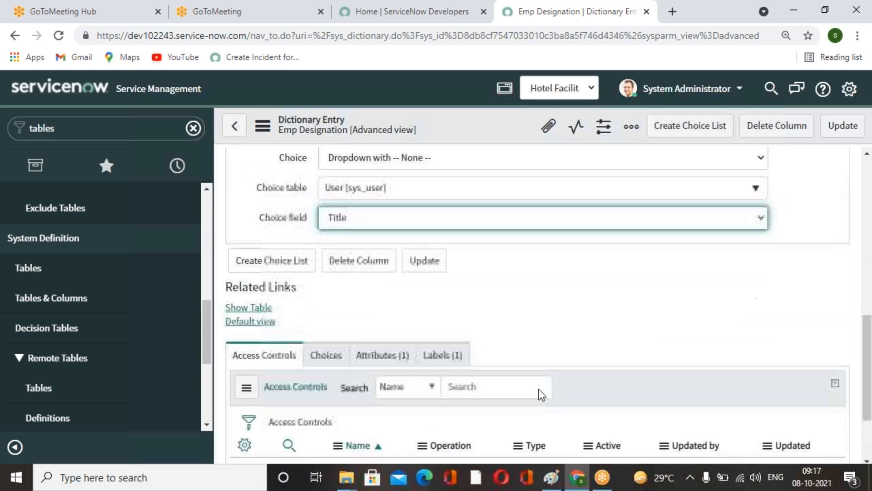
scroll(538, 389, "up", 7)
left_click(853, 129)
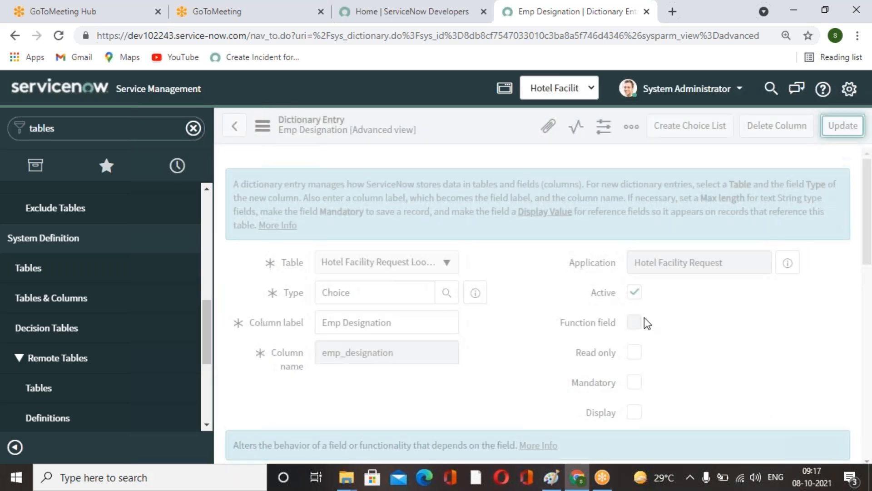
Open the Hotel Type field's dictionary entry and set its type to Choice.
left_click(458, 211)
left_click(506, 260)
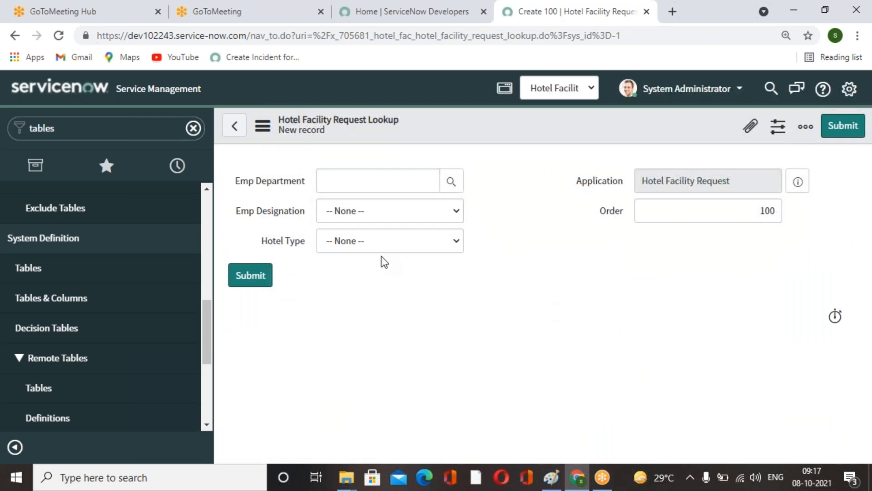
right_click(278, 240)
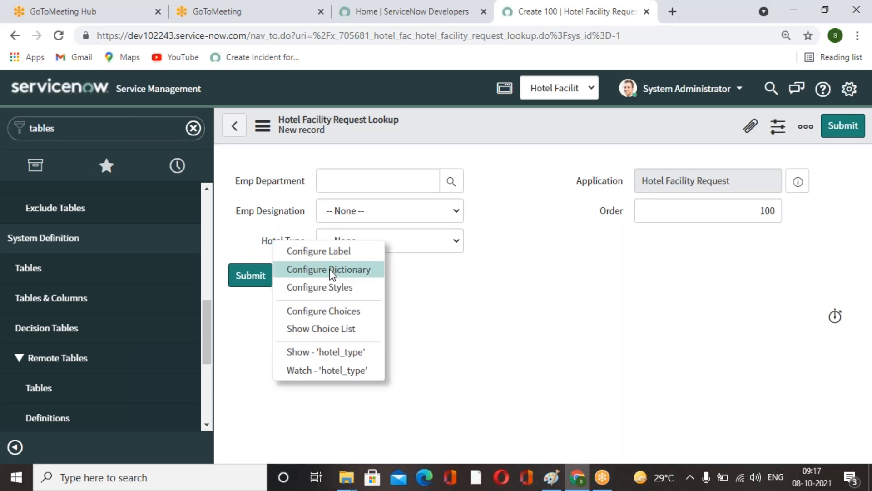
left_click(491, 320)
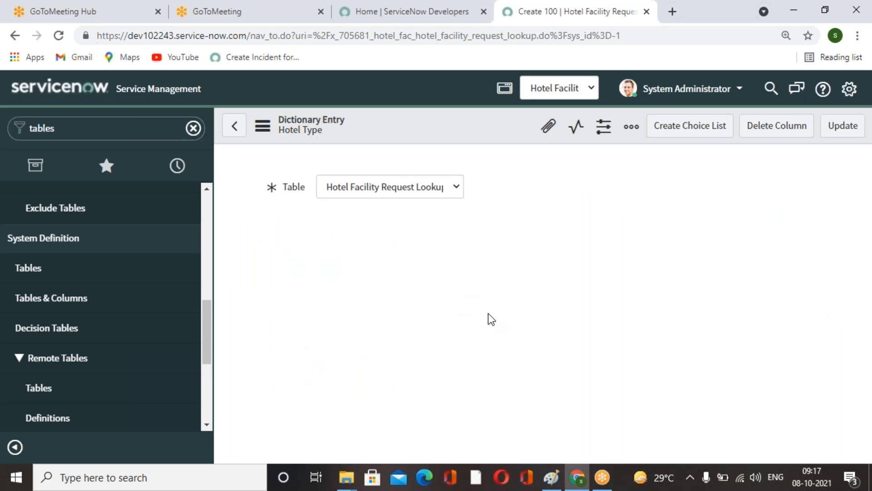
scroll(490, 319, "down", 4)
scroll(491, 324, "up", 4)
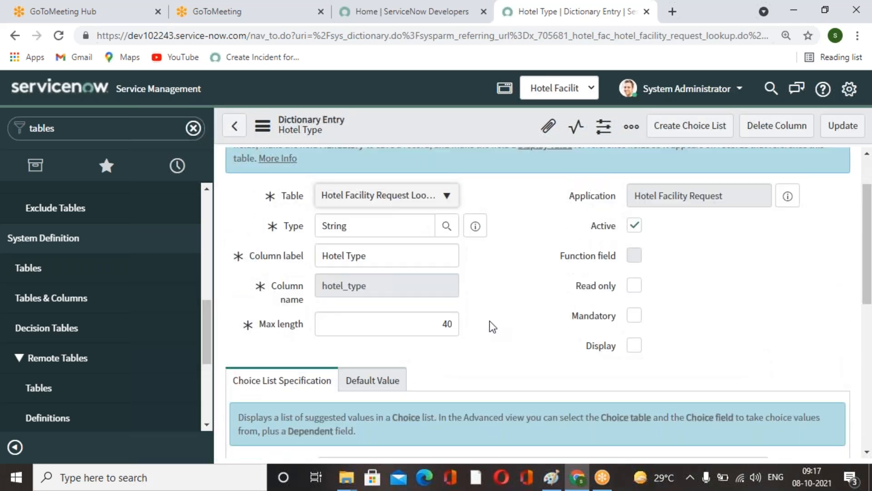
left_click(253, 291)
type("choice")
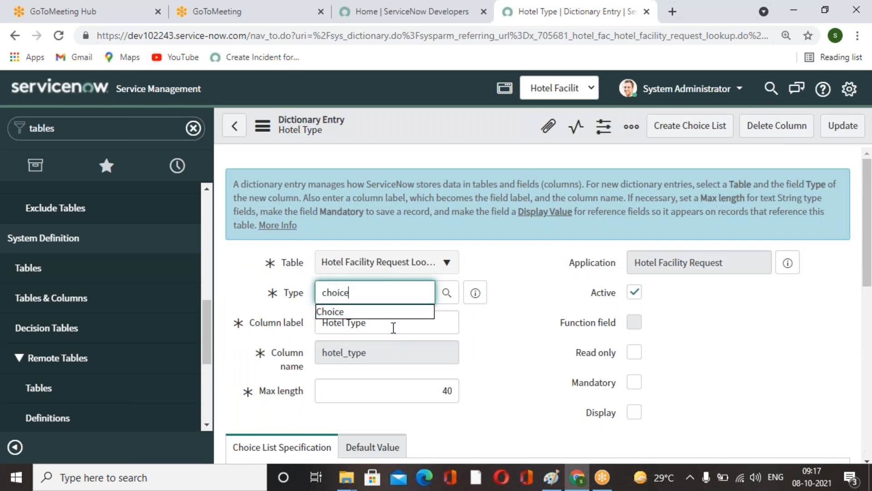
left_click(377, 314)
In Advanced view, set the choice table to Hotel Facility Request and the choice field to Hotel Type.
scroll(508, 358, "down", 4)
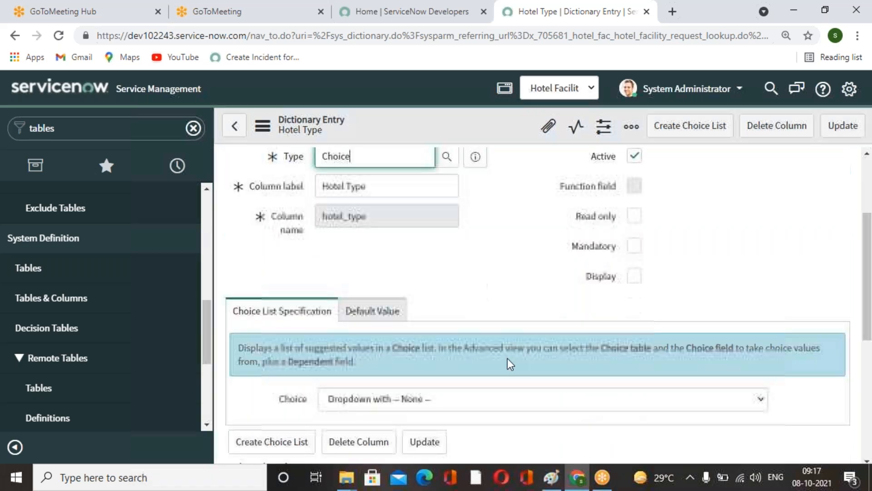
scroll(501, 348, "up", 2)
scroll(490, 334, "up", 2)
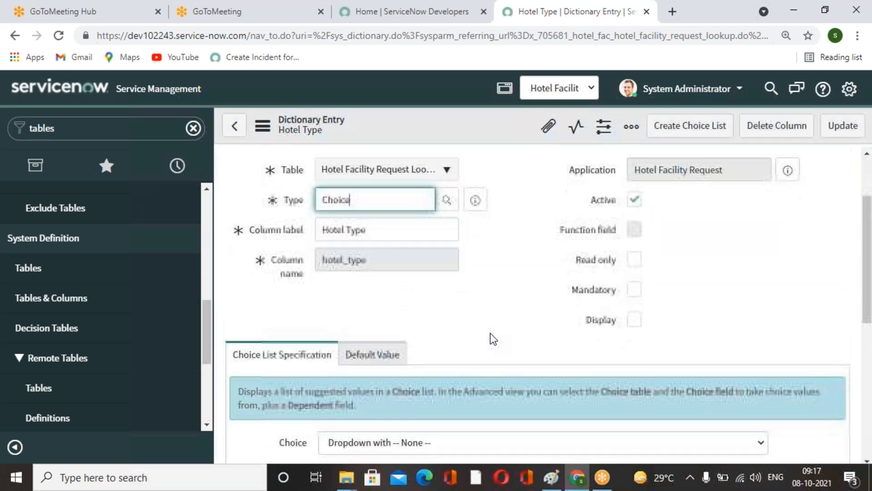
scroll(489, 334, "down", 3)
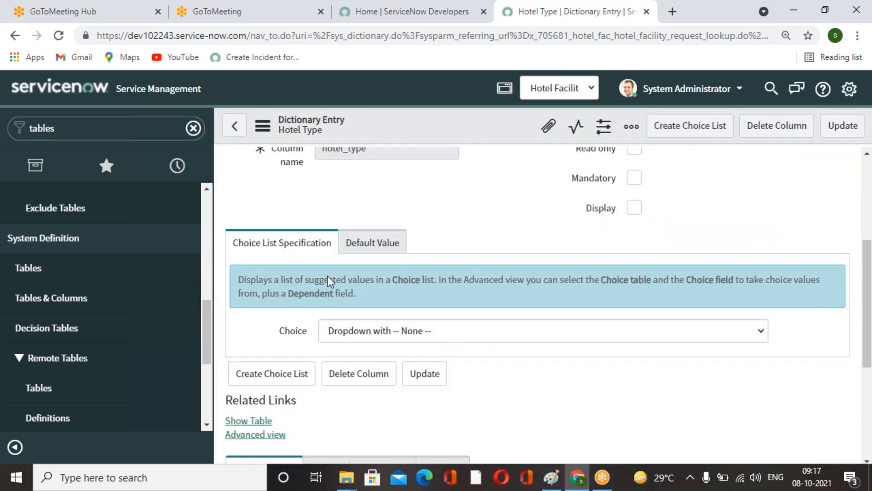
scroll(328, 276, "down", 3)
left_click(256, 299)
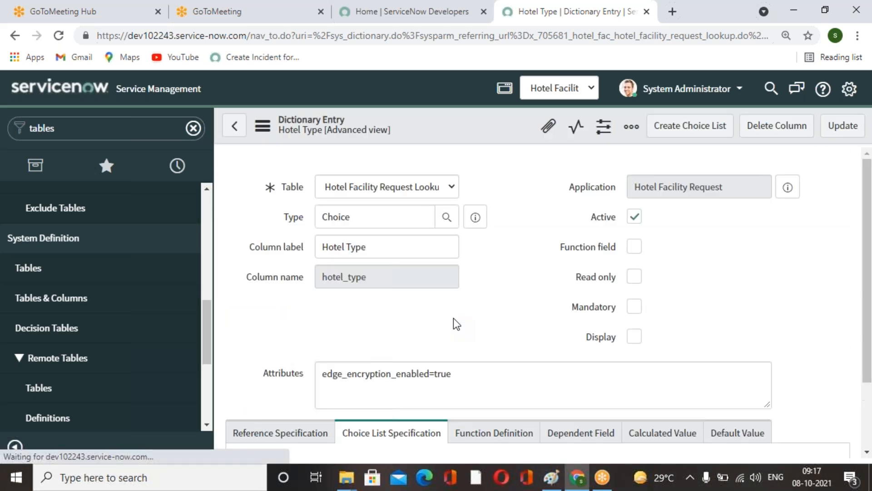
scroll(453, 318, "down", 3)
scroll(453, 318, "up", 4)
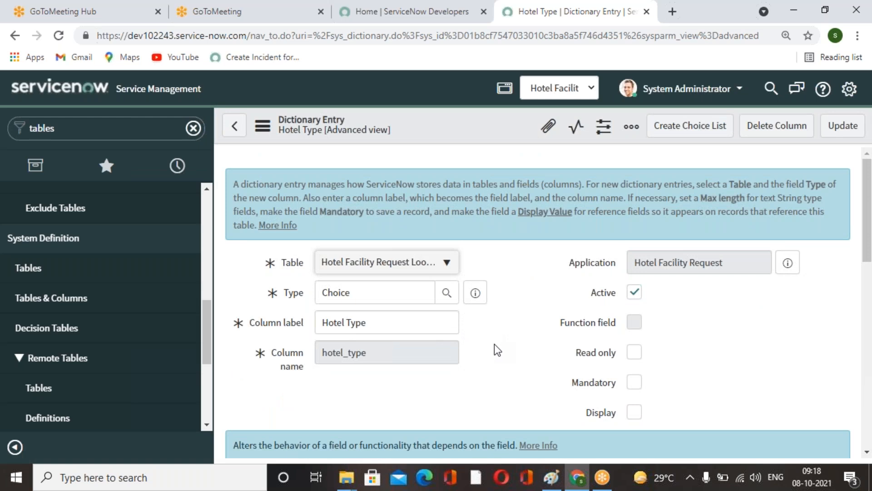
scroll(443, 356, "down", 4)
scroll(441, 358, "down", 5)
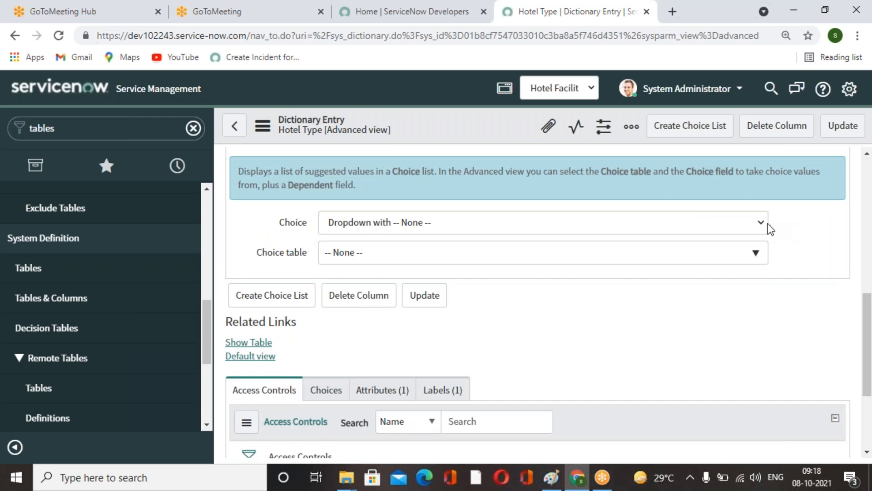
left_click(762, 224)
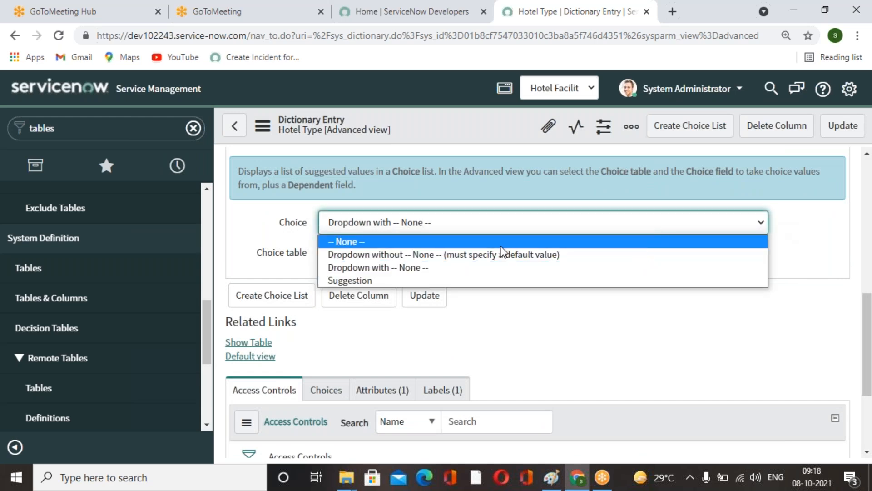
left_click(502, 363)
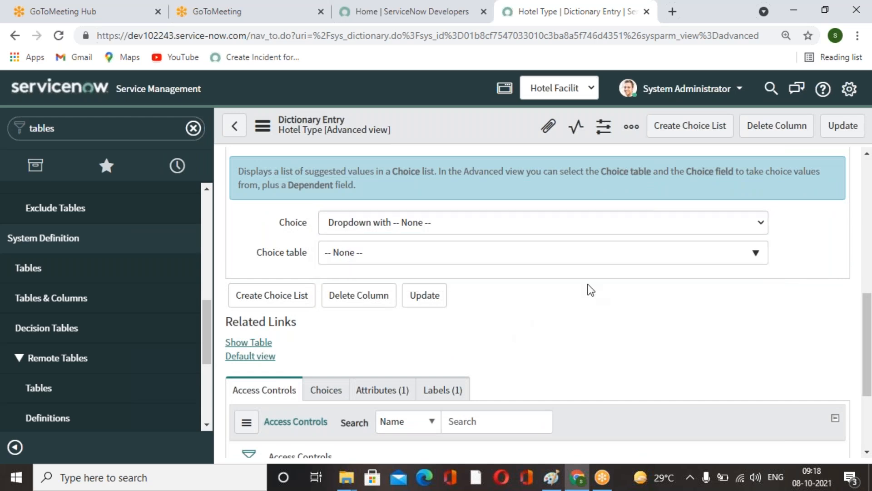
left_click(598, 255)
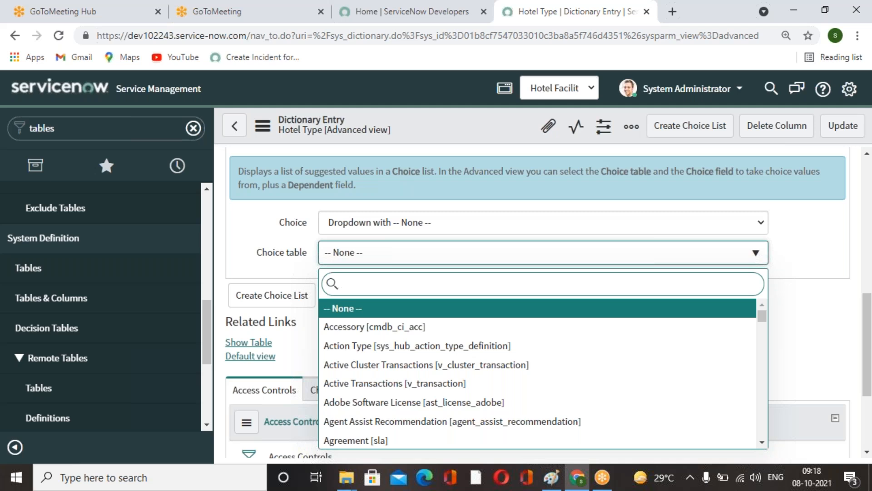
type("hote")
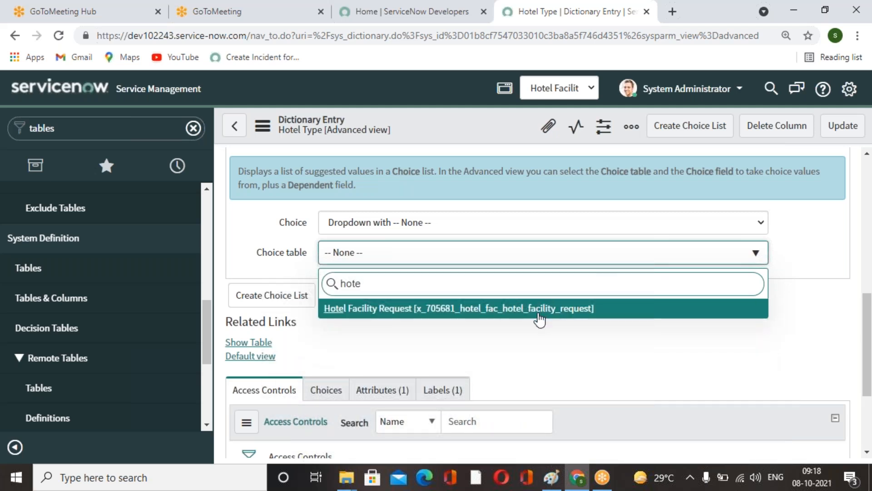
left_click(530, 311)
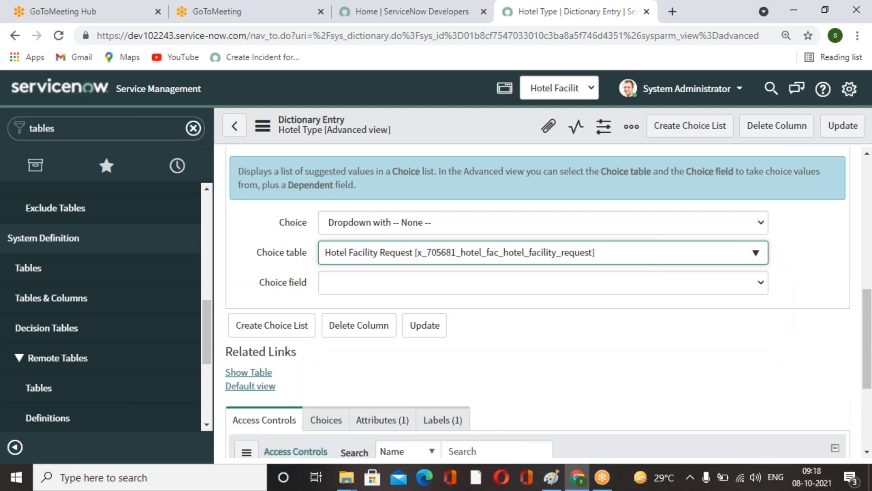
left_click(725, 291)
left_click(392, 365)
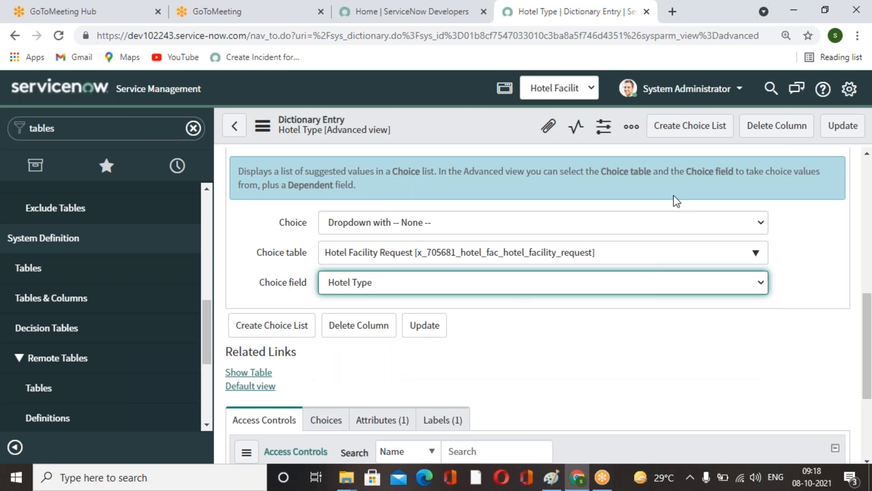
Update the Hotel Type dictionary entry to save its choice table and choice field settings.
left_click(842, 128)
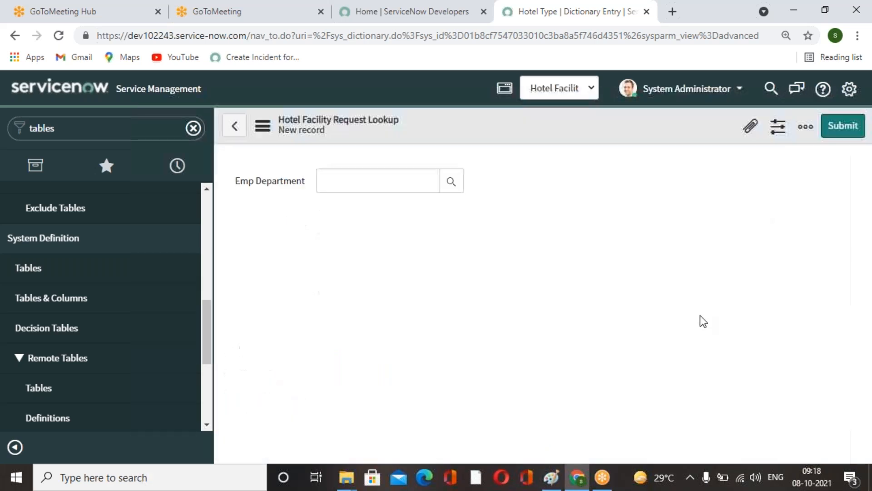
left_click(457, 242)
left_click(457, 241)
right_click(465, 127)
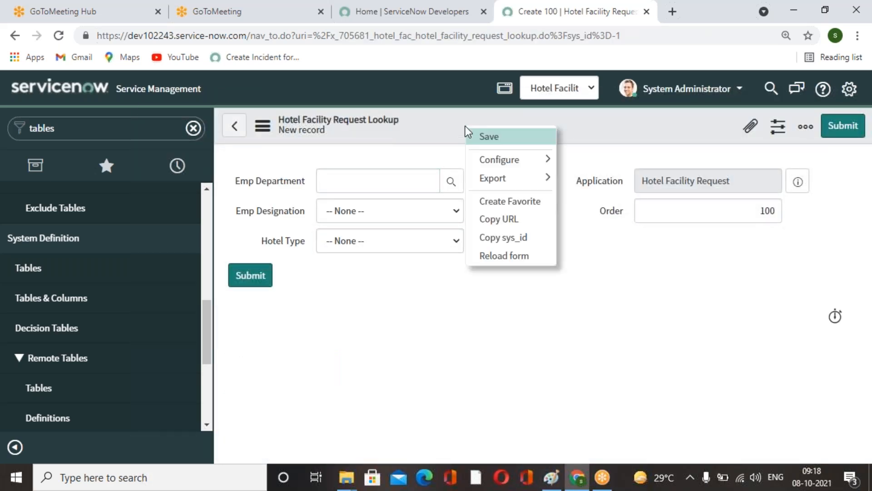
mouse_move(500, 177)
left_click(558, 375)
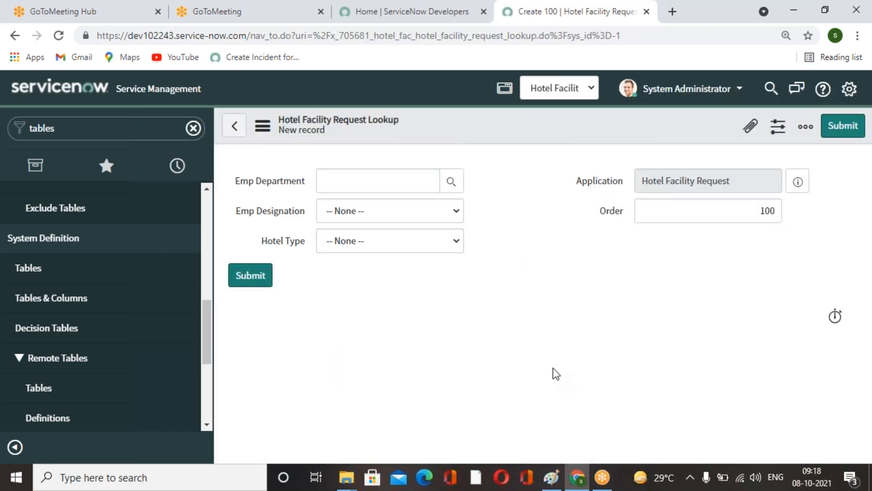
Fill a new lookup record with department IT, designation Director and hotel type 7 - Star, then submit it.
left_click(451, 181)
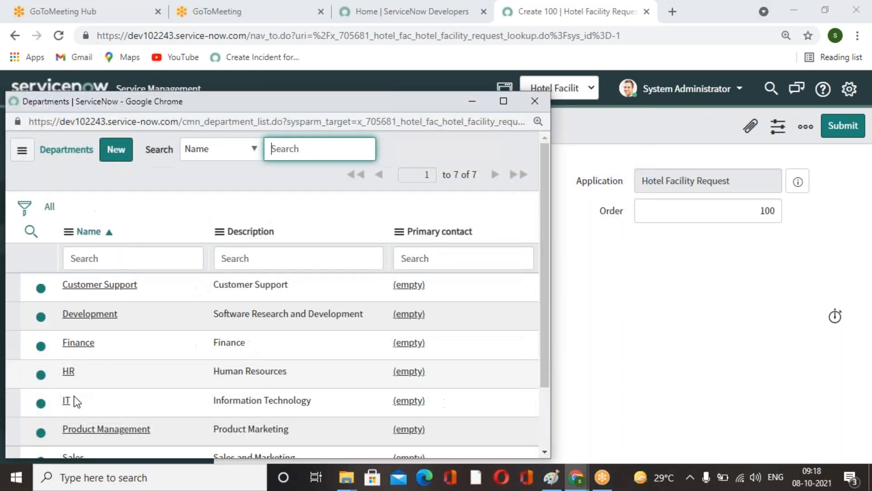
left_click(65, 403)
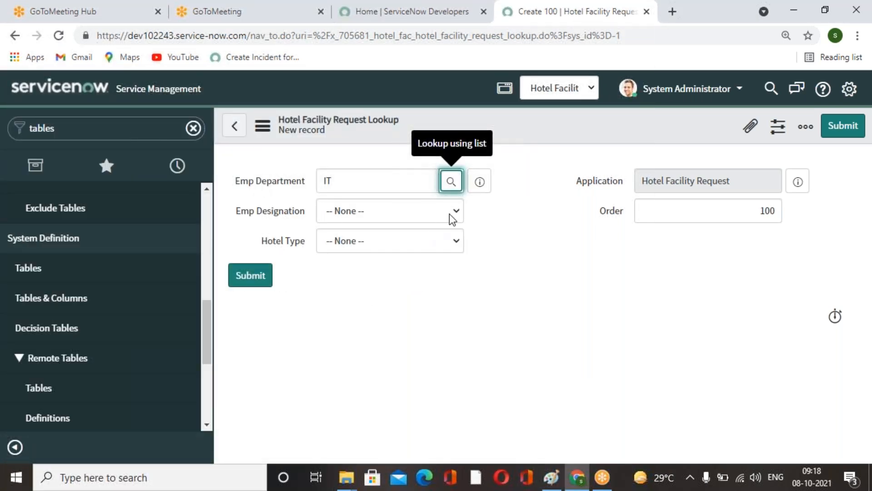
left_click(454, 211)
left_click(359, 296)
left_click(454, 249)
left_click(361, 273)
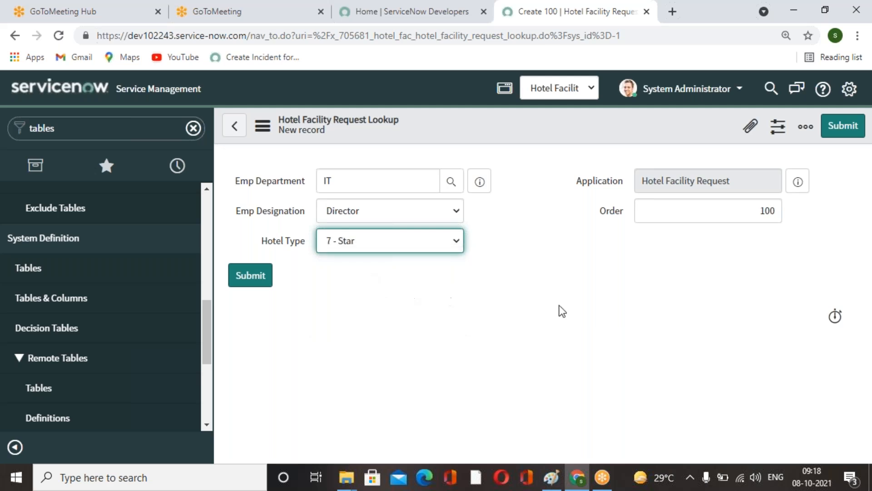
left_click(842, 134)
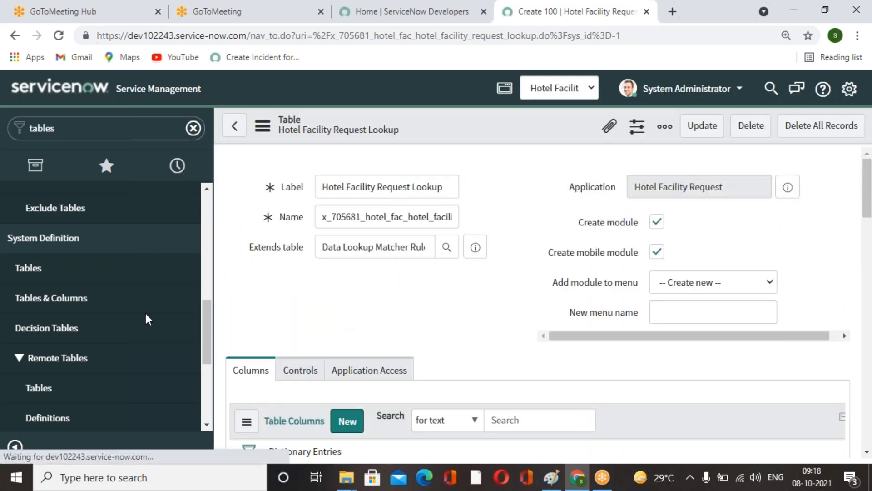
From the Hotel Facility Request Lookups list, add a record: Finance, Chief Financial Officer, 5 - Star, order 200.
left_click(76, 131)
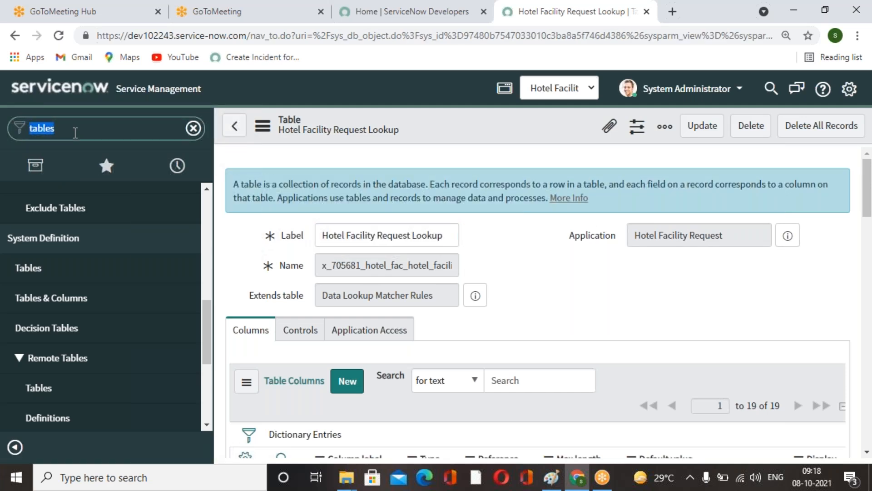
type("hotel")
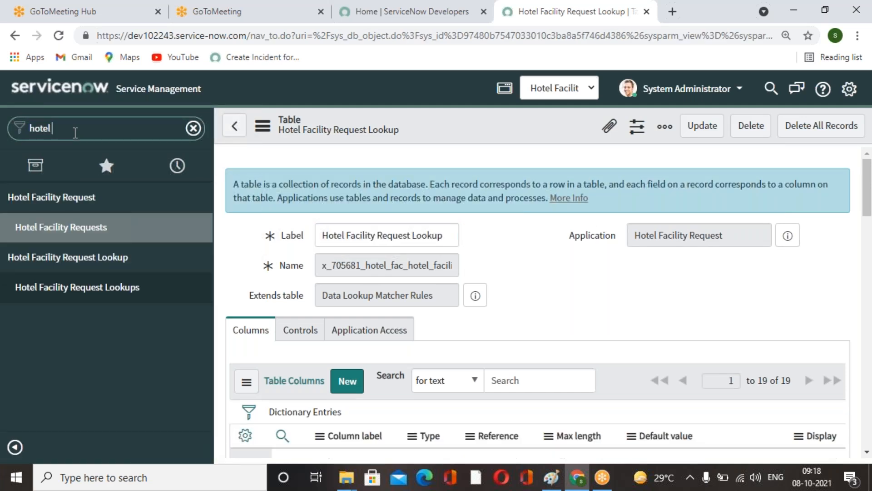
left_click(97, 291)
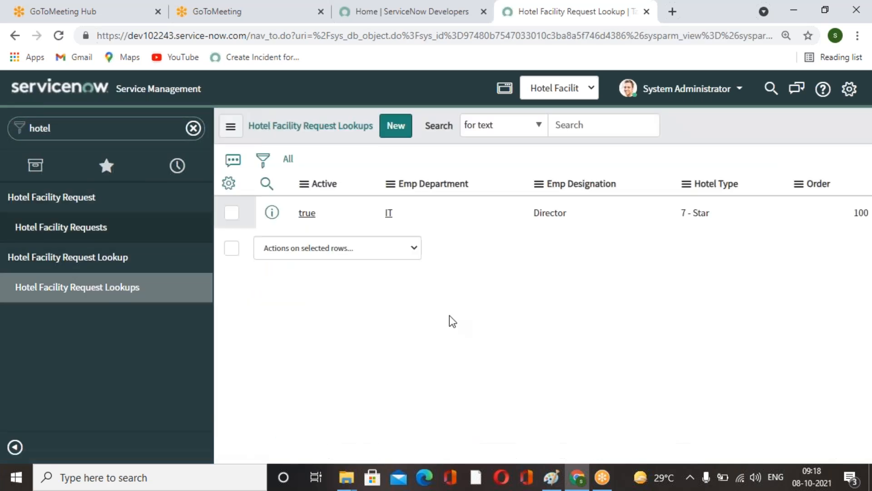
left_click(403, 127)
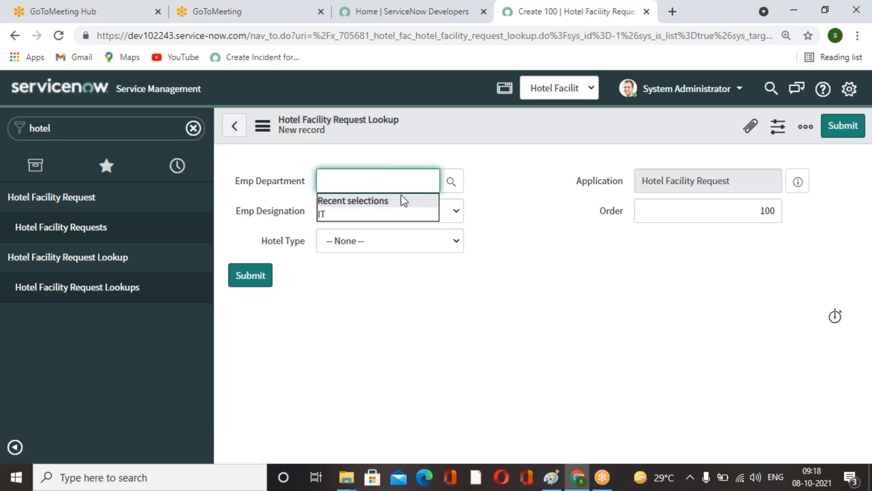
left_click(451, 181)
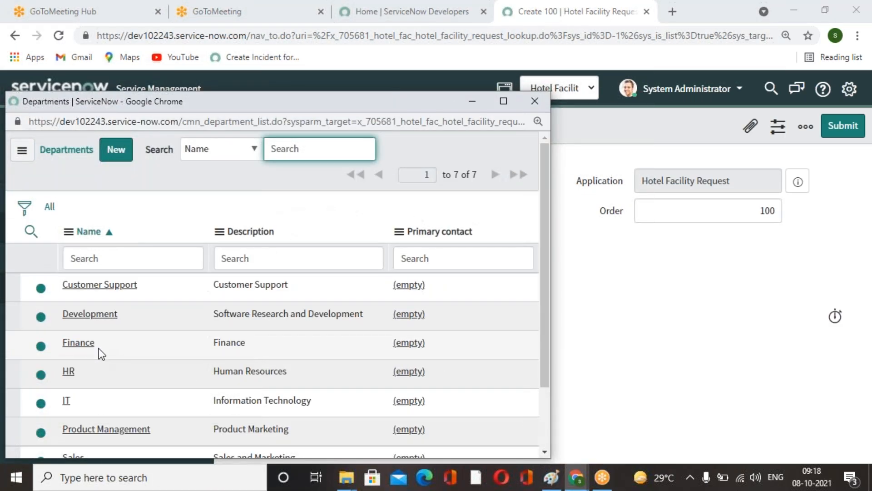
left_click(89, 345)
left_click(455, 211)
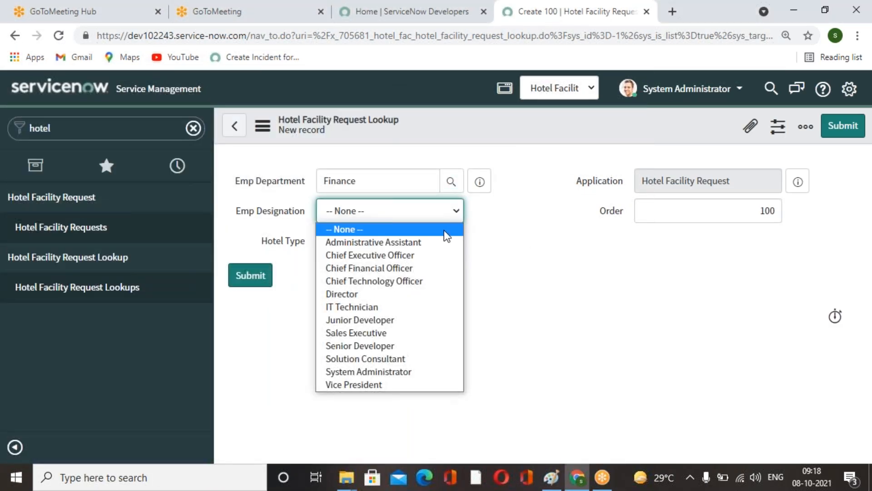
left_click(400, 267)
left_click(454, 242)
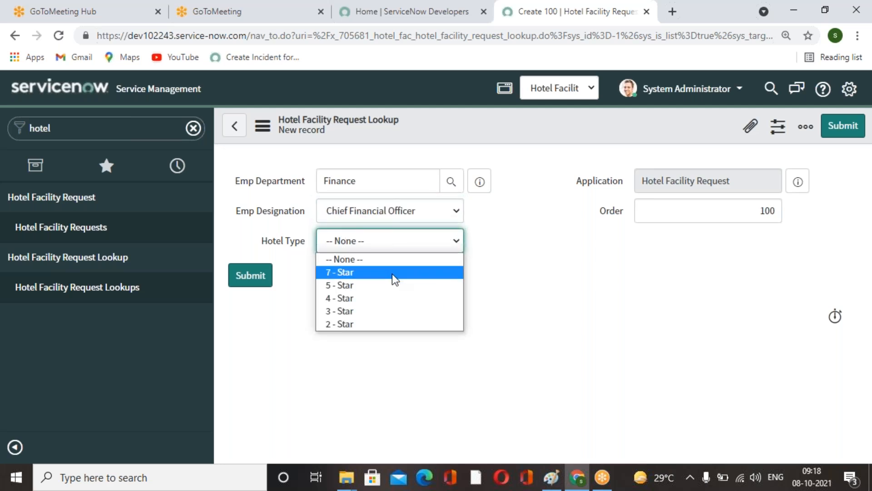
left_click(373, 327)
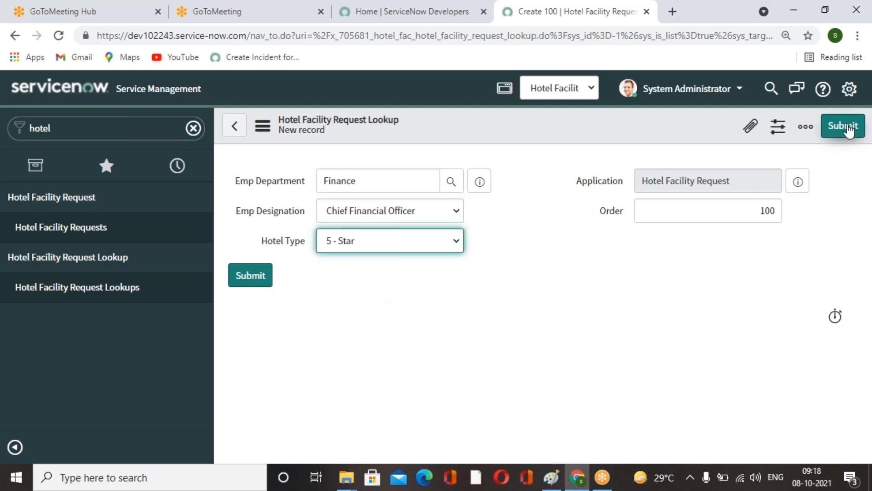
type("2")
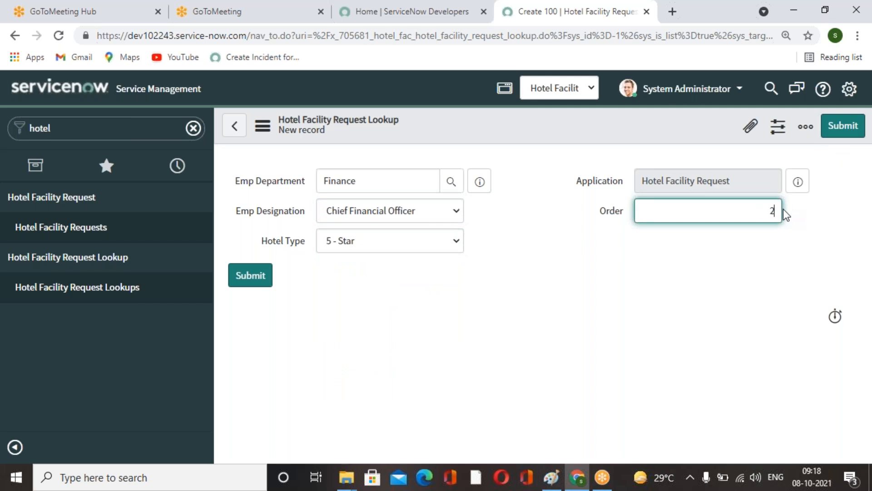
left_click(843, 126)
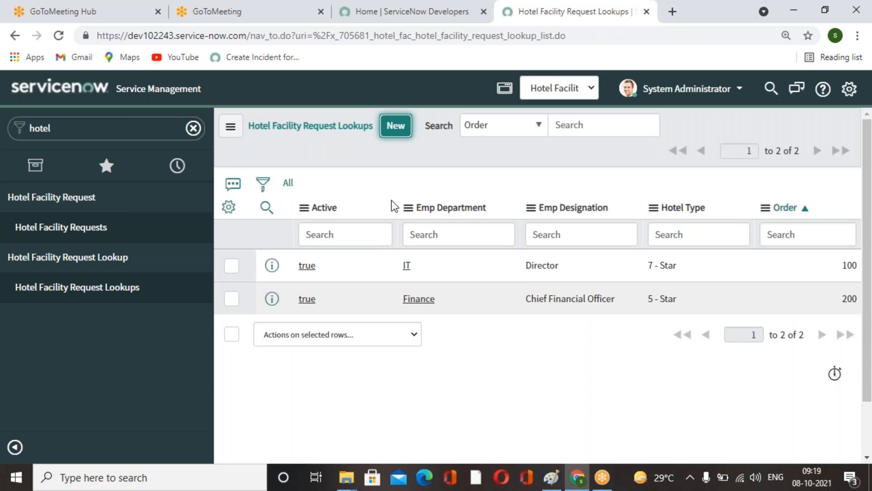
Add another lookup record: department HR, designation Chief Executive Officer, hotel type 4 - Star, order 300.
left_click(419, 182)
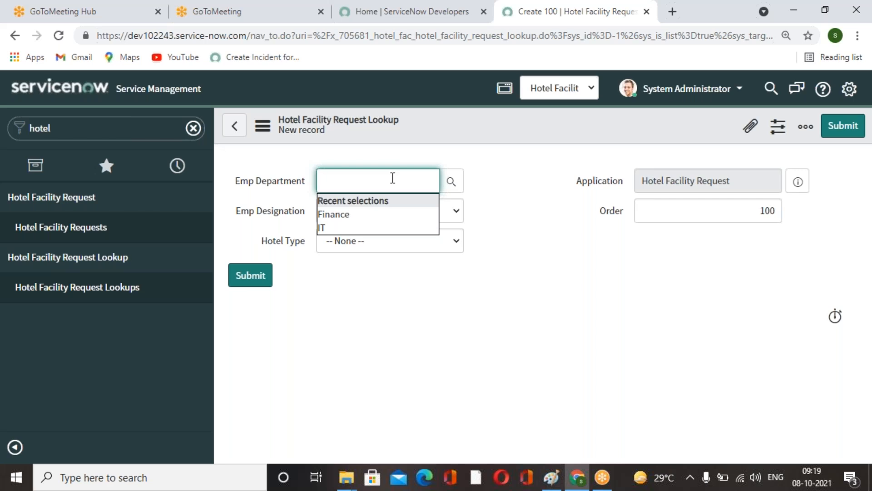
left_click(451, 182)
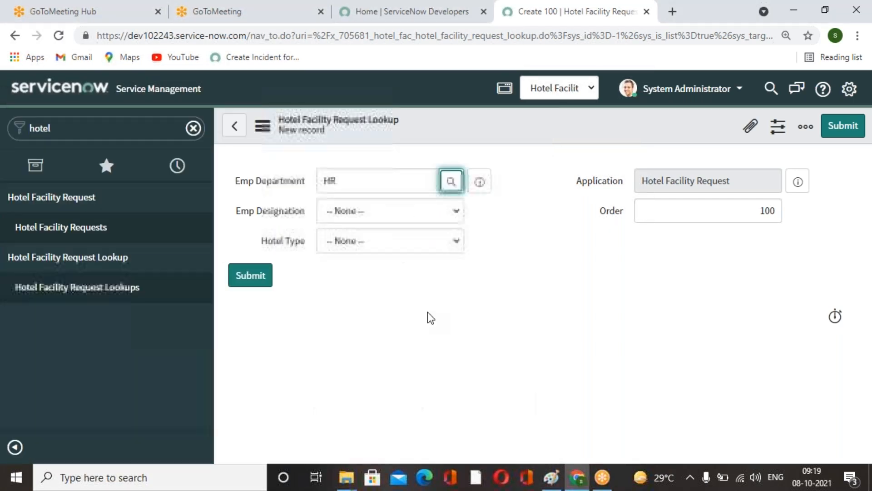
left_click(68, 371)
left_click(446, 211)
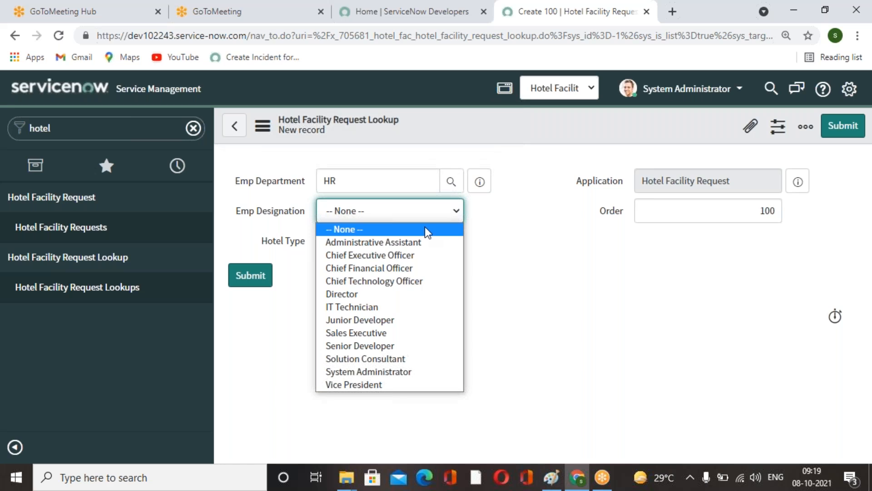
left_click(383, 255)
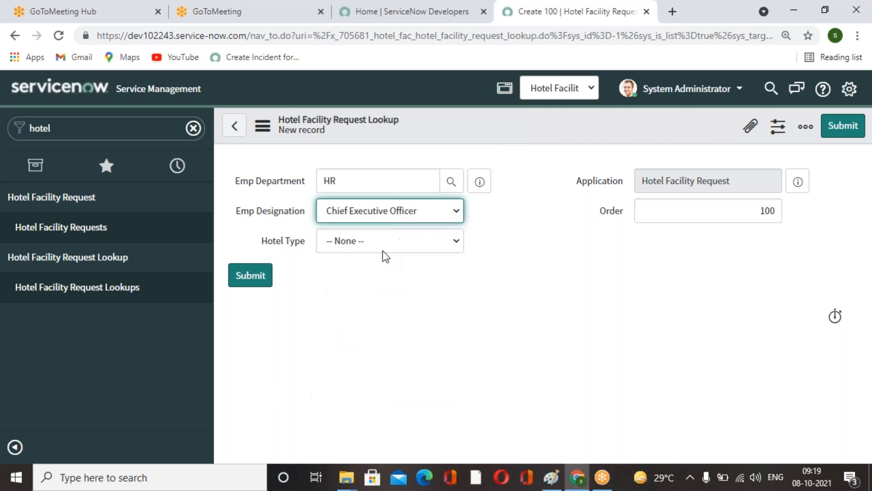
left_click(454, 241)
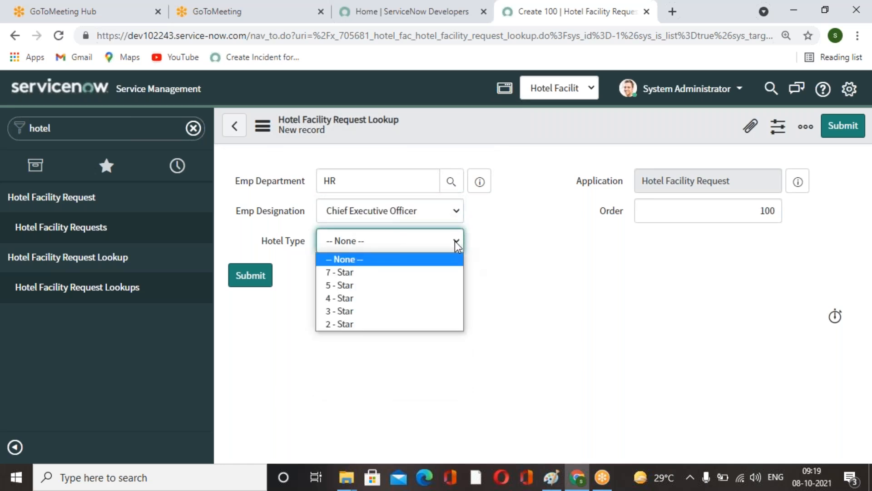
left_click(344, 301)
left_click_drag(760, 211, 808, 209)
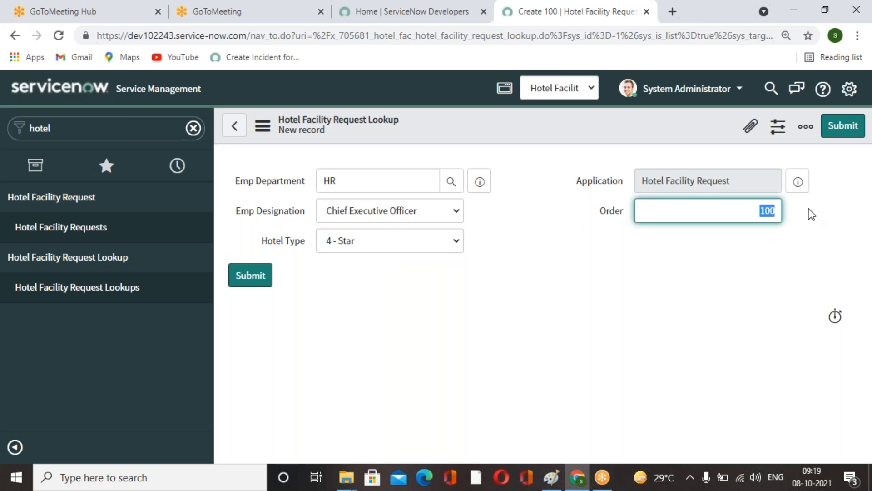
type("3")
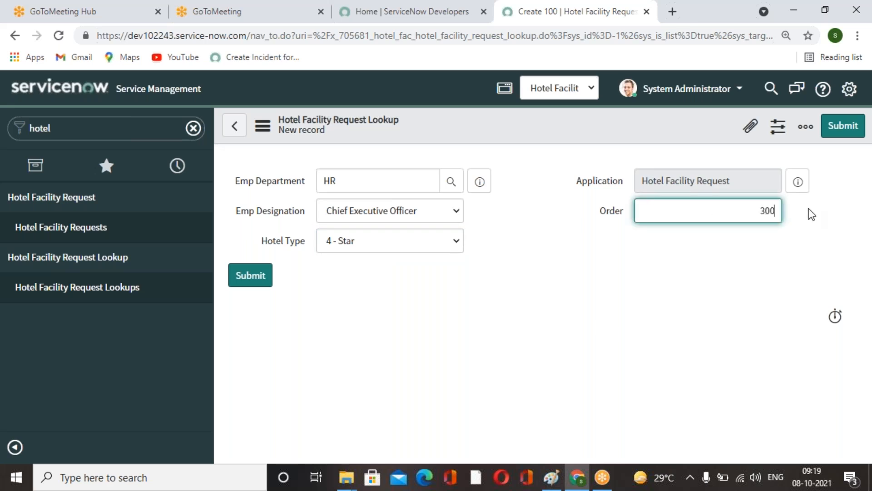
left_click(854, 126)
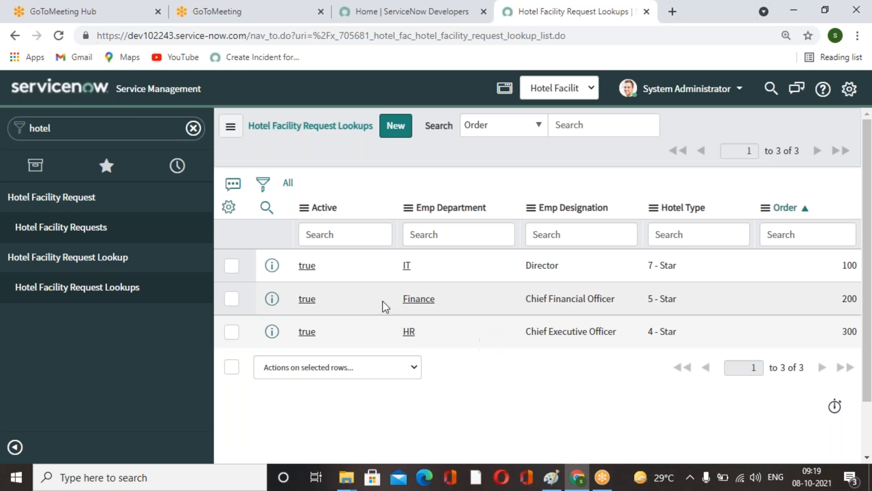
Open Data Lookup Definitions and start a new Data Lookup Rule.
left_click(112, 136)
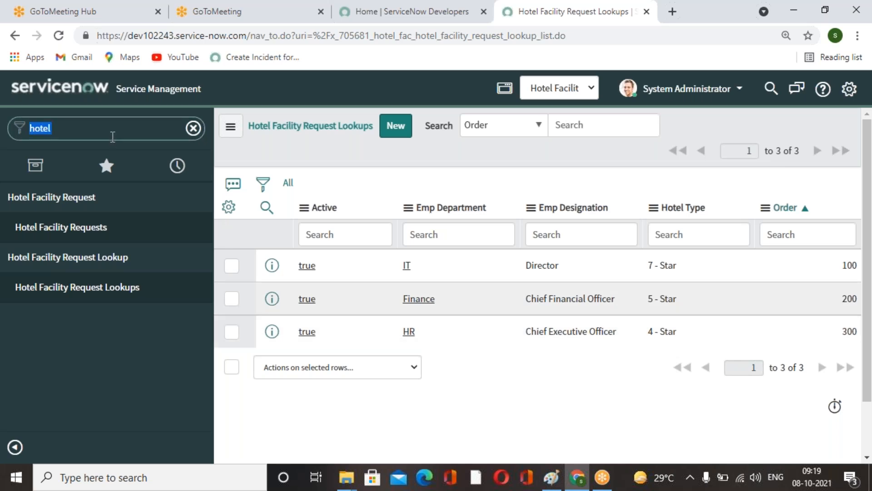
type("data look")
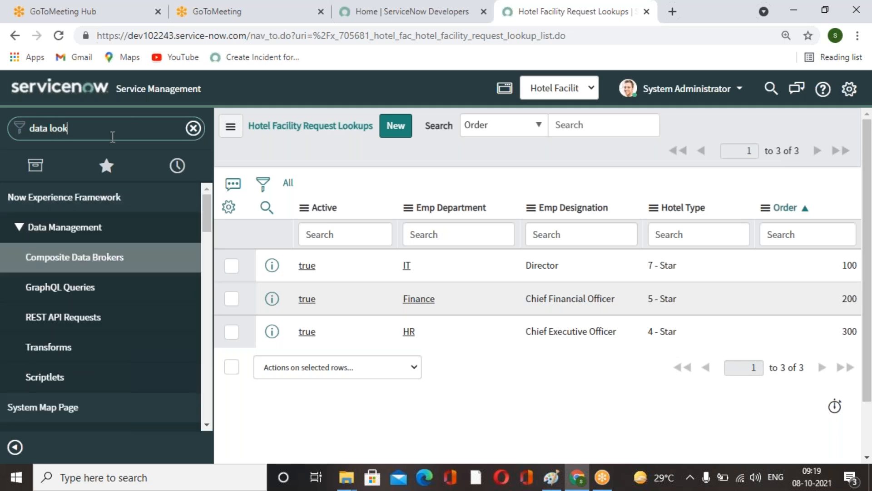
left_click(82, 263)
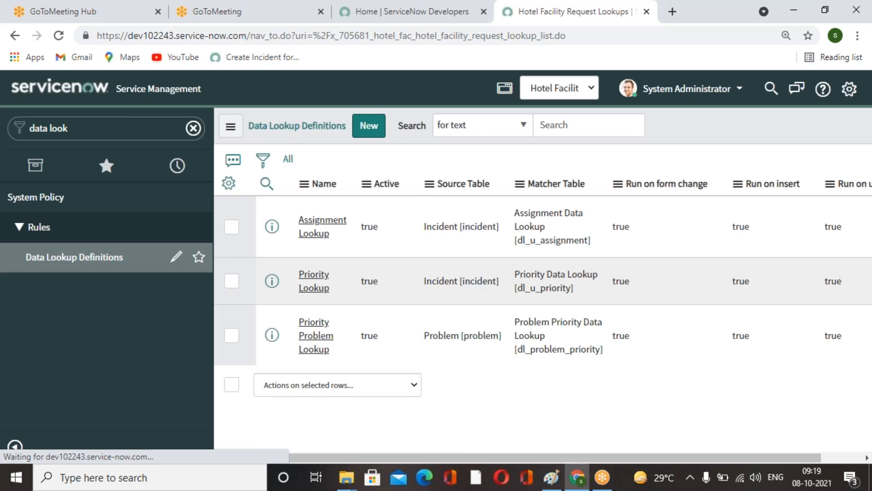
left_click(370, 129)
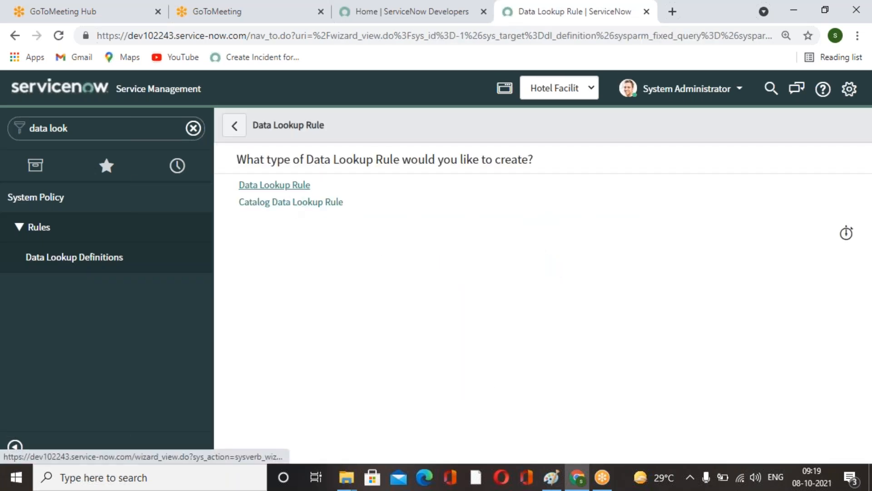
left_click(275, 184)
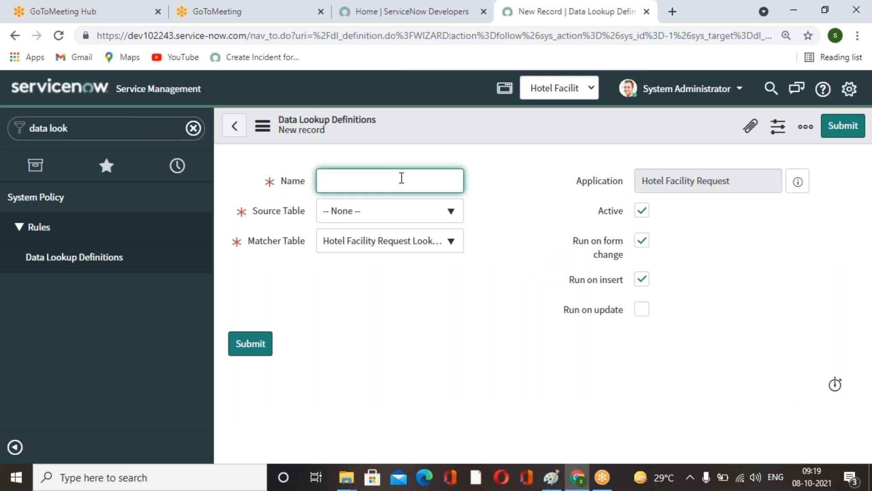
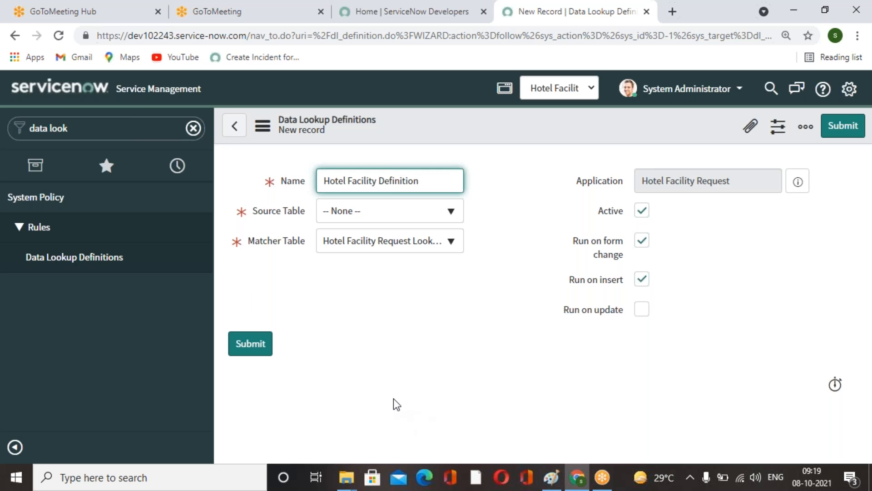
Set the lookup definition's source table to Hotel Facility Request and matcher table to Hotel Facility Request Lookup, then save it.
left_click(452, 217)
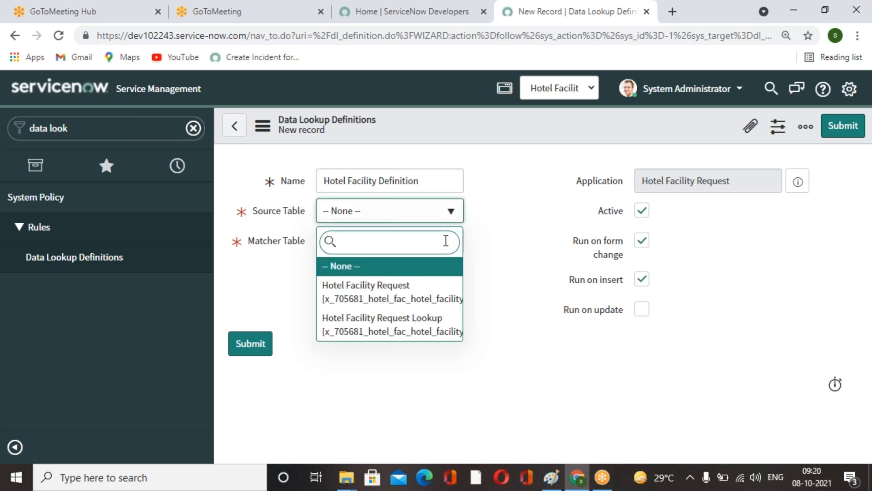
left_click(450, 302)
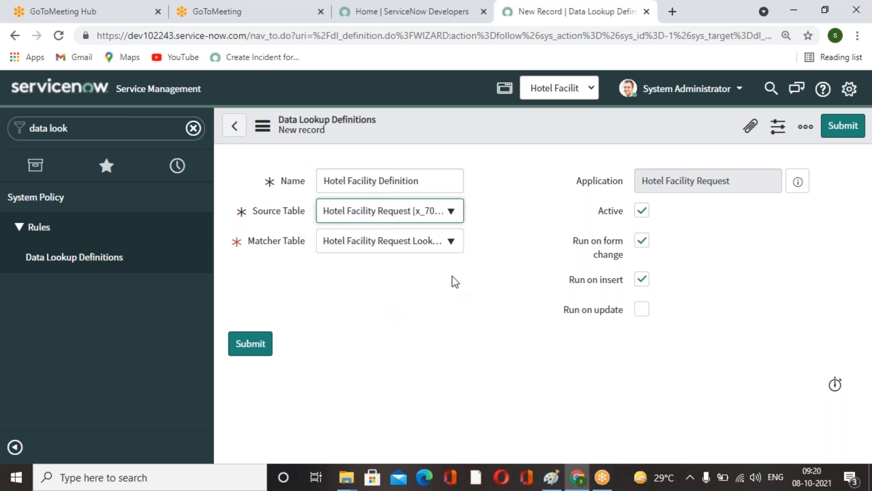
left_click(452, 245)
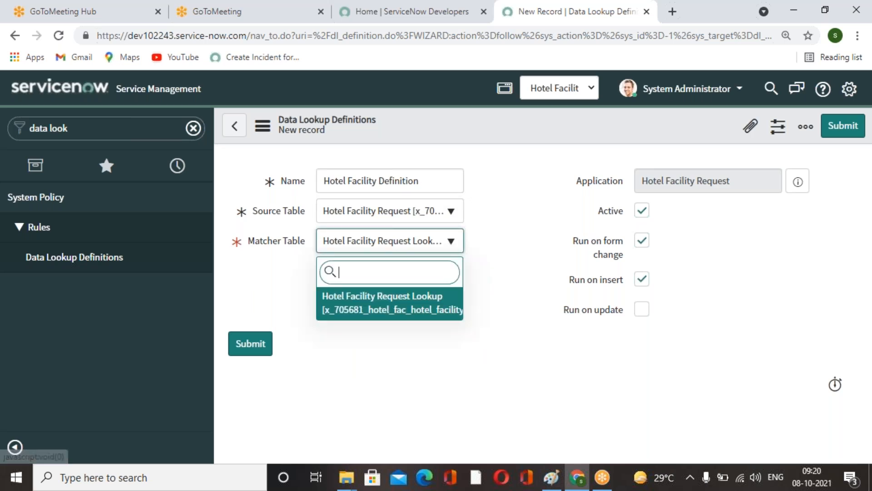
left_click(434, 313)
left_click(440, 348)
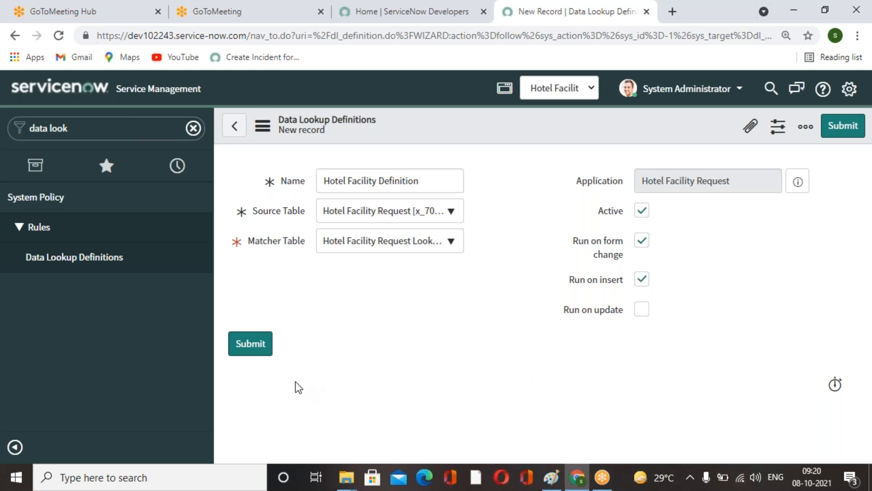
right_click(440, 122)
left_click(461, 130)
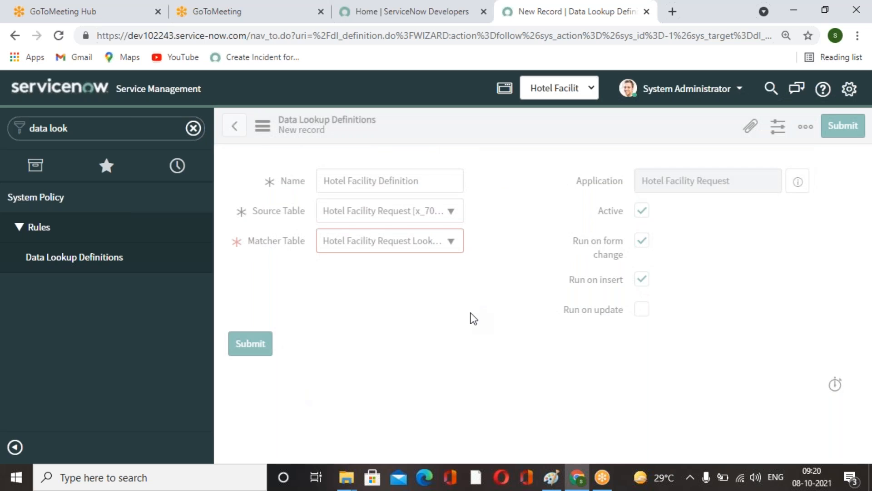
scroll(471, 318, "down", 3)
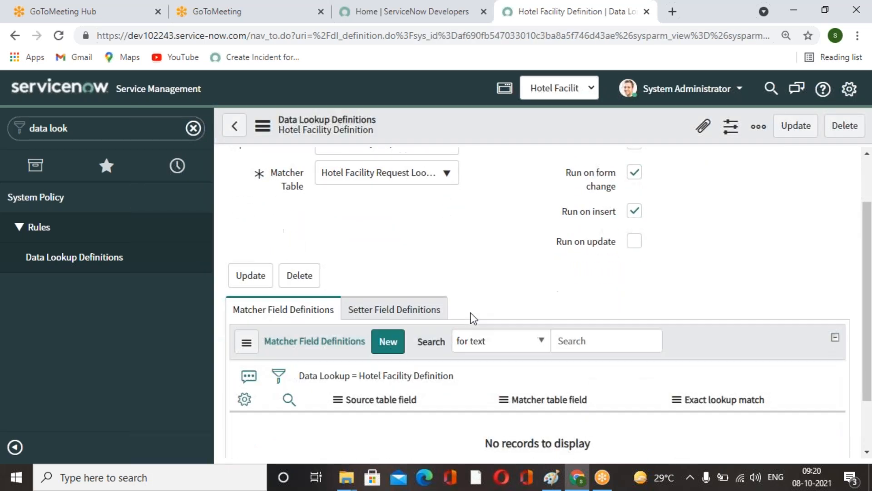
Try to add a new matcher field definition by choosing its source table field.
left_click(401, 284)
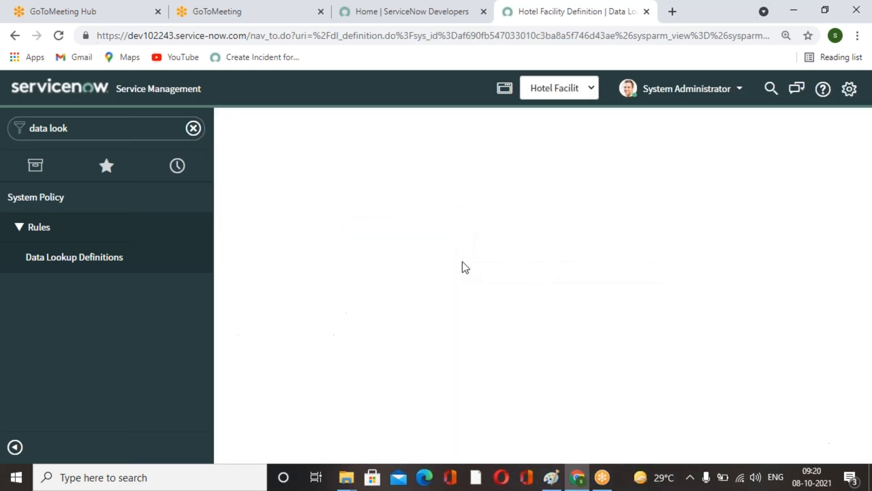
left_click(457, 214)
left_click(457, 214)
left_click(457, 214)
left_click(509, 282)
left_click(460, 209)
left_click(477, 262)
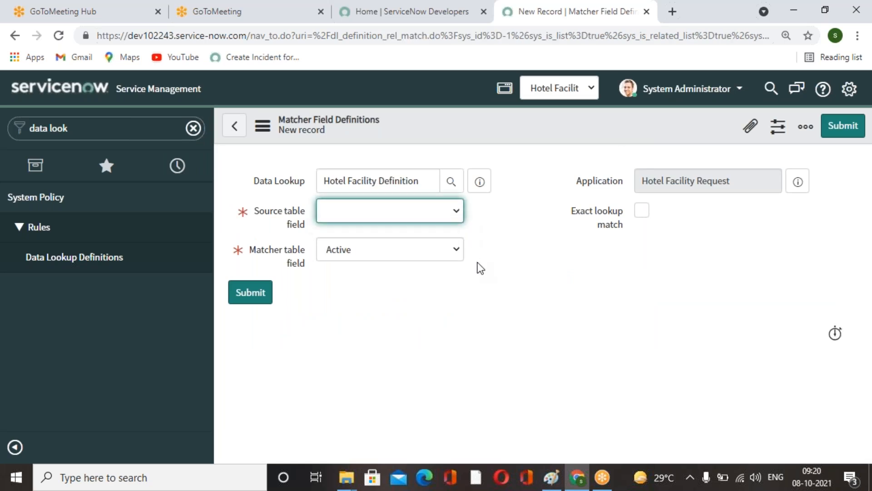
left_click(460, 251)
left_click(500, 268)
left_click(459, 218)
left_click(517, 296)
left_click(516, 296)
left_click(460, 221)
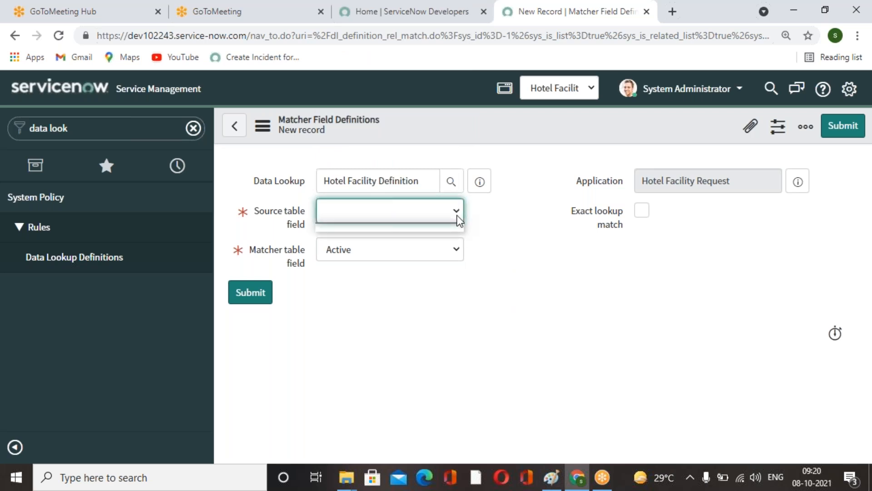
left_click(514, 319)
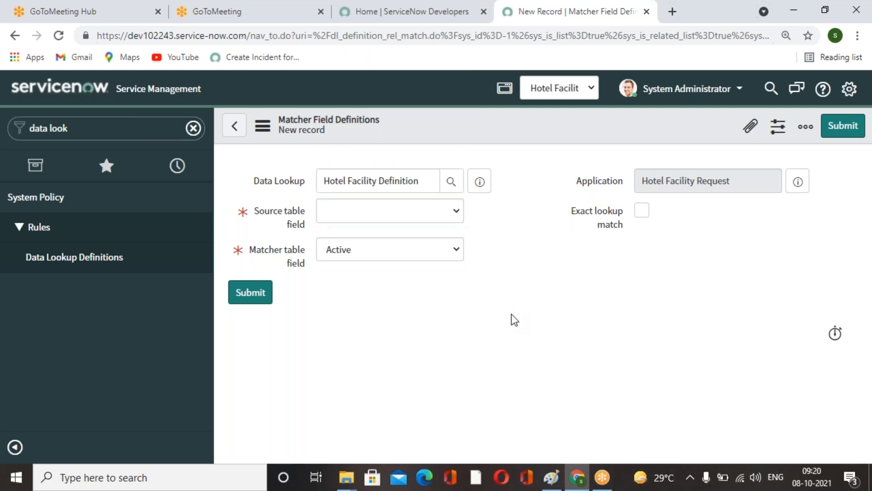
left_click(457, 218)
Reopen the Hotel Facility Definition and try to add a setter field definition by choosing its fields.
left_click(234, 127)
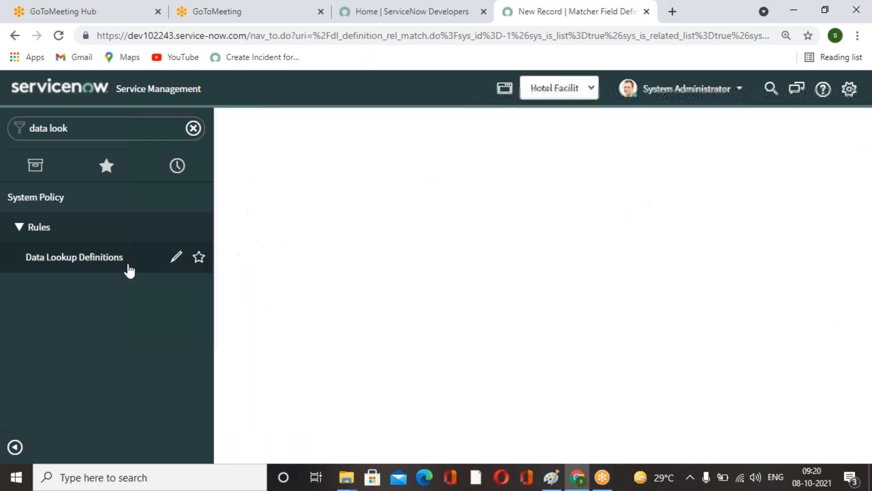
left_click(93, 262)
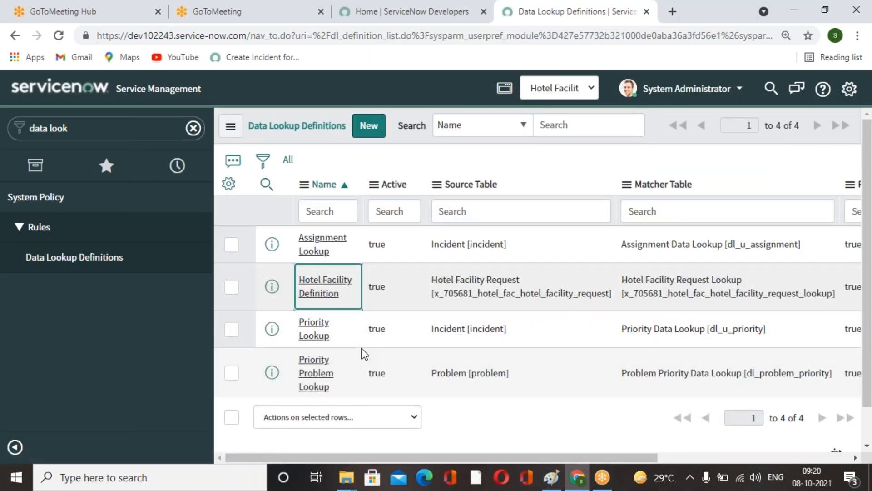
left_click(329, 291)
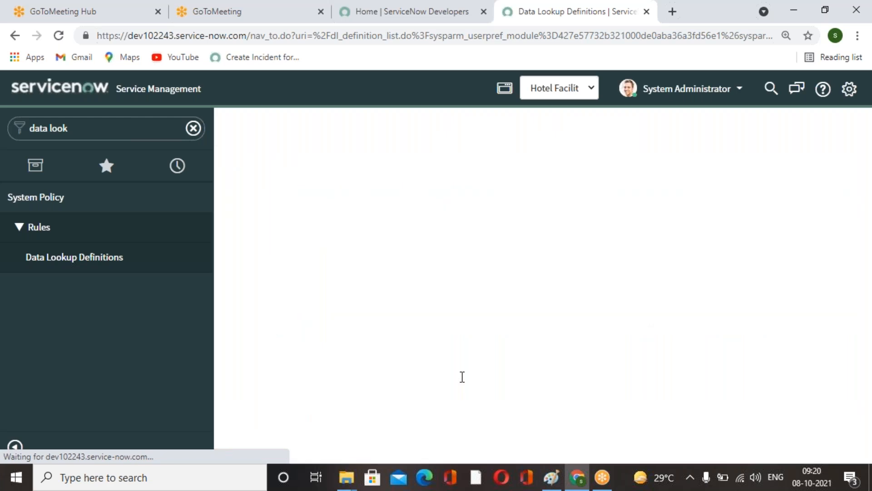
scroll(504, 314, "down", 3)
left_click(415, 245)
left_click(392, 277)
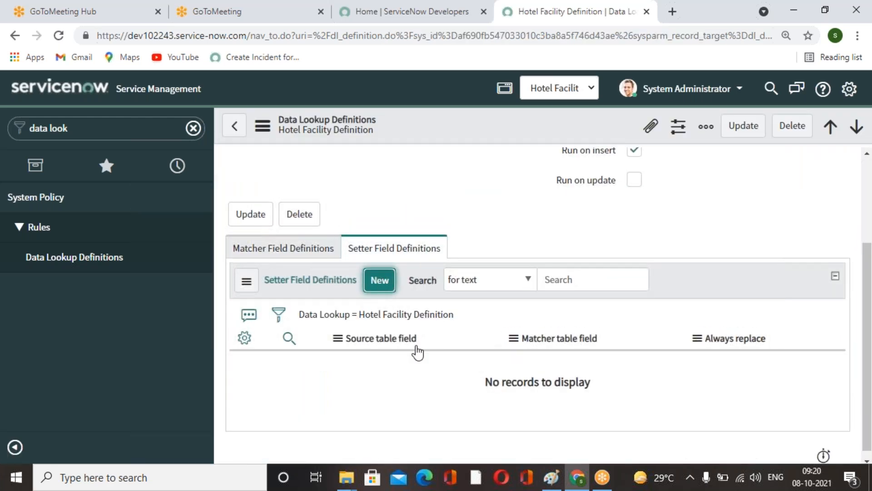
left_click(458, 212)
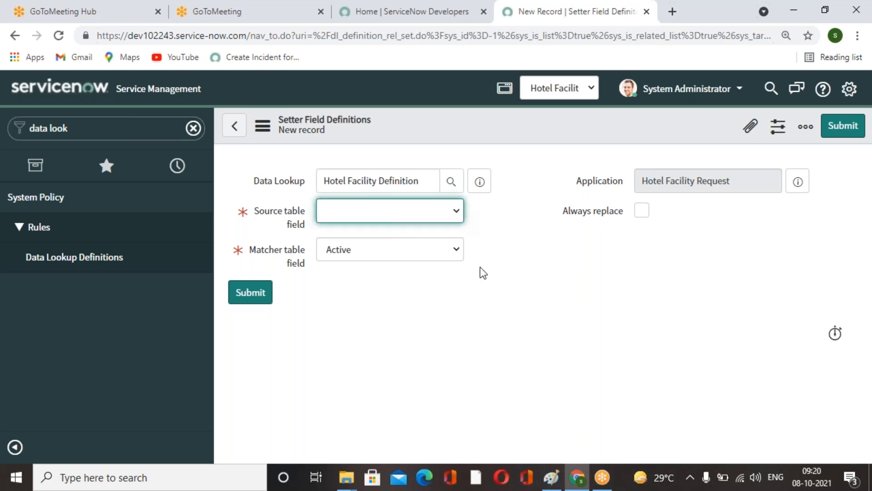
left_click(455, 250)
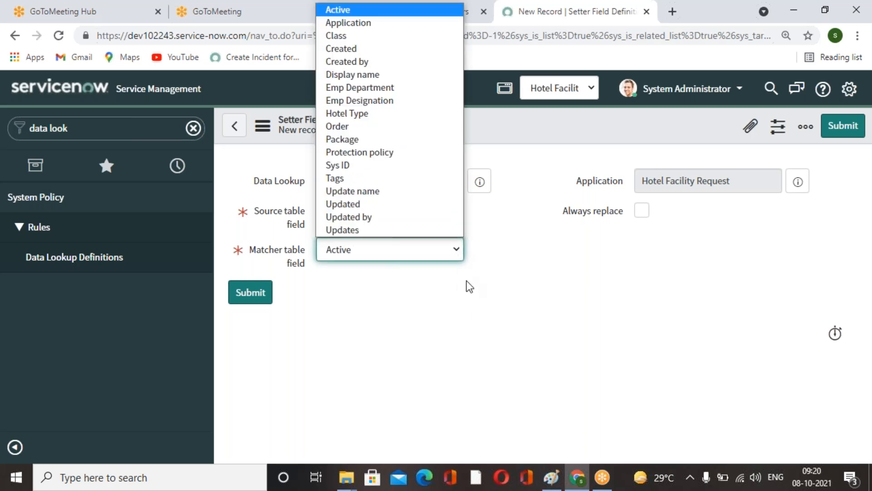
left_click(474, 316)
left_click(402, 217)
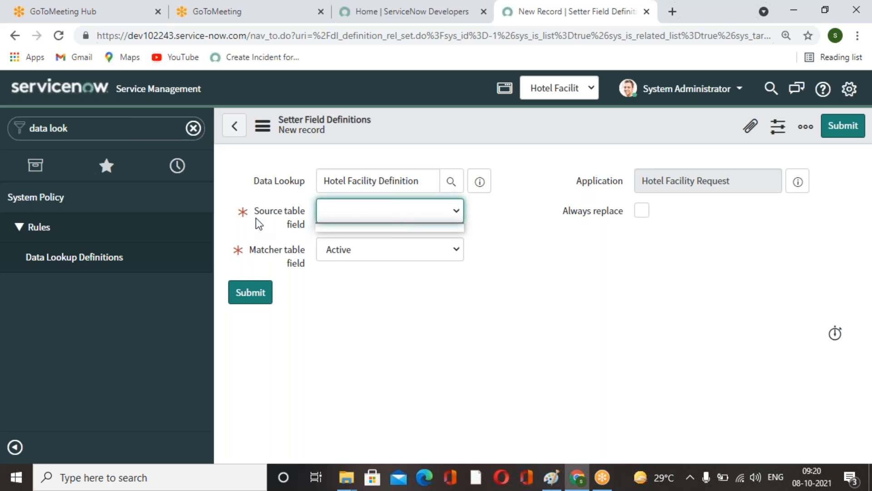
Open a new Hotel Facility Request form and inspect the Emp Department lookup list.
left_click(194, 131)
left_click(193, 129)
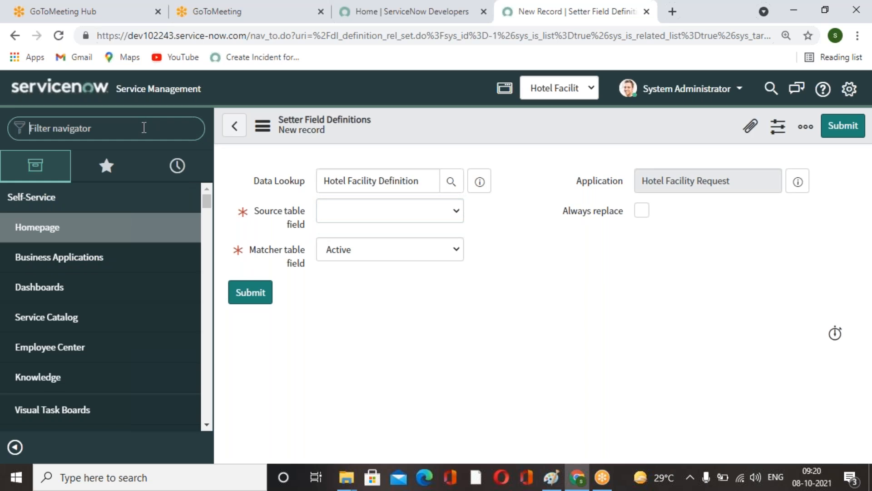
type("hp")
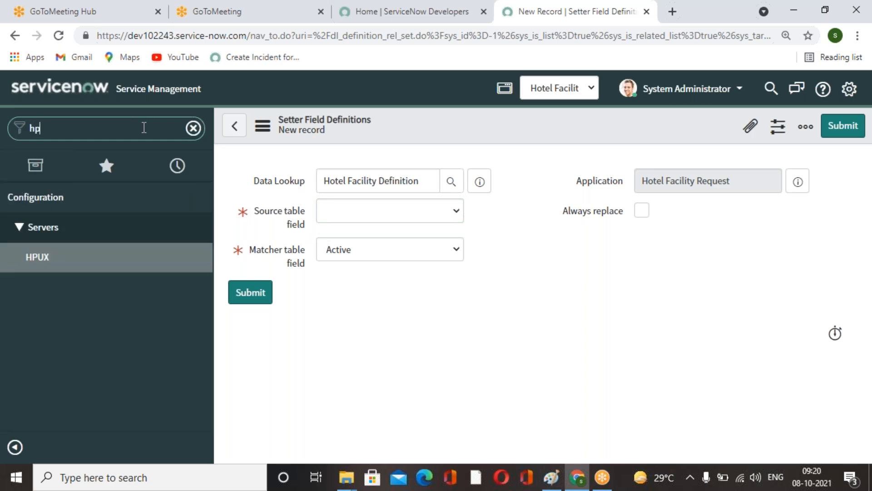
type("tel")
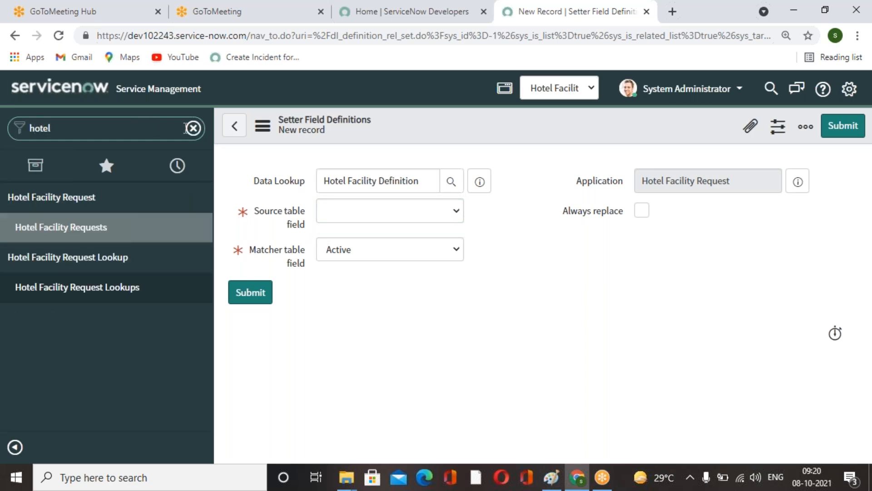
left_click(137, 287)
left_click(93, 228)
left_click(364, 136)
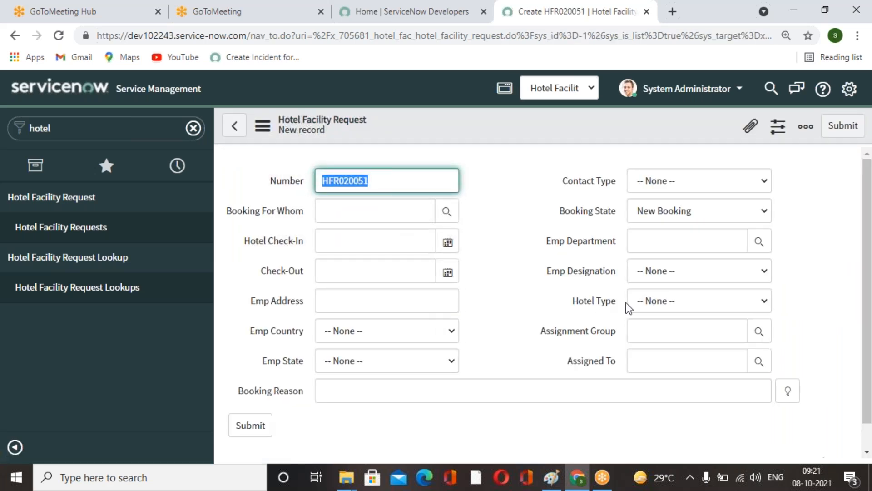
left_click(759, 241)
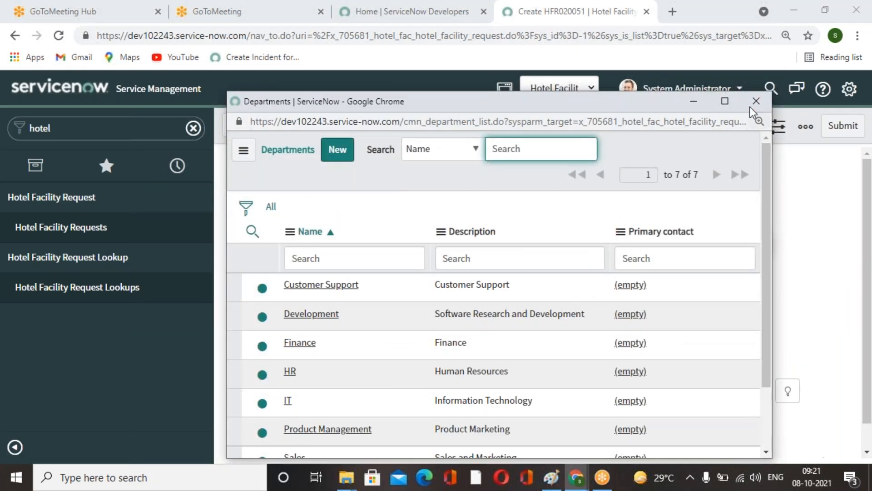
left_click(756, 101)
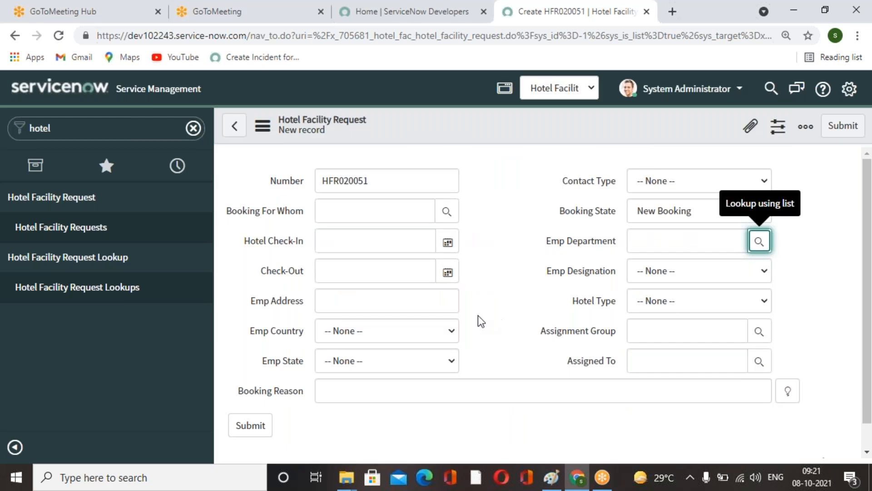
scroll(546, 296, "down", 1)
scroll(547, 295, "up", 1)
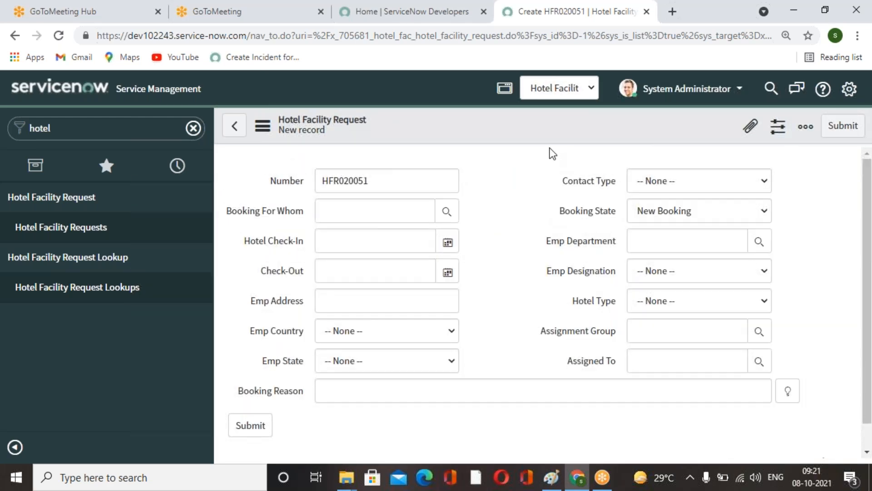
Open a new Problem record form and scroll through its fields.
left_click(89, 125)
type("problem")
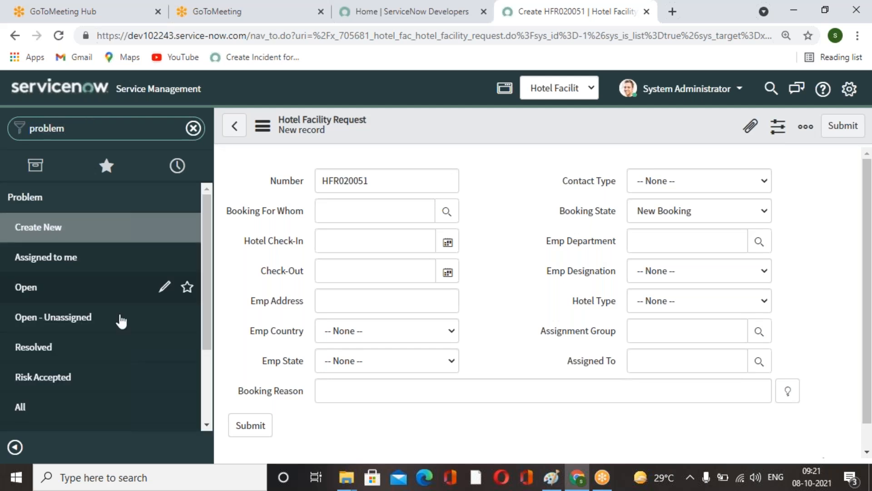
scroll(104, 317, "down", 3)
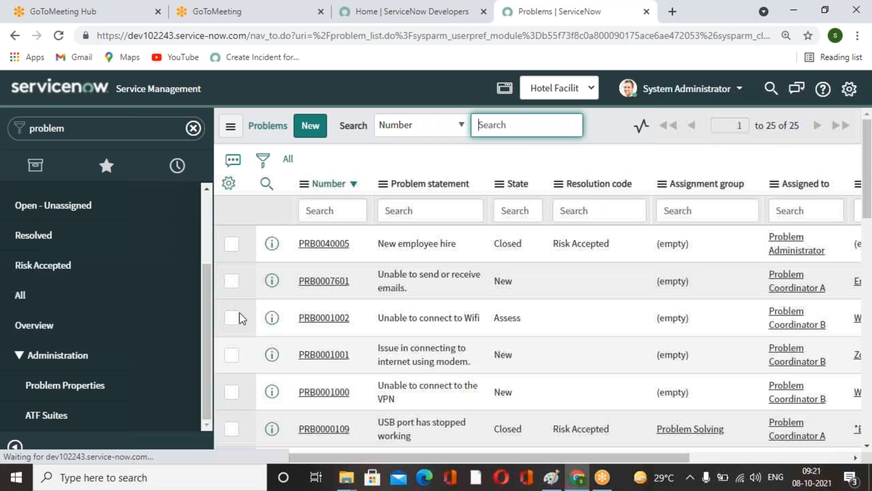
scroll(84, 294, "up", 3)
left_click(63, 239)
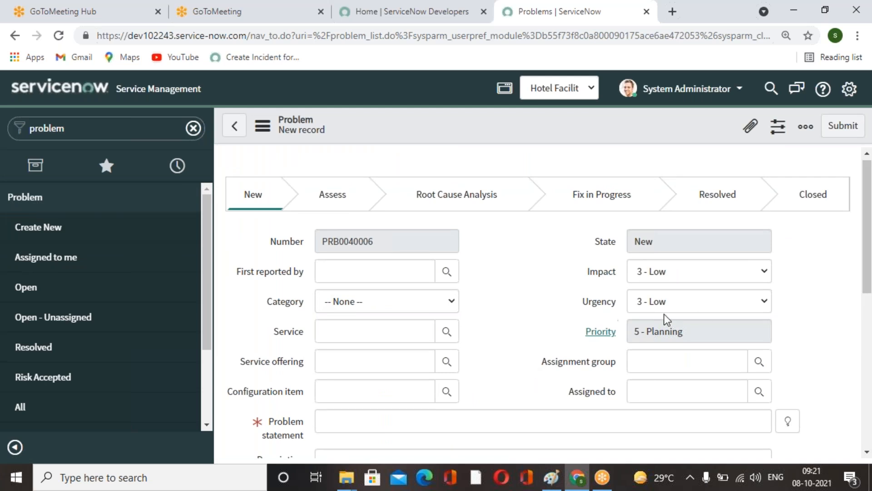
scroll(595, 317, "down", 6)
scroll(609, 336, "up", 4)
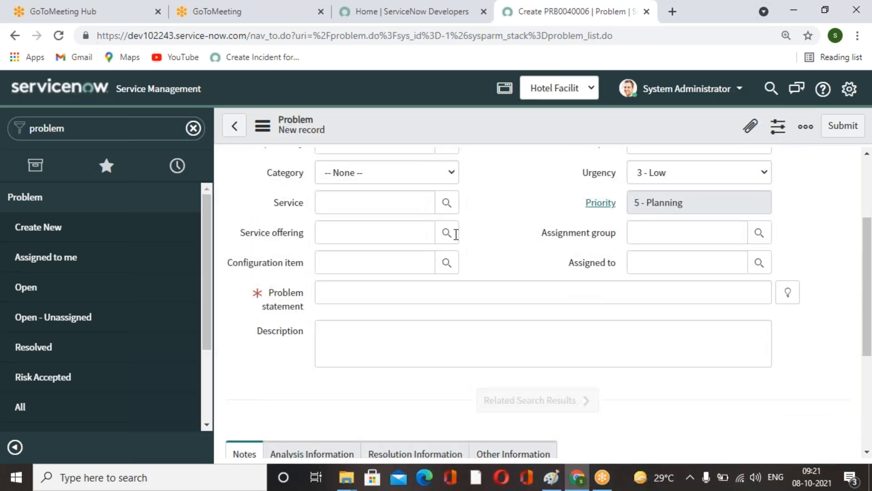
scroll(456, 235, "up", 3)
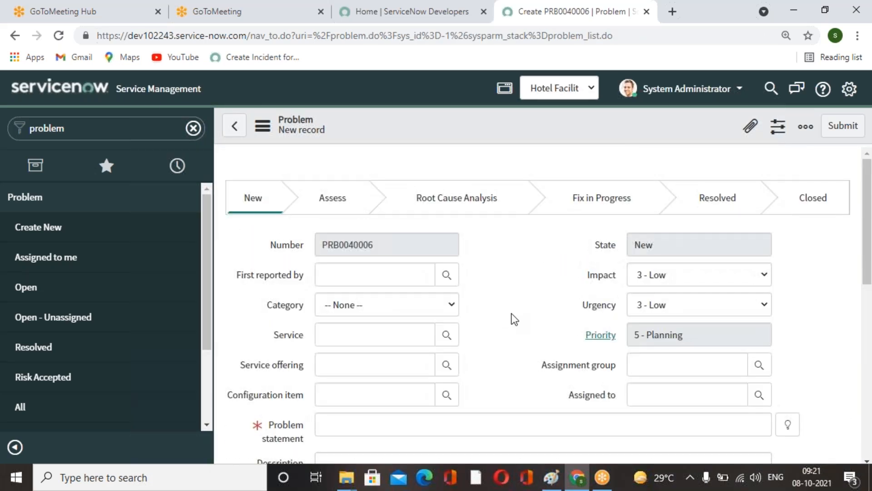
scroll(512, 318, "down", 2)
scroll(512, 317, "up", 2)
scroll(547, 318, "down", 1)
scroll(547, 318, "up", 1)
Open the Problem form layout configuration, switching the application scope to Global.
right_click(479, 130)
mouse_move(544, 161)
left_click(620, 182)
scroll(668, 354, "down", 6)
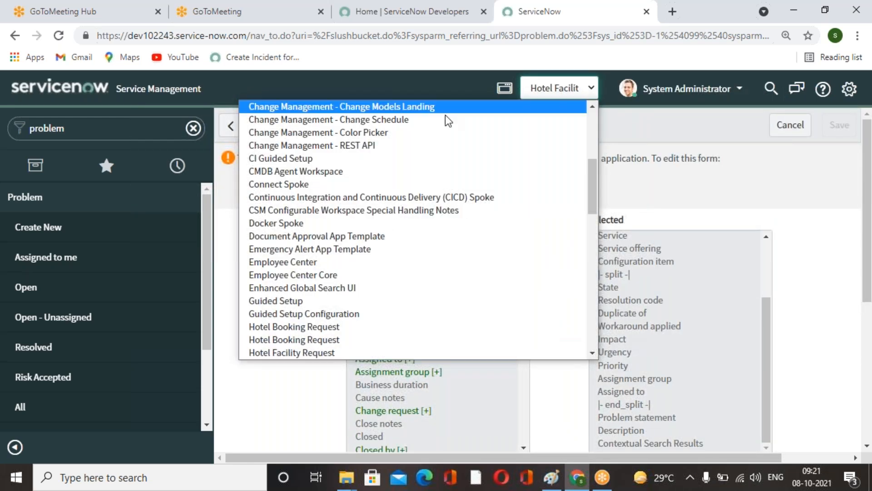
scroll(400, 184, "up", 10)
left_click(343, 107)
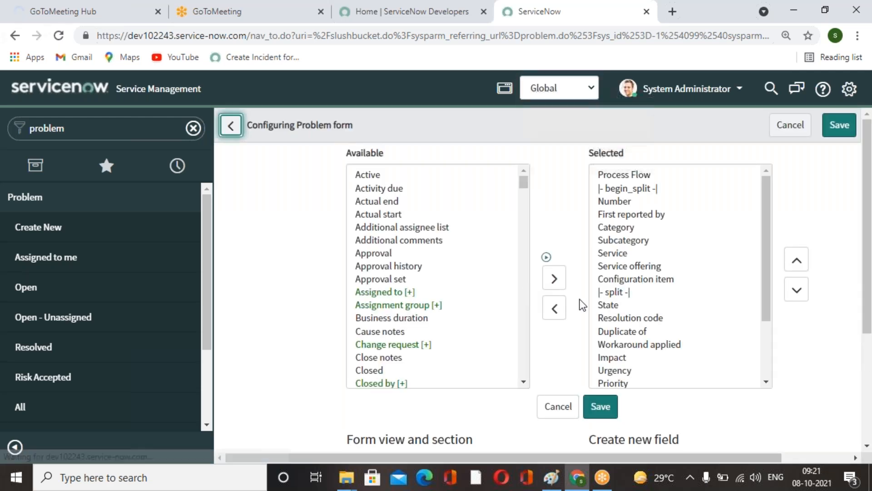
Start a new field on the Problem form layout named Emp Department.
scroll(661, 347, "down", 4)
left_click(735, 271)
type("EMp")
key("BackSpace")
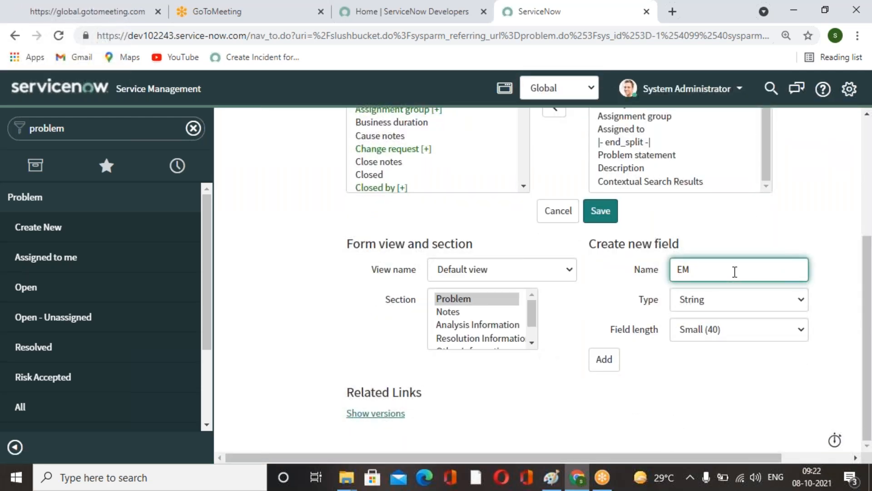
type("mp ")
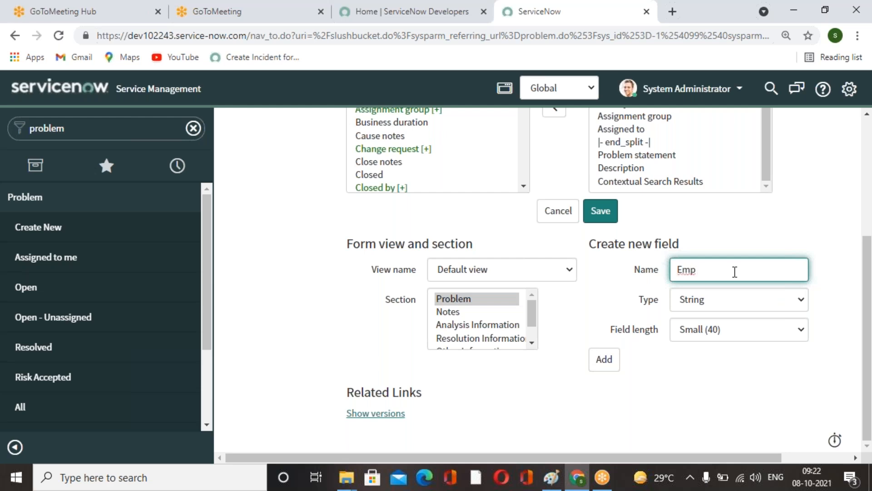
type("Department")
left_click(799, 207)
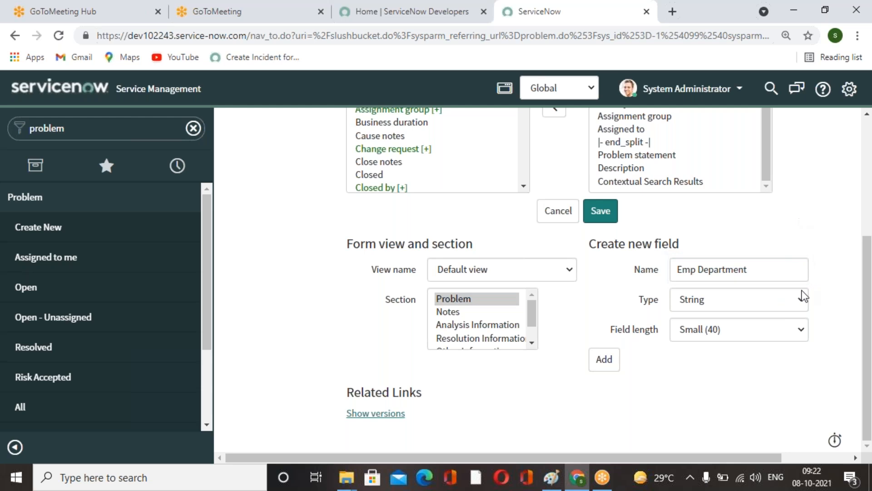
Set the new field's type to Reference, reference the Department [cmn_department] table, and add it.
left_click(802, 300)
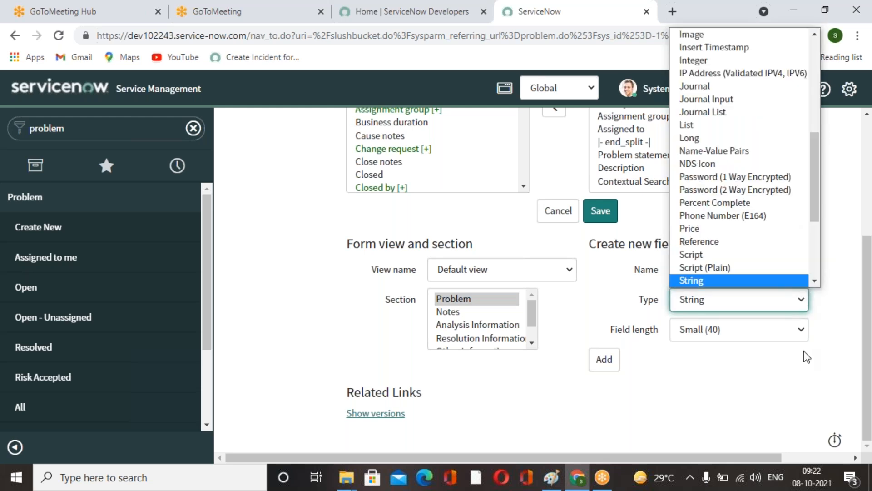
left_click(791, 369)
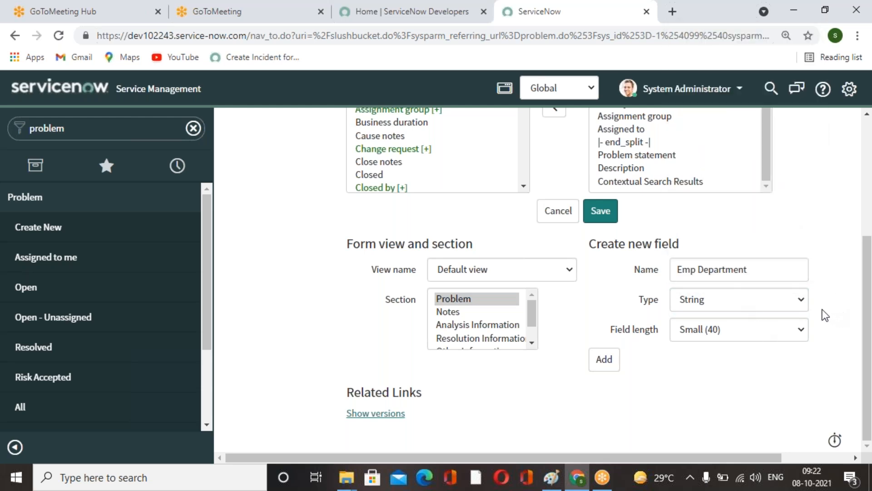
left_click(802, 300)
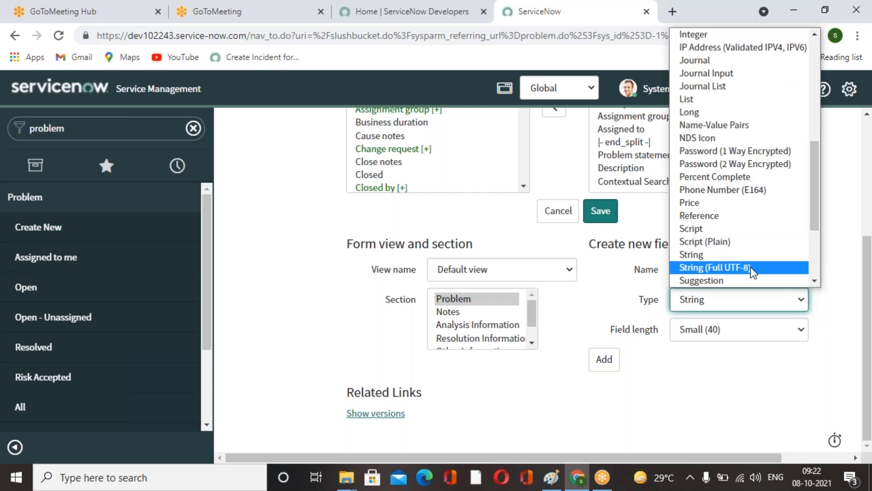
left_click(735, 214)
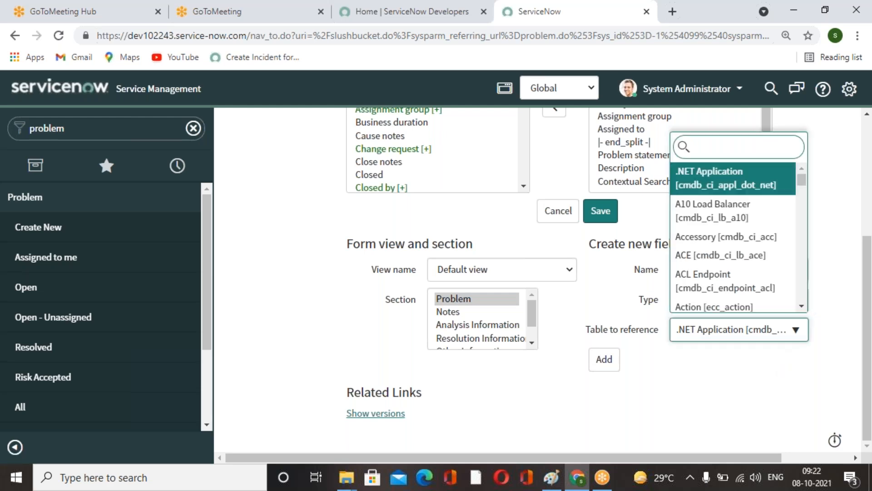
left_click(721, 402)
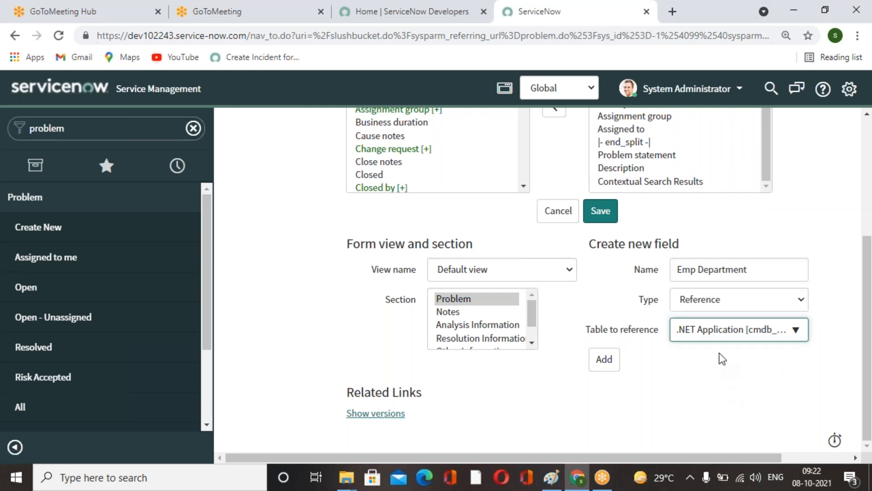
left_click(714, 336)
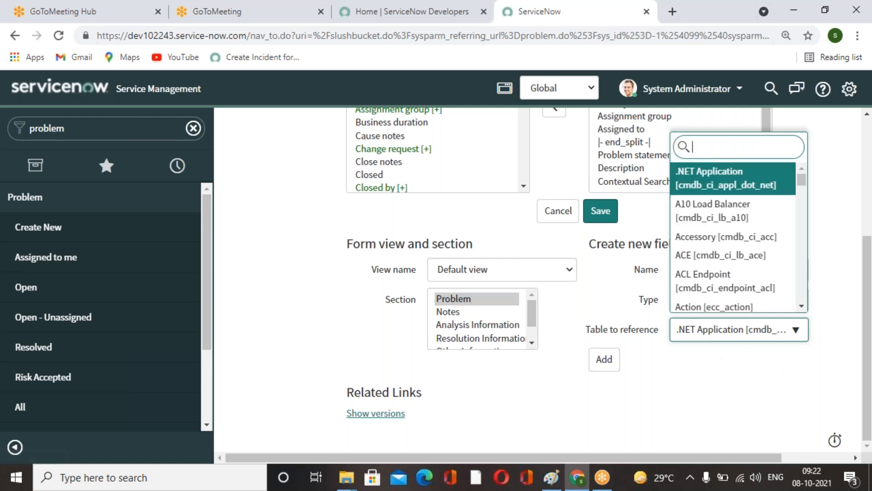
type("cmn_depart")
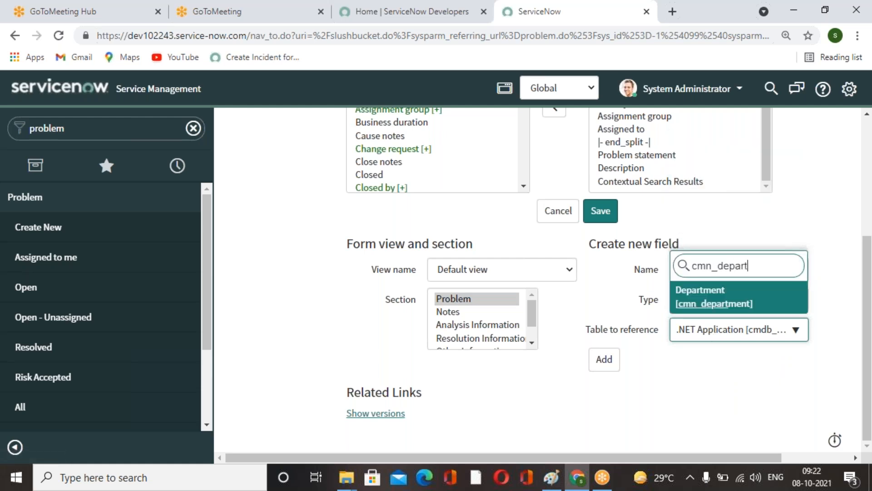
left_click(728, 304)
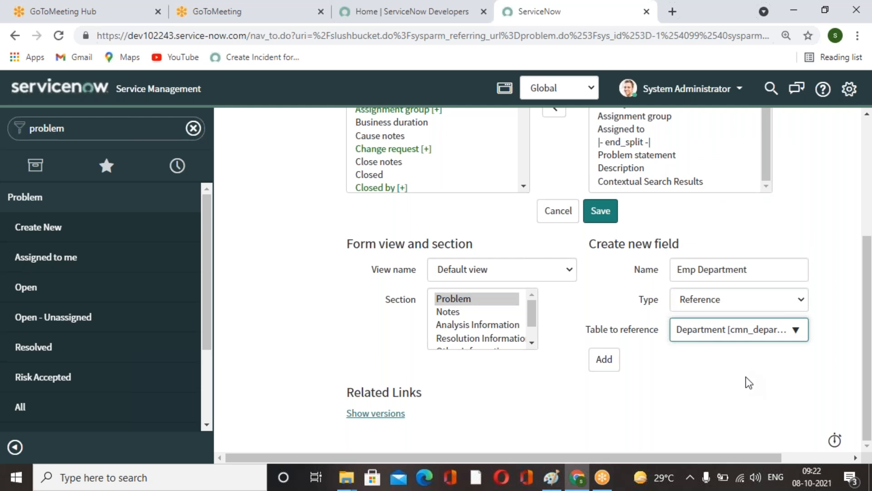
left_click(802, 337)
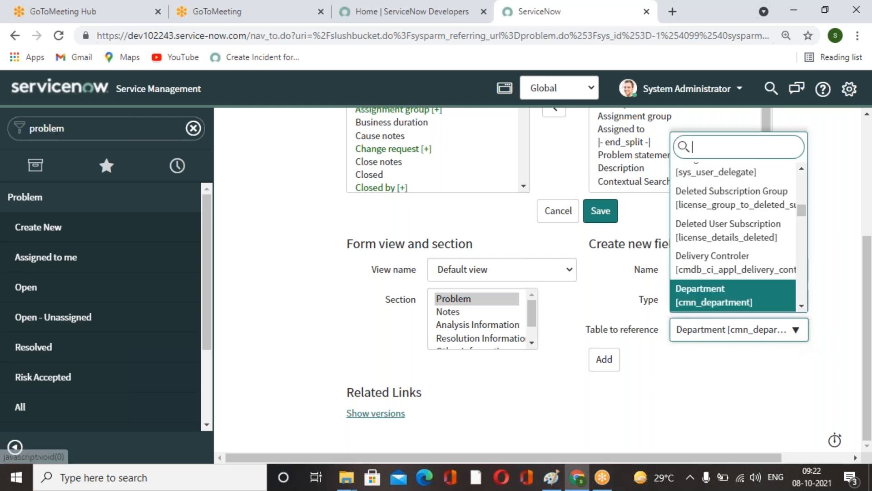
left_click(788, 369)
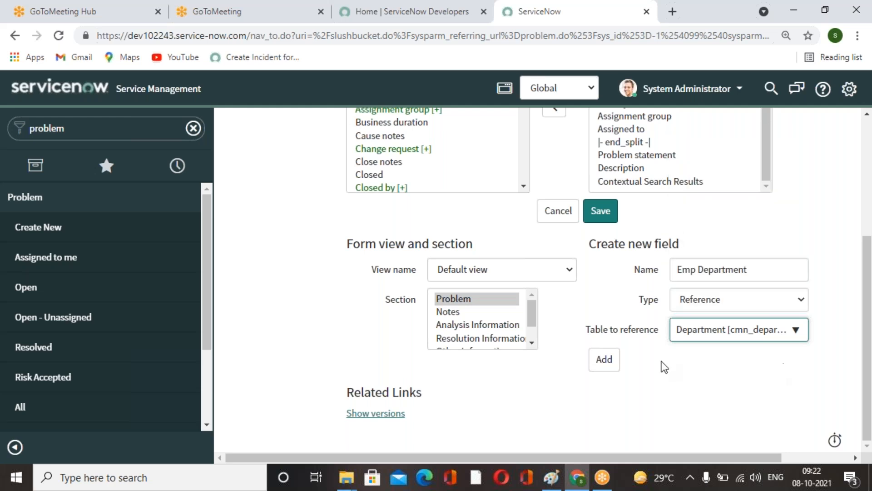
left_click(612, 364)
Add an Emp Designation field of type Choice to the form layout.
left_click(743, 273)
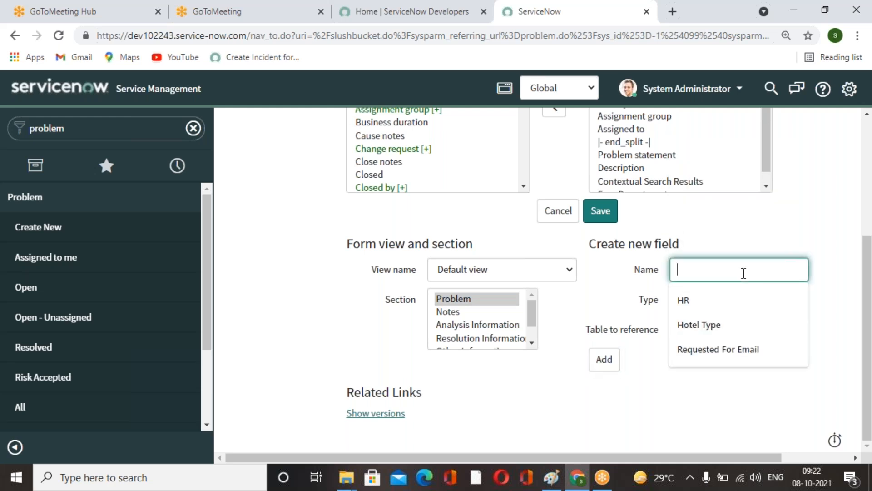
type("Emp Designation")
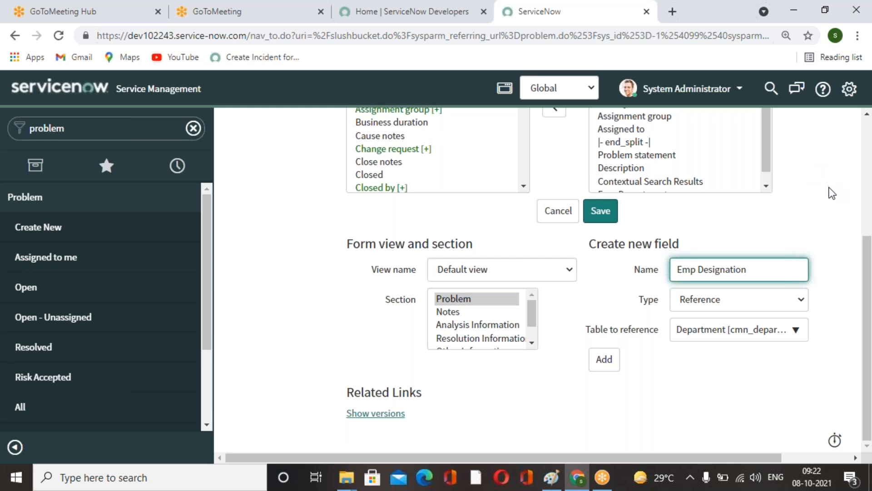
left_click(803, 303)
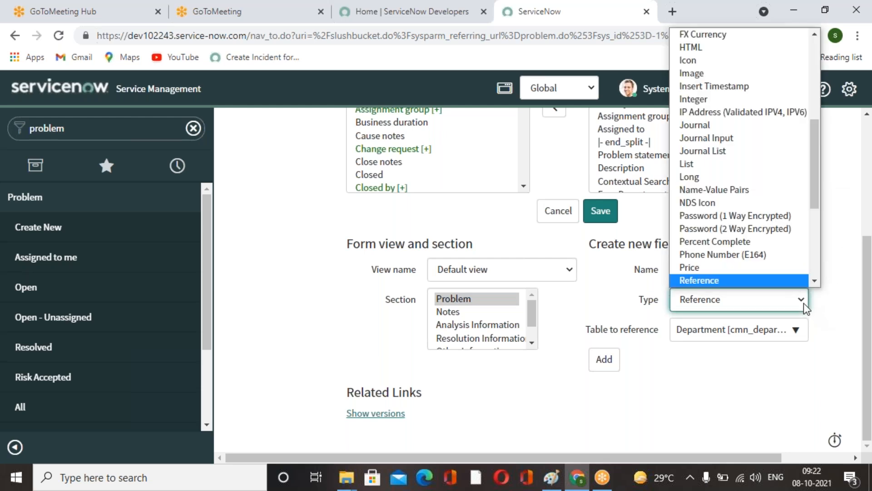
scroll(727, 68, "up", 5)
left_click(703, 71)
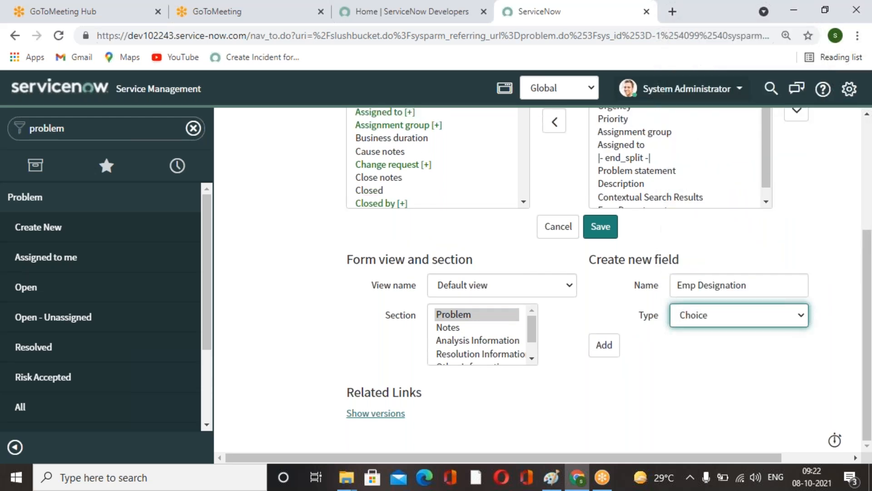
left_click(608, 350)
Add a Hotel Type field of type Choice to the form layout.
left_click(713, 288)
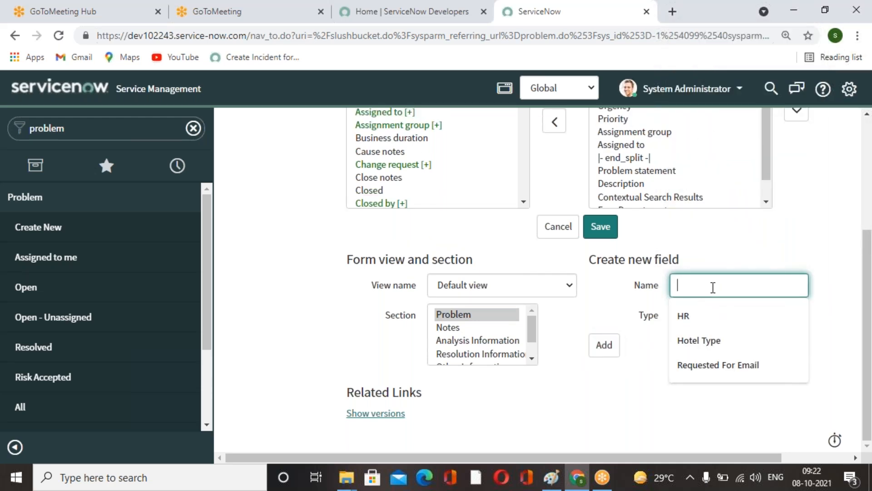
type("Hotel Type")
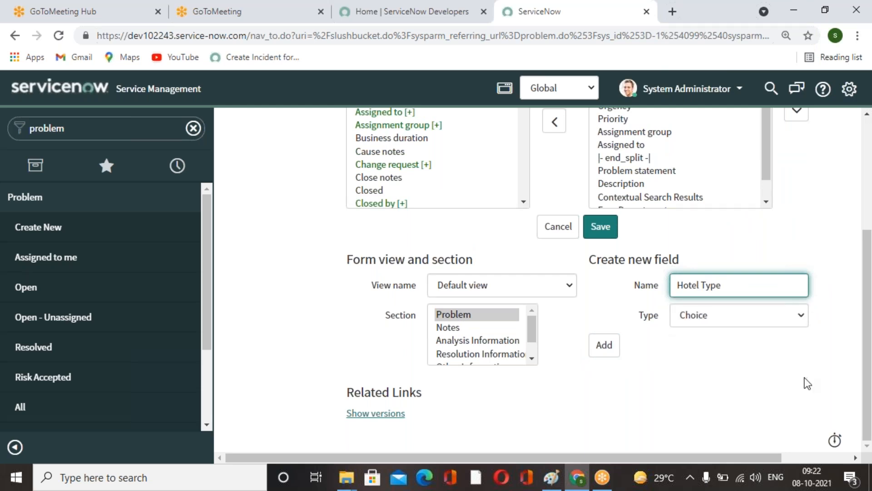
left_click(612, 359)
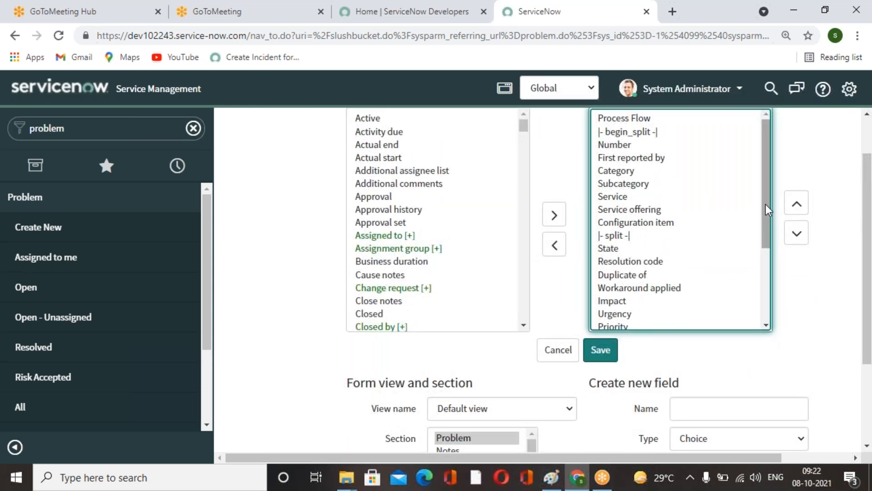
Move Emp Department, Emp Designation and Hotel Type above the end split in the selected fields and save the layout.
left_click_drag(767, 205, 767, 359)
left_click_drag(636, 321, 634, 292)
left_click(796, 204)
left_click(797, 205)
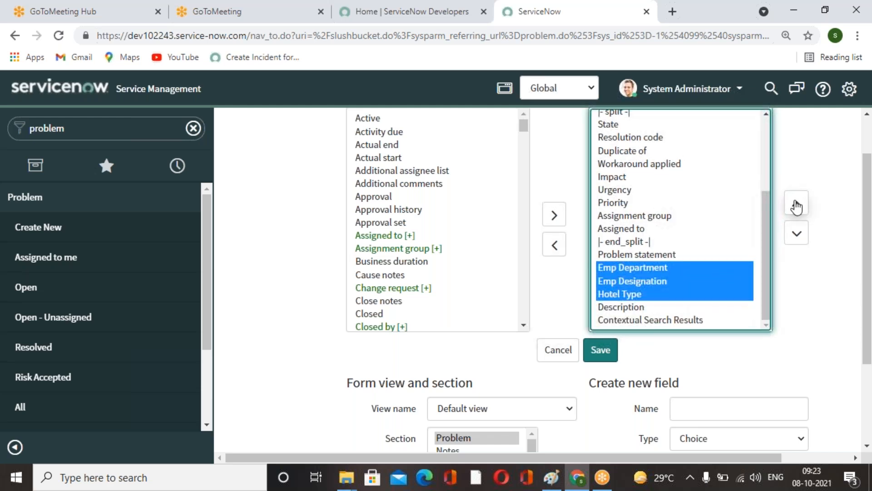
left_click(797, 205)
left_click(796, 205)
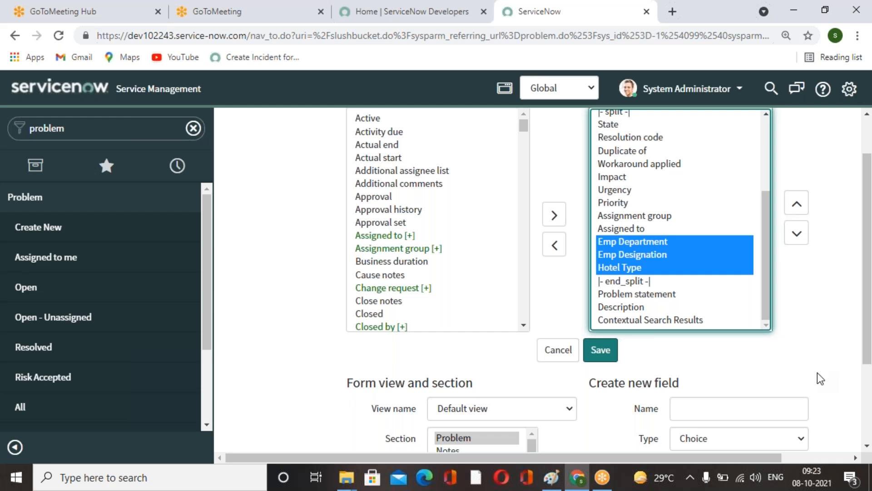
left_click(600, 356)
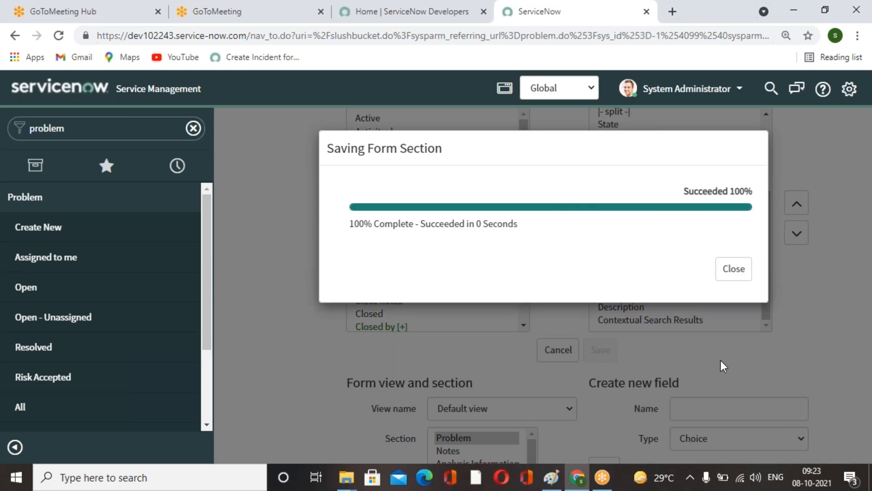
left_click(737, 275)
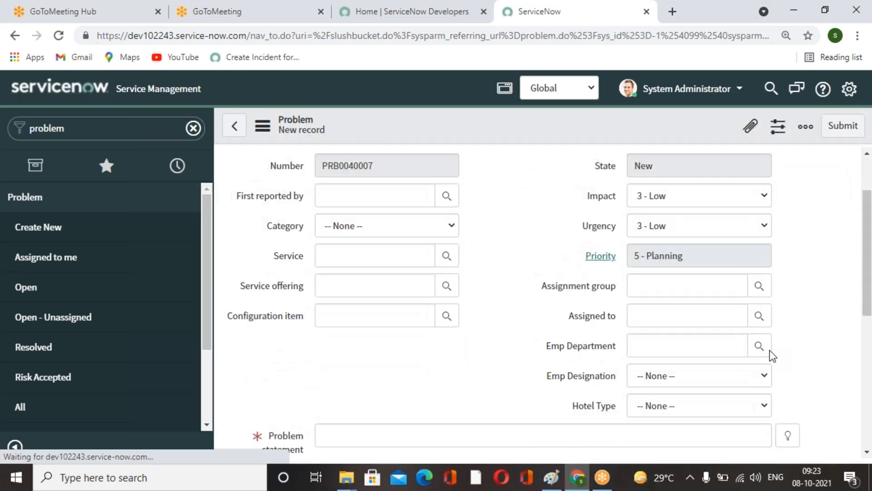
Pick IT as the Emp Department on the new Problem form and open the Emp Designation choices.
scroll(770, 350, "down", 3)
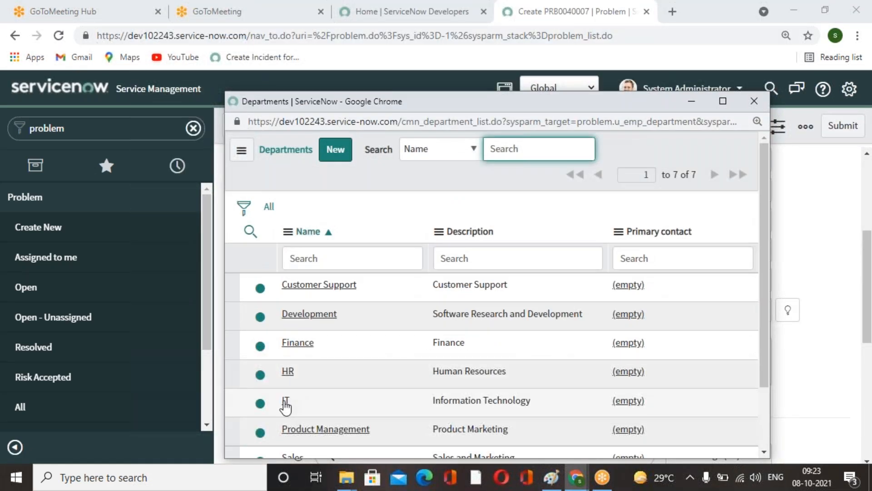
left_click(285, 403)
left_click(745, 258)
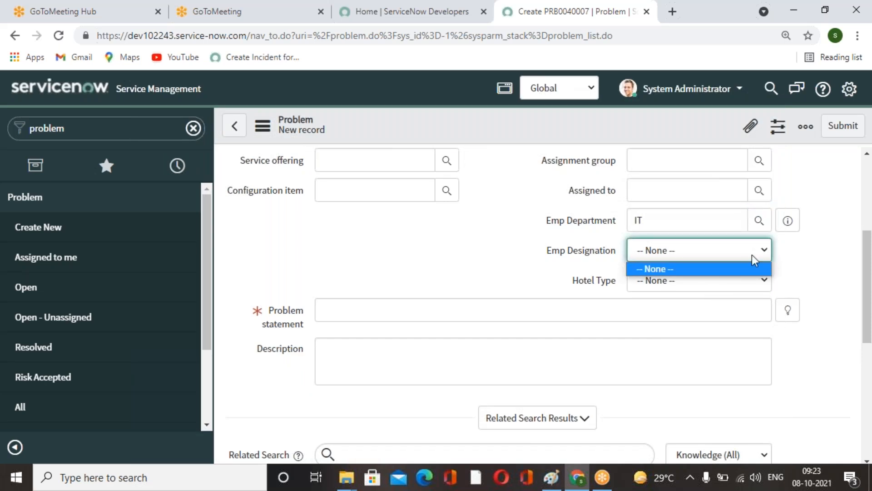
left_click(639, 269)
Open the Emp Designation field's dictionary entry and switch it to the Advanced view.
right_click(571, 251)
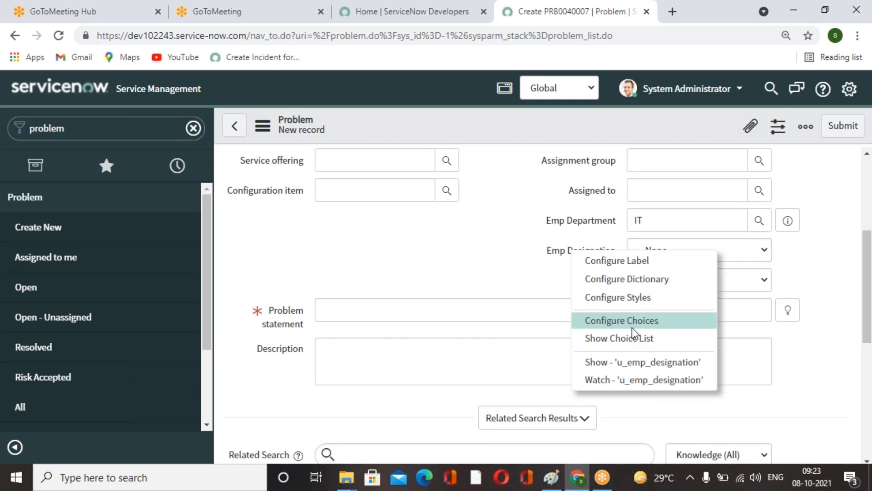
left_click(632, 279)
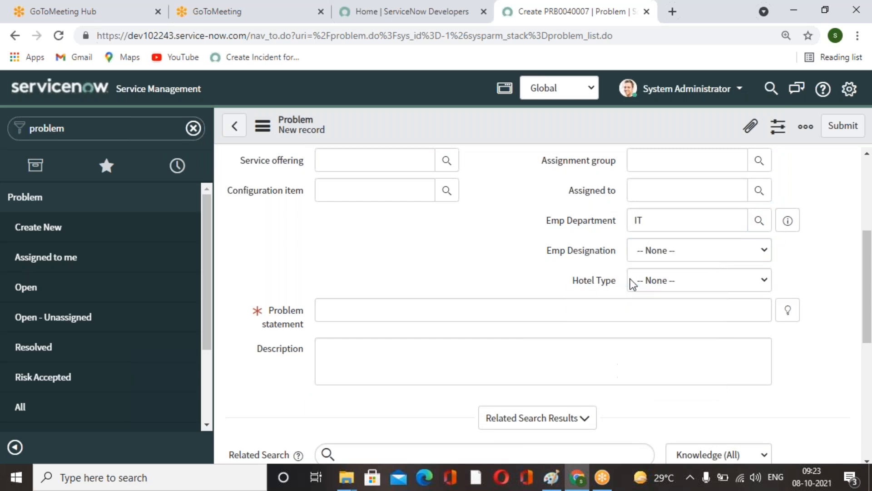
left_click(495, 109)
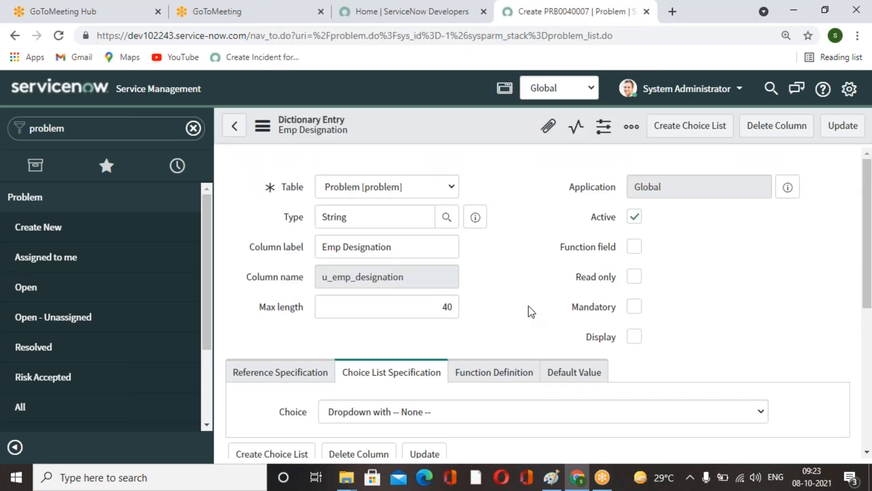
scroll(528, 306, "down", 5)
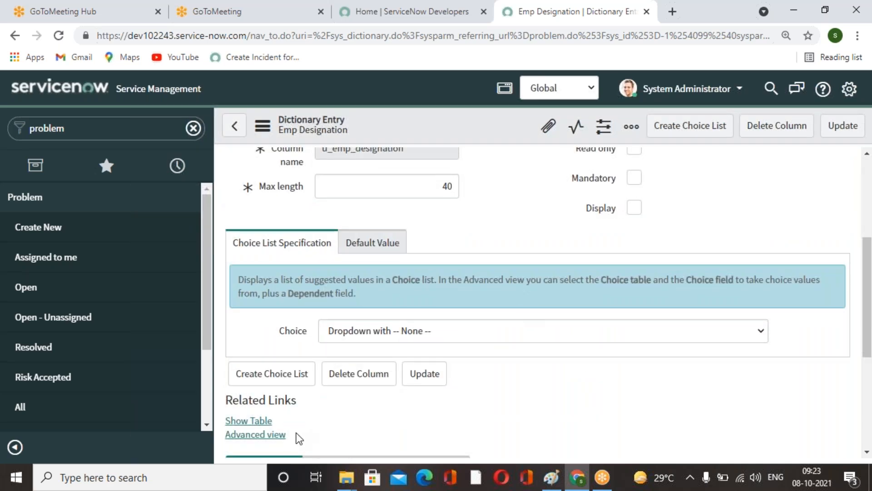
left_click(282, 435)
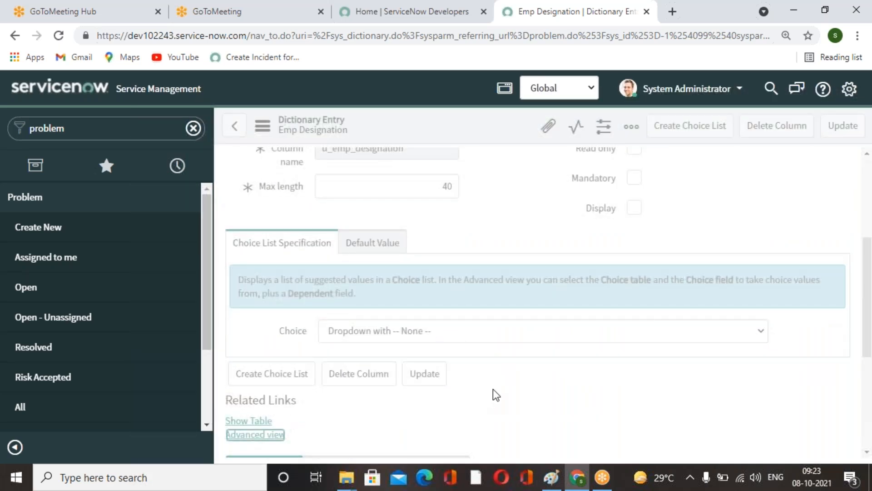
scroll(558, 351, "down", 4)
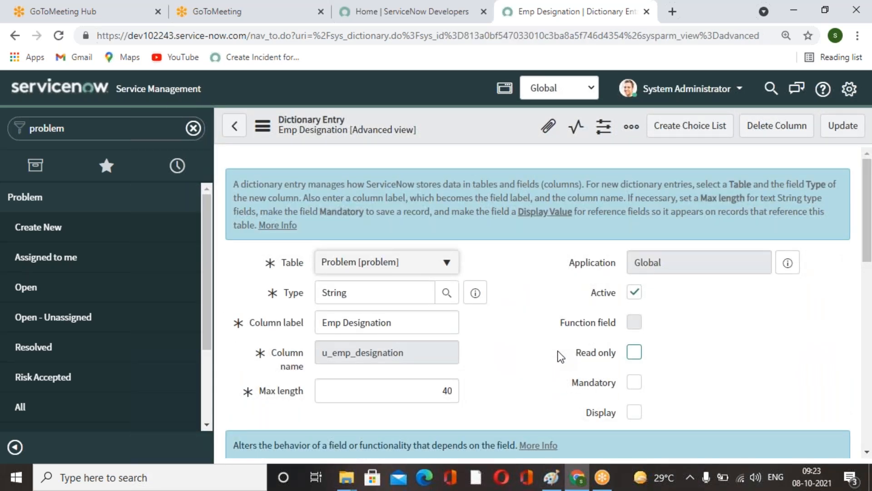
Change the Emp Designation field's type to Choice in its dictionary entry.
scroll(516, 363, "down", 3)
scroll(517, 364, "up", 3)
left_click(362, 289)
double_click(362, 288)
type("choice")
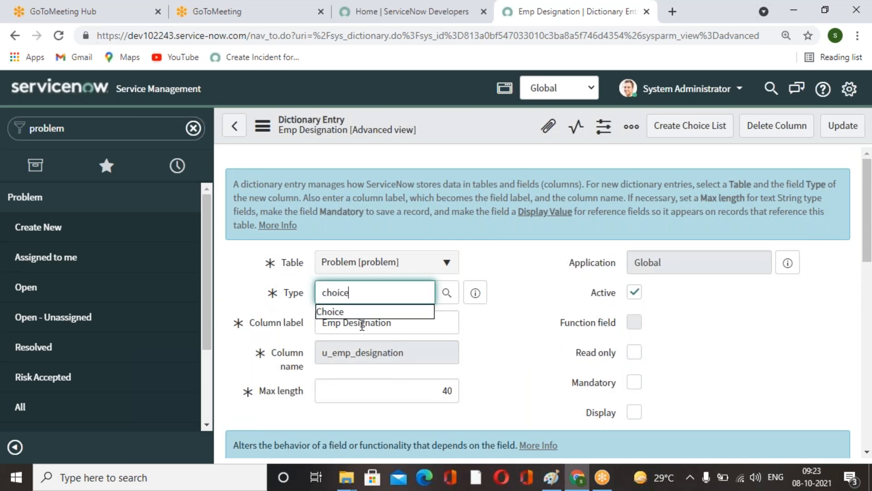
left_click(367, 313)
scroll(390, 364, "down", 9)
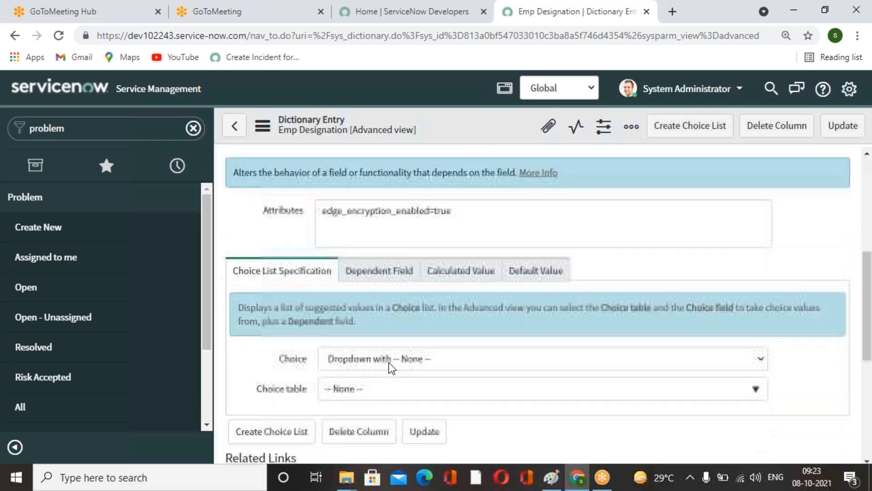
scroll(361, 363, "up", 3)
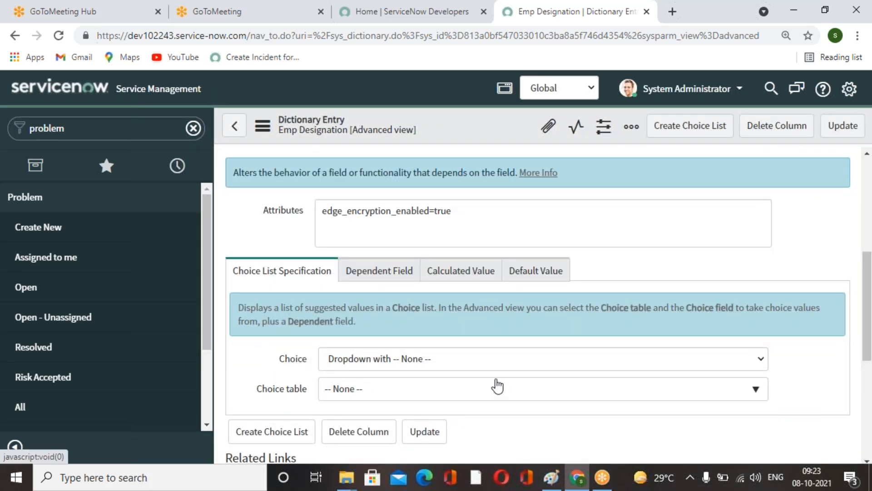
Set the Emp Designation choice table to User [sys_user] and choice field to Title, and update the dictionary entry.
left_click(506, 389)
type("s")
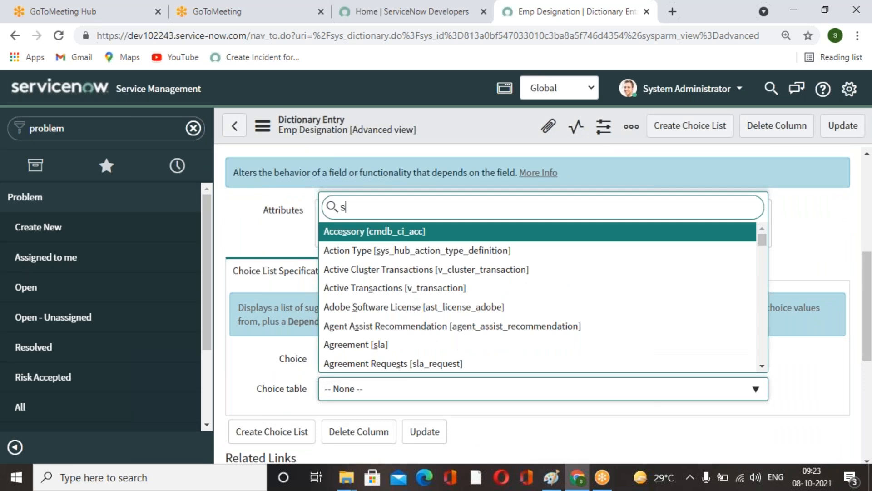
type("ys_user")
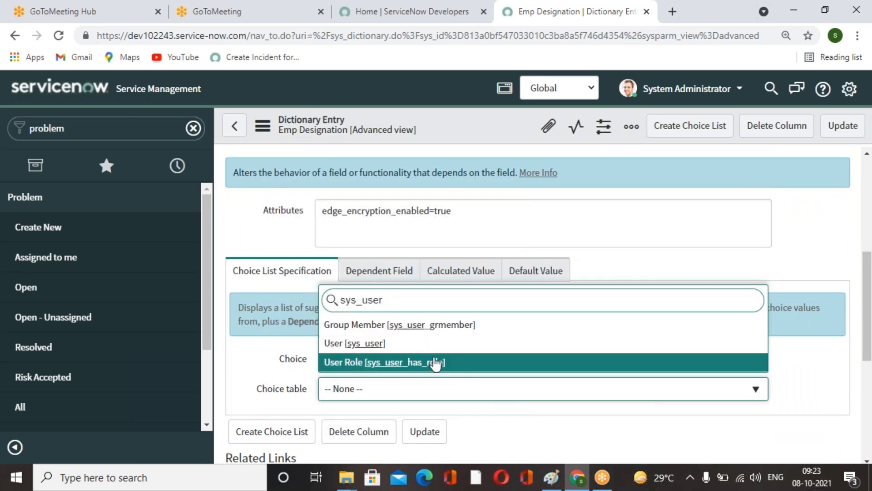
left_click(396, 344)
scroll(603, 402, "down", 3)
left_click(758, 283)
left_click(385, 416)
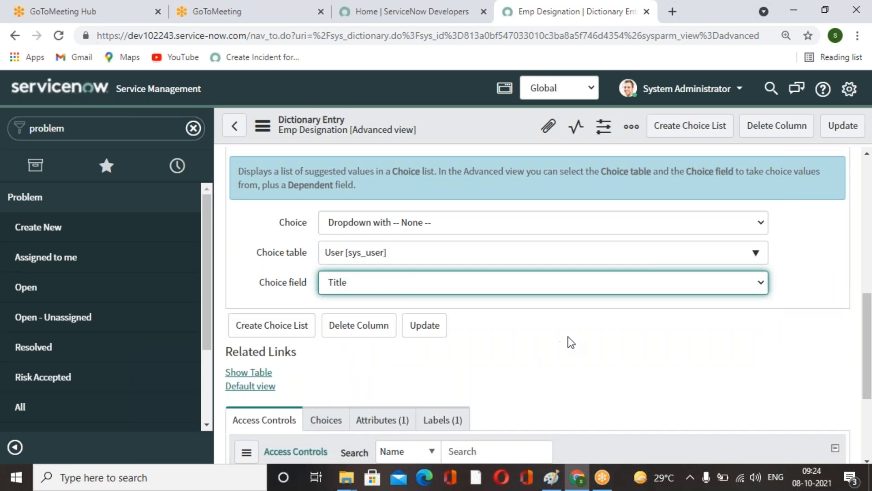
scroll(568, 337, "up", 6)
left_click(841, 129)
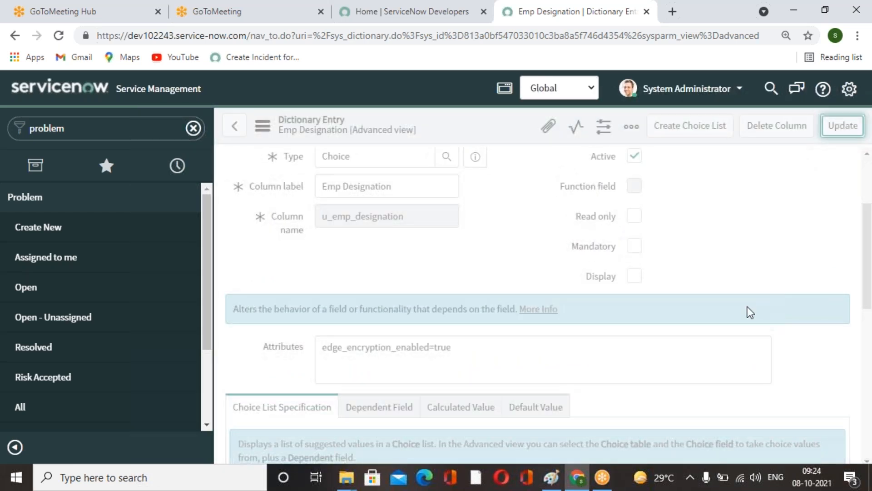
Open Configure Choices for the Hotel Type field on the new Problem form.
scroll(749, 312, "down", 3)
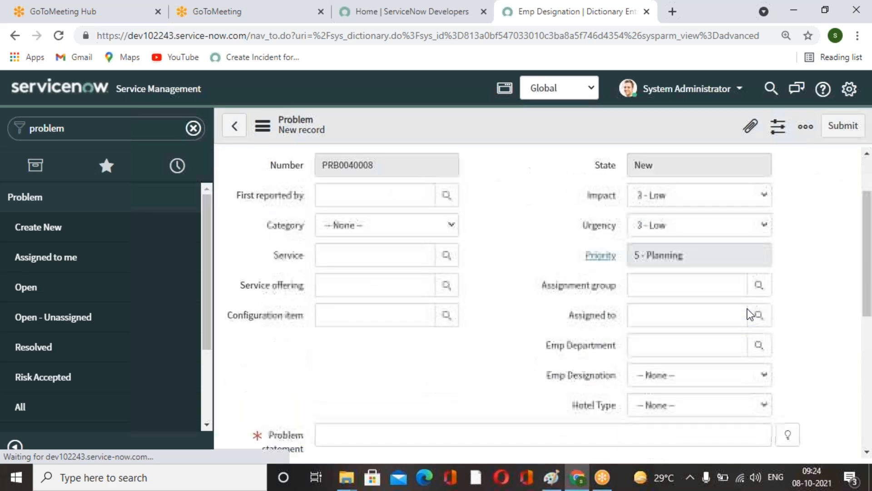
left_click(764, 319)
left_click(767, 313)
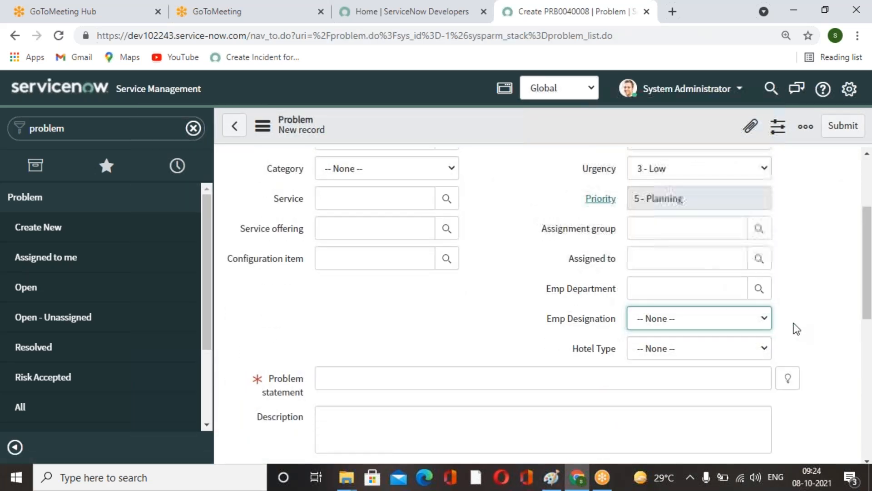
left_click(673, 348)
right_click(595, 351)
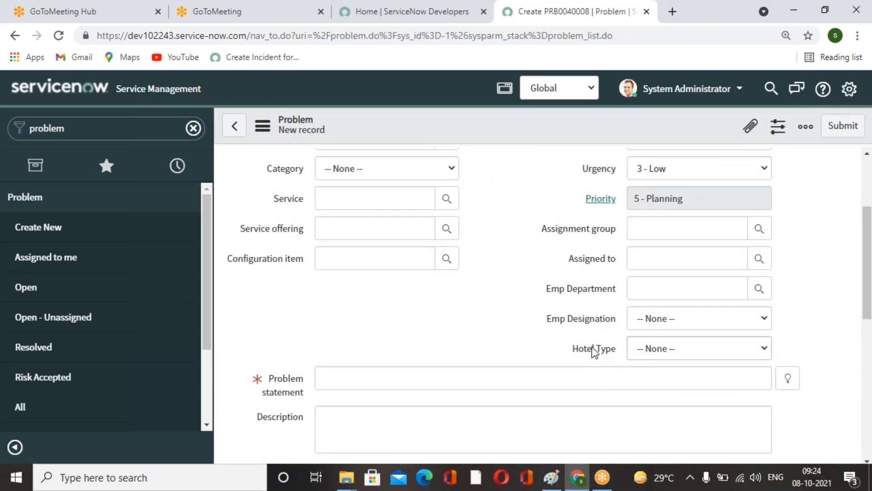
right_click(593, 352)
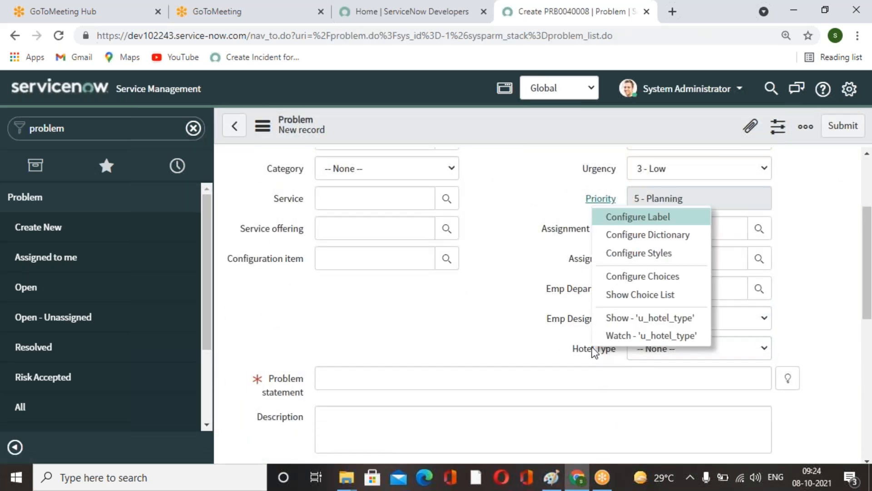
left_click(669, 279)
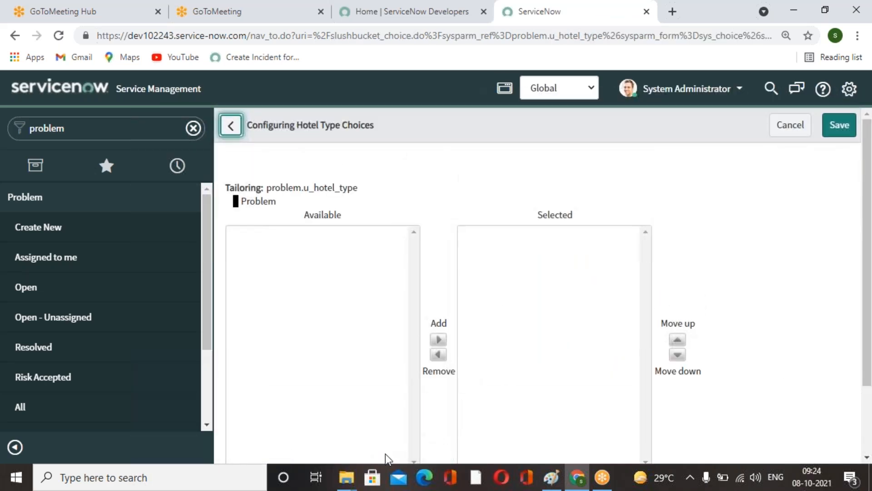
Add 7 - Star and 5 - Star as Hotel Type choices.
scroll(385, 455, "down", 3)
left_click(394, 444)
type("7")
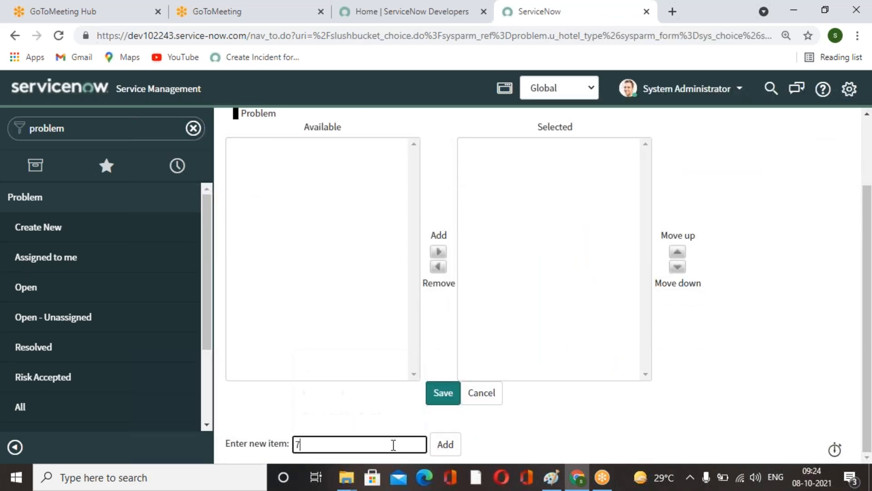
type(" - Star")
left_click(444, 444)
left_click(396, 448)
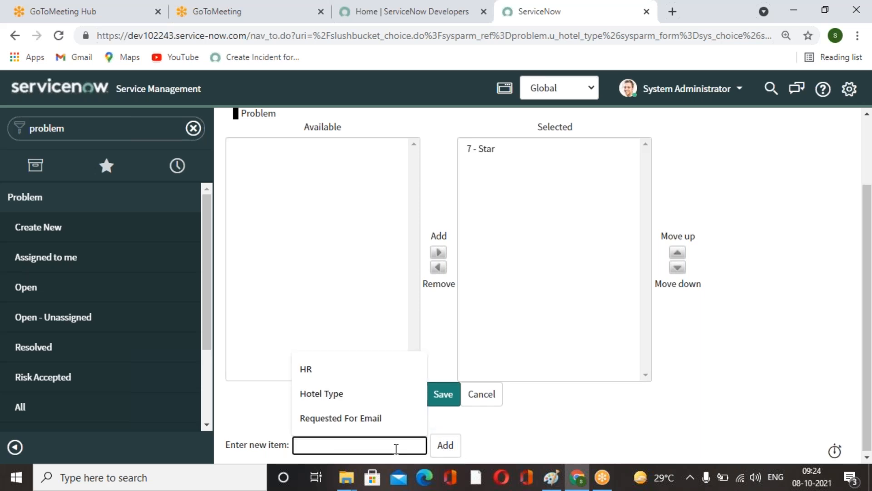
type("5 -")
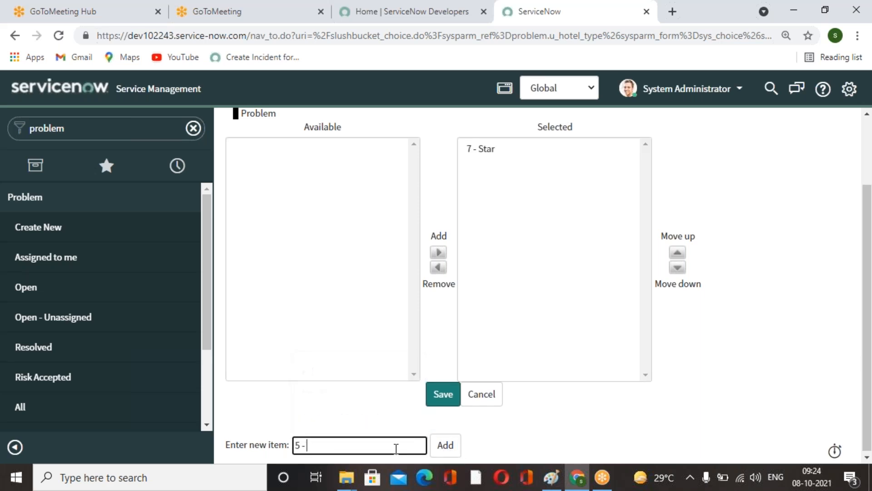
type(" Star")
left_click(447, 446)
Add 4 - Star and 3 - Star as Hotel Type choices.
left_click(375, 448)
type("4 - Star")
left_click(445, 445)
left_click(372, 447)
type("3 - Star")
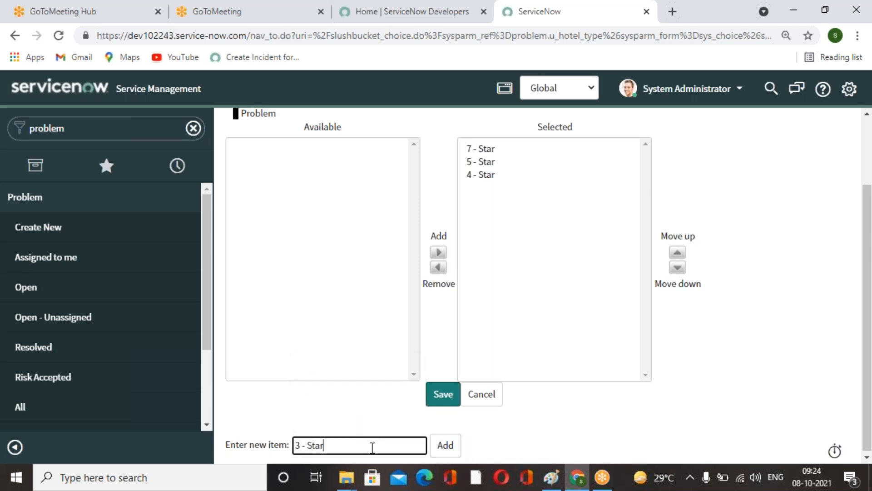
left_click(445, 446)
Add 2 -Star as a Hotel Type choice and save the choice list.
left_click(393, 447)
type("2 -Syata")
left_click(450, 444)
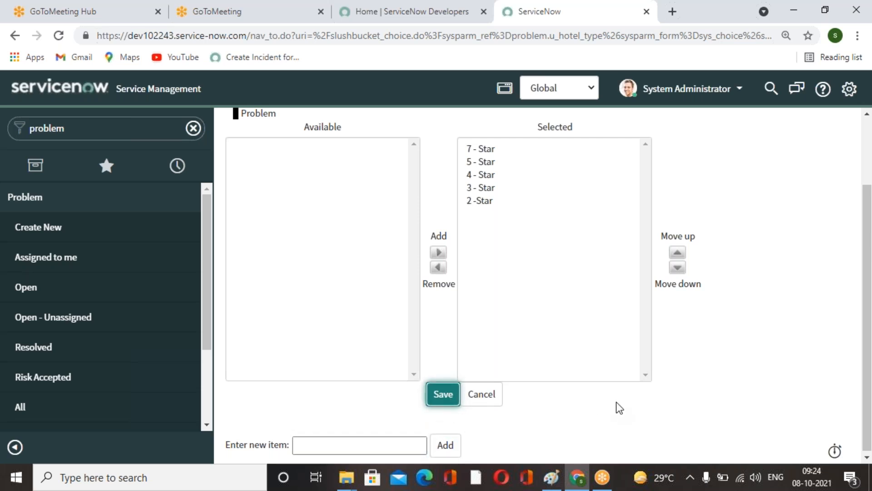
key("Return")
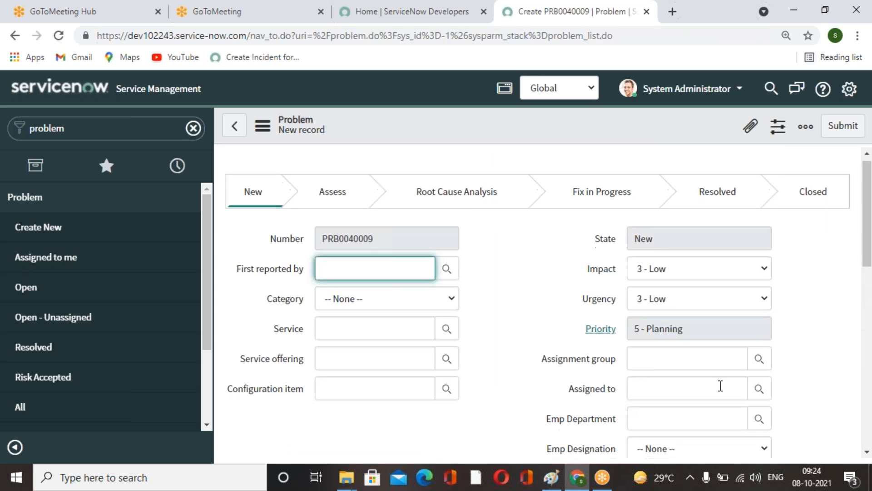
Check the Hotel Type choices on the new Problem form.
scroll(763, 372, "down", 4)
left_click(766, 285)
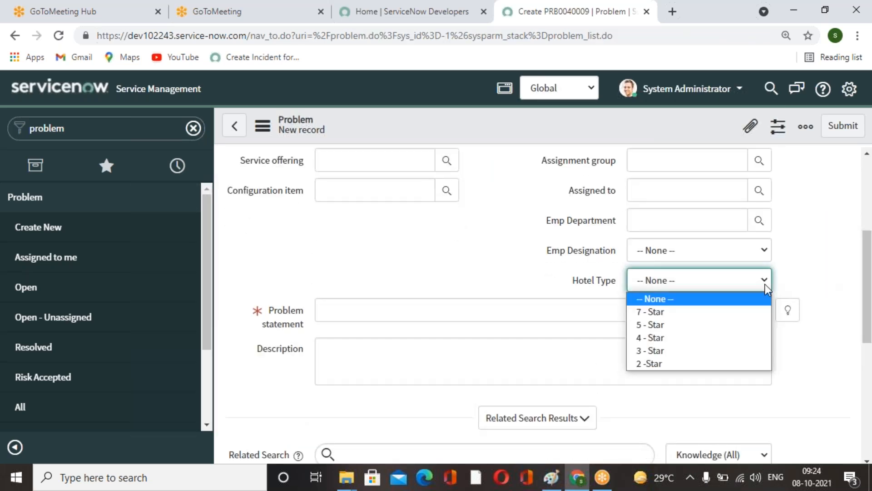
left_click(809, 268)
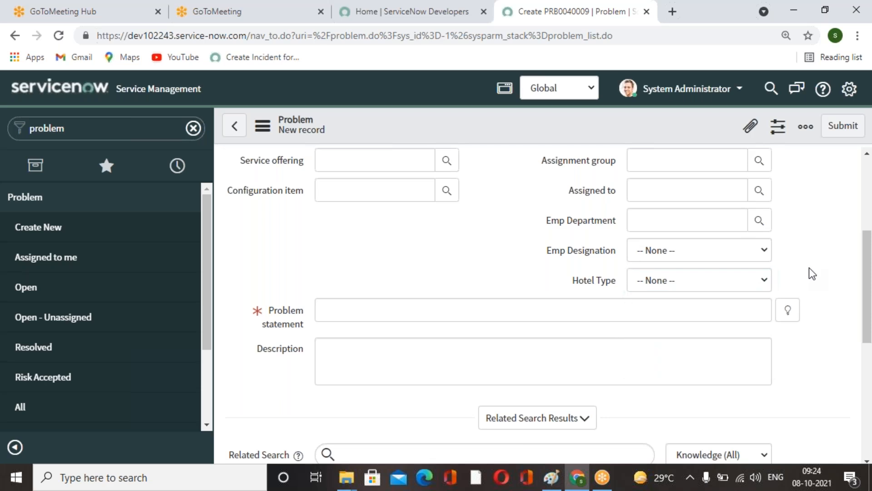
Pick IT as the Emp Department and Director as the Emp Designation on the new Problem form.
left_click(759, 221)
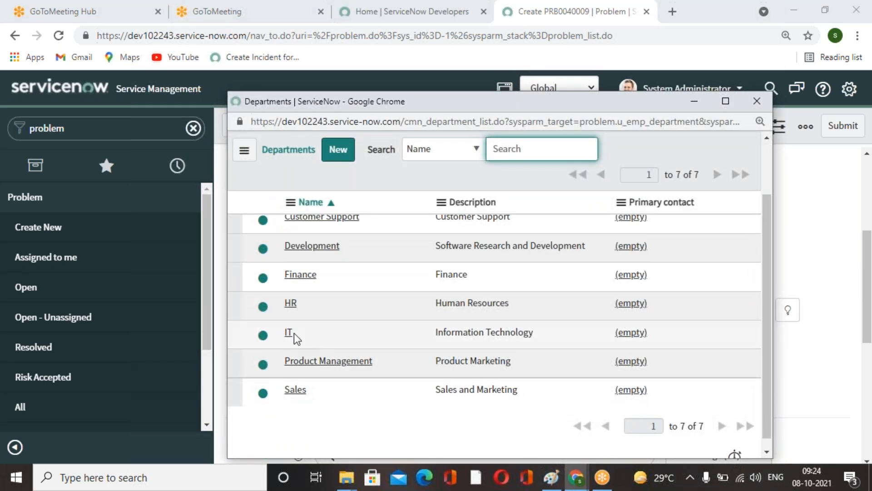
left_click(291, 332)
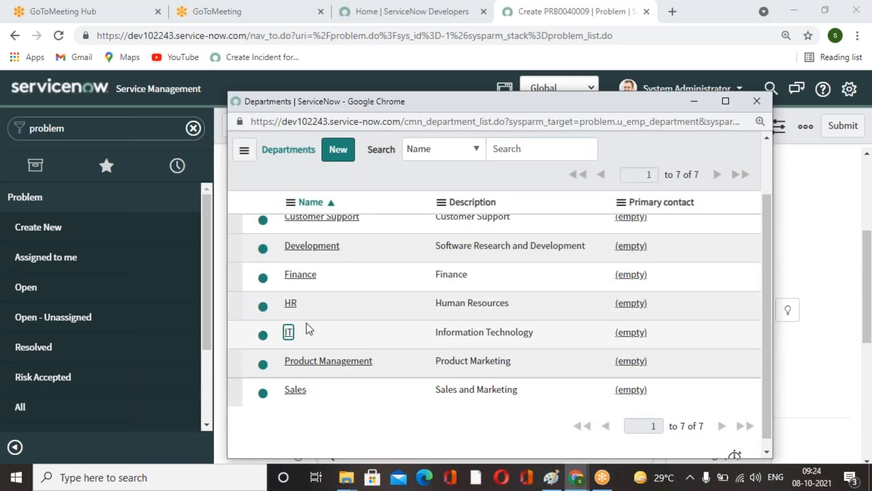
left_click(290, 336)
left_click(758, 249)
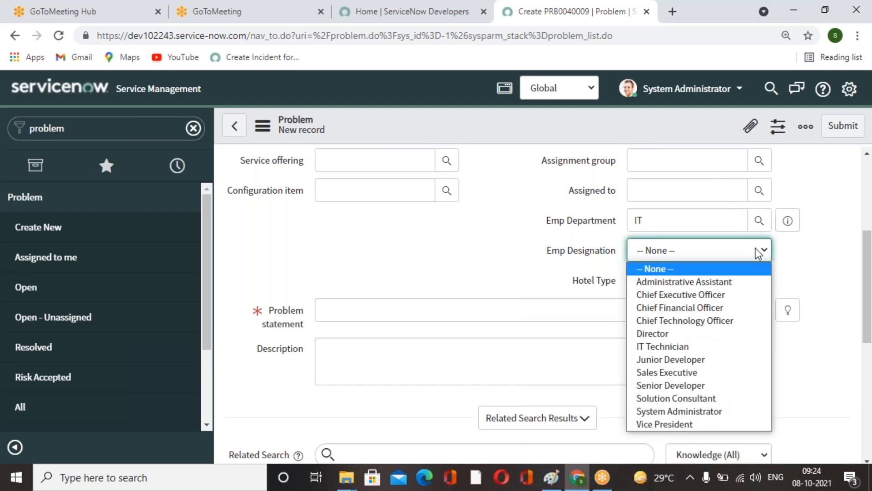
left_click(687, 335)
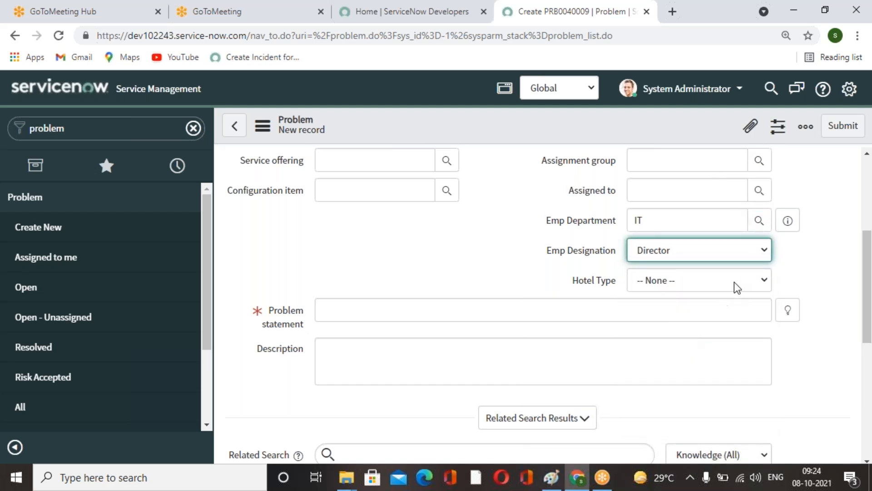
left_click(765, 282)
left_click(803, 282)
scroll(545, 295, "up", 5)
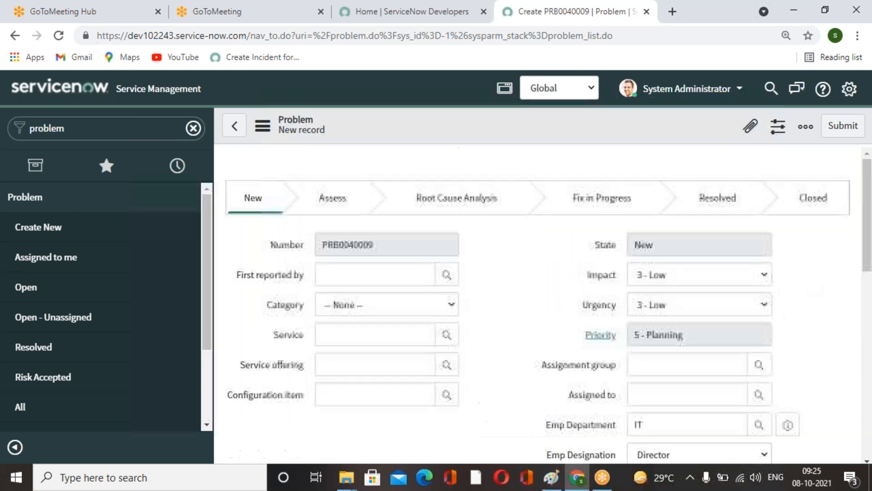
Navigate to System Definition Tables and start a new table record.
left_click(112, 134)
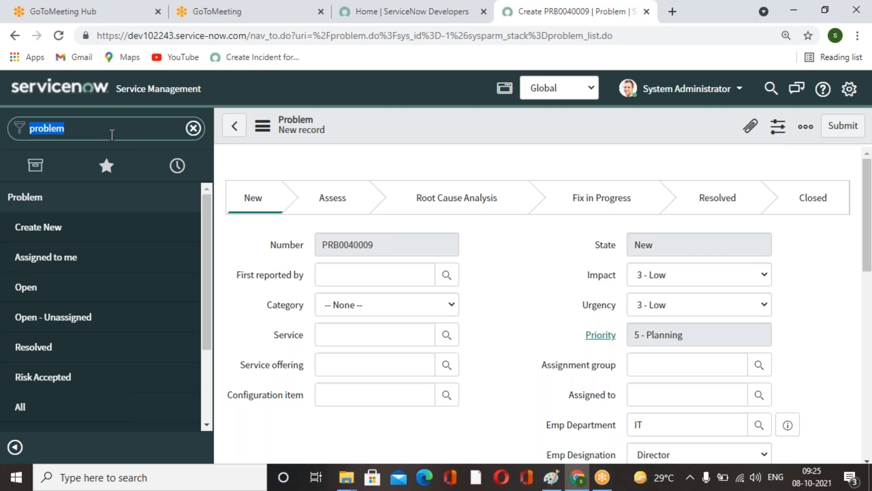
type("tables")
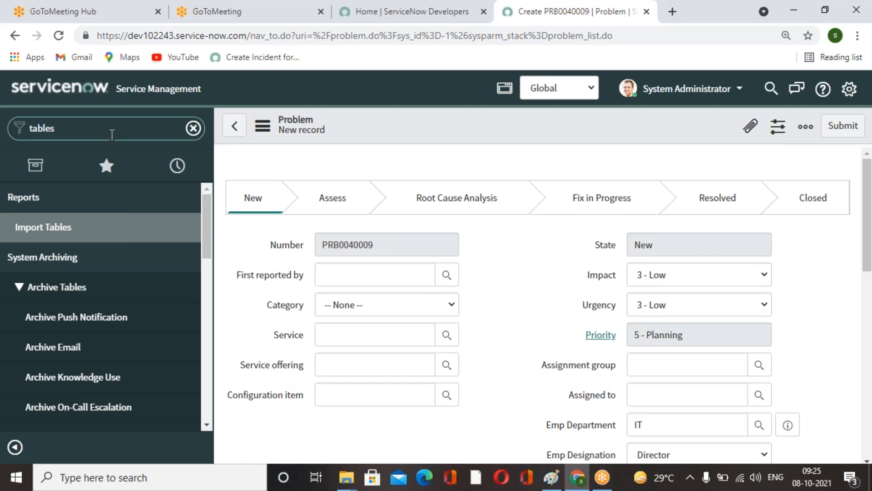
type(" les")
scroll(93, 331, "down", 6)
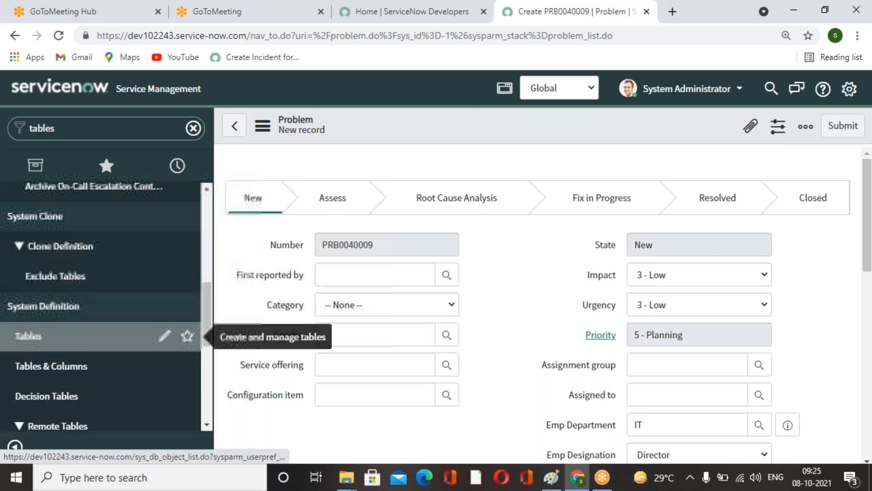
left_click(83, 348)
left_click(500, 111)
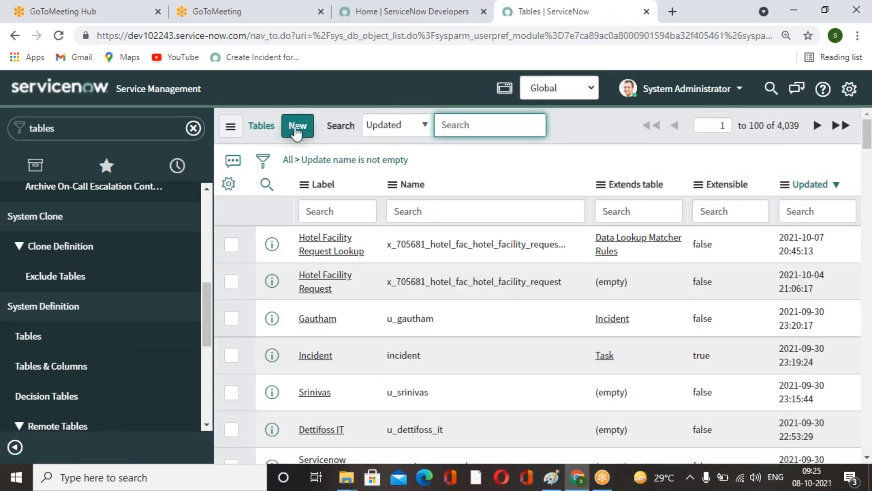
left_click(296, 129)
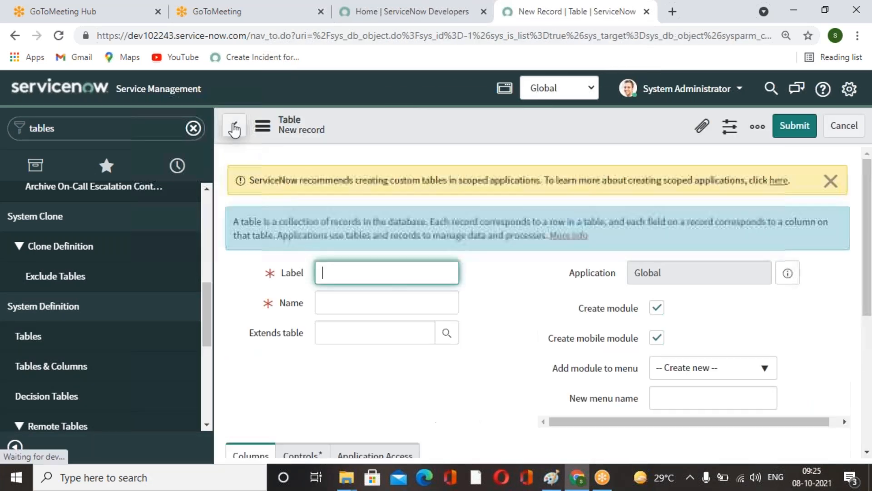
left_click(234, 127)
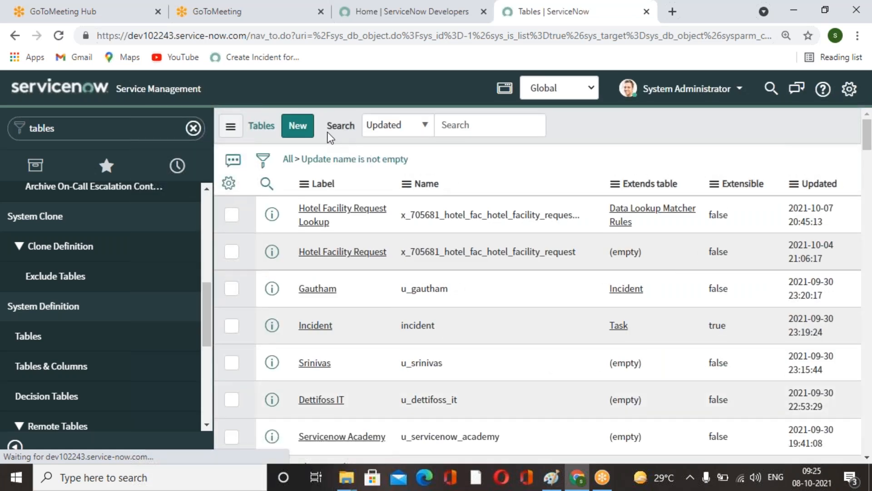
left_click(304, 129)
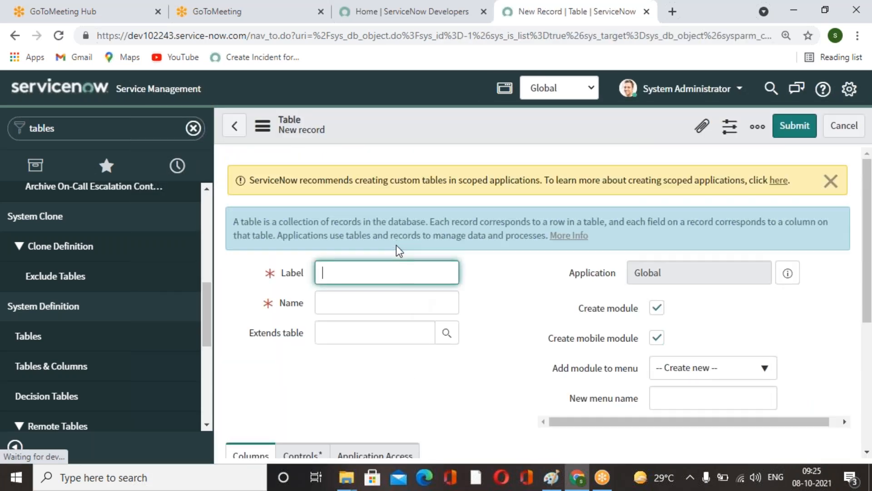
Label the new table Testing lookup rule table.
type("Testin")
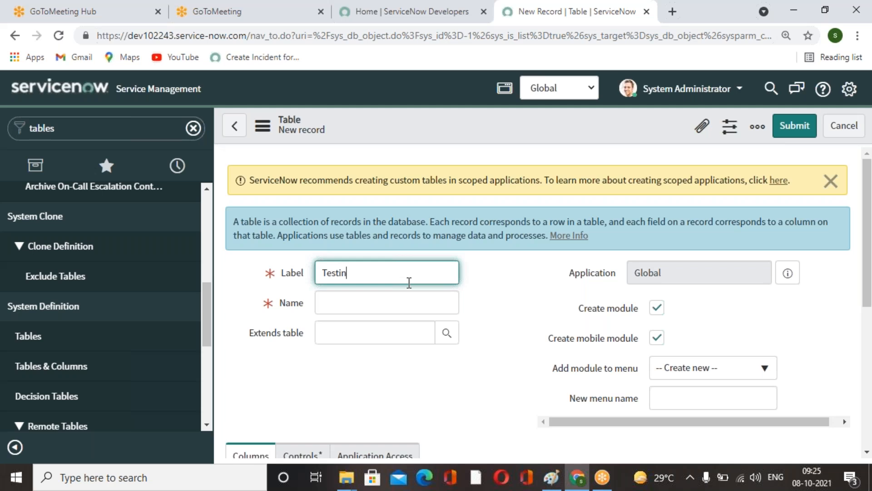
type("g lookup rule")
left_click(439, 279)
type("table")
left_click(489, 355)
Make the table extend Data Lookup Matcher Rules and submit it.
left_click(408, 337)
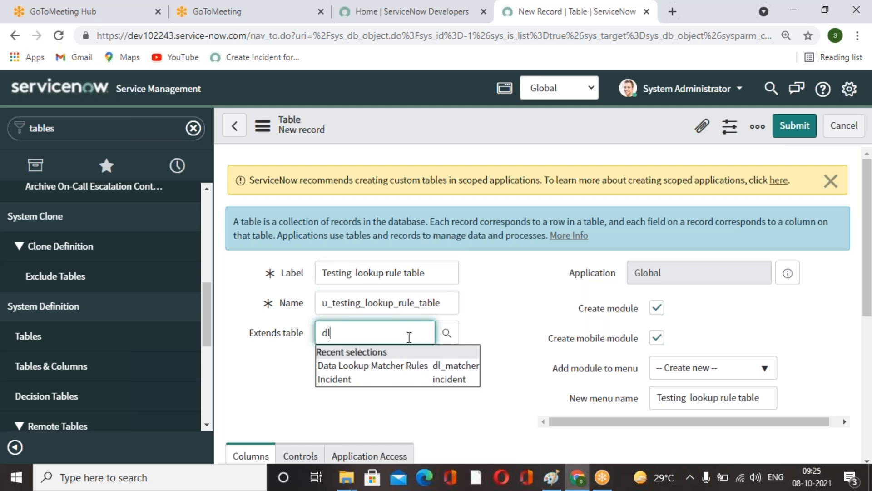
type("dl")
left_click(473, 364)
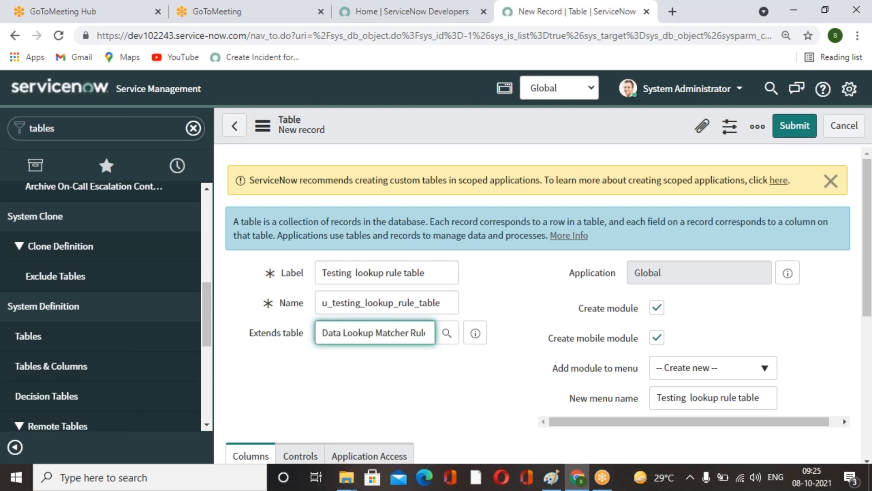
left_click(492, 378)
scroll(496, 377, "down", 3)
scroll(497, 377, "up", 3)
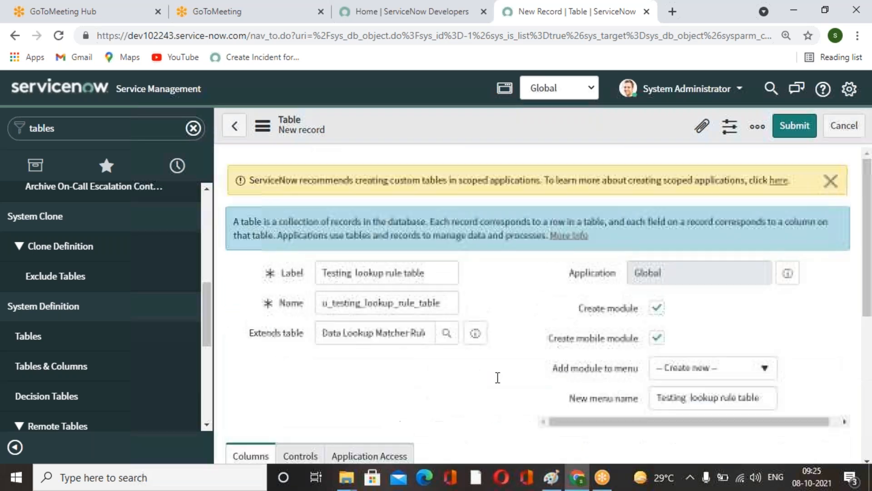
left_click(795, 127)
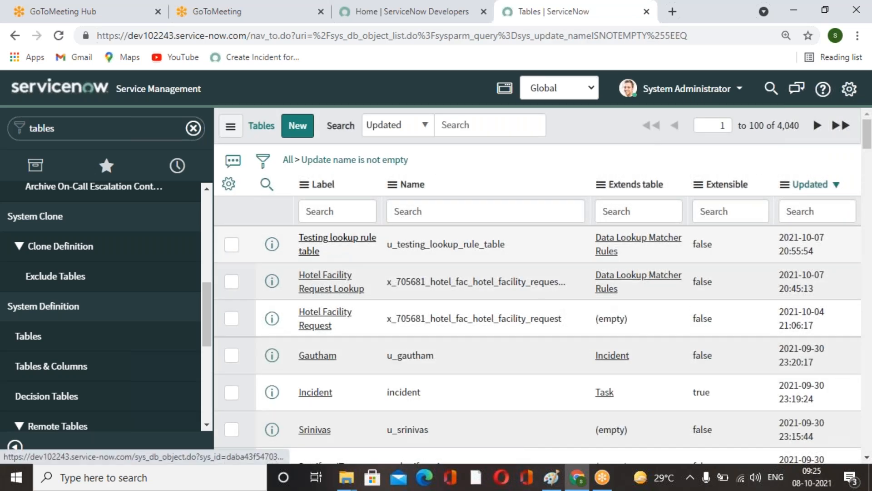
Open the Testing lookup rule table record and reload its form.
left_click(338, 238)
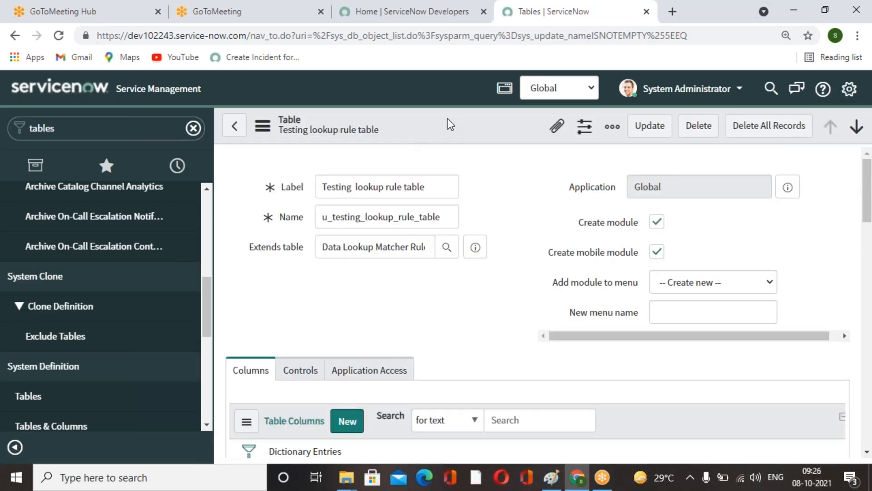
right_click(449, 119)
left_click(759, 282)
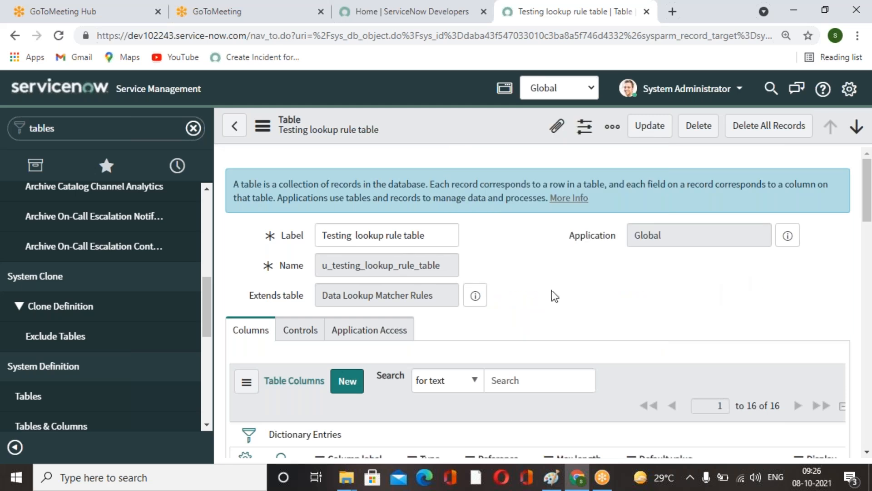
Open the table's form and start configuring its form layout.
scroll(552, 289, "down", 10)
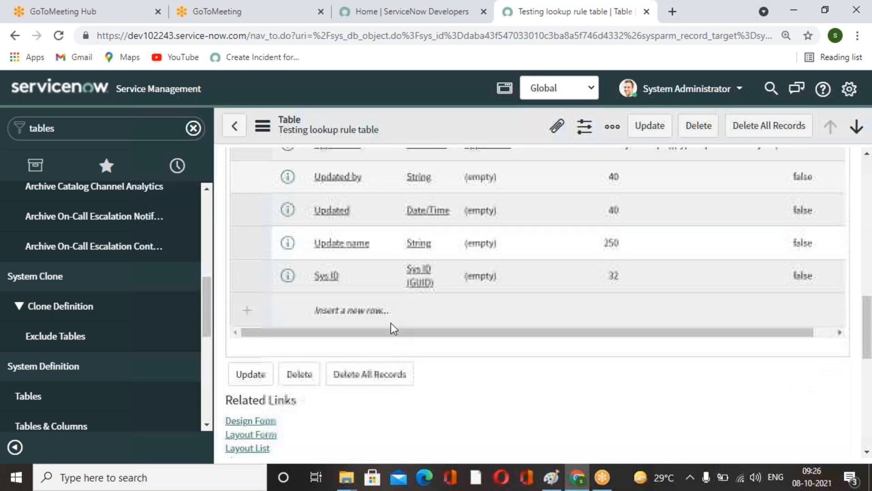
scroll(393, 328, "down", 5)
left_click(248, 191)
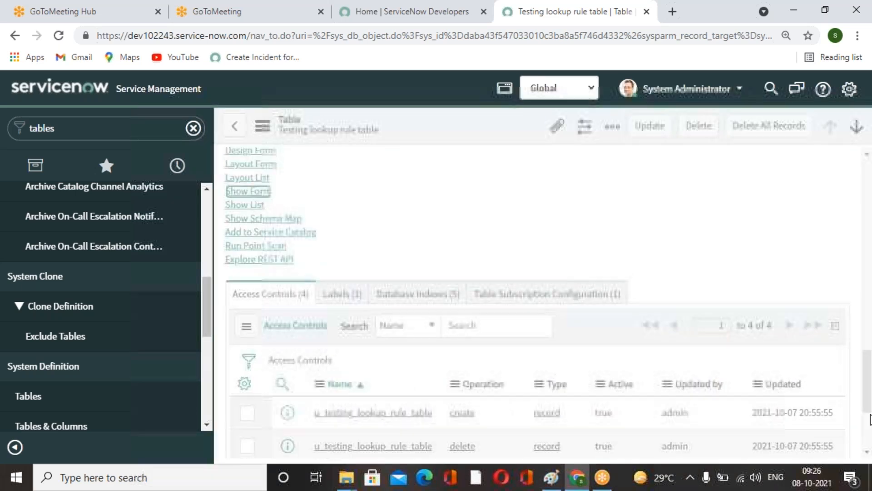
right_click(427, 133)
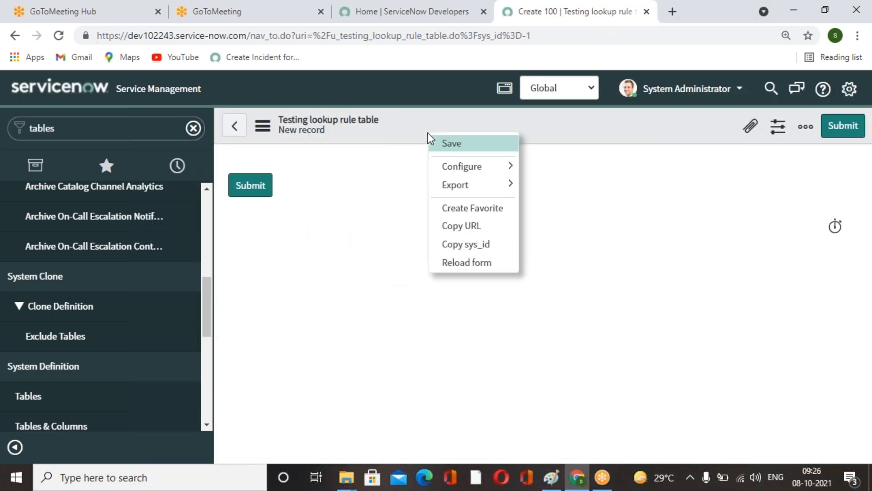
mouse_move(468, 167)
left_click(559, 187)
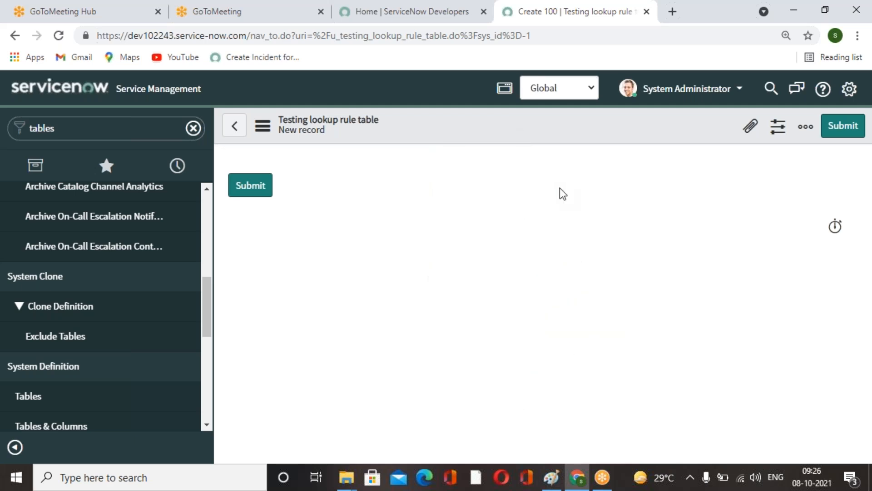
Create a new field named Emp Department of type Reference.
scroll(553, 301, "down", 4)
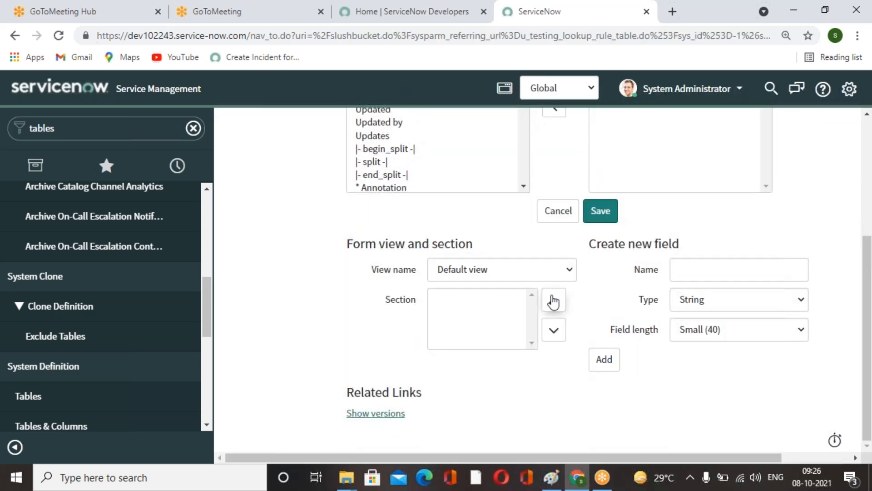
left_click(727, 269)
type("EMp")
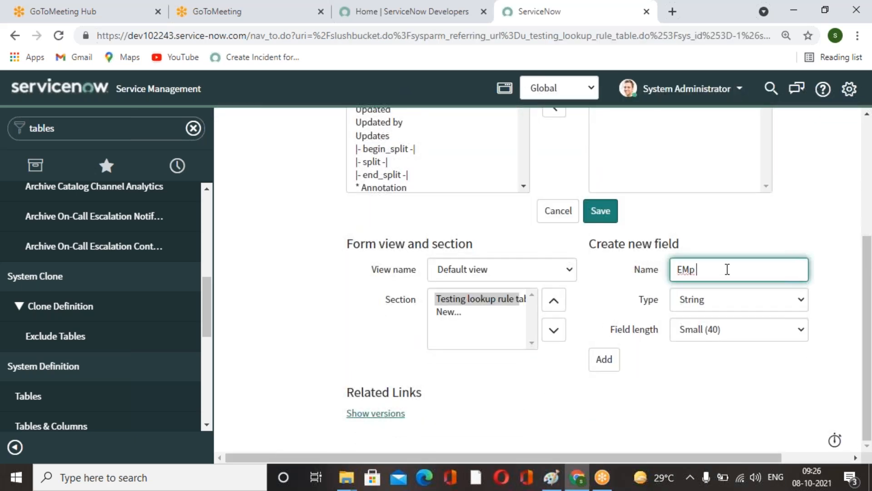
key("BackSpace")
type("mp Department")
left_click(791, 203)
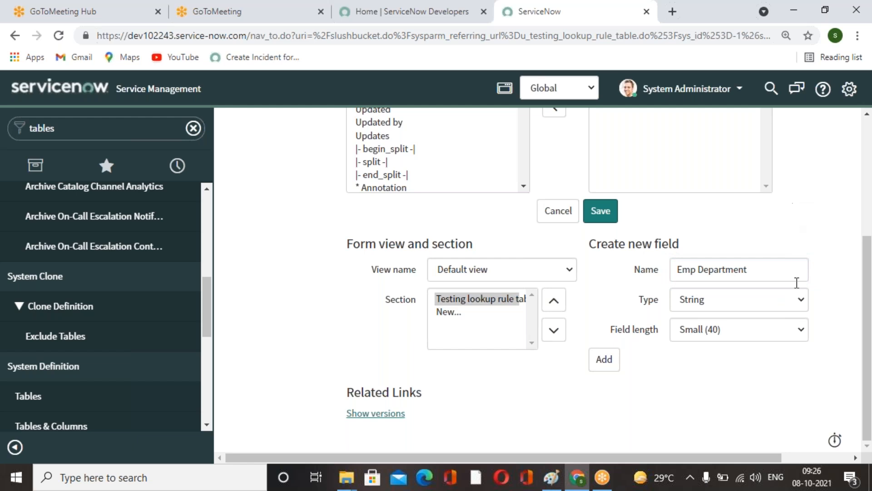
left_click(795, 311)
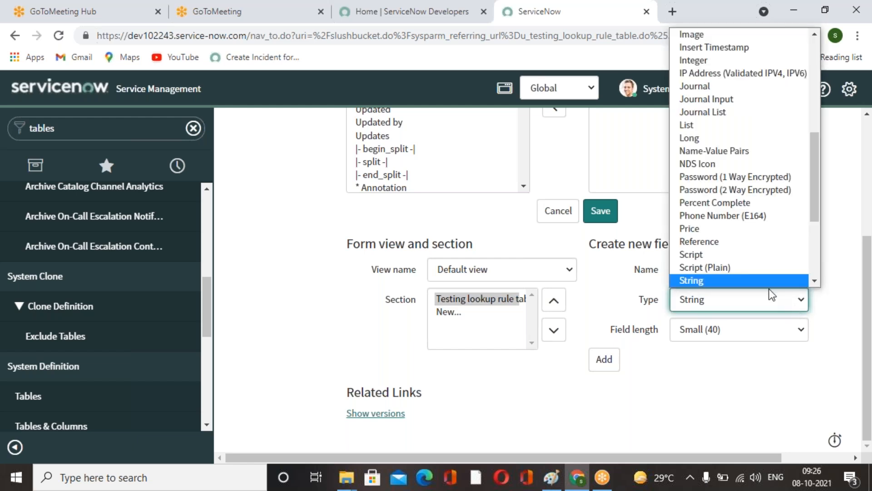
left_click(724, 243)
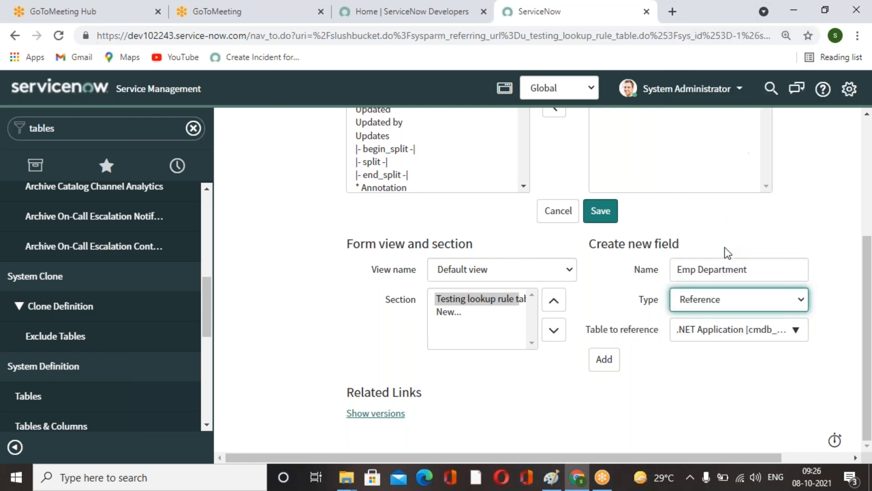
Make Emp Department reference the cmn_department table and add it to the form.
left_click(793, 337)
type("cmn_depart")
left_click(736, 301)
left_click(602, 360)
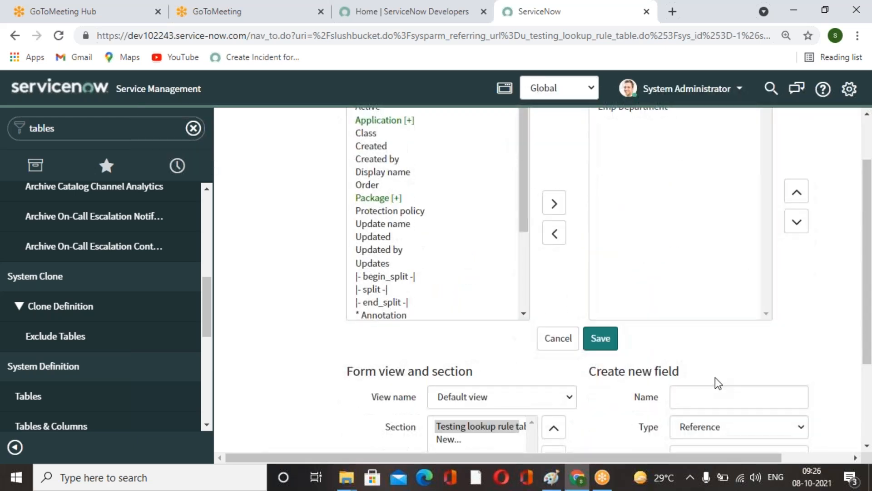
Add a new String field named Emp Designation to the form.
left_click(731, 330)
type("Emp")
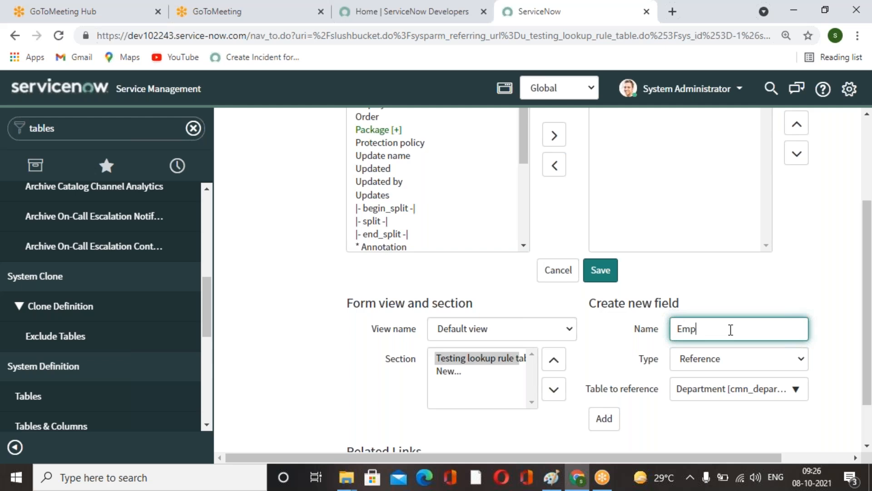
type(" Designation")
left_click(759, 313)
left_click(768, 363)
scroll(727, 189, "up", 5)
left_click(709, 119)
left_click(608, 390)
Add a new Choice field named Hotel Type to the form.
left_click(686, 335)
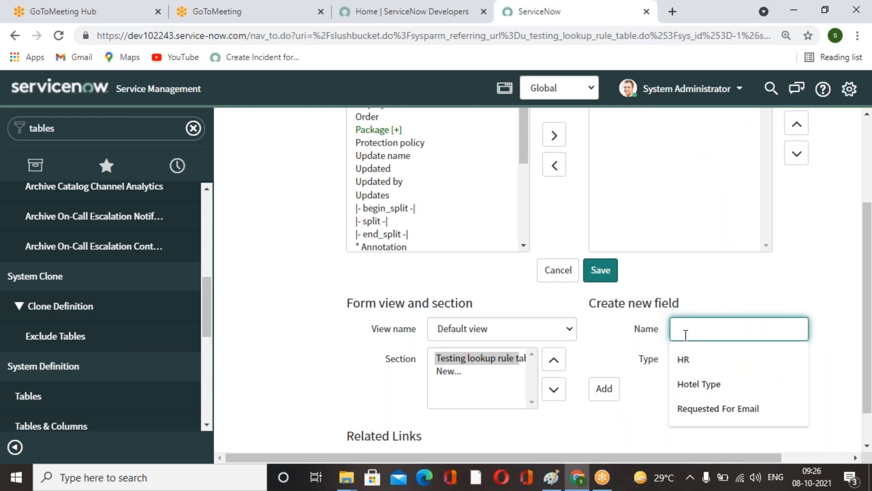
type("Hotel")
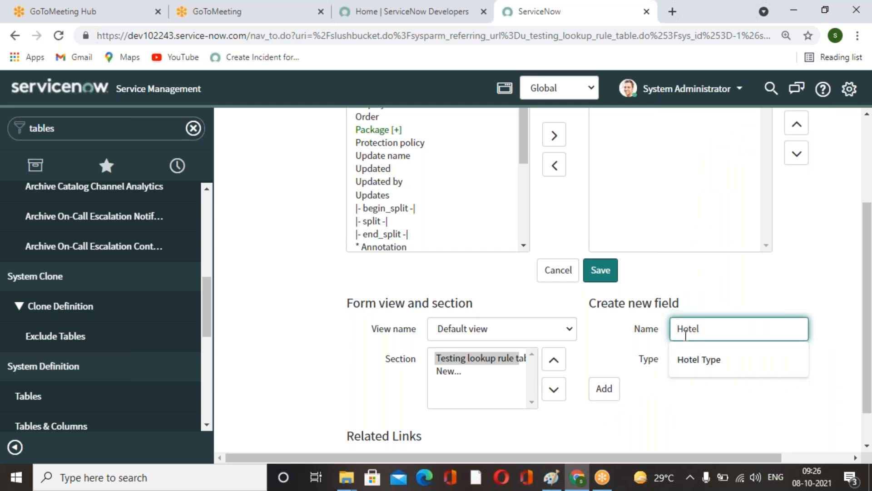
type(" Type")
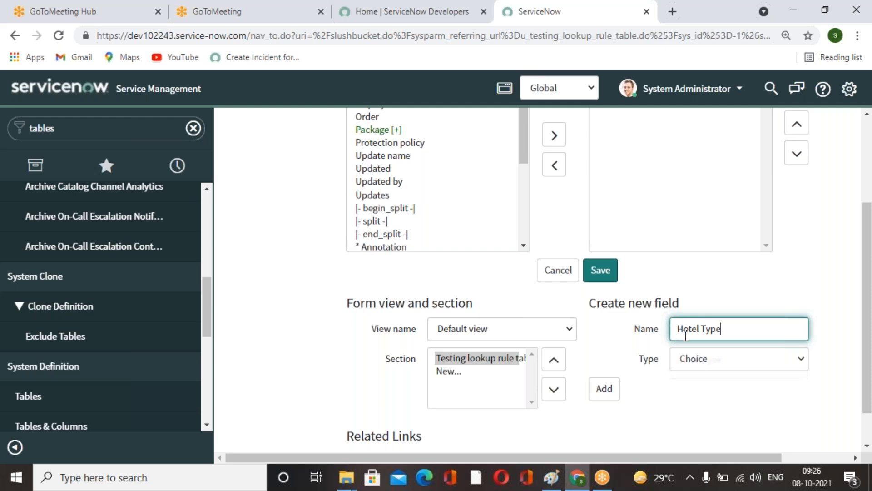
left_click(610, 389)
scroll(711, 292, "down", 3)
scroll(711, 292, "up", 3)
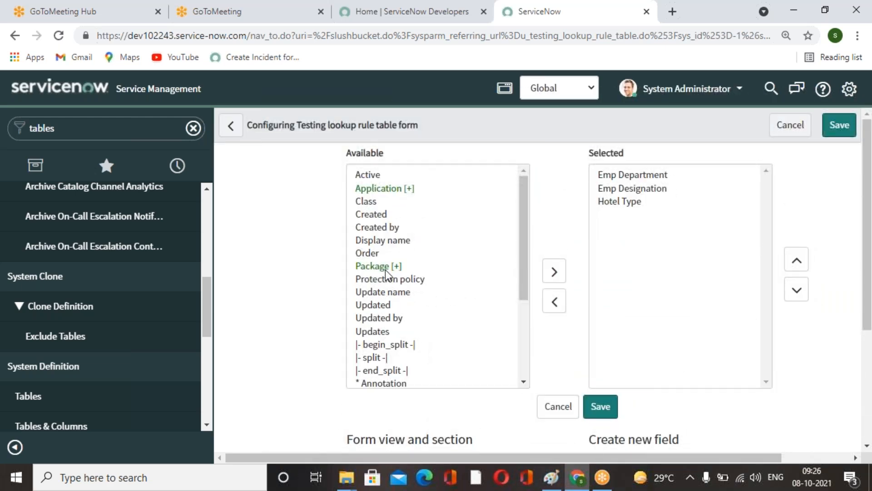
Move a split, Application and Order onto the form layout and save it.
double_click(380, 359)
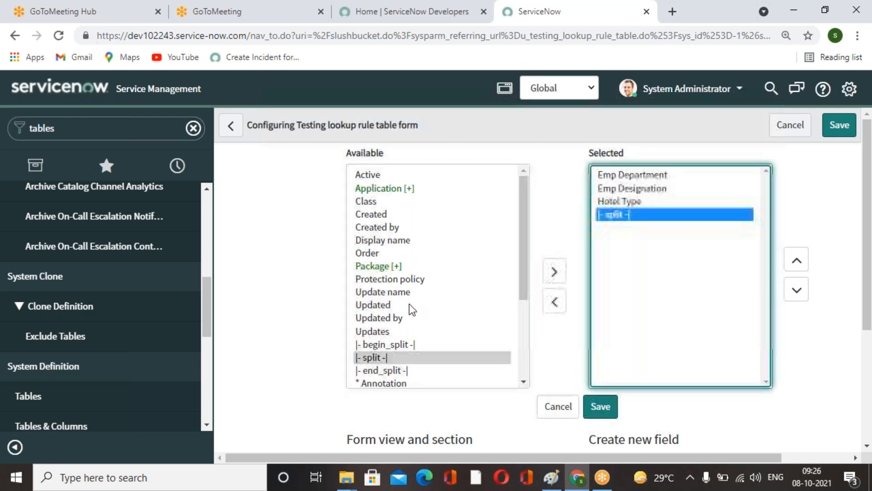
double_click(384, 191)
double_click(374, 254)
left_click(601, 406)
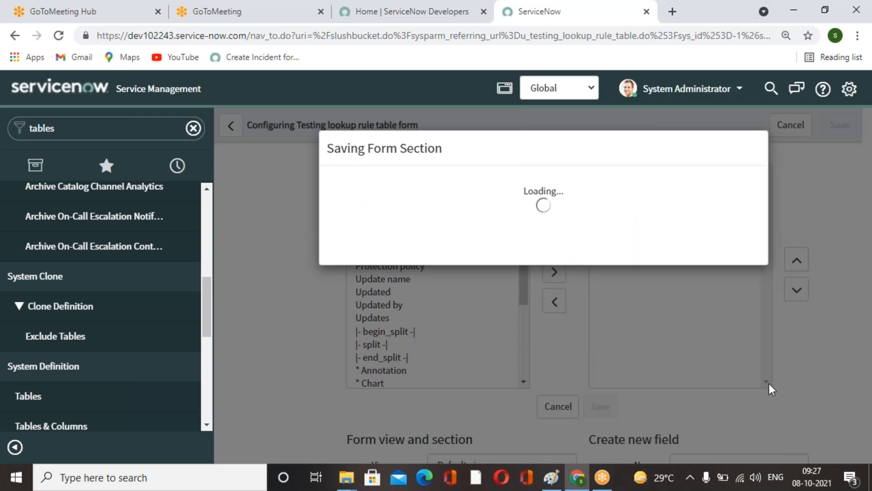
left_click(717, 271)
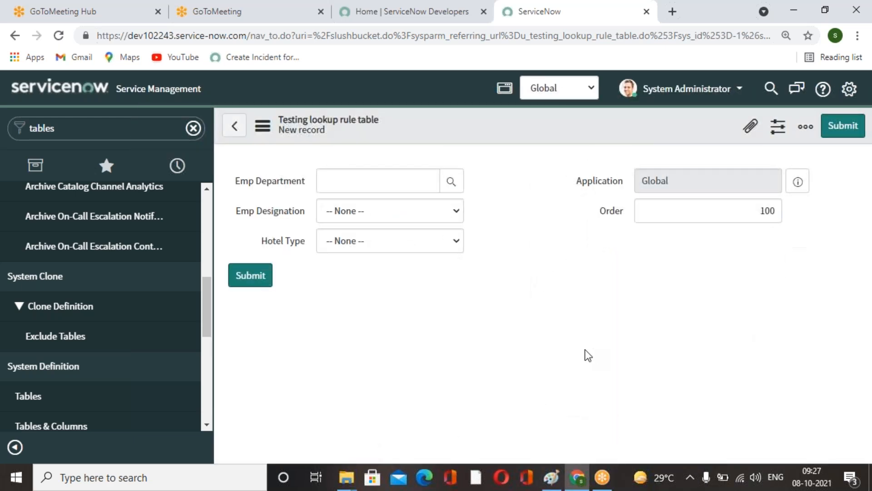
Open the Emp Designation field's dictionary entry in advanced view.
left_click(362, 219)
left_click(281, 216)
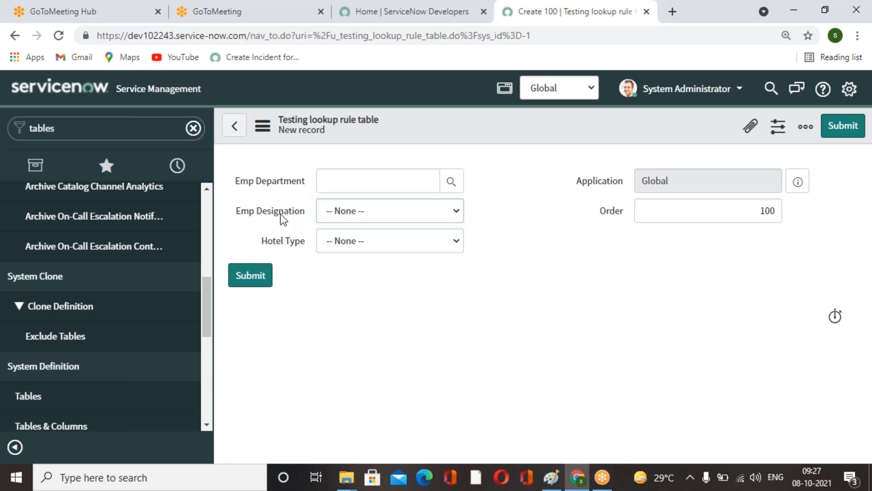
right_click(281, 215)
left_click(350, 242)
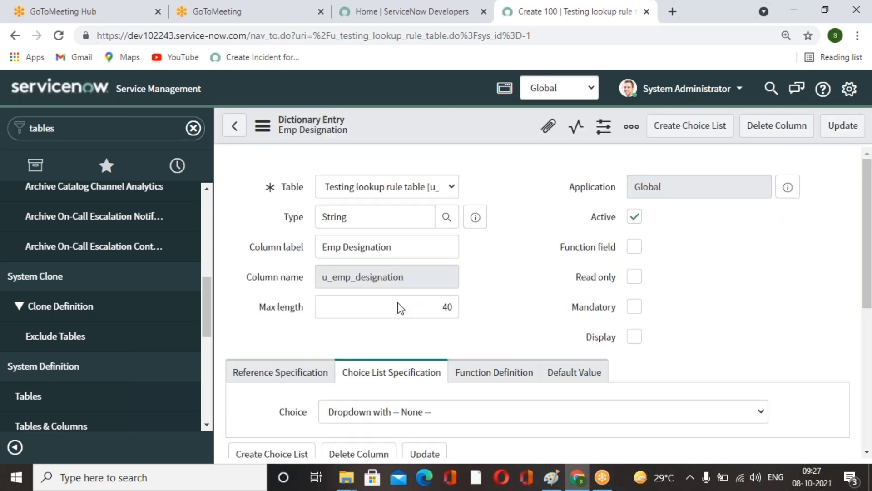
scroll(462, 341, "down", 5)
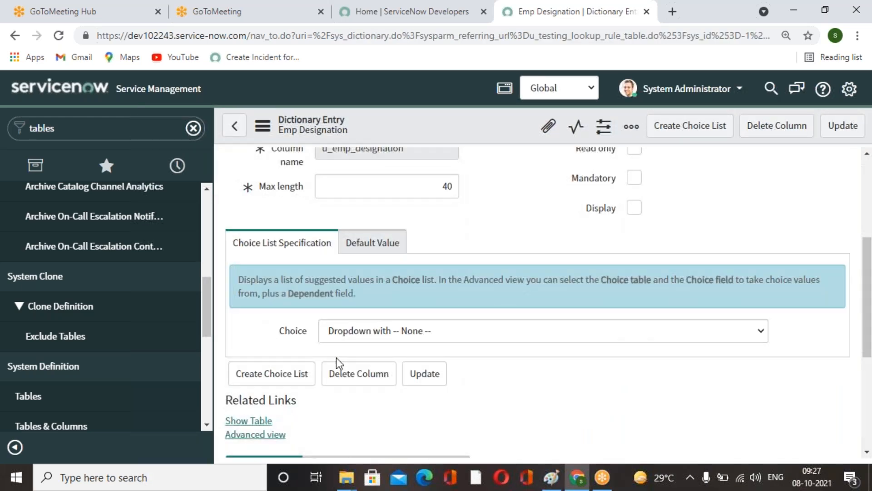
scroll(283, 364, "down", 3)
left_click(277, 299)
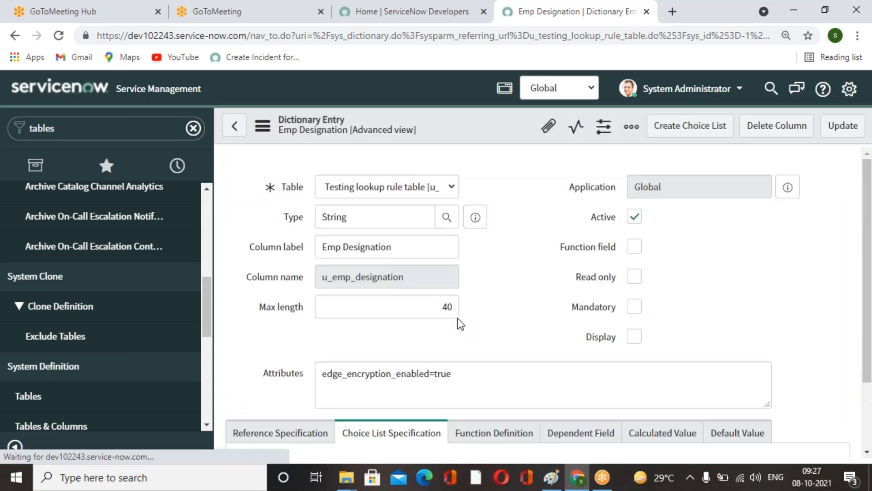
Change the Emp Designation field type to Choice.
double_click(400, 223)
type("choice")
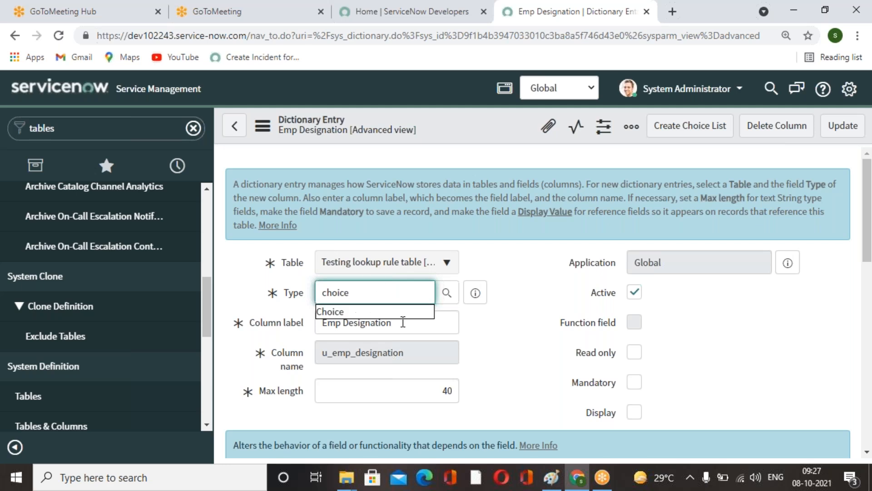
left_click(375, 313)
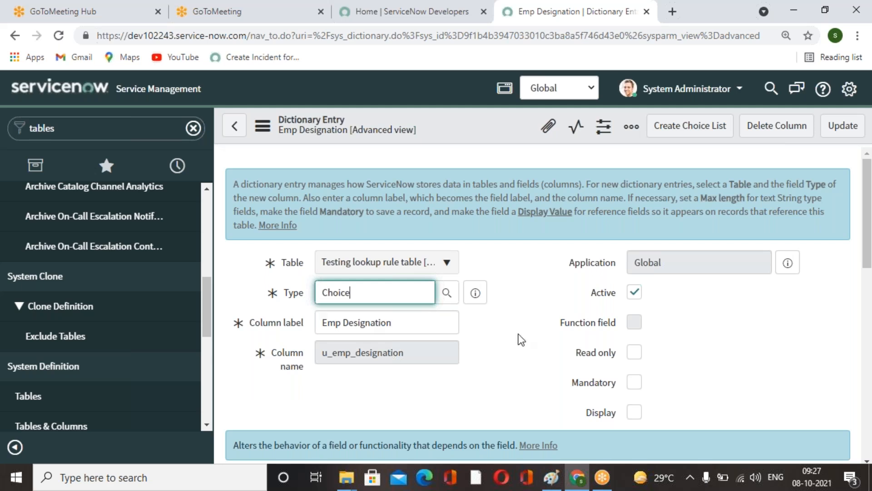
Set the choice field to Title from the User table and update the dictionary entry.
scroll(745, 410, "down", 8)
left_click(759, 352)
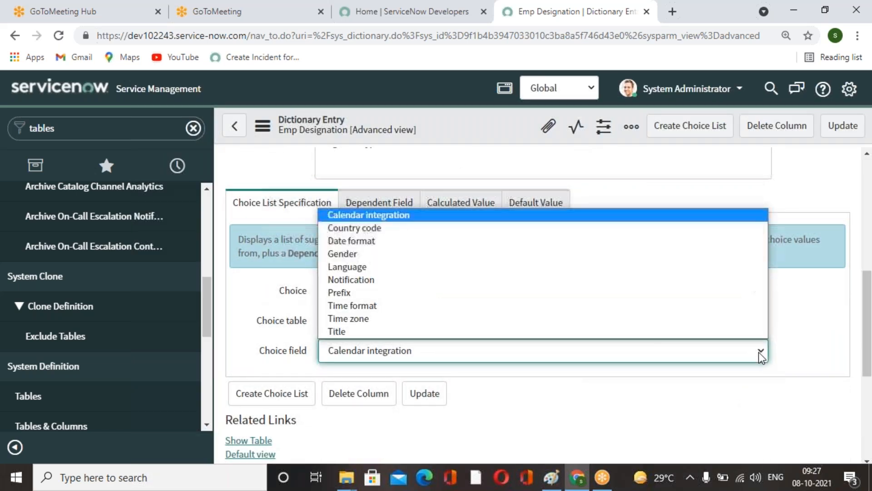
left_click(618, 26)
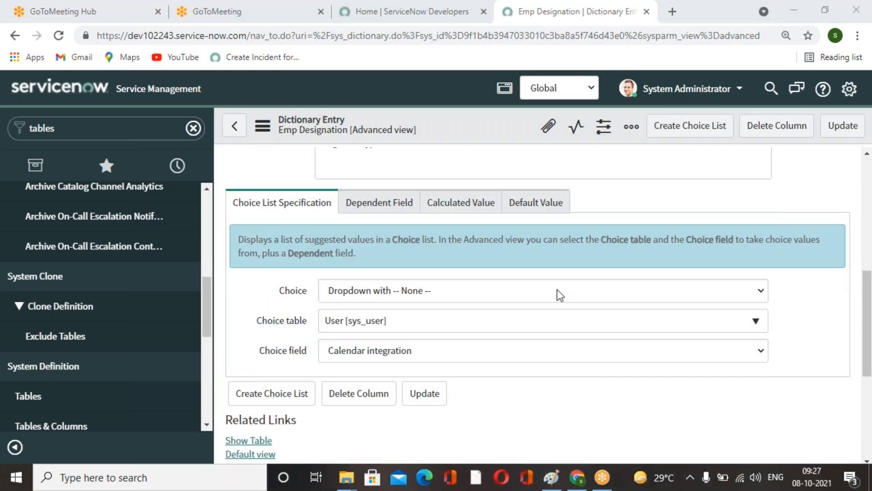
left_click(759, 351)
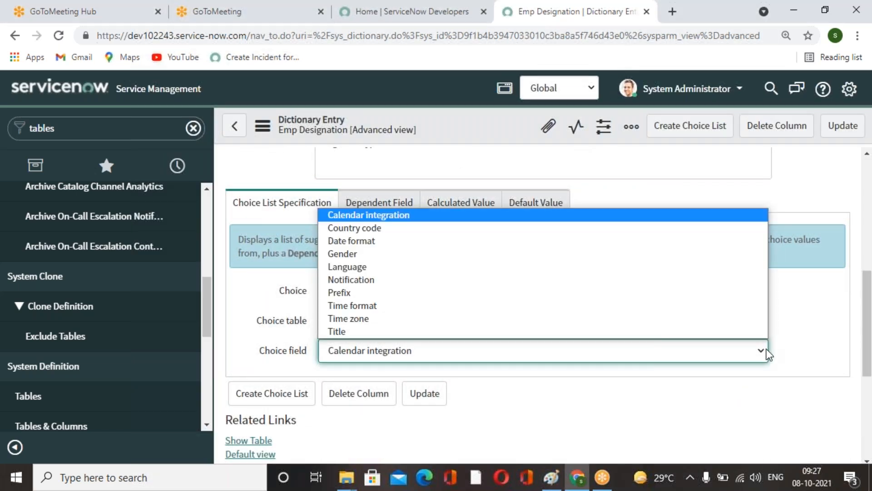
left_click(408, 331)
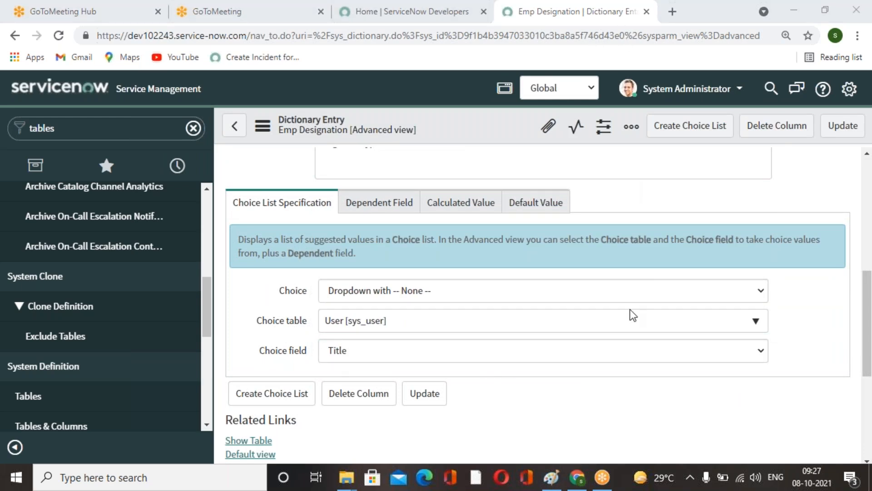
scroll(639, 362, "up", 5)
scroll(642, 362, "up", 3)
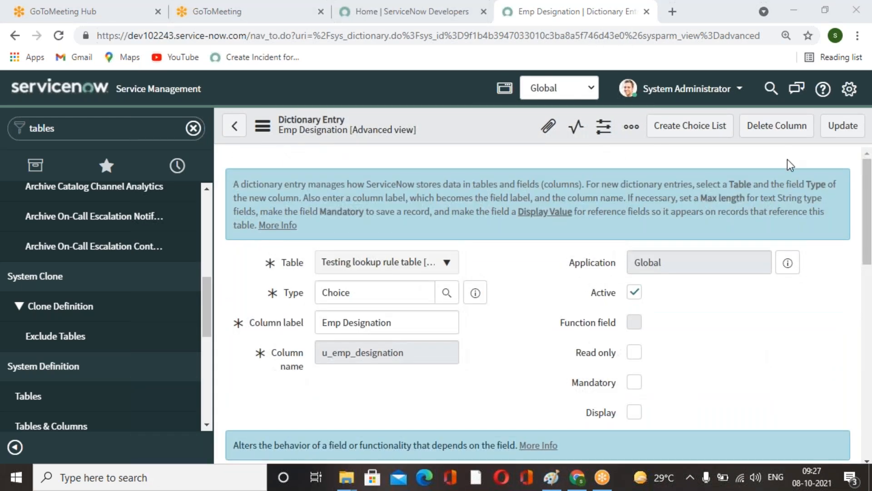
scroll(489, 273, "down", 5)
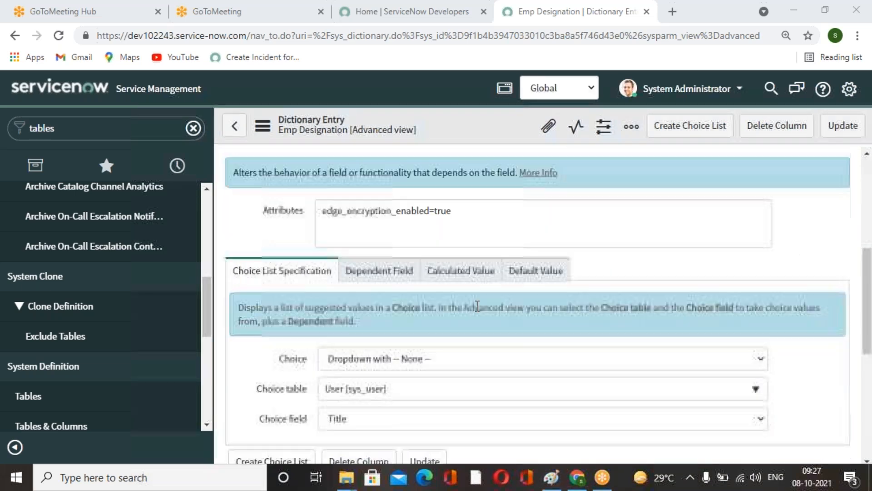
scroll(590, 289, "up", 5)
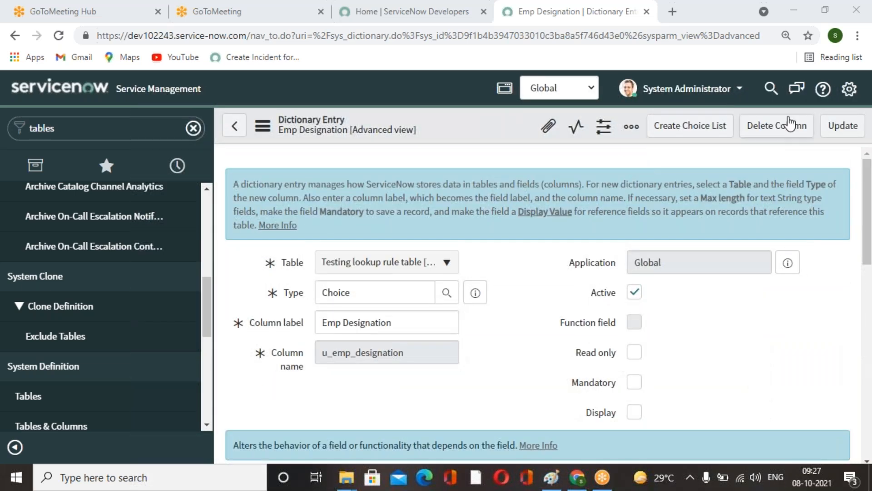
left_click(842, 125)
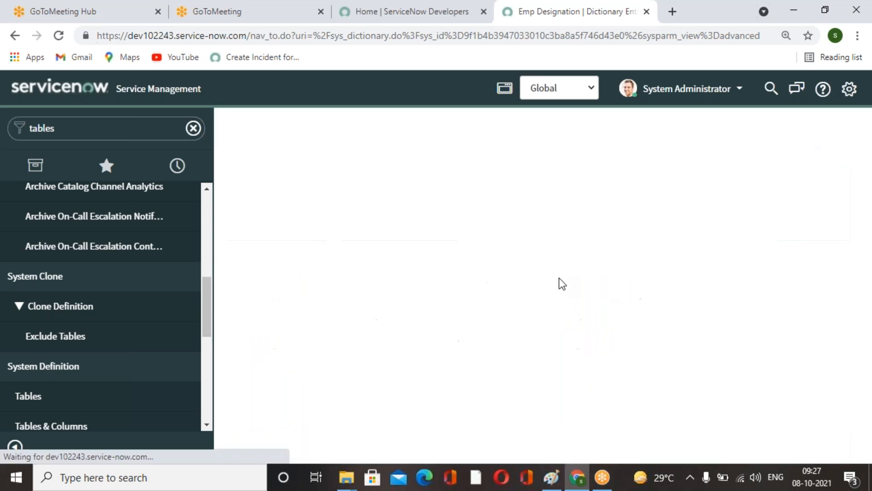
Return to the new lookup rule record form and open the Hotel Type field's dictionary entry.
left_click(456, 240)
left_click(479, 281)
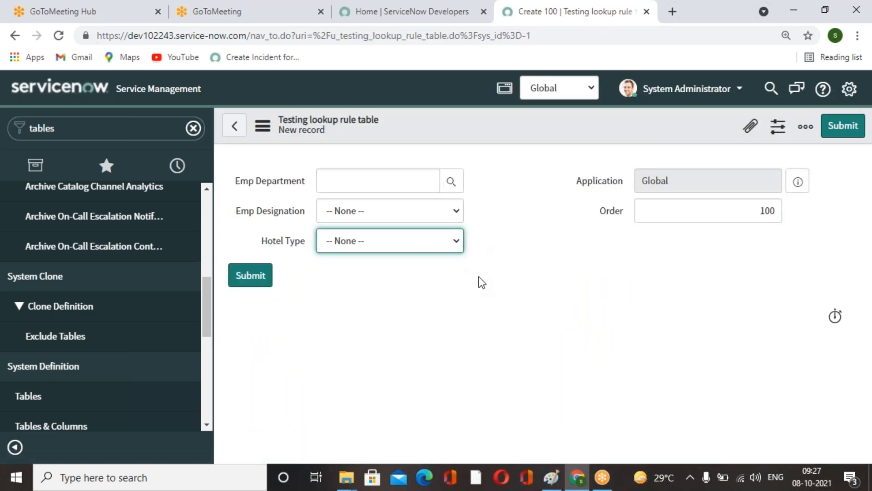
right_click(276, 238)
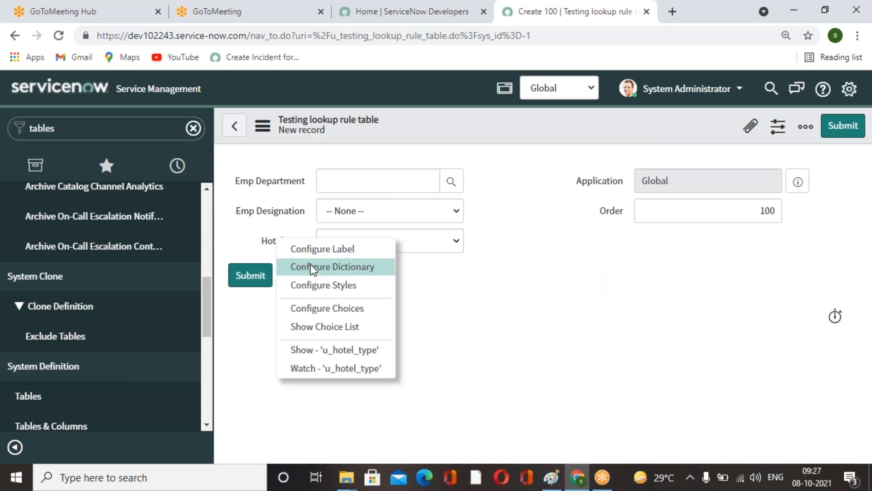
left_click(338, 271)
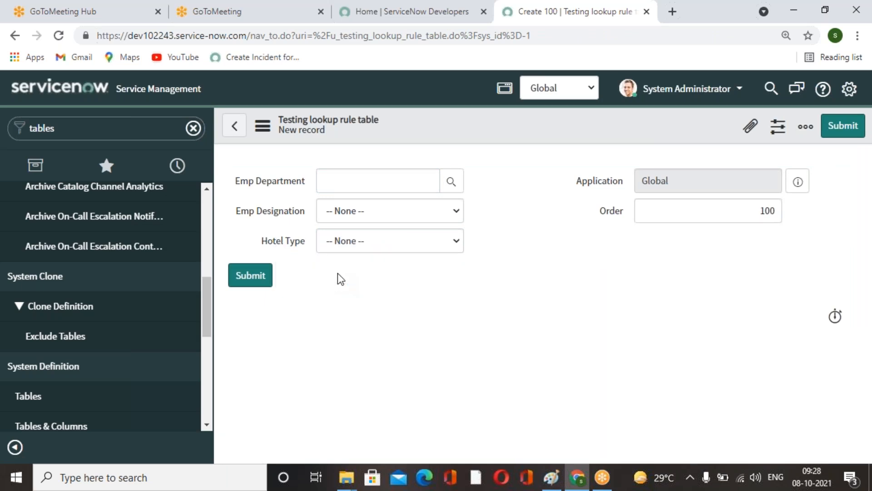
Change the Hotel Type field type to Choice and switch the dictionary entry to advanced view.
left_click(397, 220)
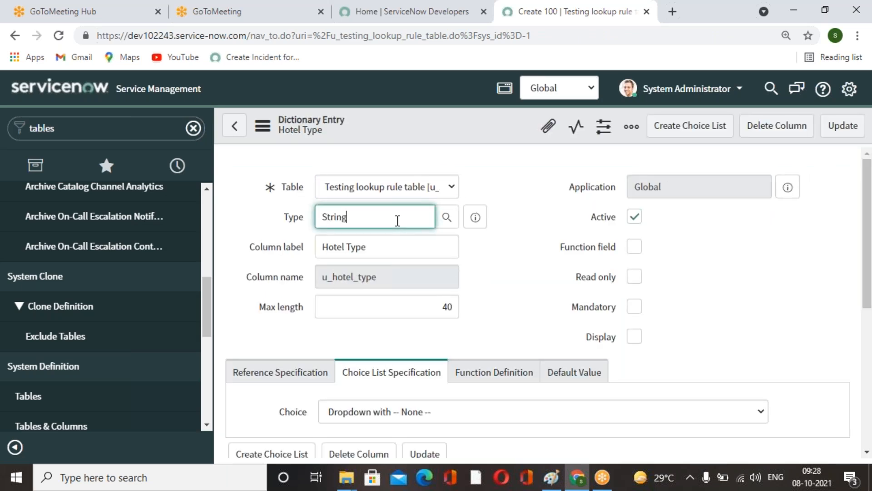
left_click_drag(370, 291, 273, 298)
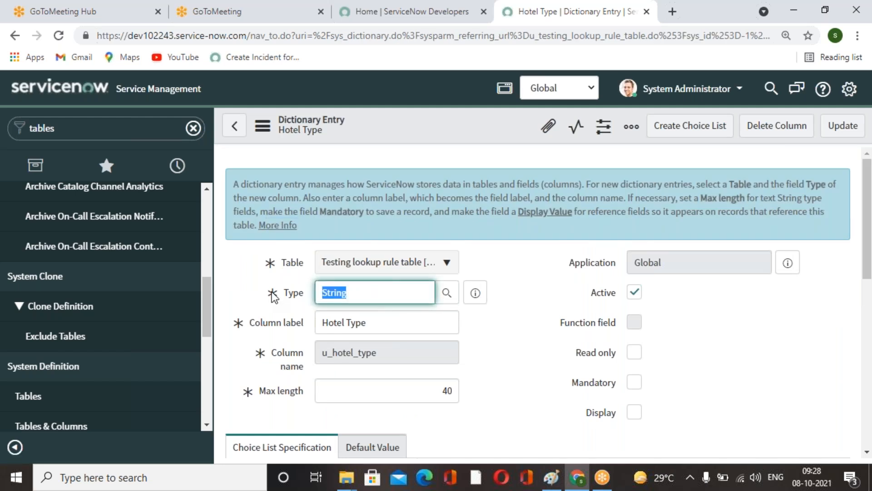
type("choice")
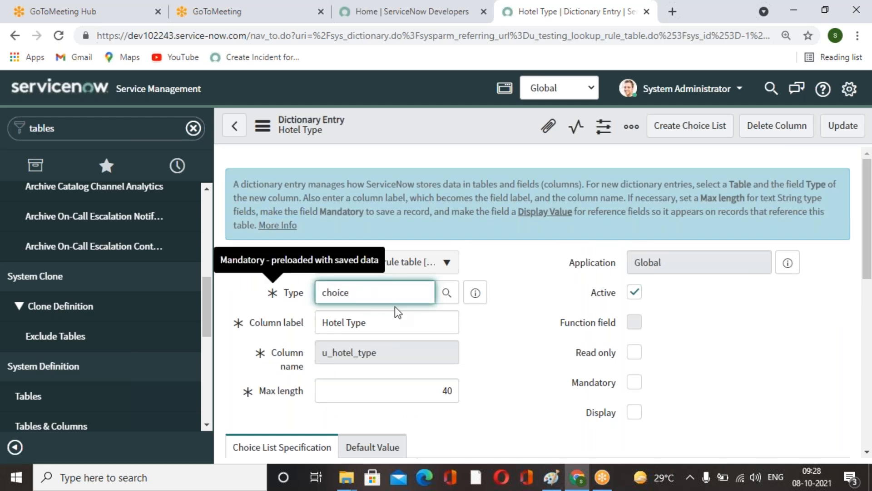
left_click(377, 314)
scroll(533, 347, "down", 6)
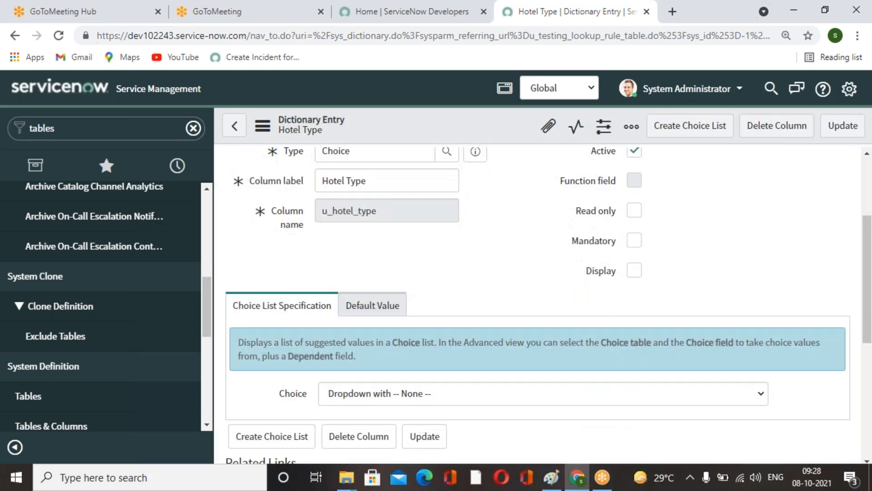
left_click(278, 367)
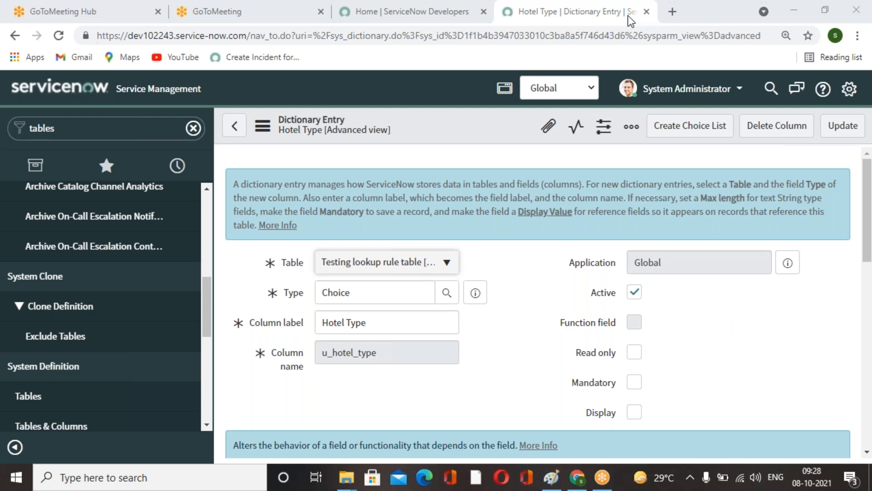
Set the choice table to Problem and the choice field to Hotel Type, then update the dictionary entry.
scroll(535, 314, "down", 7)
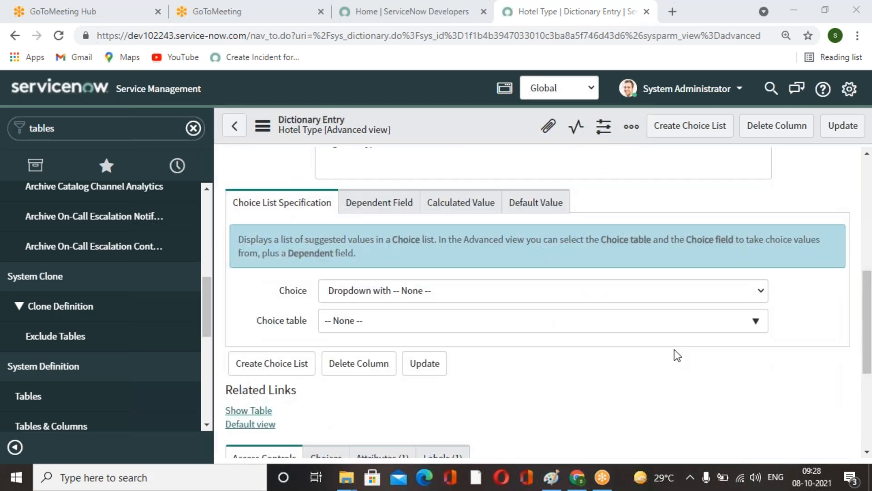
left_click(685, 321)
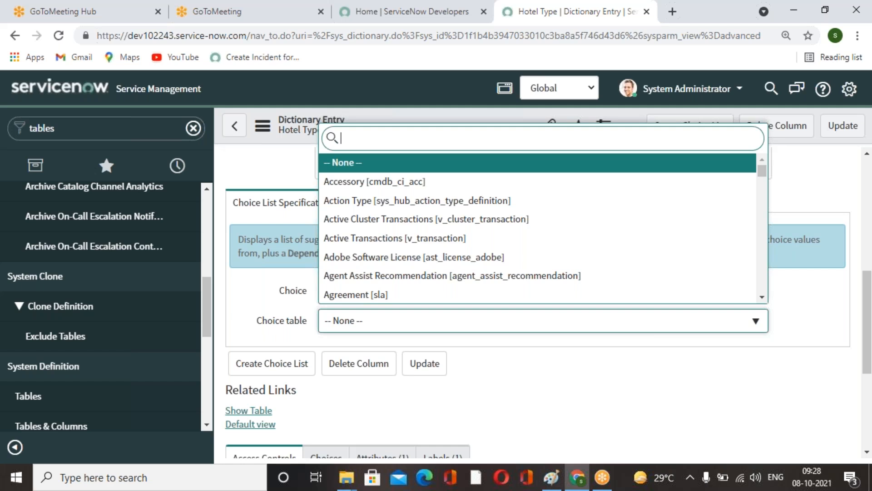
type("pr")
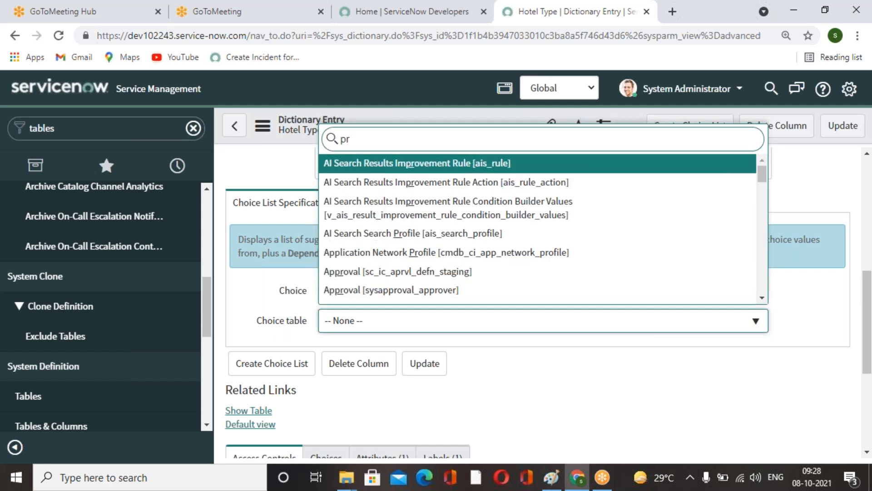
type("oblem")
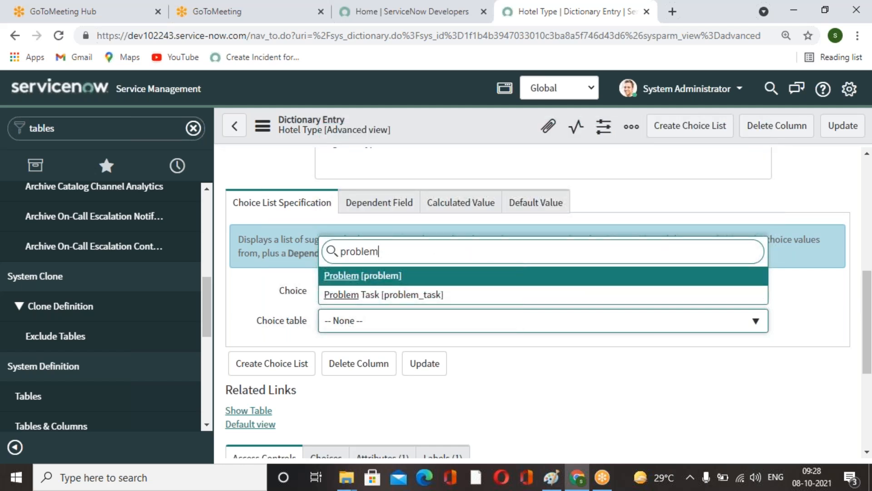
left_click(391, 278)
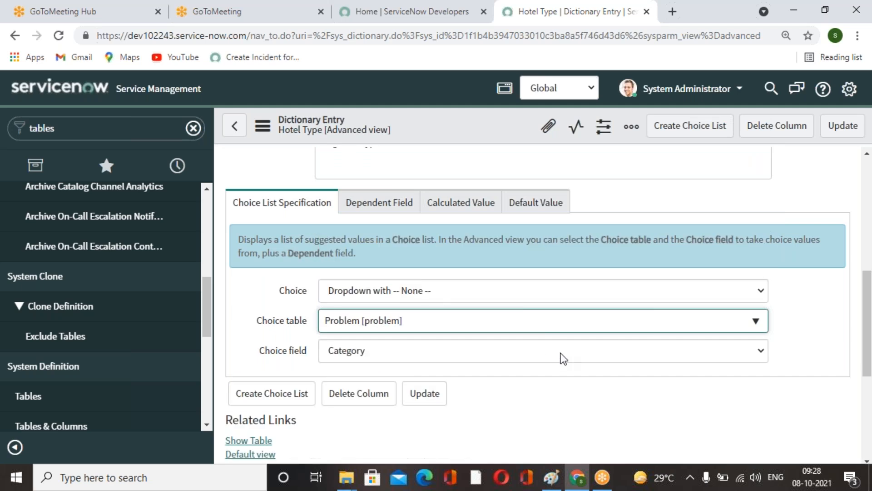
left_click(588, 351)
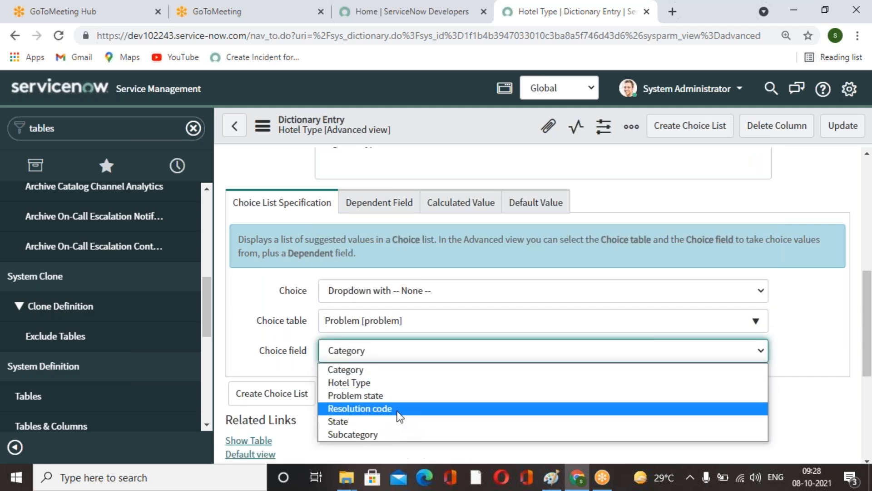
left_click(380, 384)
scroll(582, 378, "up", 8)
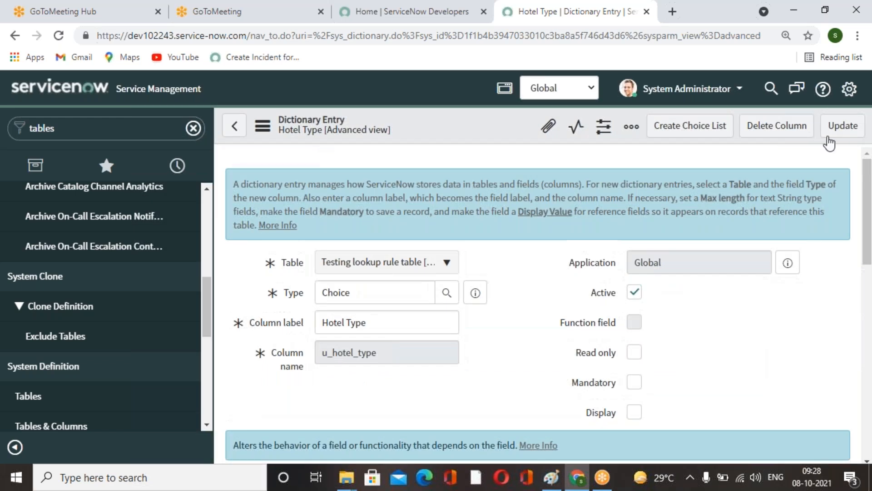
left_click(837, 132)
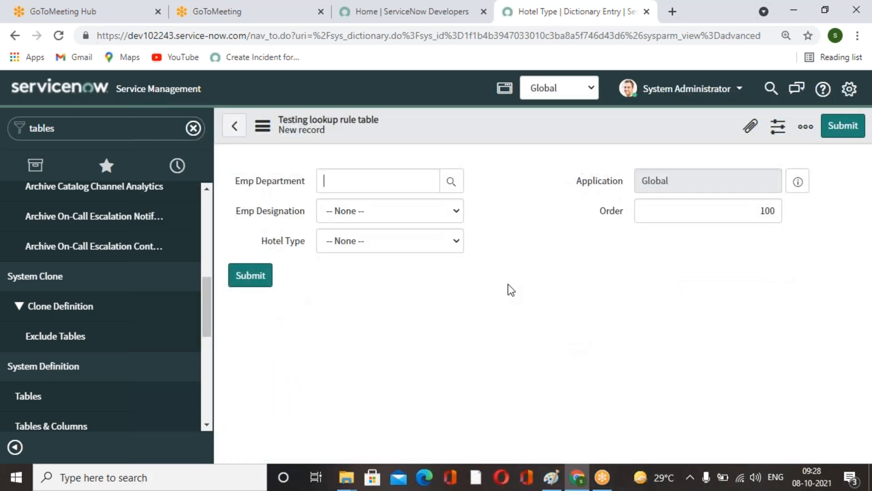
Submit a lookup rule record with Emp Department IT, Emp Designation Director and Hotel Type 7 - Star.
left_click(457, 241)
left_click(512, 276)
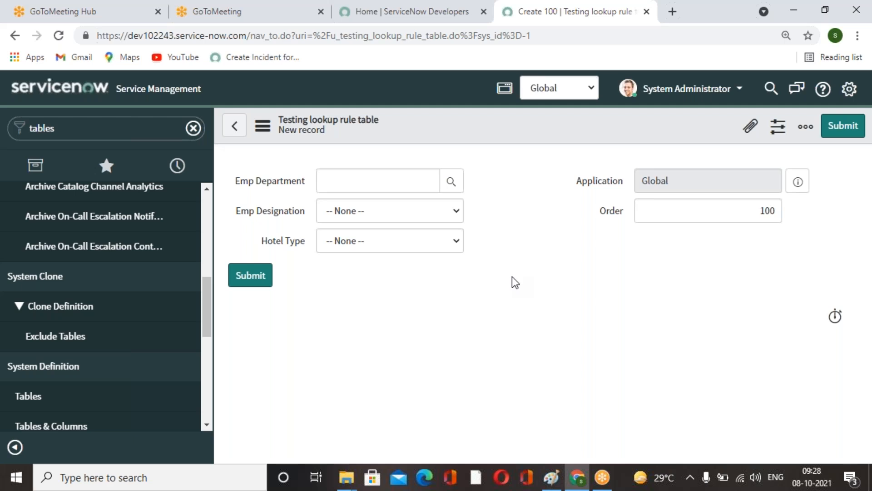
left_click(451, 181)
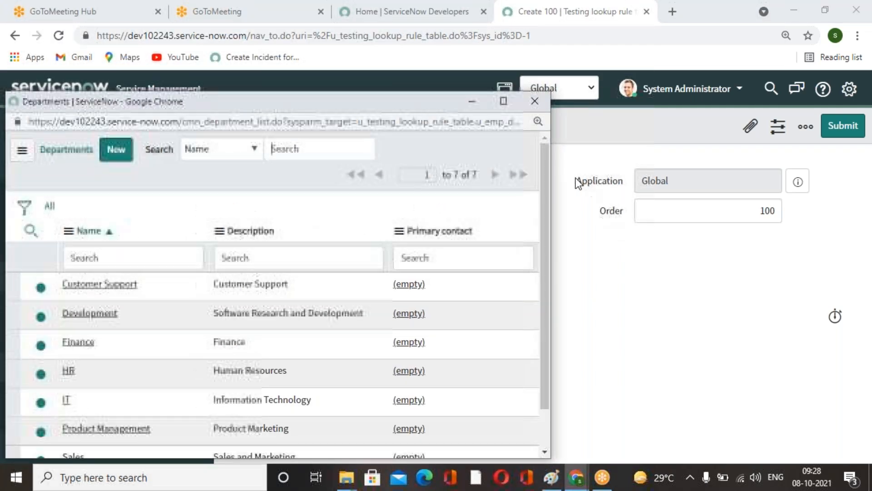
left_click(68, 405)
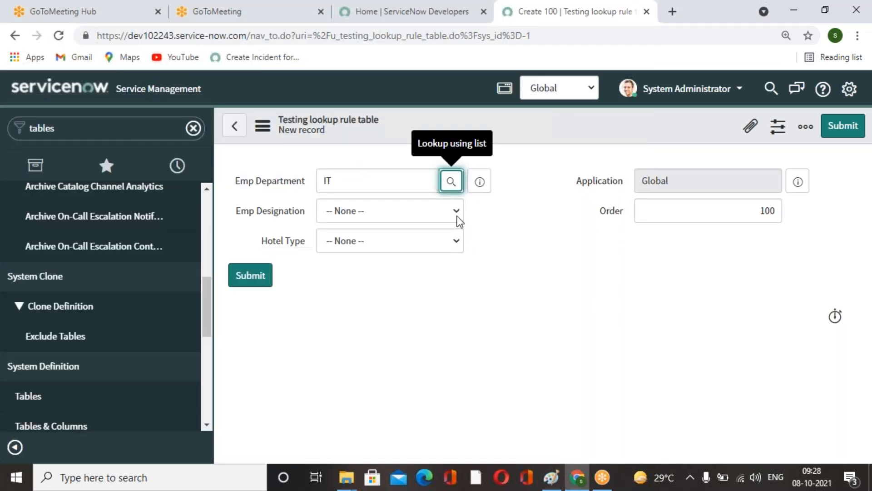
left_click(456, 213)
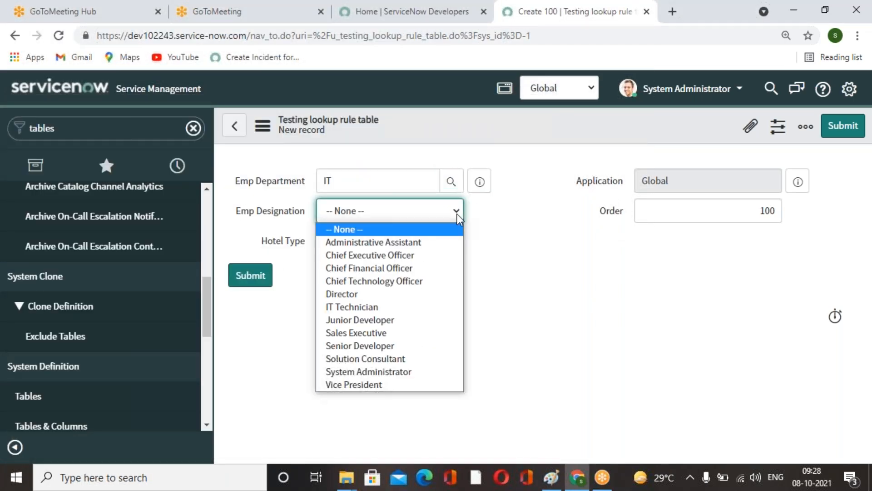
left_click(361, 294)
left_click(443, 246)
left_click(391, 273)
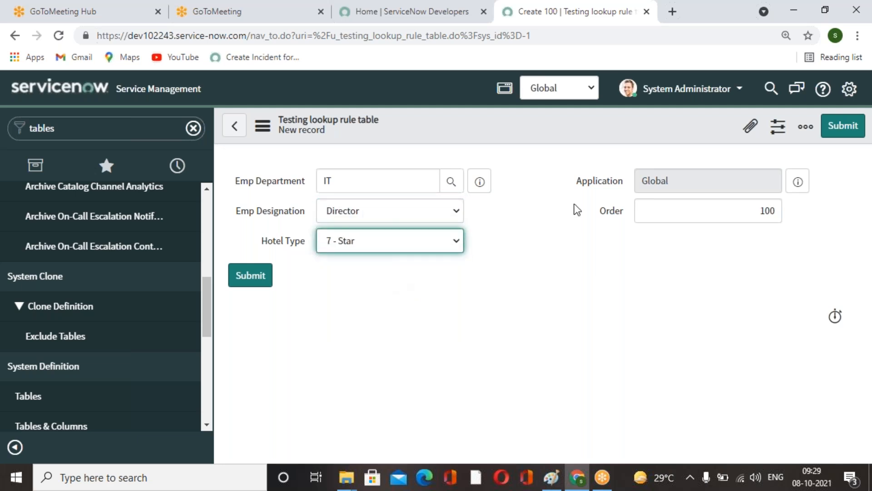
left_click(844, 129)
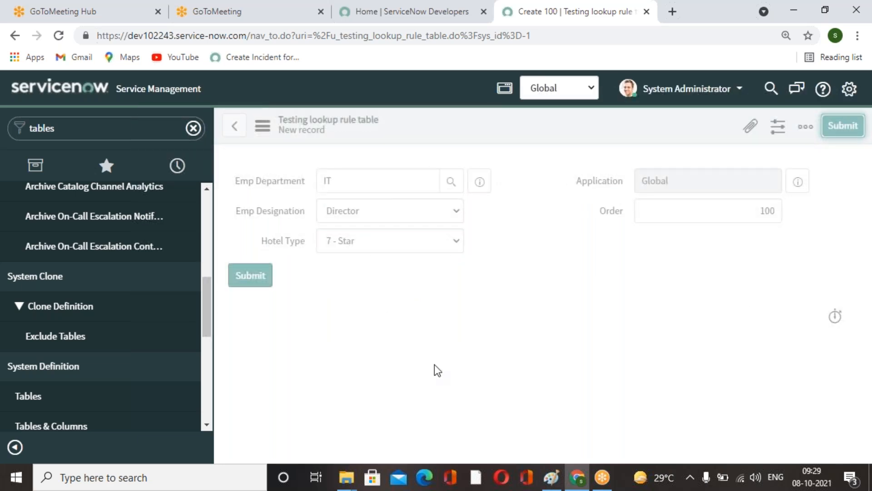
Submit a second lookup rule record with department Finance, designation Chief Financial Officer and Hotel Type 5 - Star.
scroll(120, 334, "up", 5)
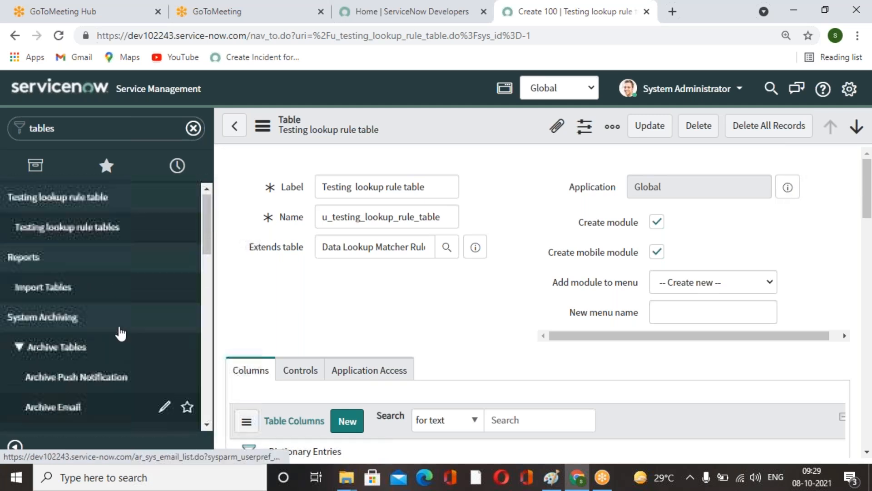
left_click(159, 228)
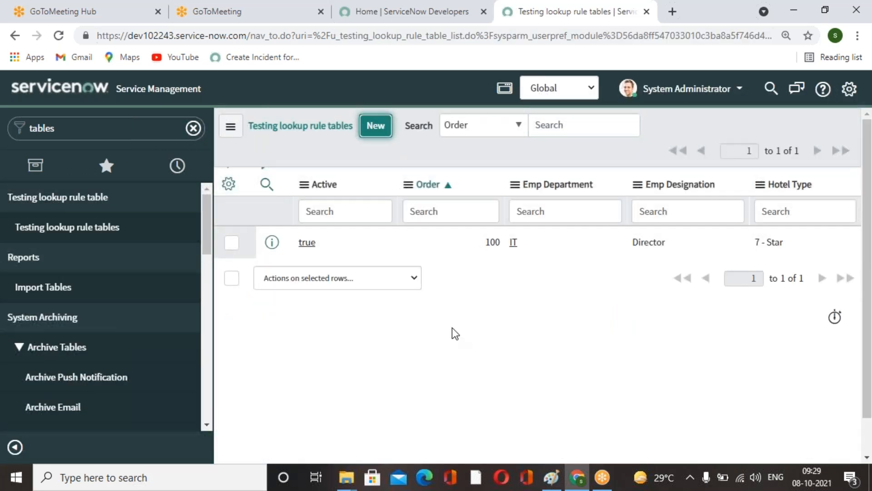
left_click(458, 187)
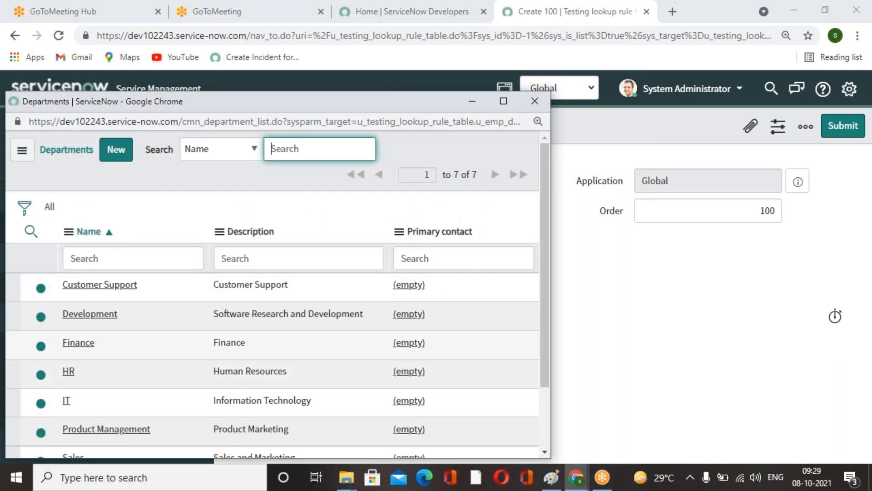
left_click(79, 342)
left_click(454, 211)
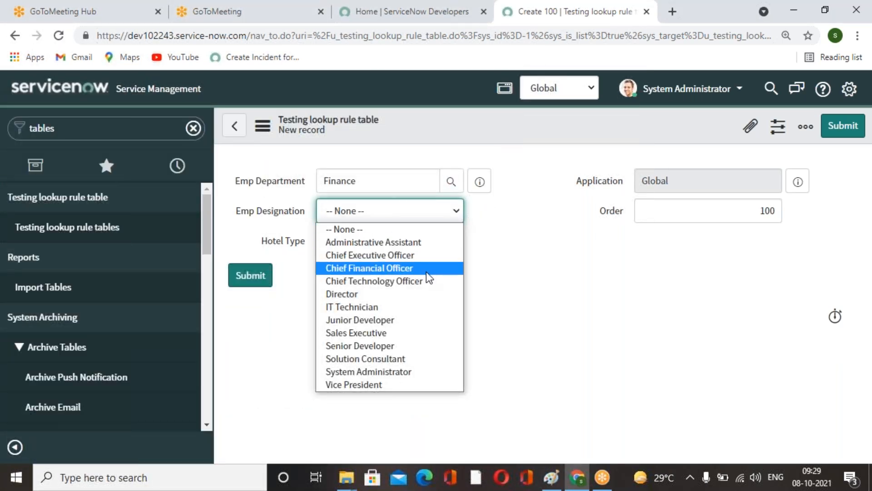
left_click(427, 271)
left_click(448, 241)
left_click(396, 284)
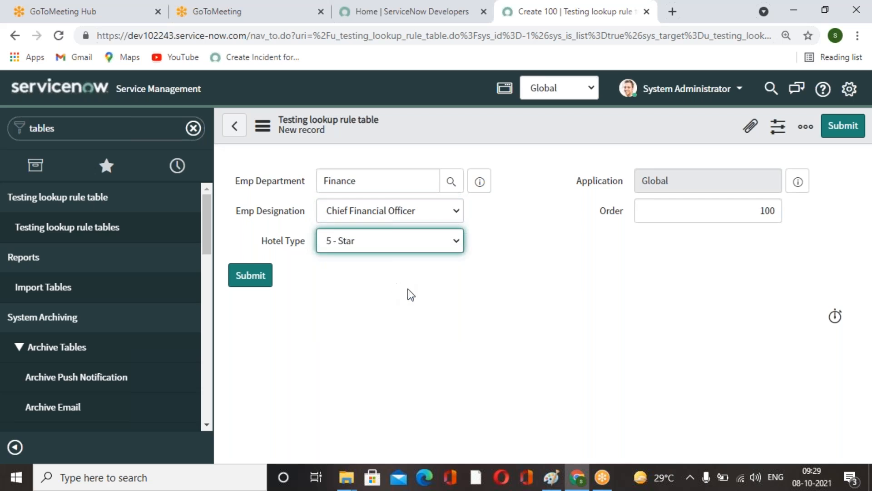
left_click(843, 125)
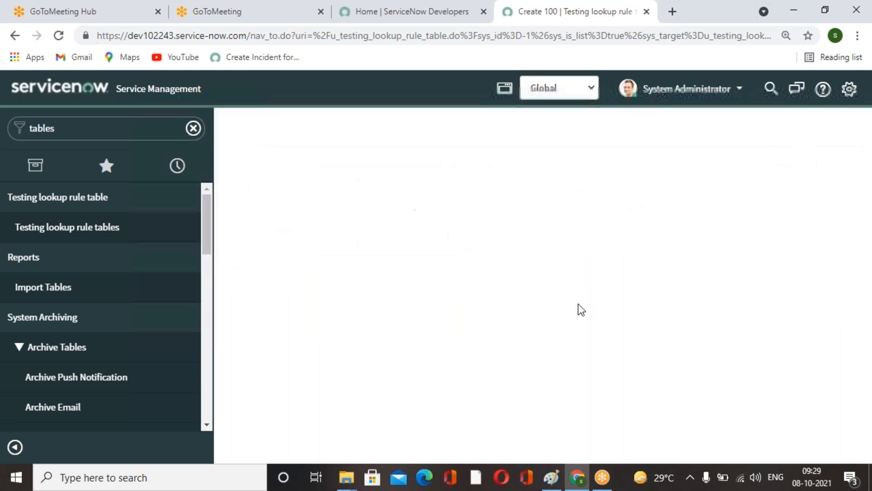
Set the Finance record's order to 200 directly in the list.
left_click(140, 132)
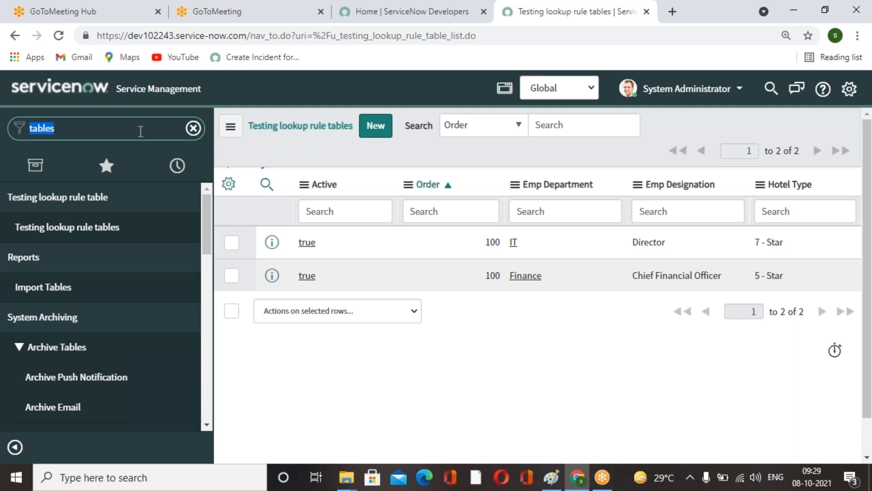
left_click(476, 282)
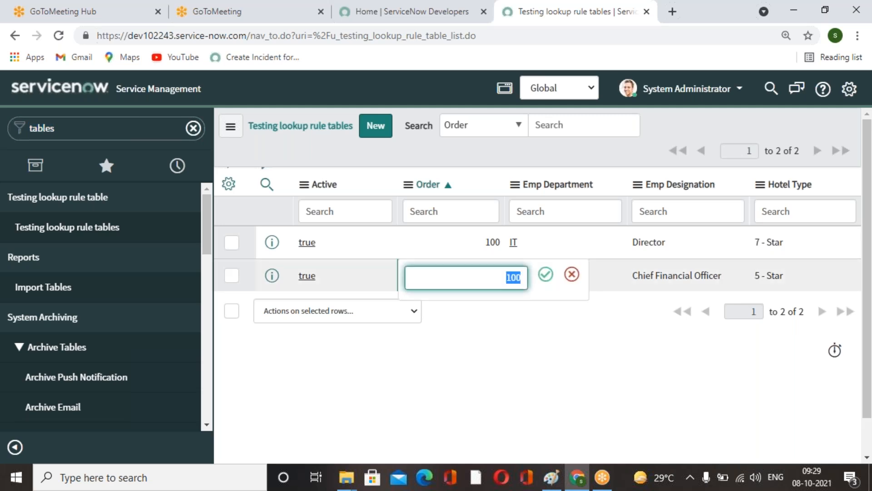
type("200")
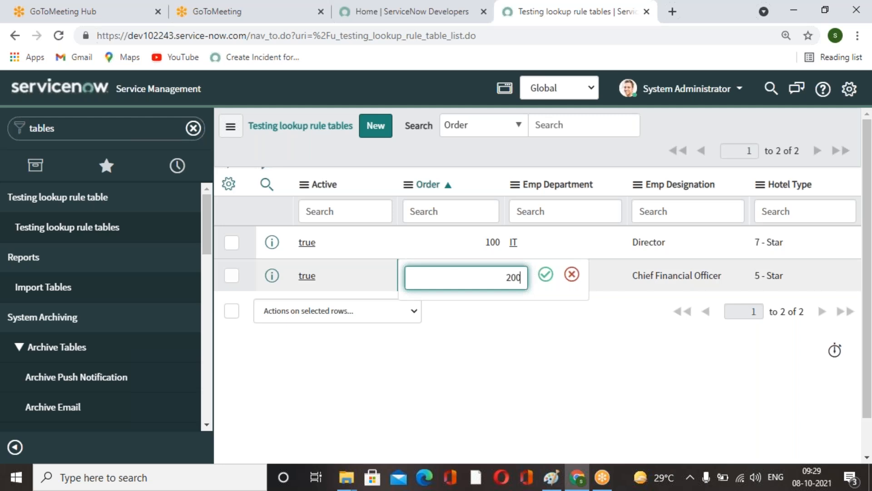
left_click(547, 276)
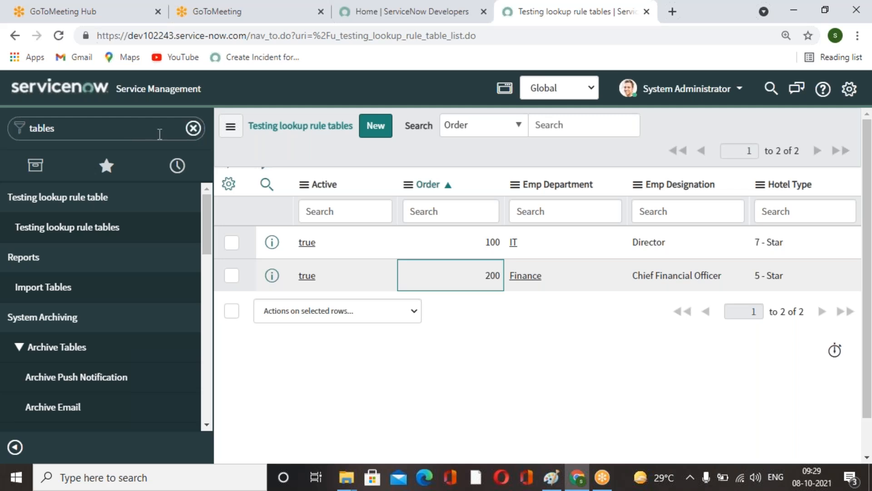
Search the navigator for data look and open Data Lookup Definitions.
left_click(134, 135)
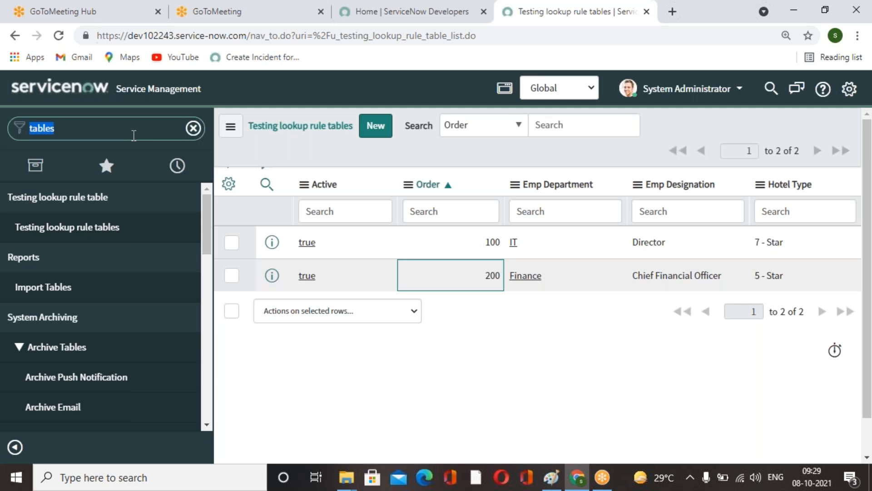
left_click(386, 374)
left_click(131, 139)
left_click(132, 139)
left_click_drag(132, 139, 1, 133)
type("data look")
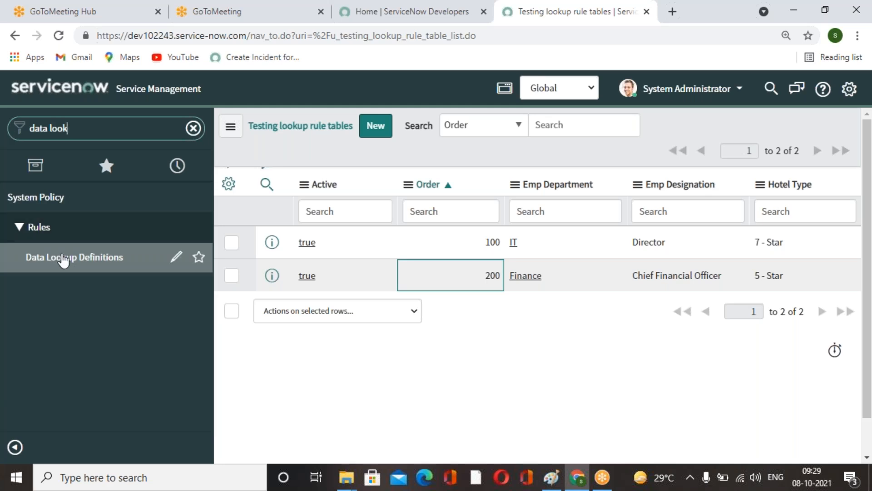
key("Return")
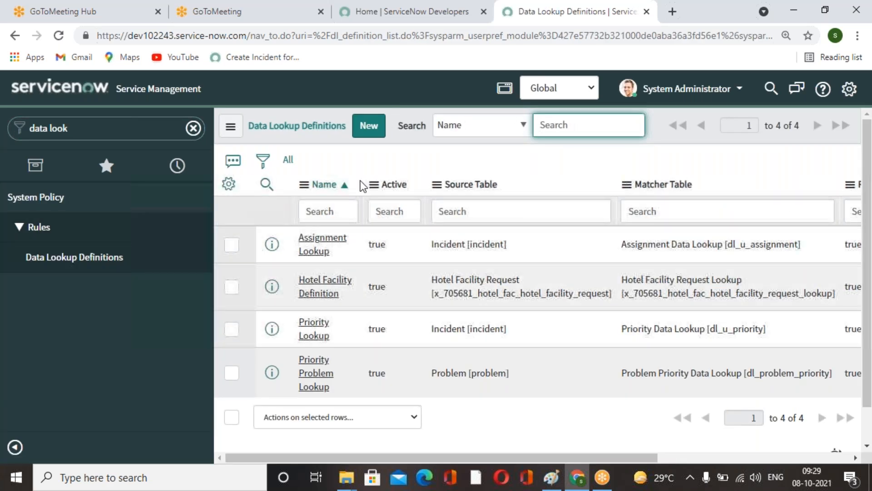
left_click(233, 288)
left_click(411, 422)
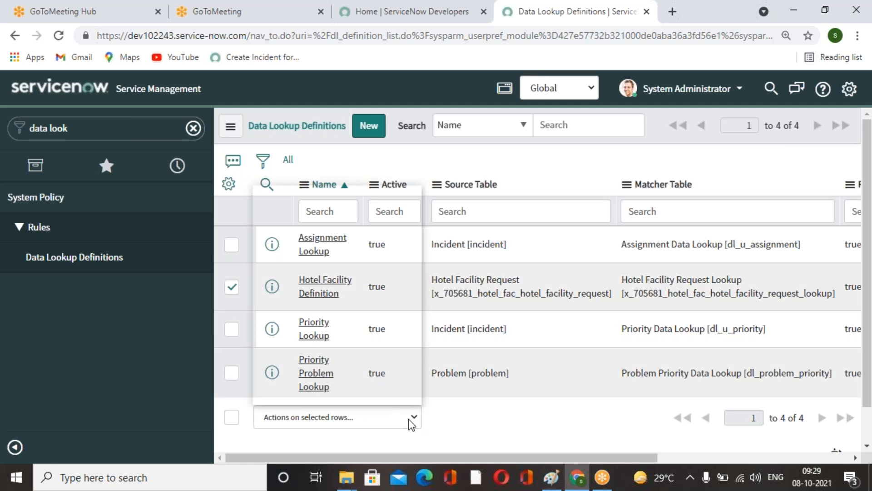
left_click(471, 365)
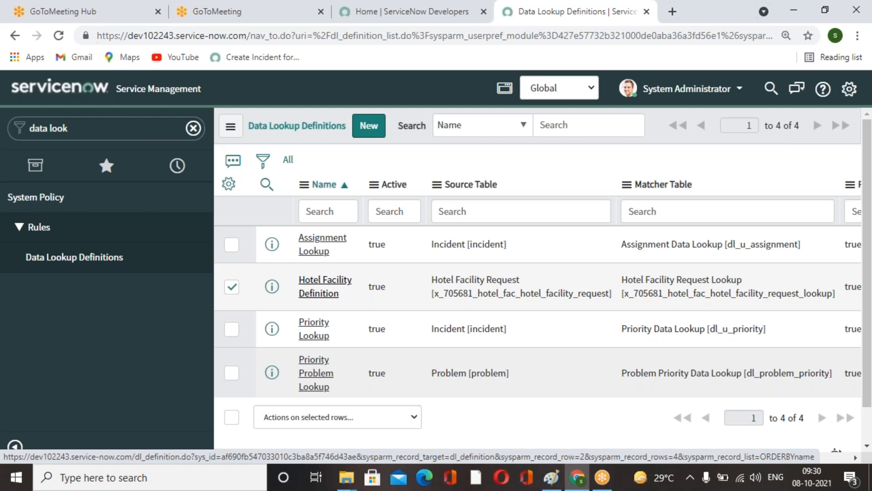
Switch the application scope to Hotel Facility Request and delete the Hotel Facility Definition data lookup definition.
left_click(324, 291)
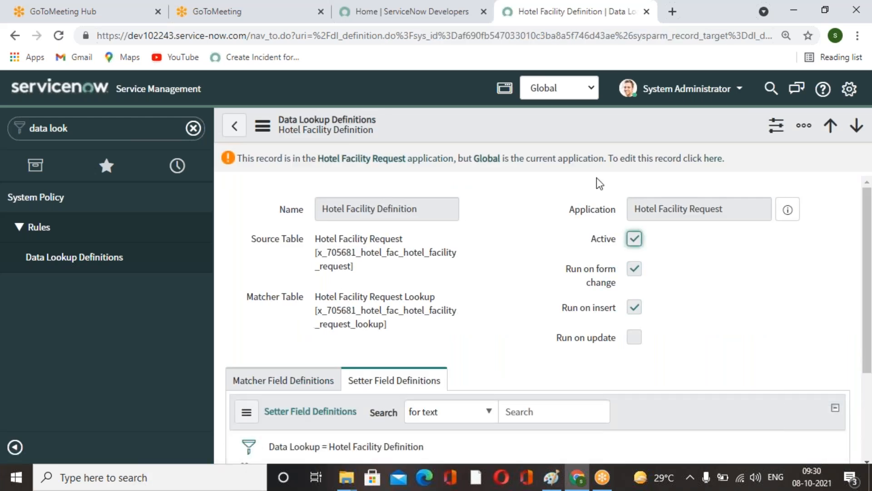
left_click(588, 94)
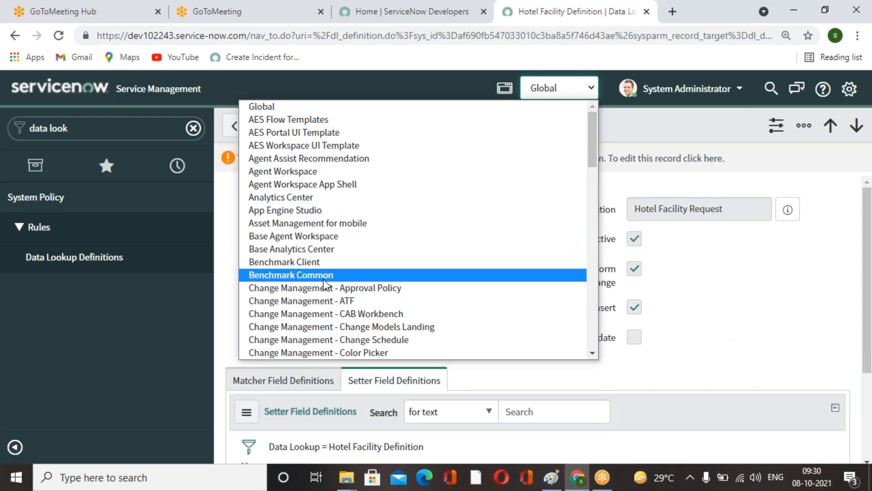
scroll(321, 272, "down", 5)
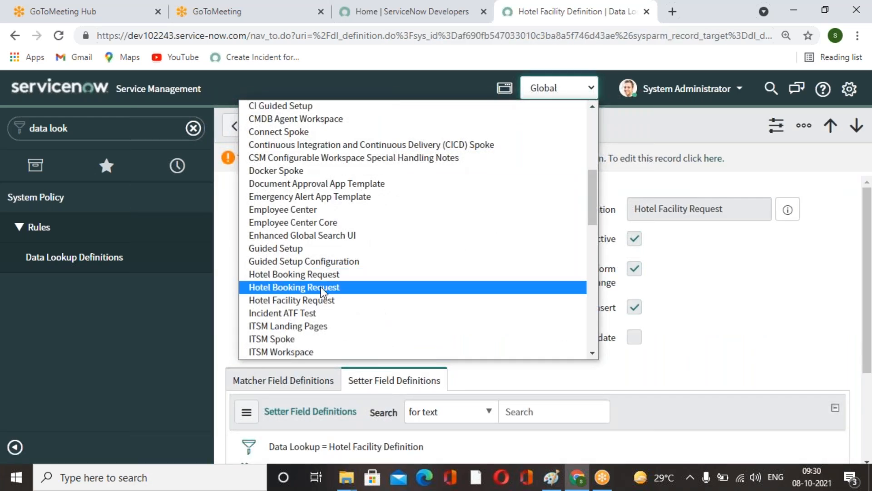
left_click(314, 300)
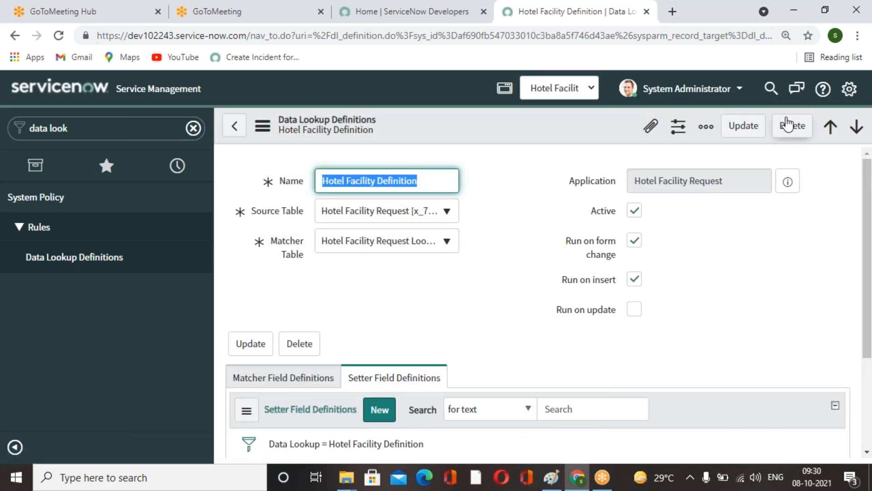
left_click(792, 126)
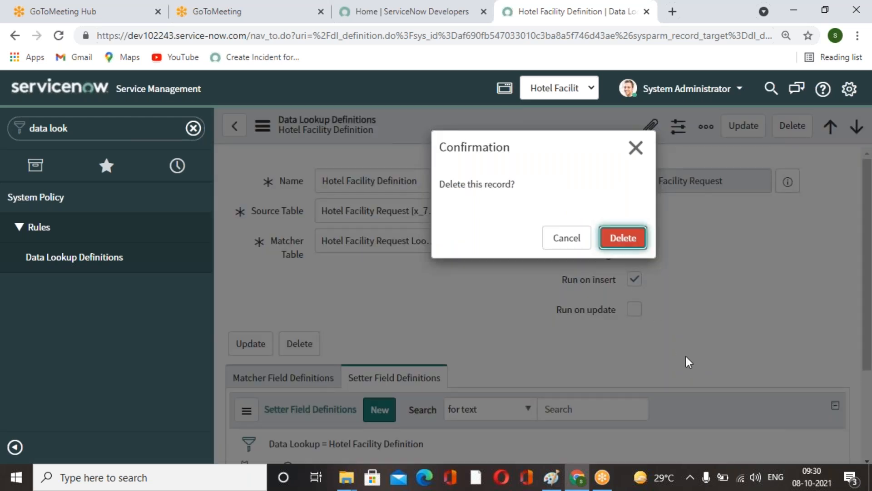
key("Return")
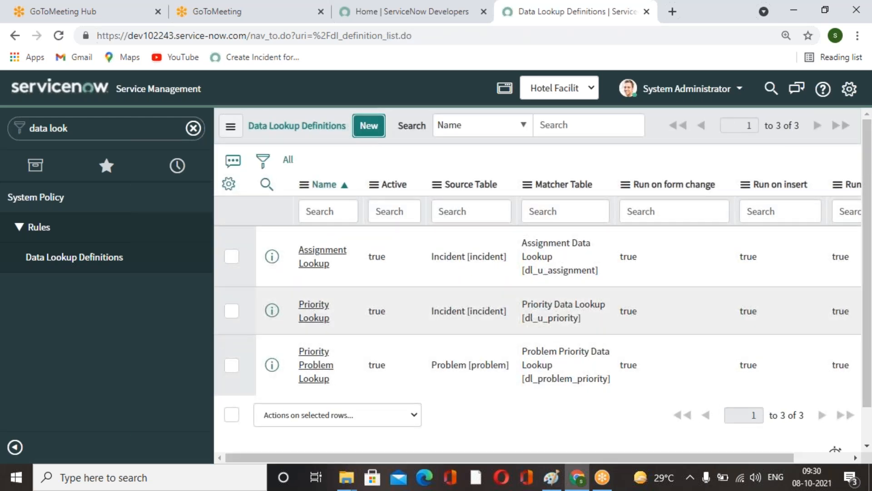
left_click(365, 130)
left_click(310, 186)
left_click(407, 177)
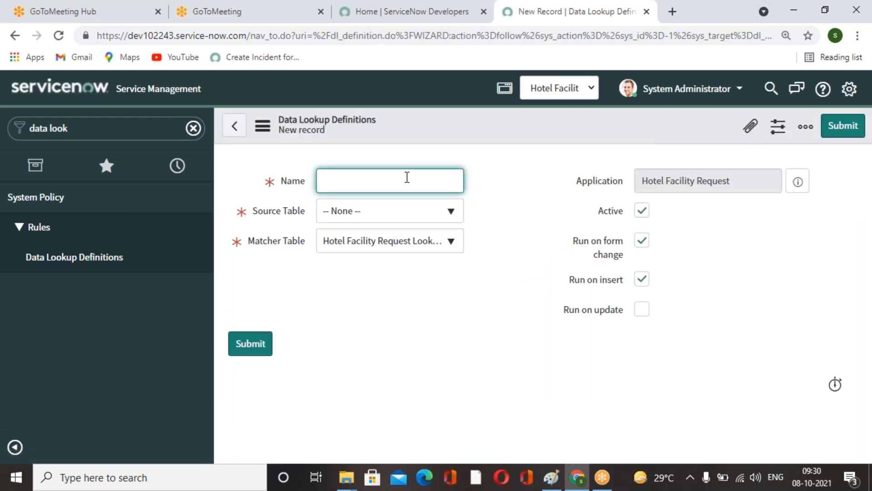
type("Testing Lookup rule definition")
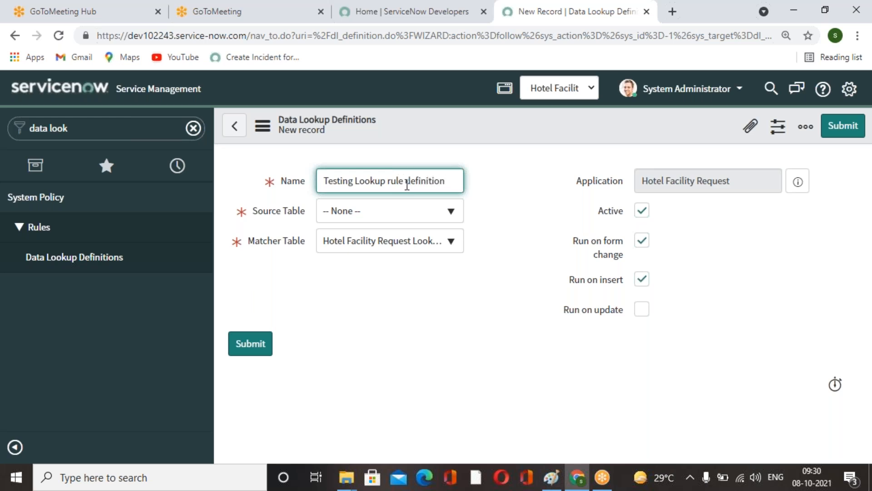
left_click(402, 334)
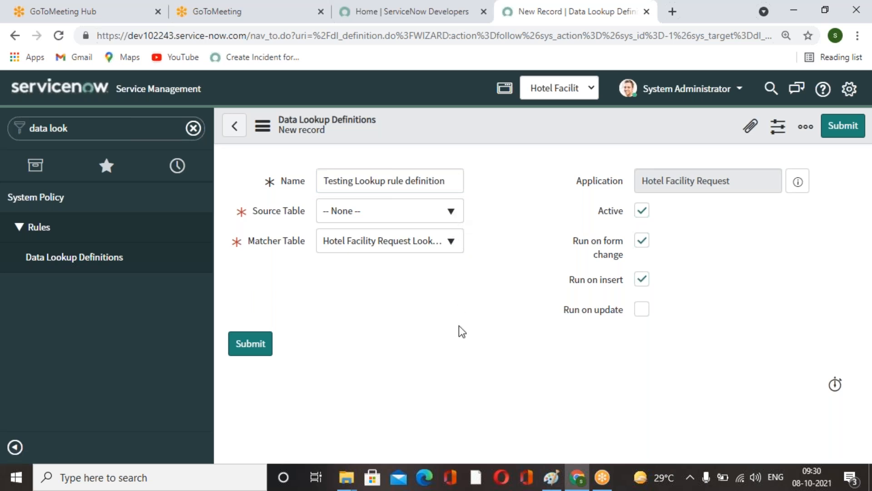
Switch the application scope back to Global and reopen a new data lookup definition form.
left_click(589, 88)
scroll(429, 157, "up", 5)
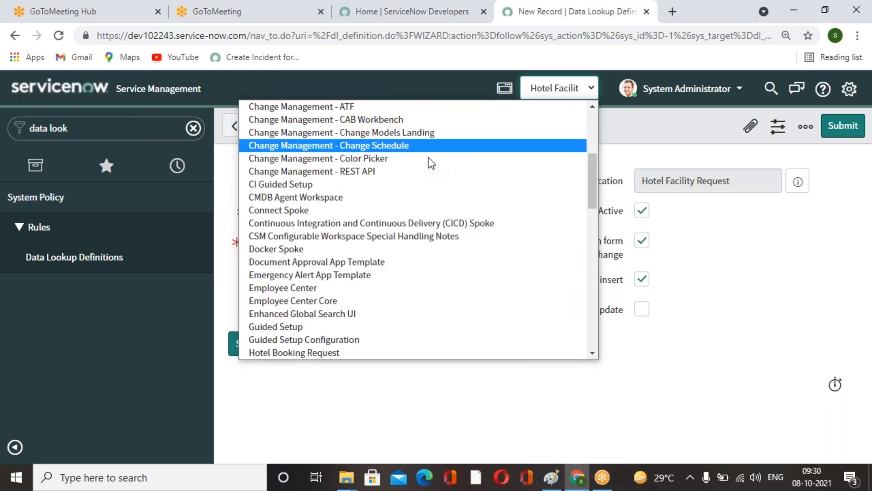
left_click(291, 105)
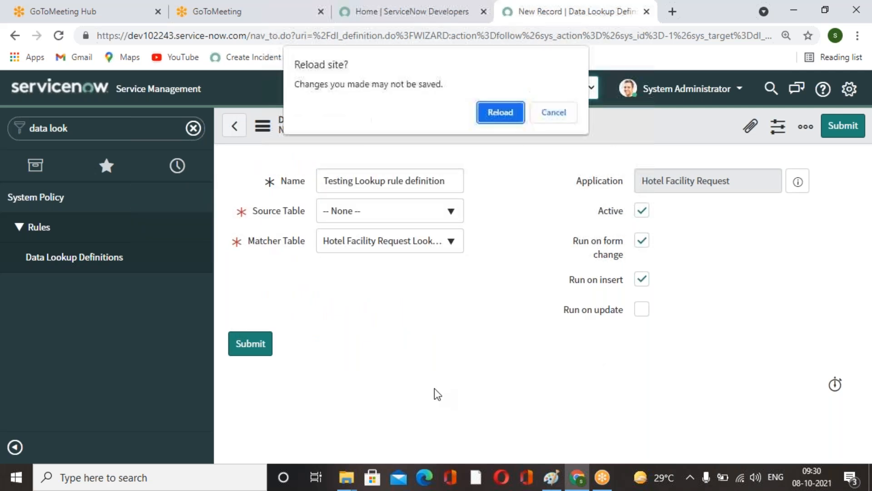
left_click(503, 115)
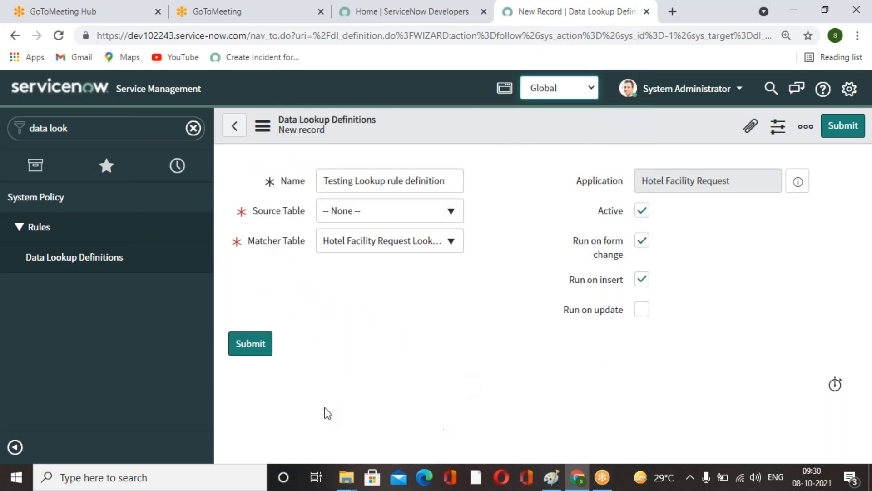
left_click(121, 268)
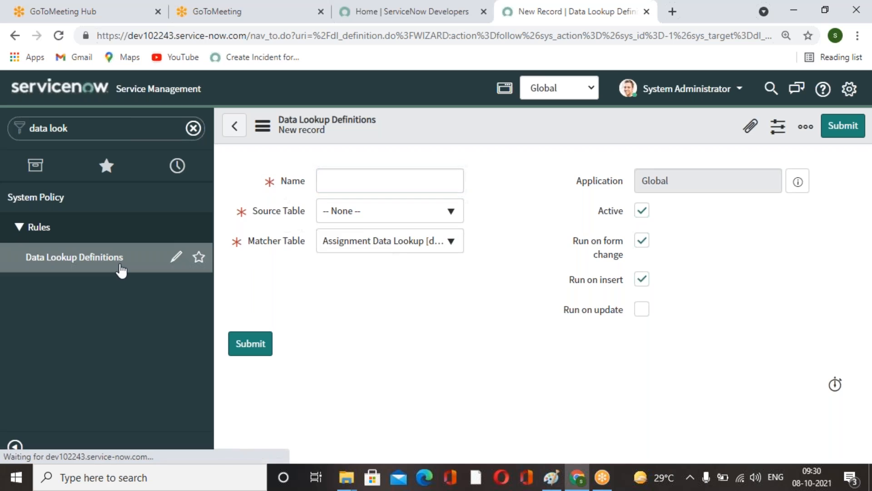
Name the new data lookup definition Testing Lookup Rule definition and set its source table to Problem.
left_click(367, 126)
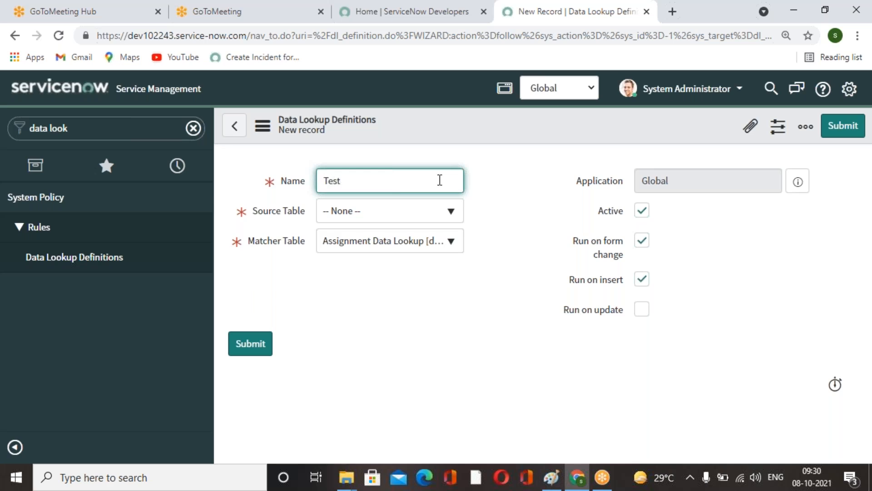
type("ing Lookup Rule definition")
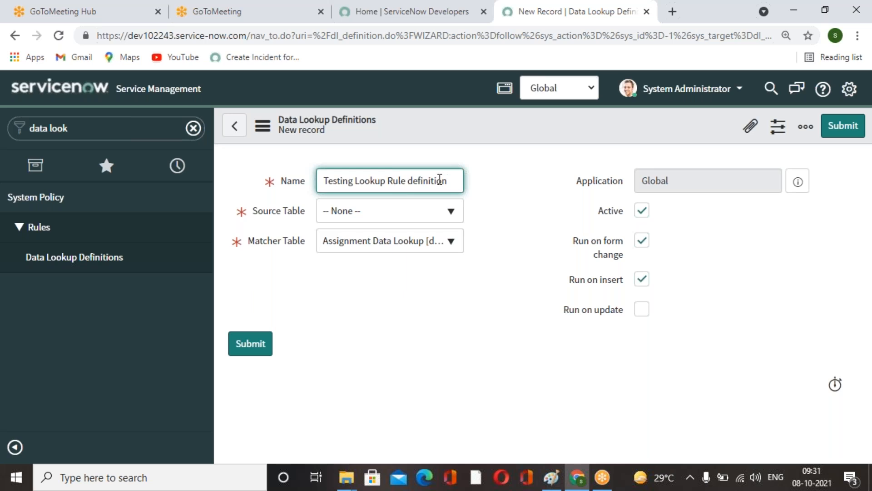
left_click(450, 213)
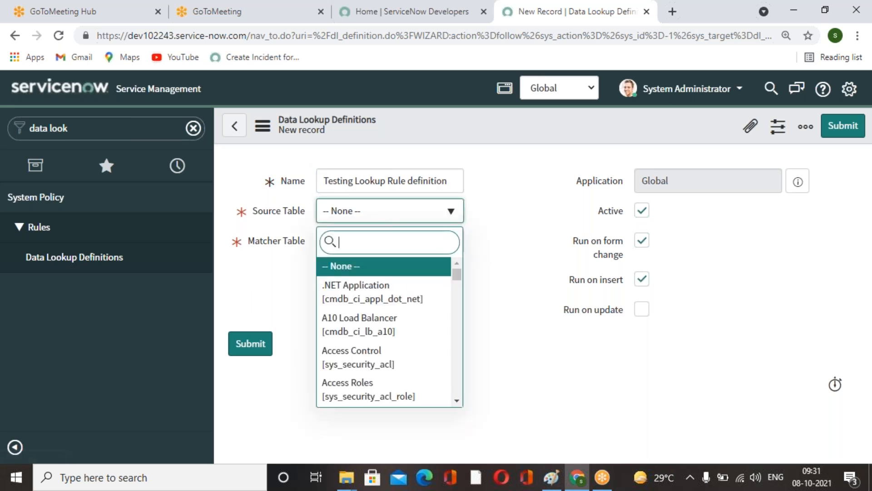
type("prob")
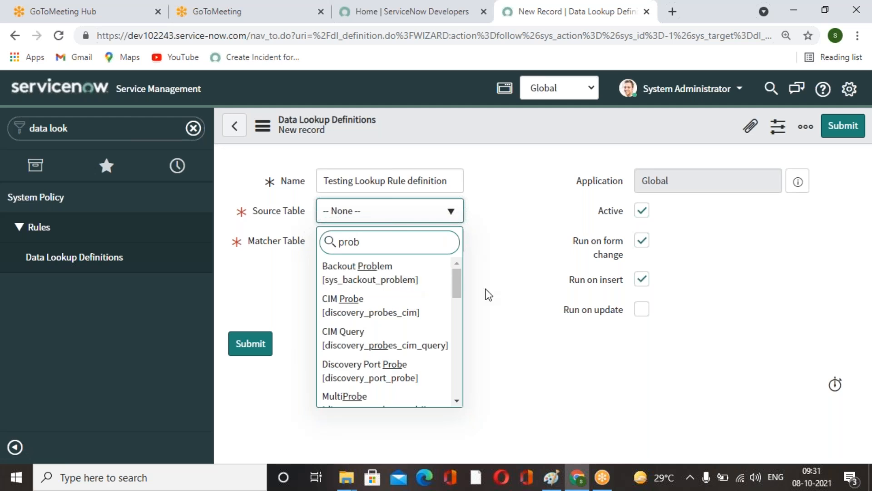
type("b")
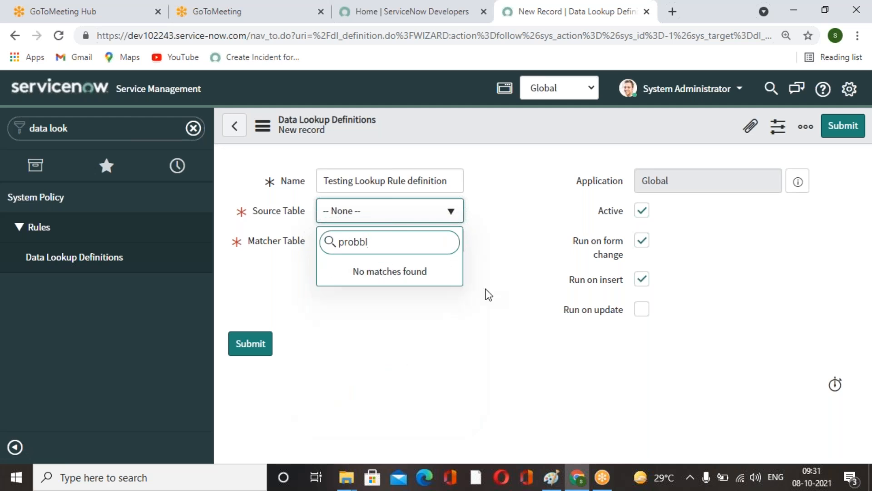
key("BackSpace")
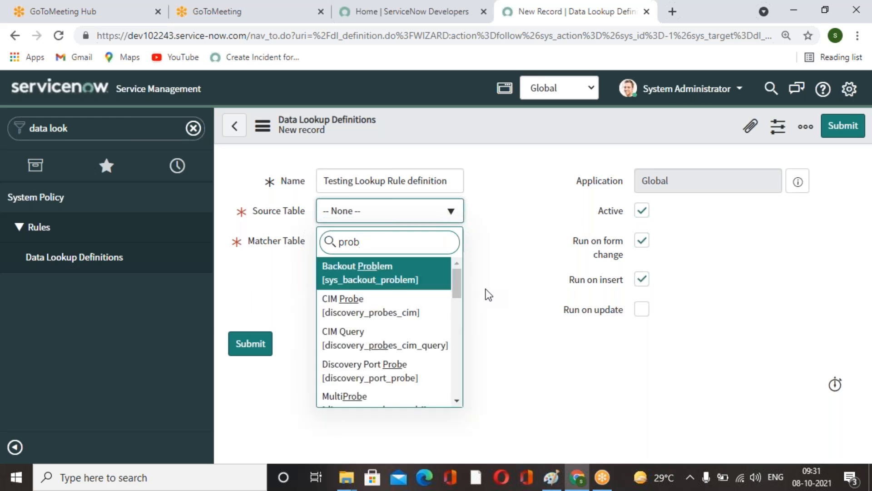
type("lem")
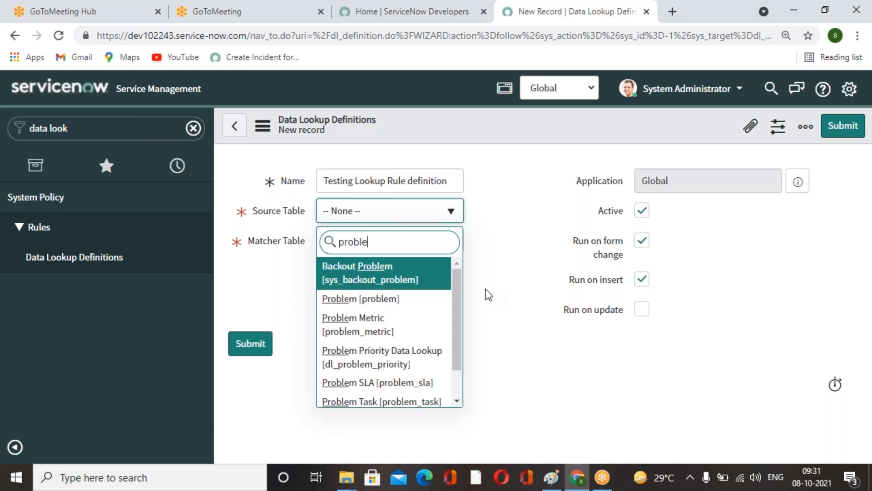
left_click(390, 301)
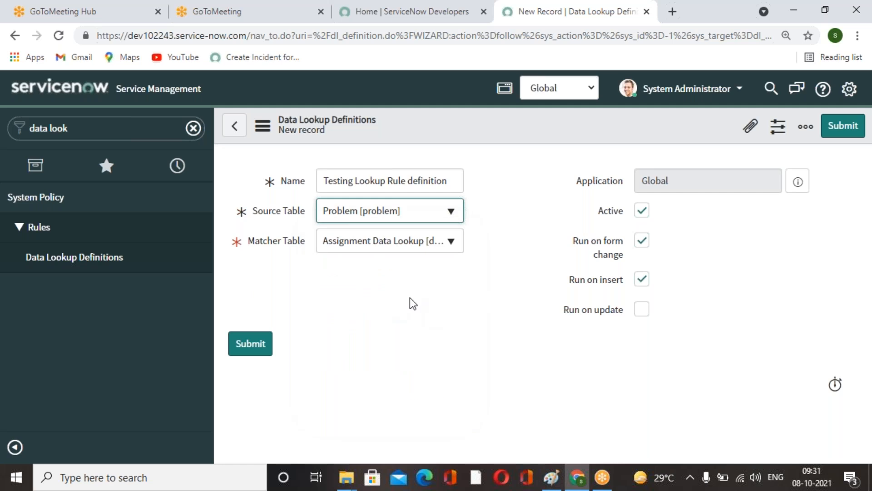
Set the matcher table to Testing lookup rule table and submit the definition.
left_click(451, 244)
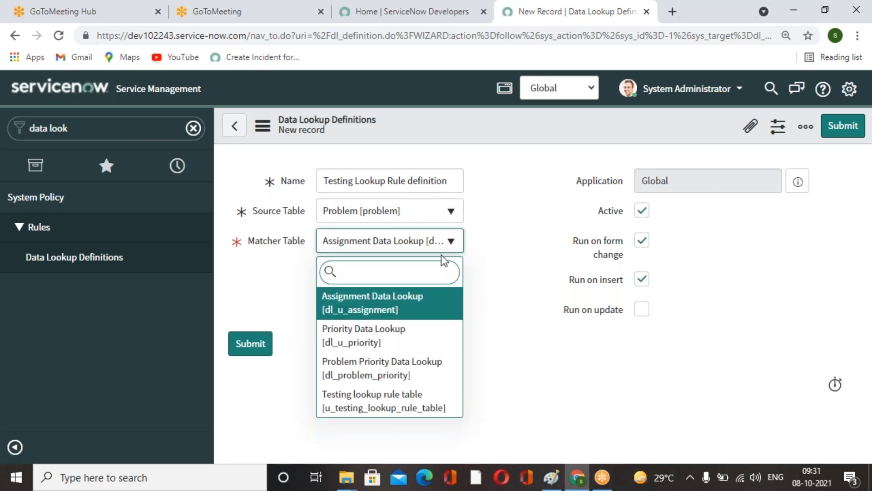
left_click(425, 407)
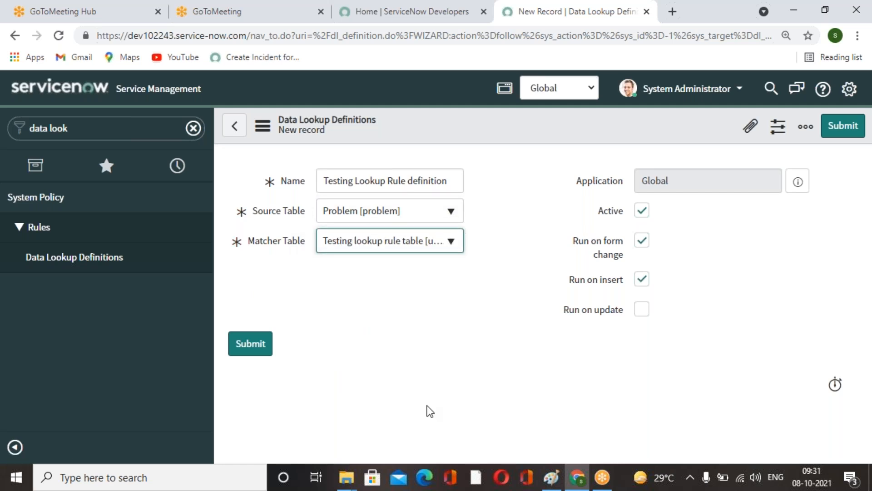
left_click(258, 351)
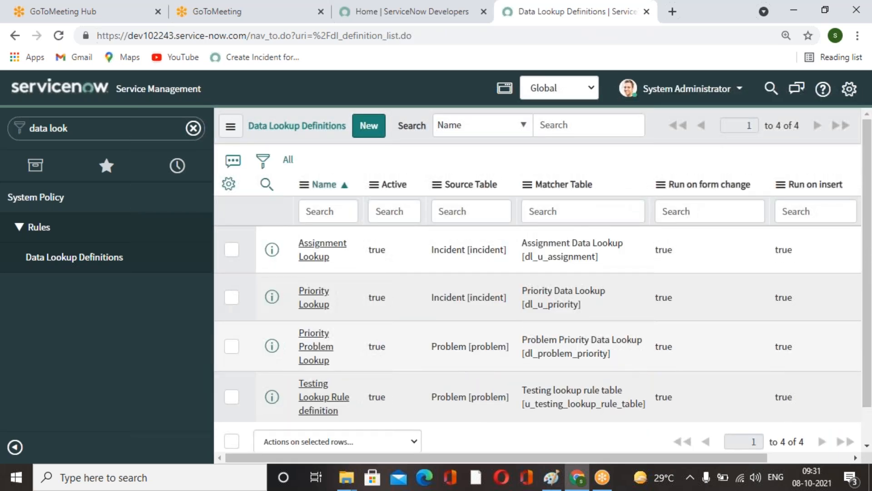
Open the Testing Lookup Rule definition and start a new matcher field definition.
left_click(331, 398)
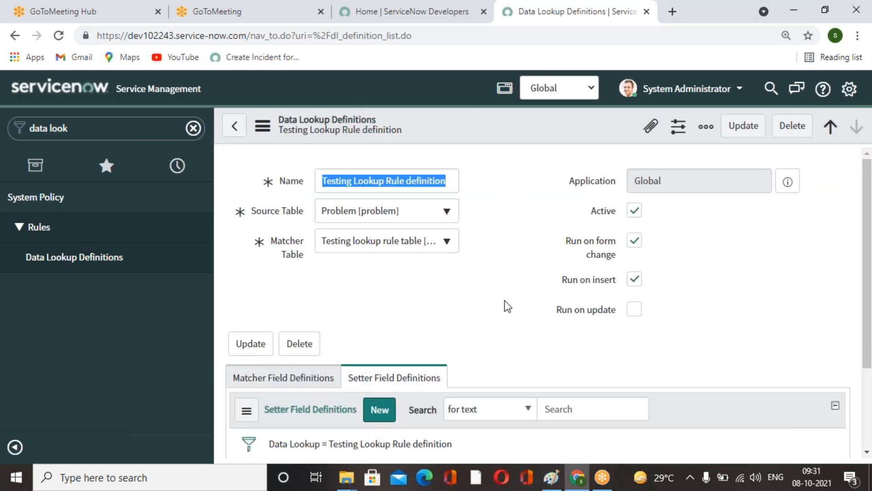
scroll(508, 308, "down", 3)
left_click(306, 245)
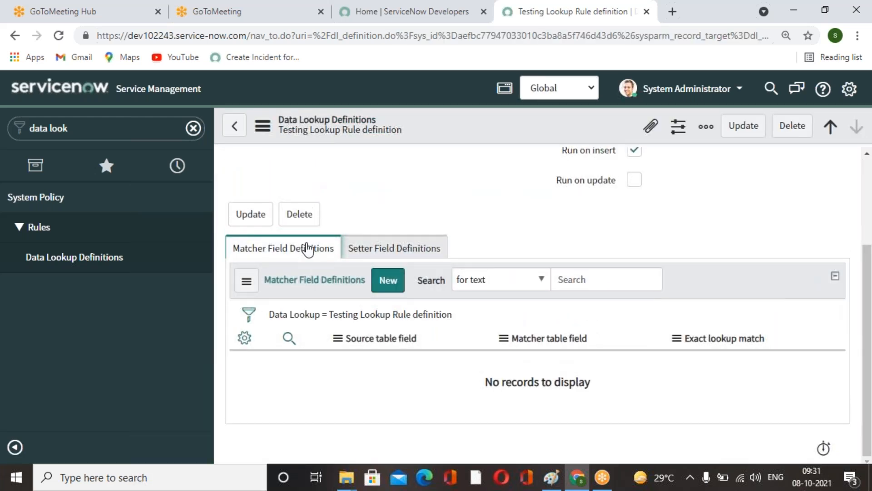
left_click(403, 259)
left_click(296, 254)
left_click(388, 280)
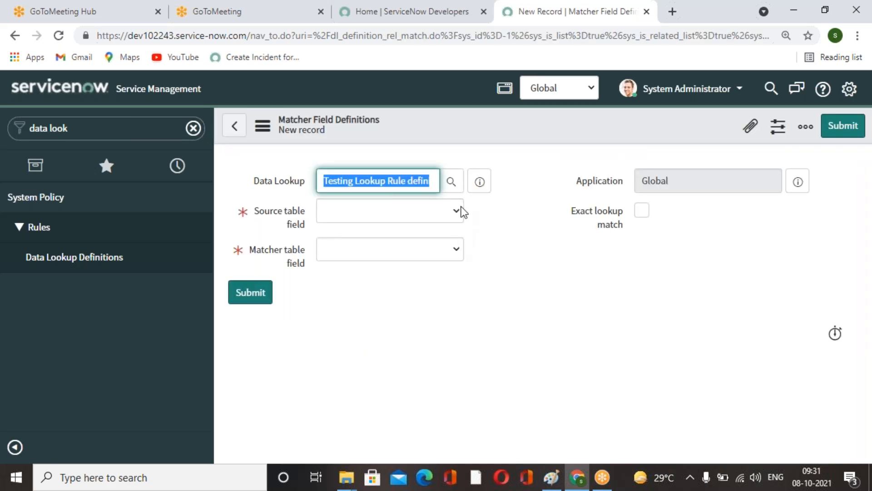
Set the matcher field definition's source table field to Emp Department.
left_click(456, 210)
left_click(514, 298)
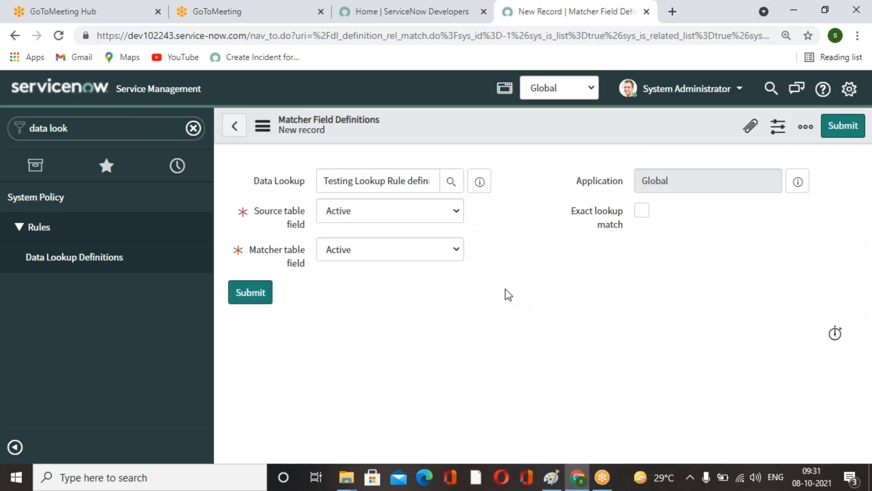
left_click(456, 212)
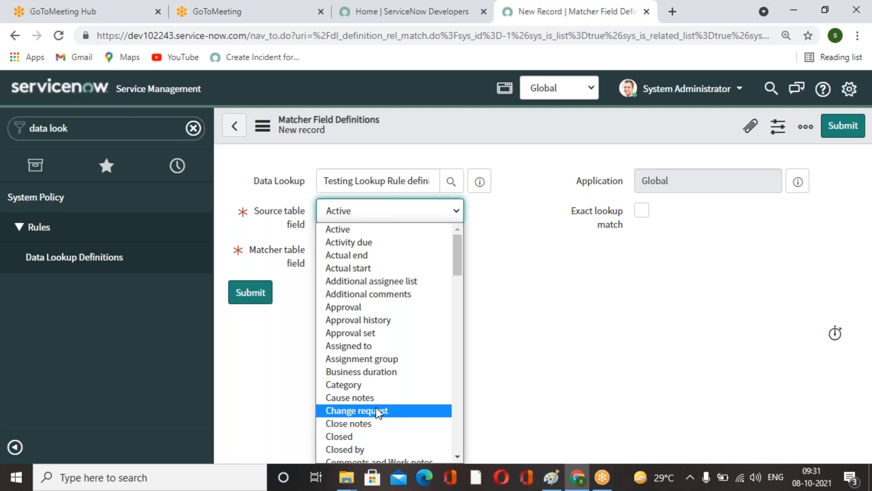
left_click(533, 317)
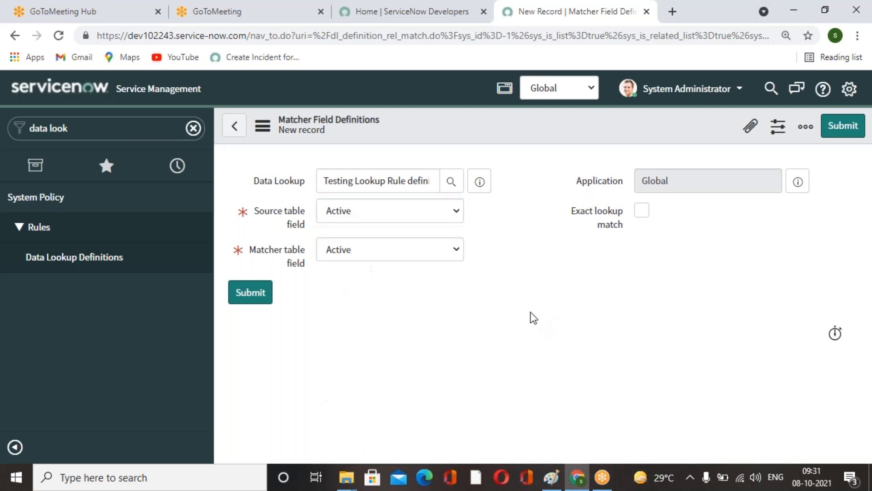
left_click(459, 211)
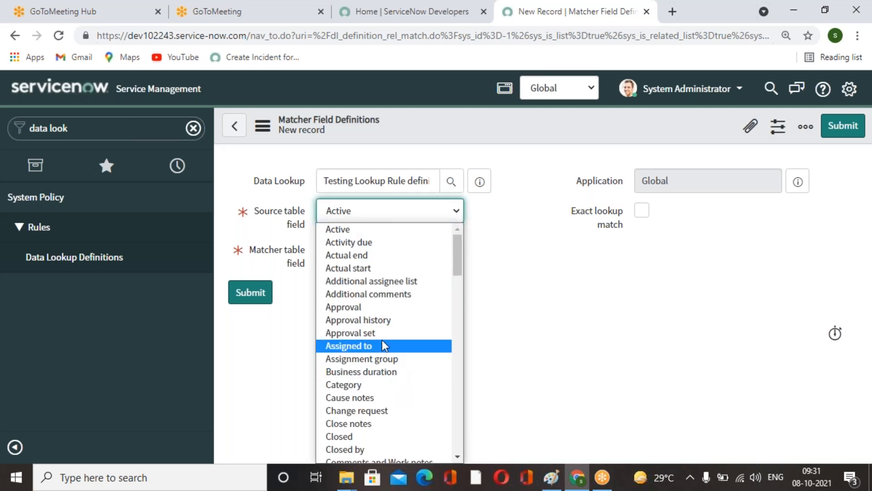
scroll(384, 346, "down", 10)
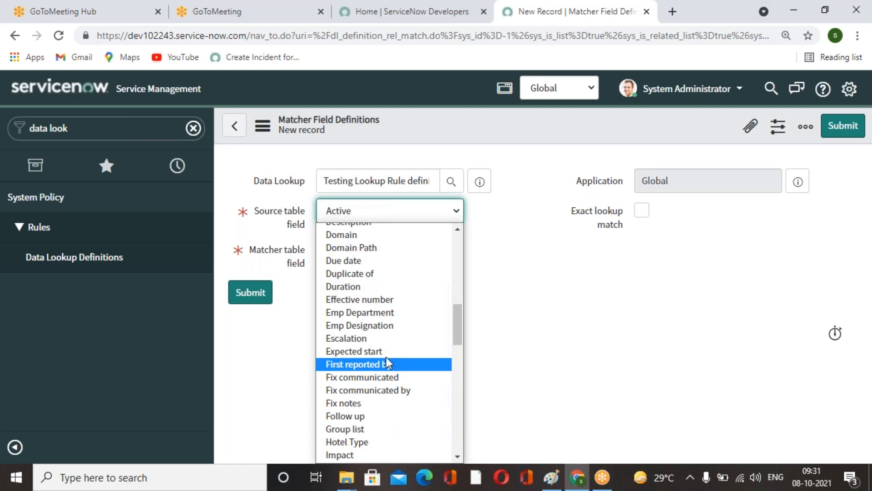
left_click(363, 313)
Set the matcher table field to Emp Department, enable exact lookup match, and submit the matcher field definition.
left_click(447, 253)
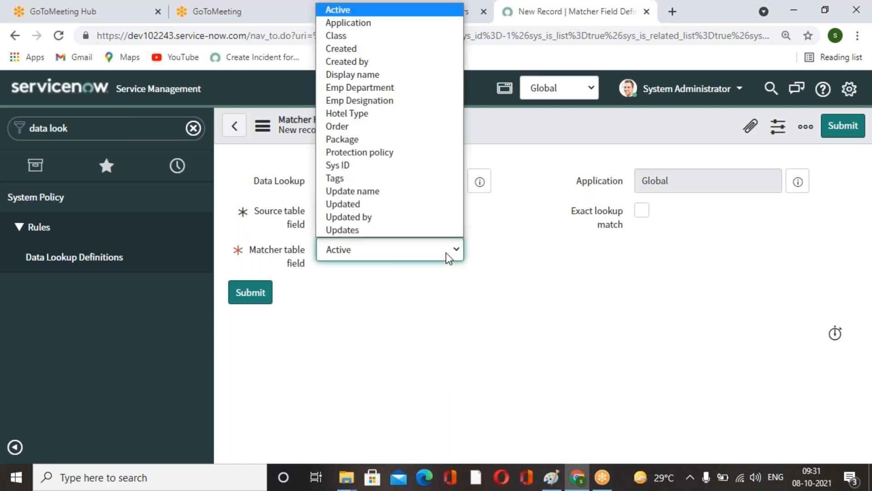
left_click(377, 89)
left_click(643, 212)
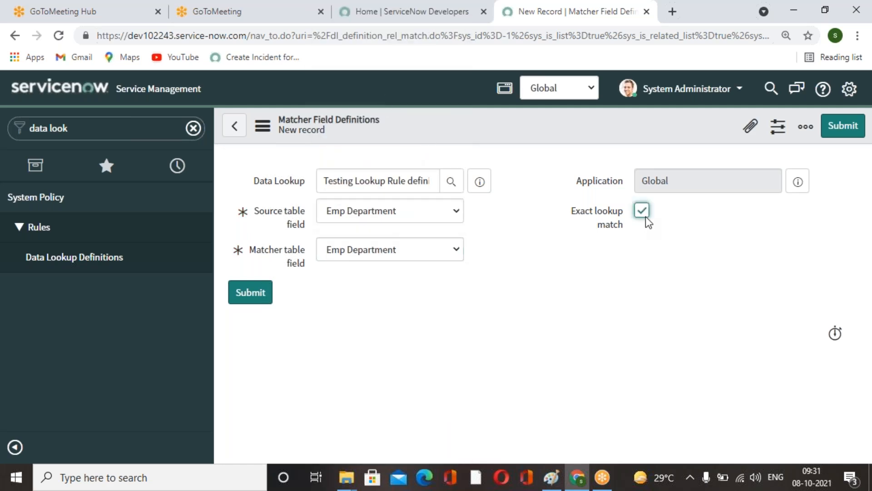
left_click(842, 132)
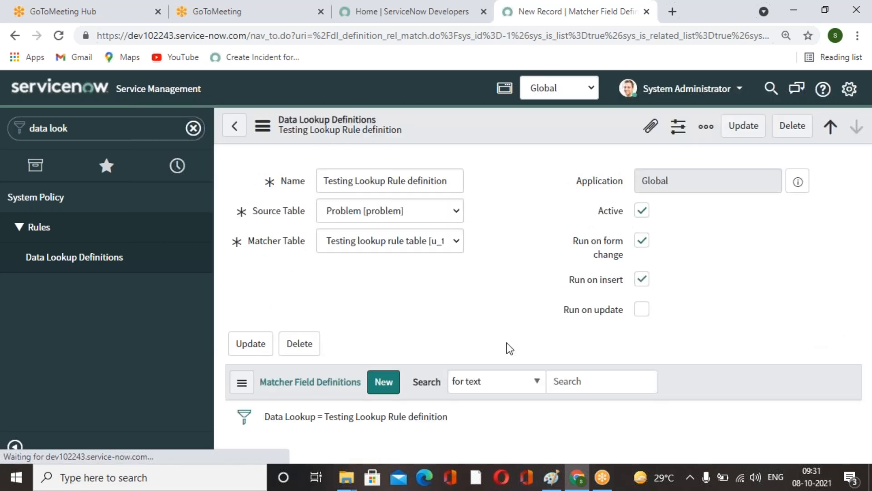
Start a second matcher field definition and set its source table field to Emp Designation.
scroll(397, 302, "down", 3)
left_click(391, 275)
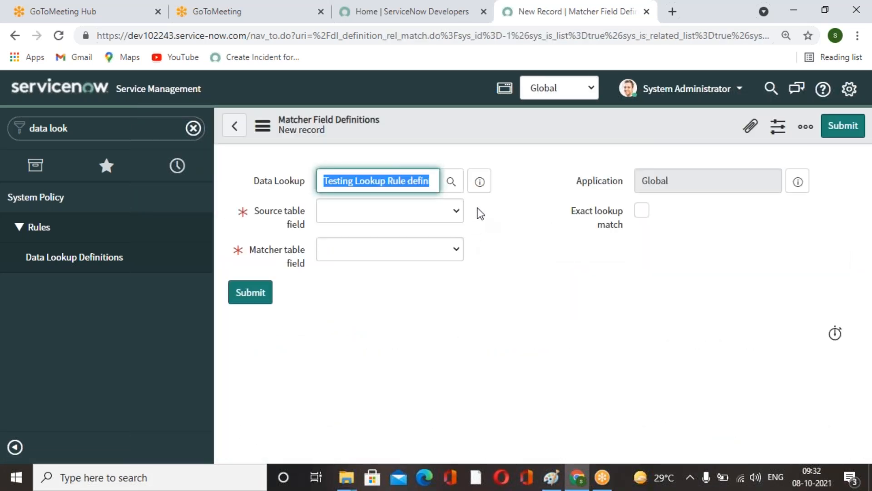
left_click(461, 208)
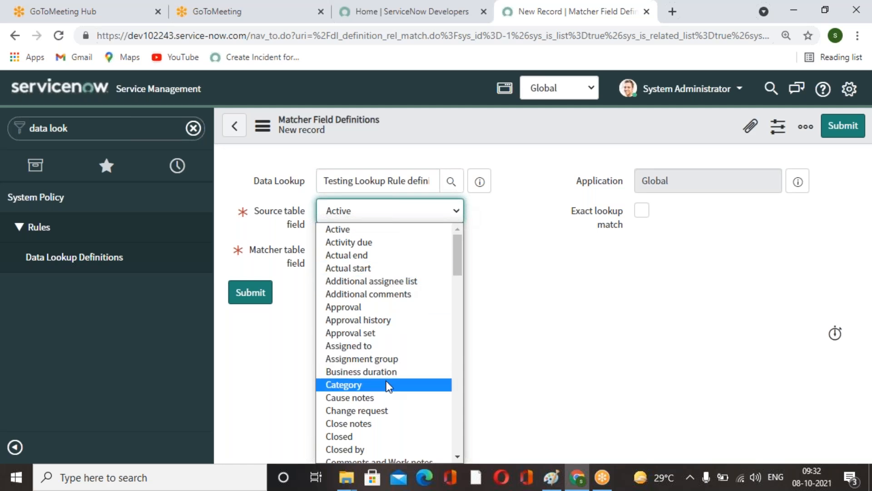
scroll(386, 380, "down", 10)
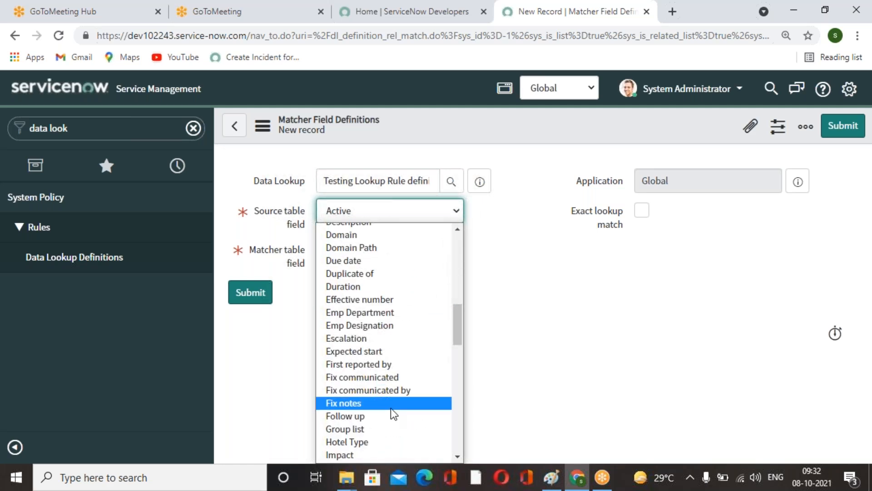
scroll(390, 408, "down", 3)
scroll(391, 408, "up", 3)
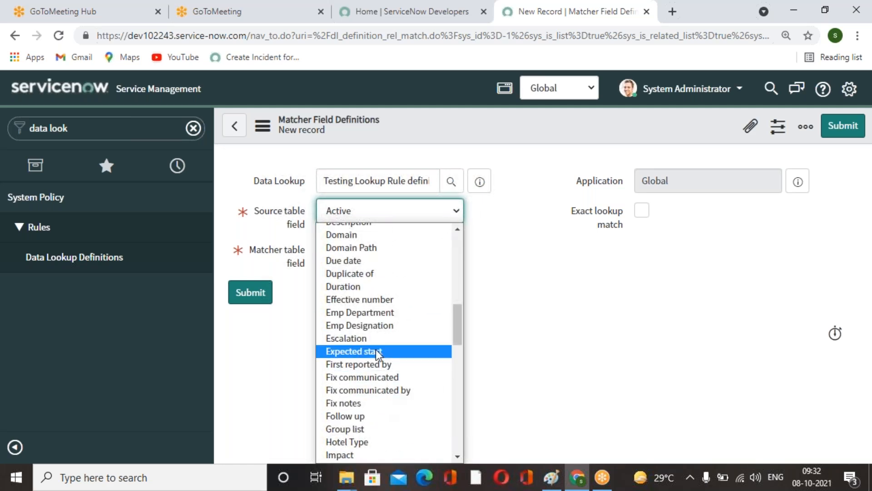
left_click(375, 325)
Set the matcher table field to Emp Designation and submit the second matcher field definition.
left_click(454, 247)
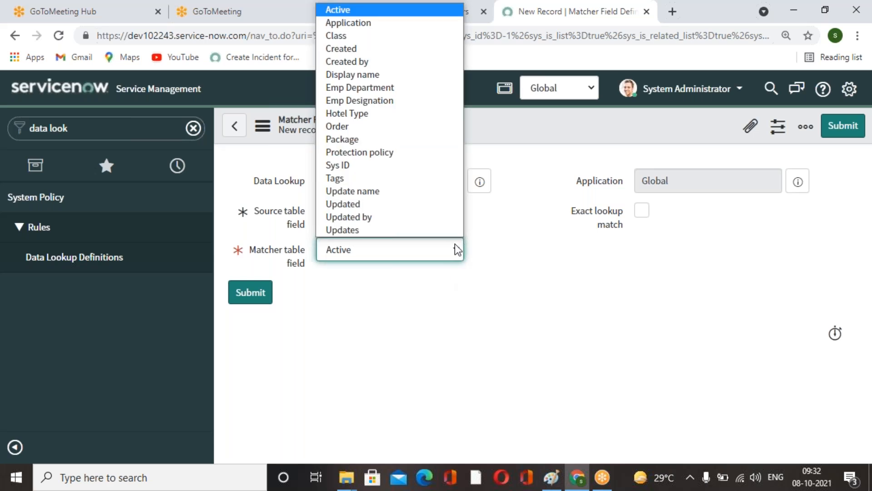
left_click(378, 100)
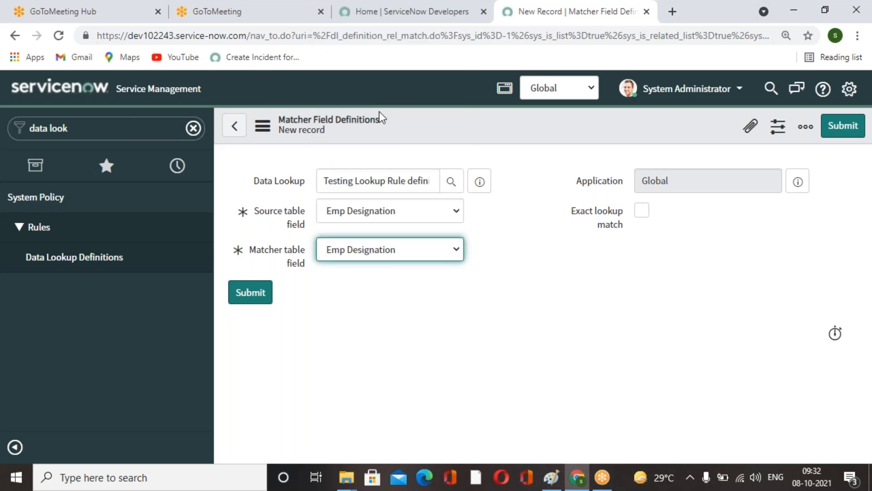
left_click(482, 339)
left_click(845, 128)
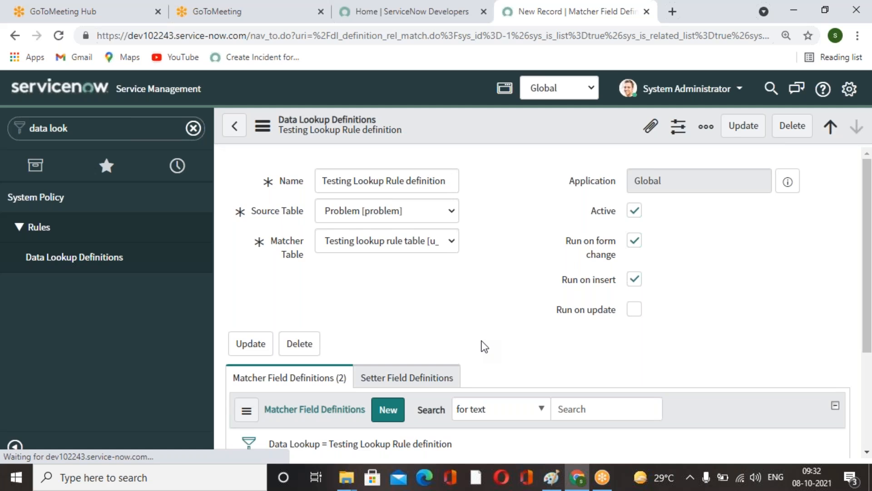
Start a new setter field definition and set its source table field to Hotel Type.
scroll(483, 347, "down", 3)
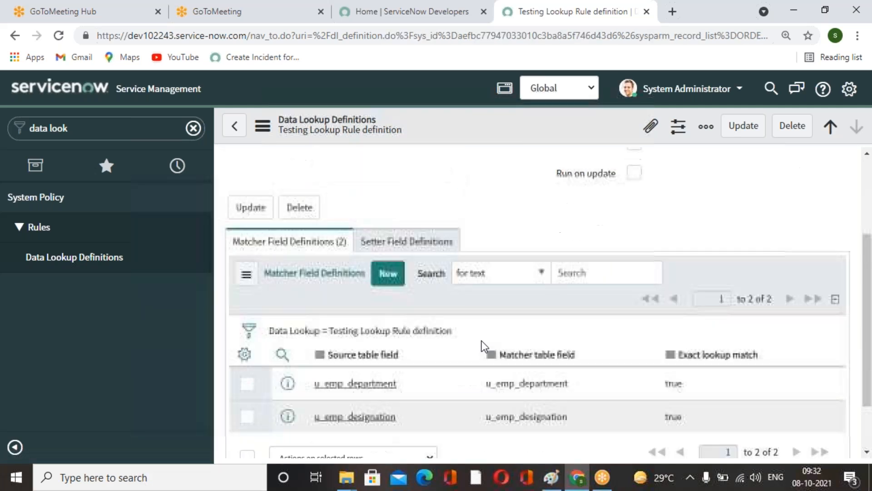
left_click(421, 249)
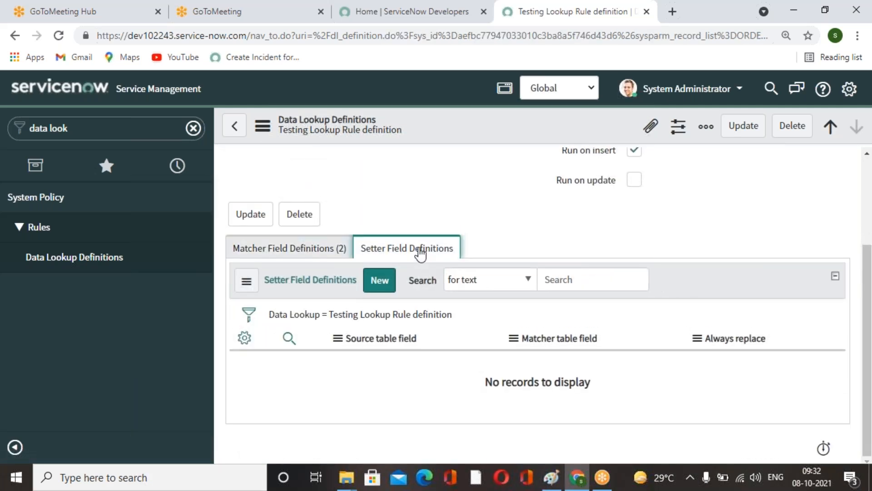
left_click(379, 280)
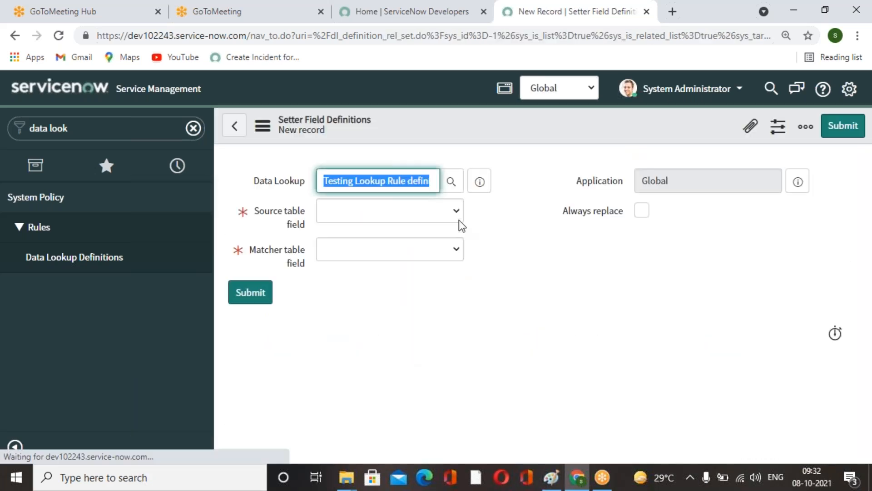
left_click(458, 210)
scroll(395, 338, "down", 5)
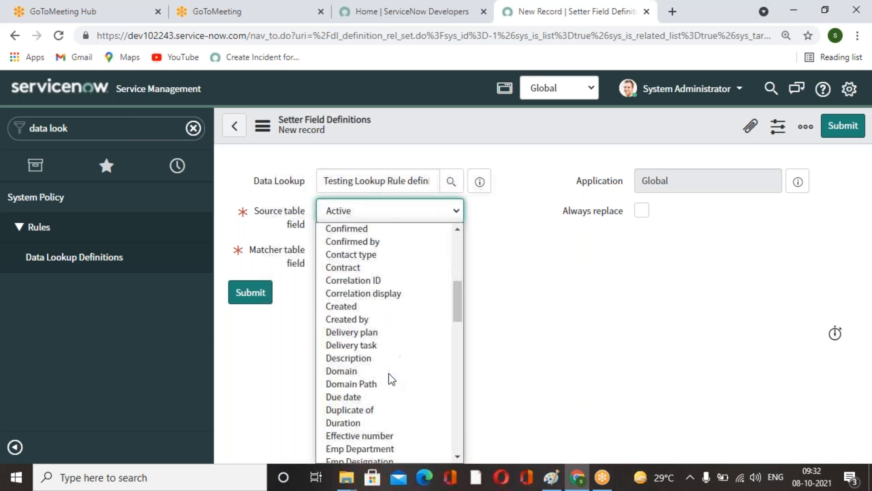
key("h")
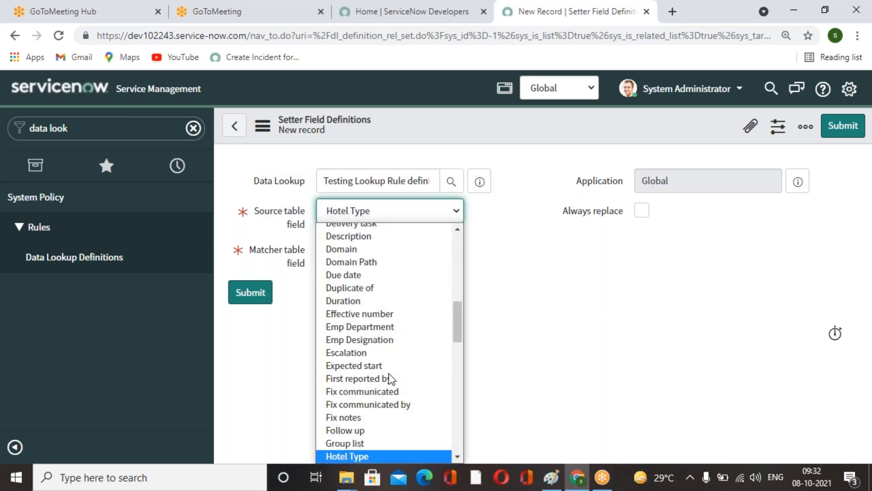
left_click(384, 456)
Set the setter's matcher table field to Hotel Type, enable Always replace, and submit it.
left_click(458, 250)
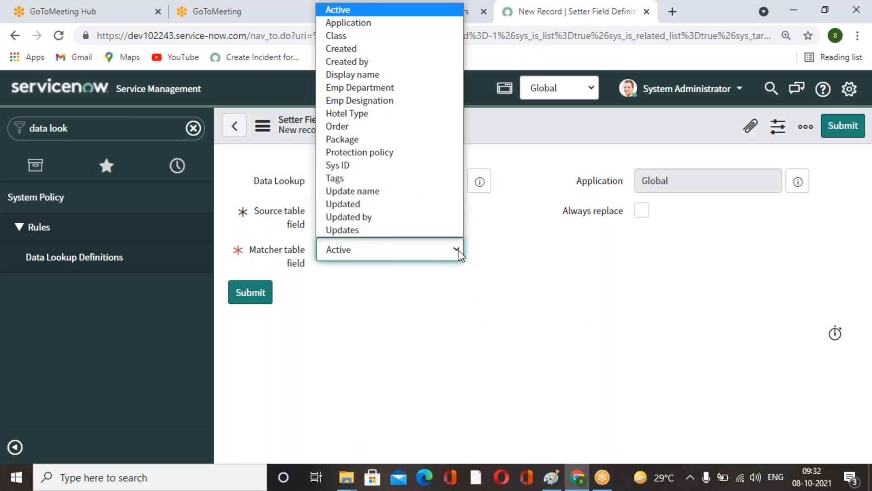
key("h")
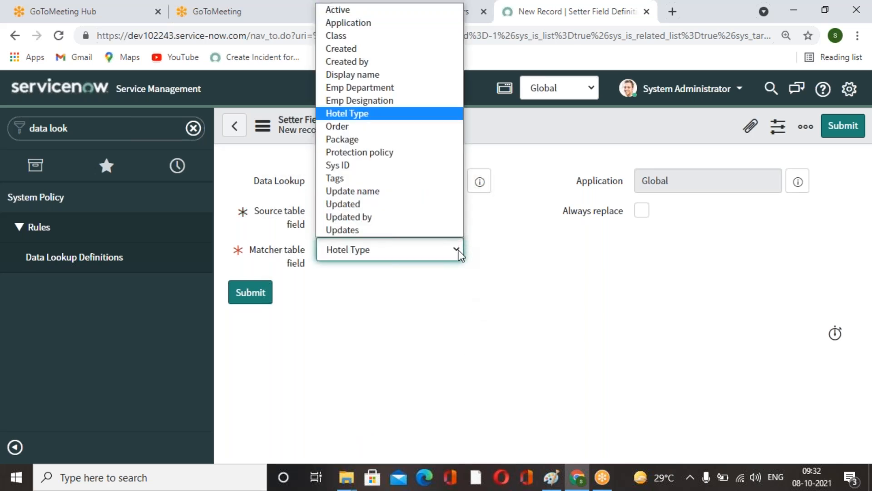
left_click(407, 111)
left_click(641, 211)
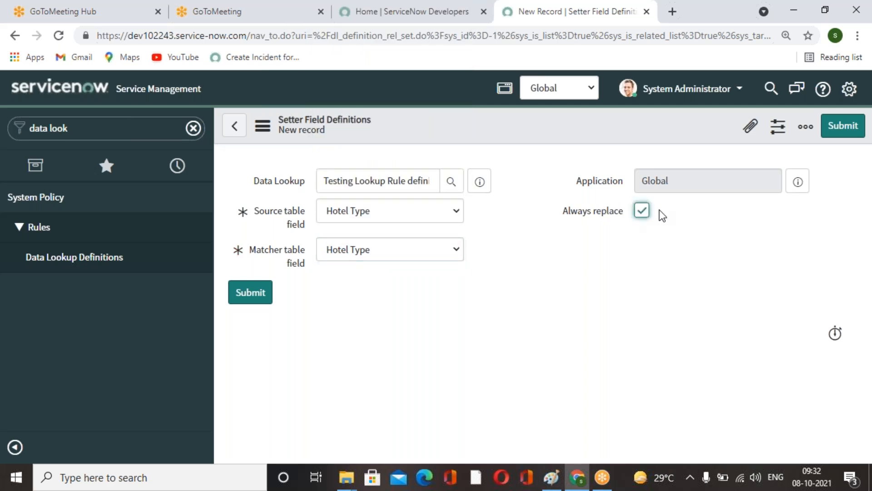
left_click(843, 133)
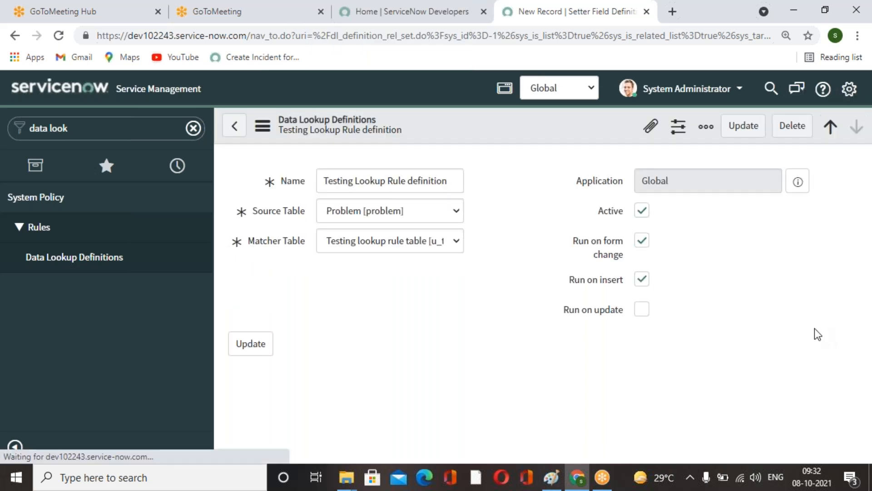
Return to the definitions list and create a new Problem record to test the lookup.
left_click(755, 135)
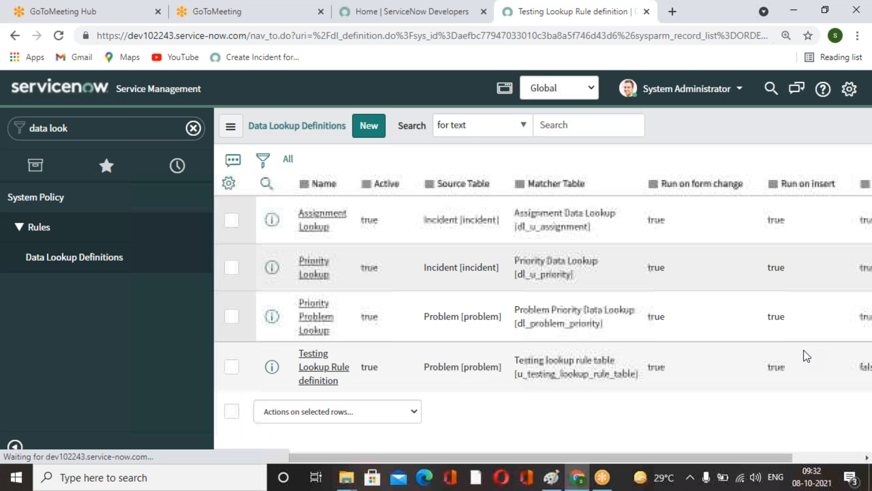
left_click(88, 124)
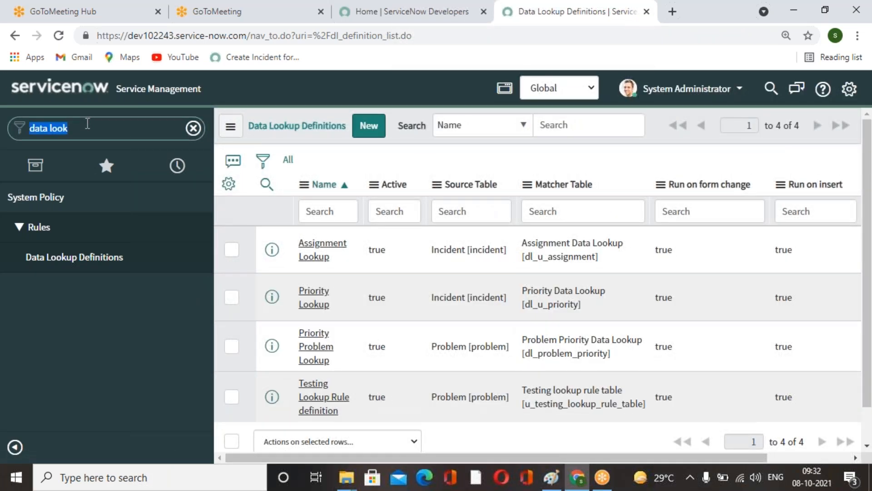
type("problem")
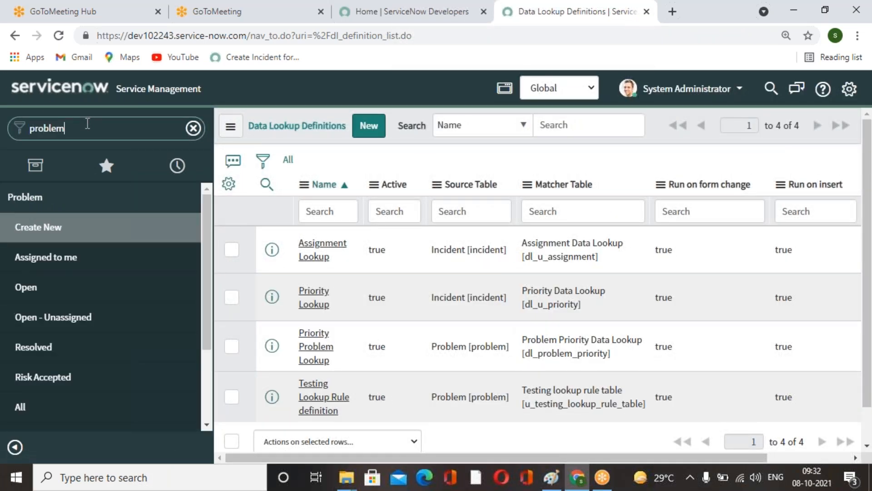
left_click(54, 235)
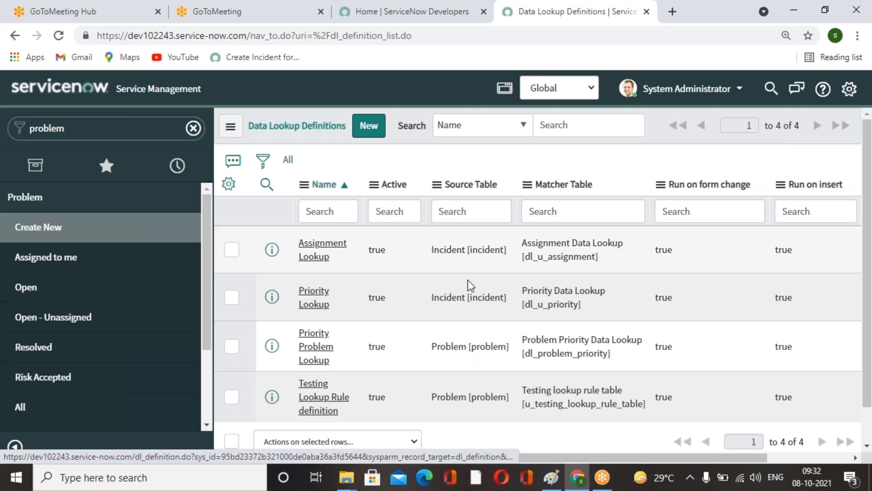
scroll(554, 345, "down", 3)
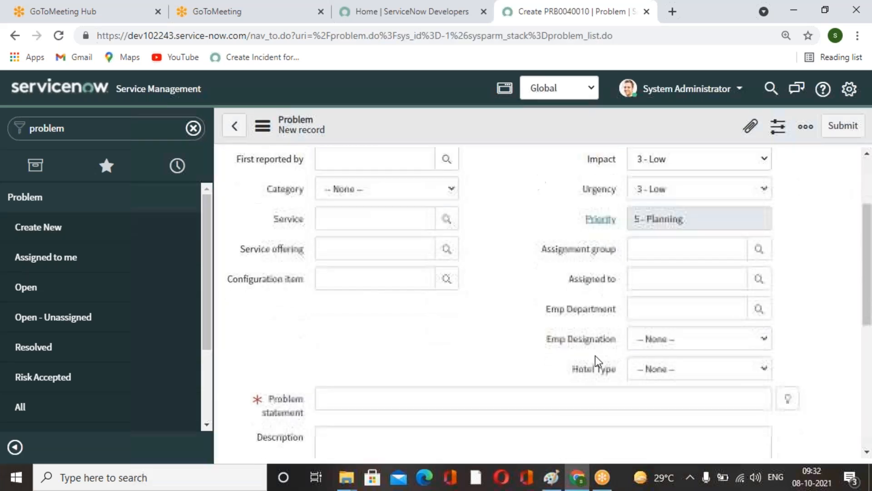
Set the problem's Emp Department to IT and Emp Designation to Director.
left_click(760, 289)
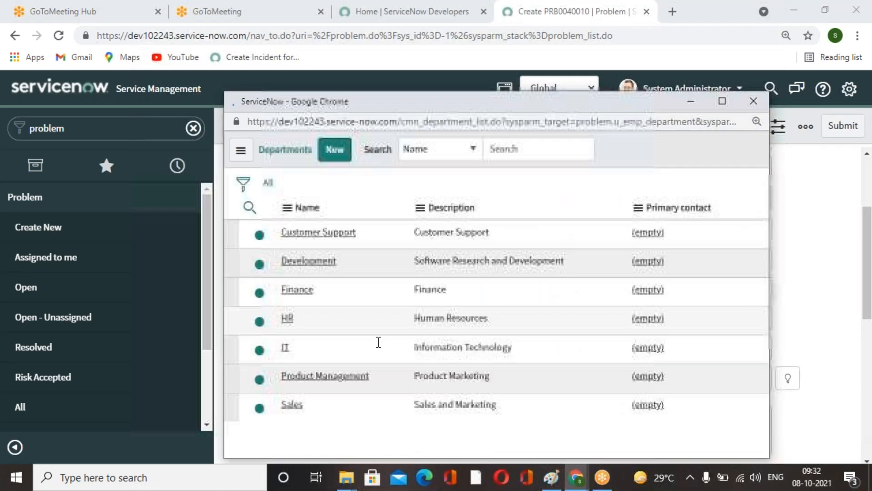
left_click(285, 400)
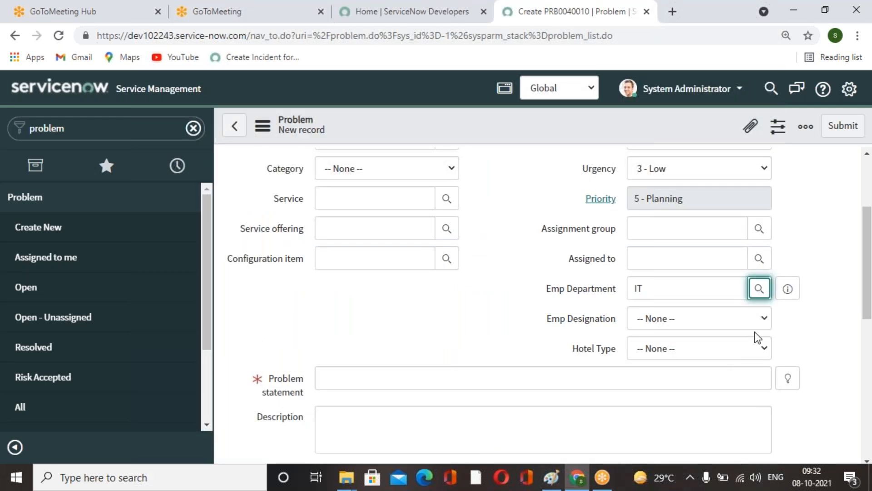
left_click(763, 327)
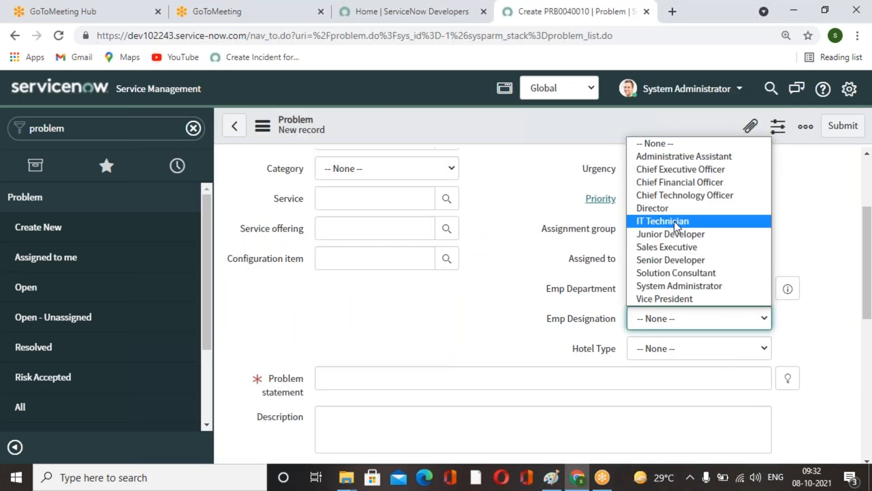
left_click(653, 208)
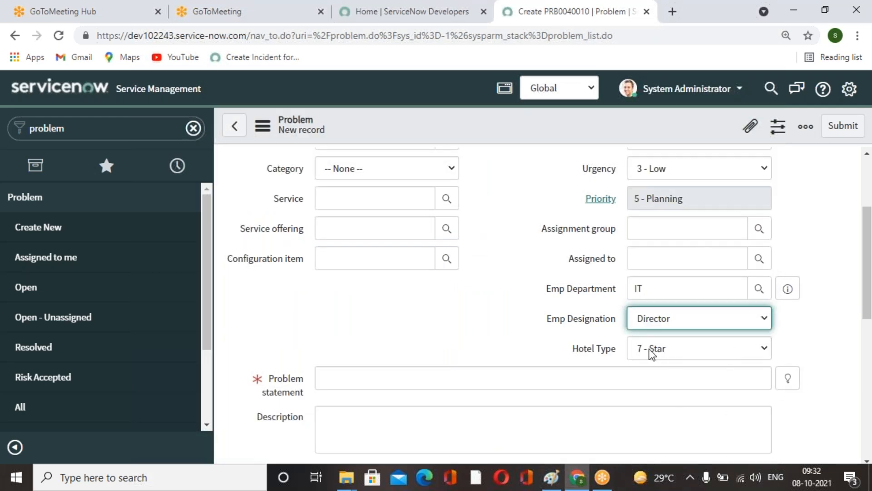
Change the problem's Emp Department to Finance and Emp Designation to Chief Financial Officer.
left_click(760, 289)
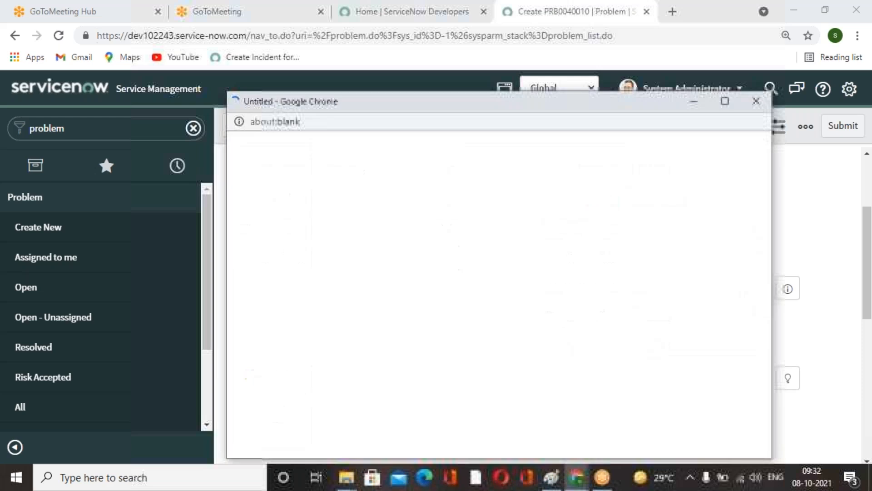
left_click(299, 344)
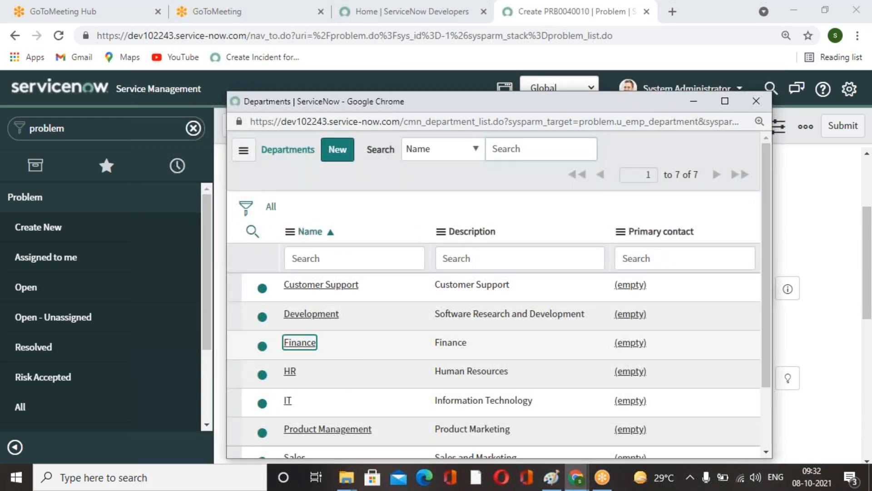
left_click(765, 326)
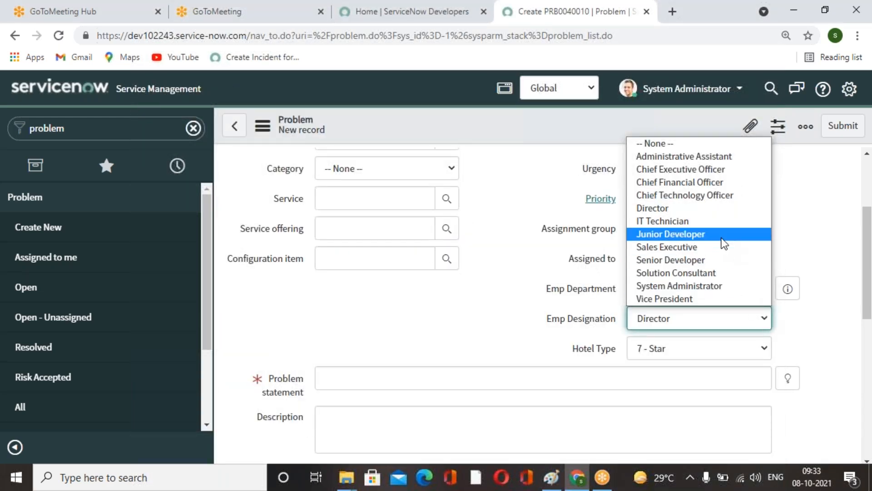
left_click(558, 249)
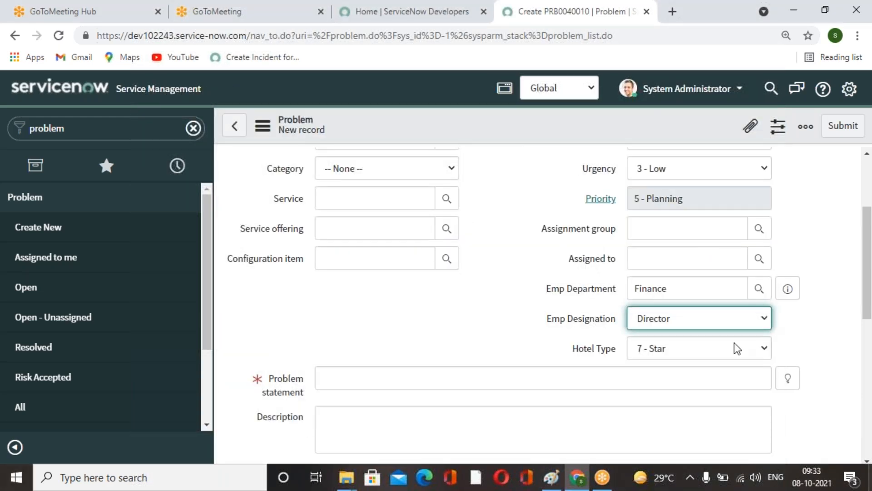
left_click(766, 318)
left_click(690, 182)
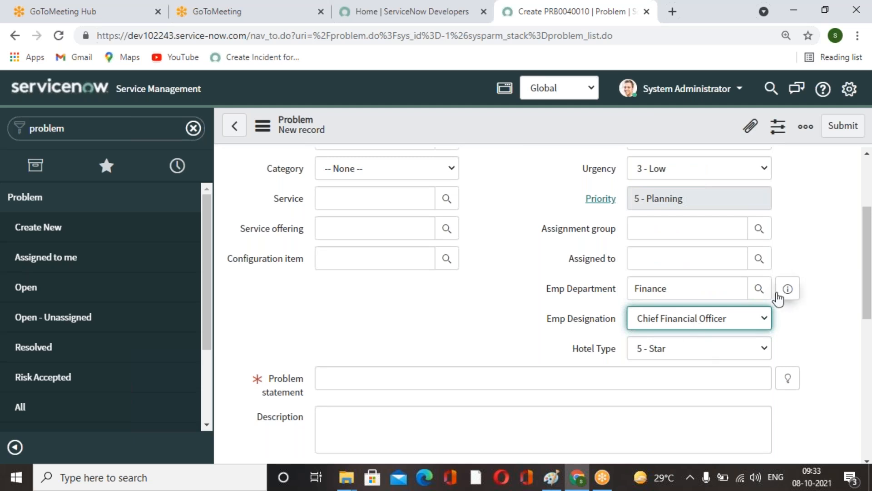
Leave the problem form and open a new Hotel Facility Request record.
scroll(438, 278, "up", 3)
left_click(126, 131)
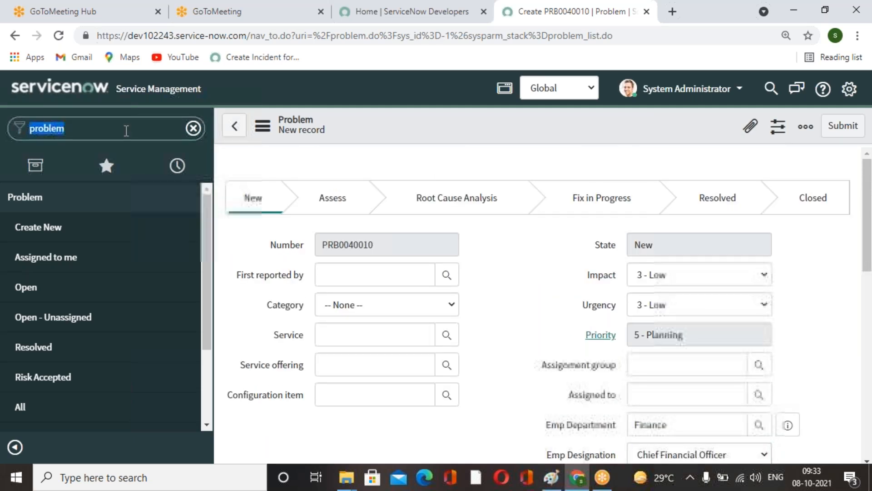
type("hotel")
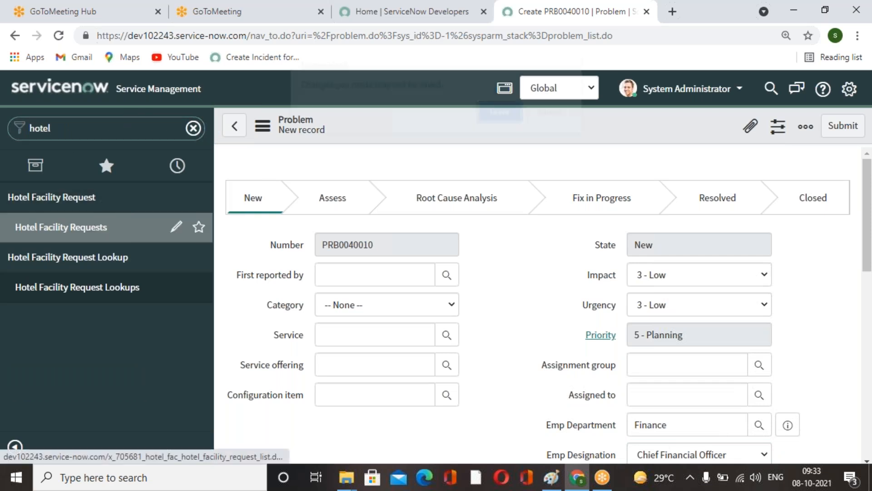
left_click(136, 222)
left_click(490, 113)
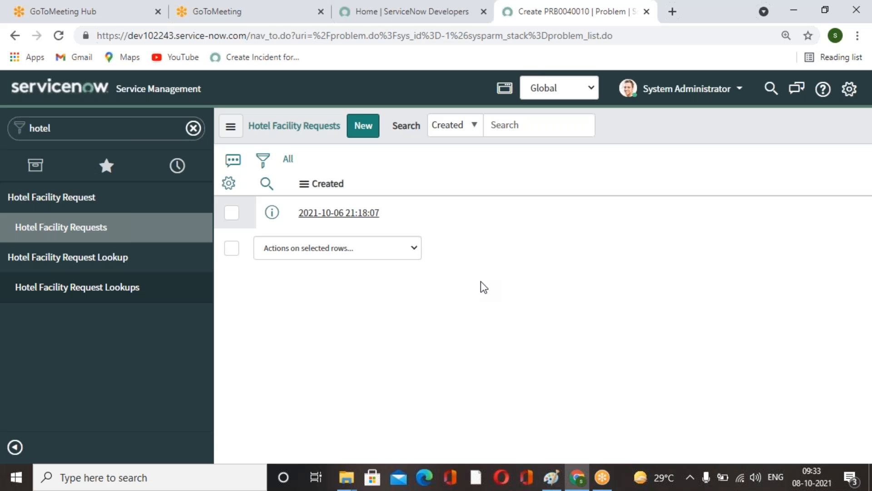
left_click(368, 125)
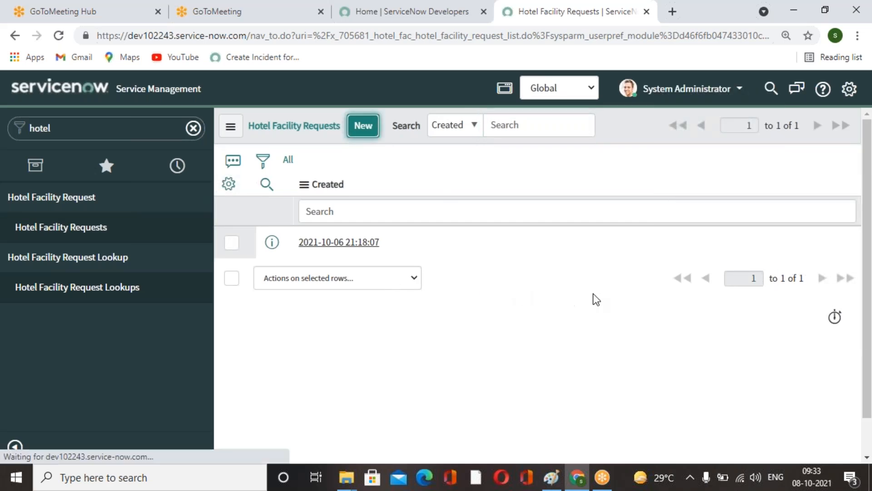
left_click(539, 304)
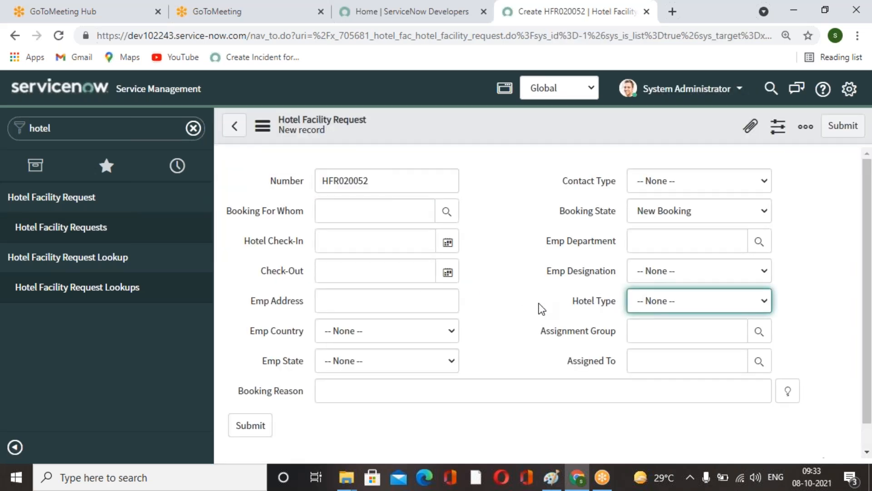
left_click(841, 209)
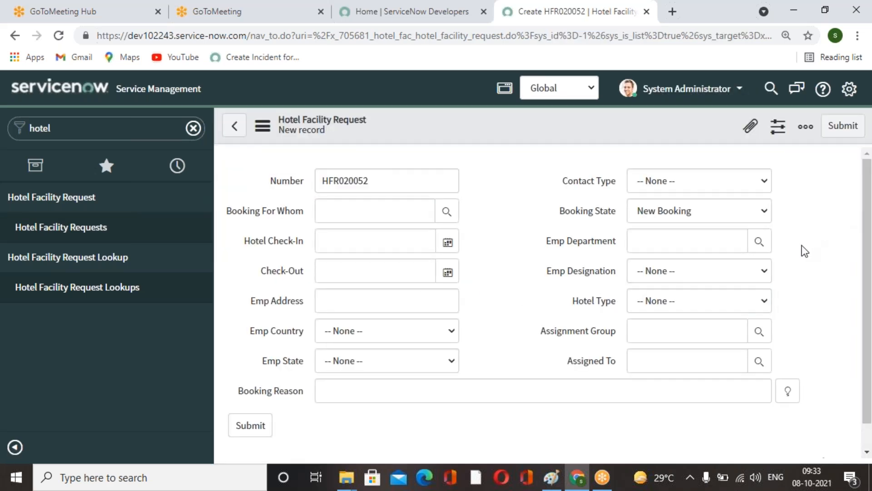
scroll(791, 333, "down", 1)
scroll(792, 333, "up", 1)
scroll(527, 302, "down", 1)
scroll(527, 301, "up", 1)
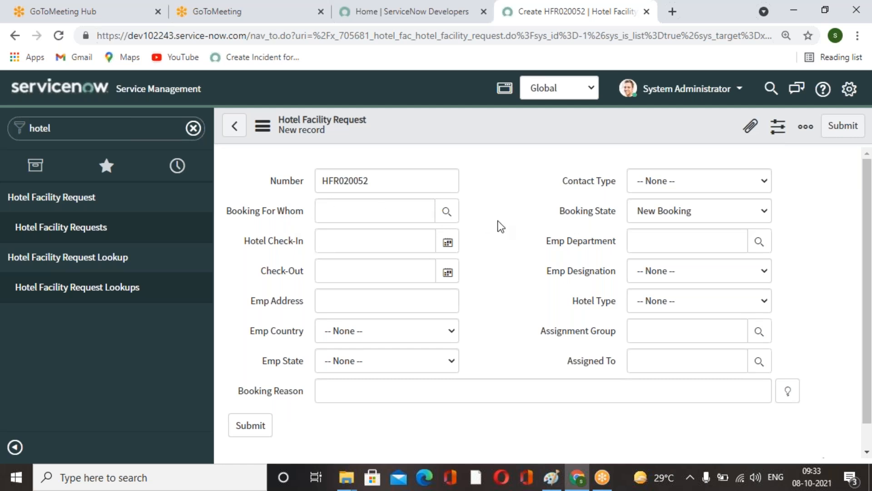
Open the Booking For Whom field's dictionary entry and switch the current application scope to Hotel Facility Request.
right_click(282, 213)
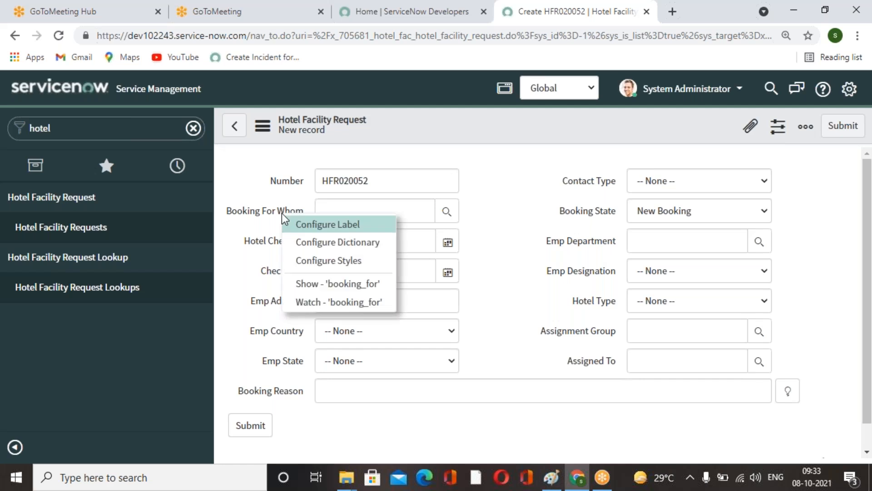
left_click(348, 243)
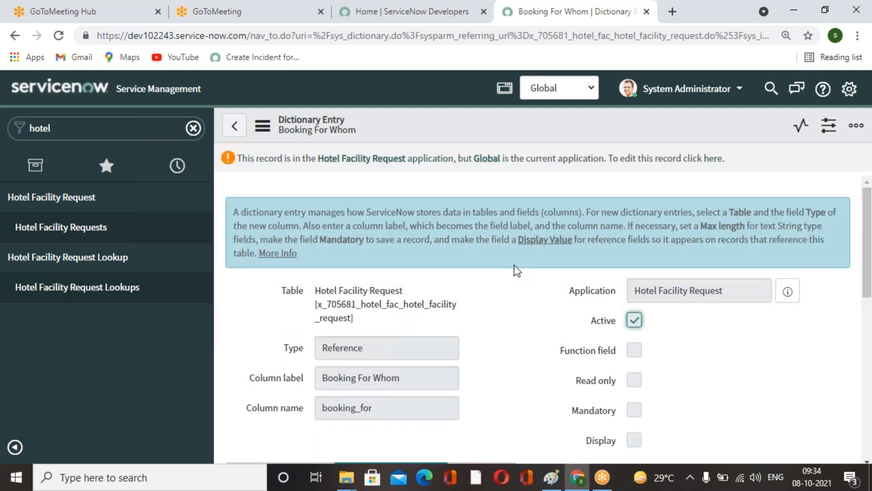
left_click(596, 94)
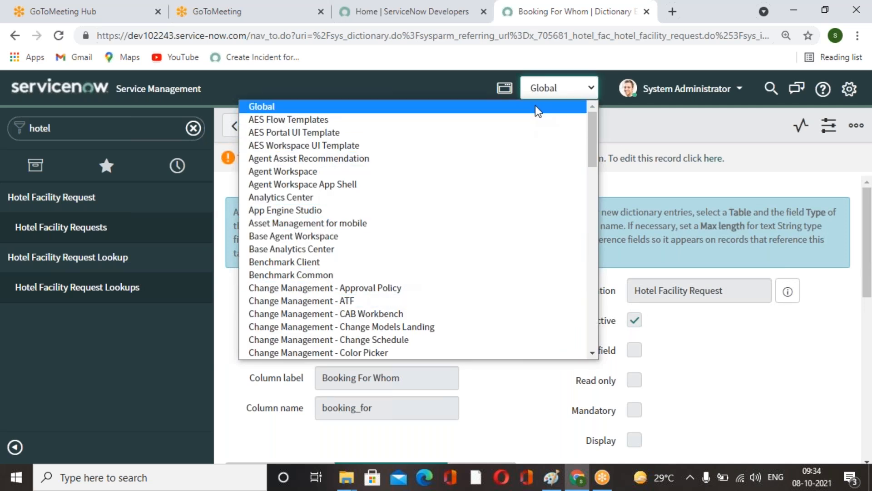
scroll(376, 277, "down", 6)
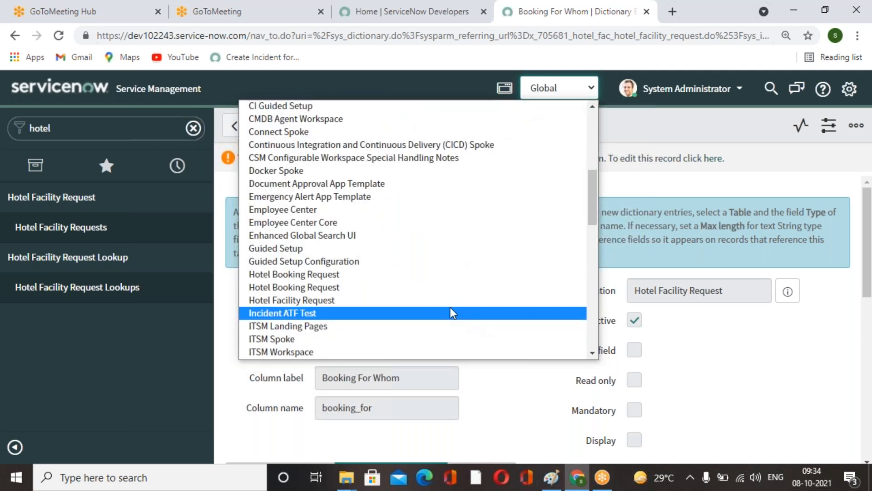
scroll(364, 269, "down", 1)
scroll(364, 269, "down", 6)
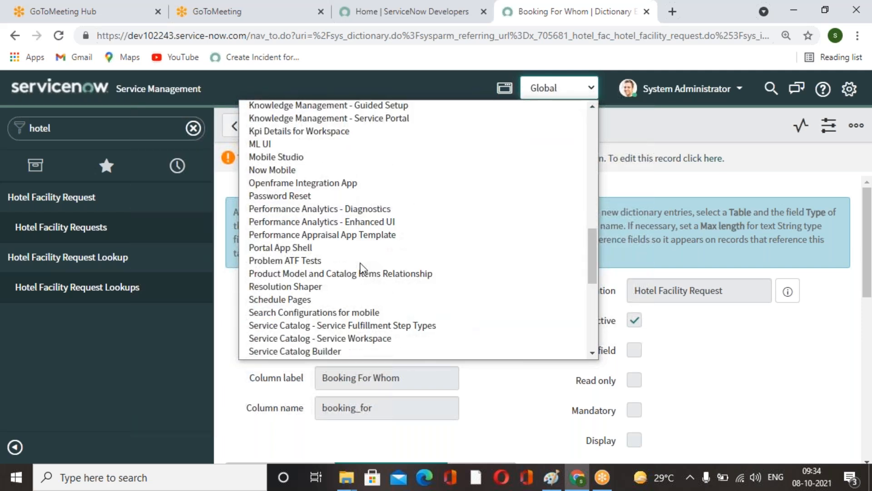
scroll(339, 237, "down", 3)
scroll(339, 233, "down", 5)
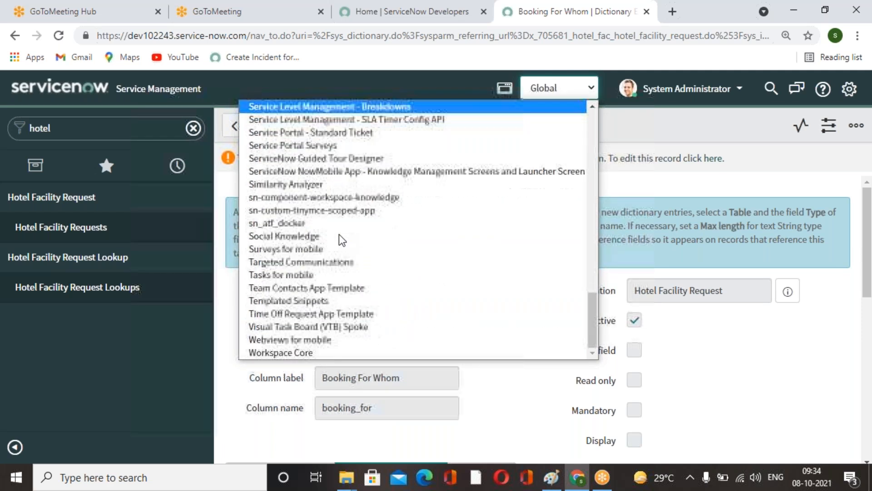
scroll(339, 250, "up", 15)
key("e")
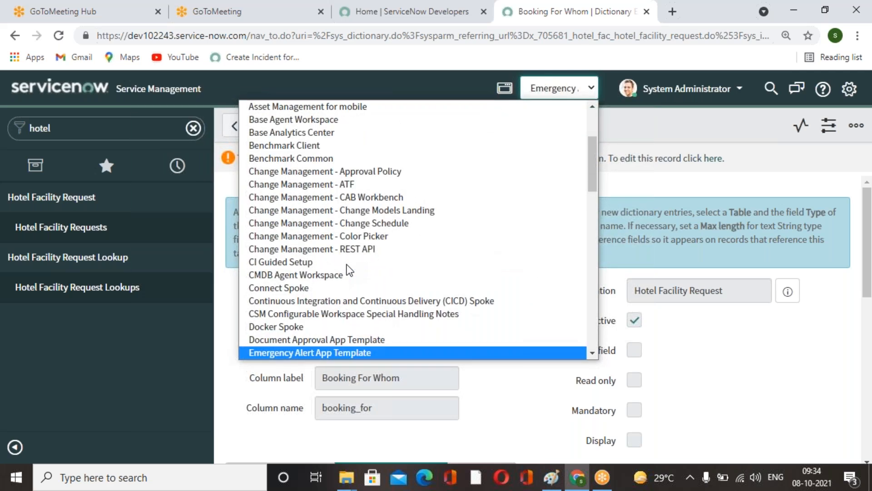
key("e")
key("e")
key("e")
key("e")
key("e")
scroll(347, 265, "up", 1)
scroll(350, 270, "up", 4)
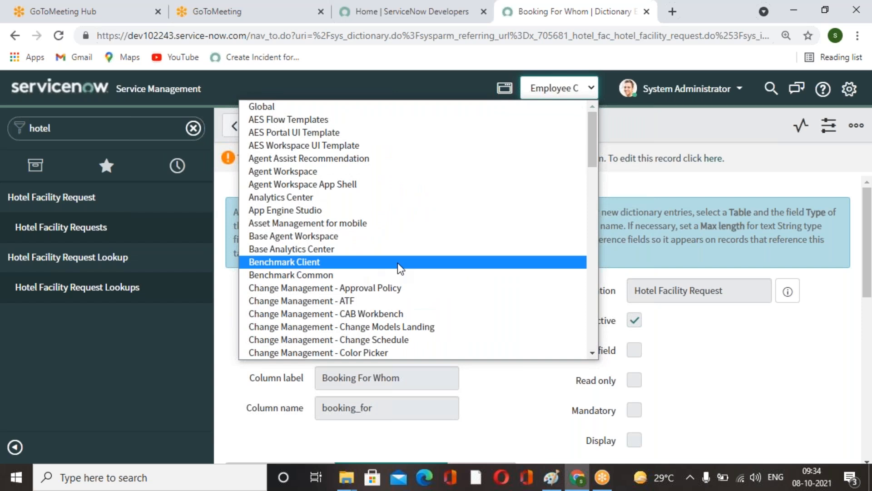
key("h")
key("h")
key("h")
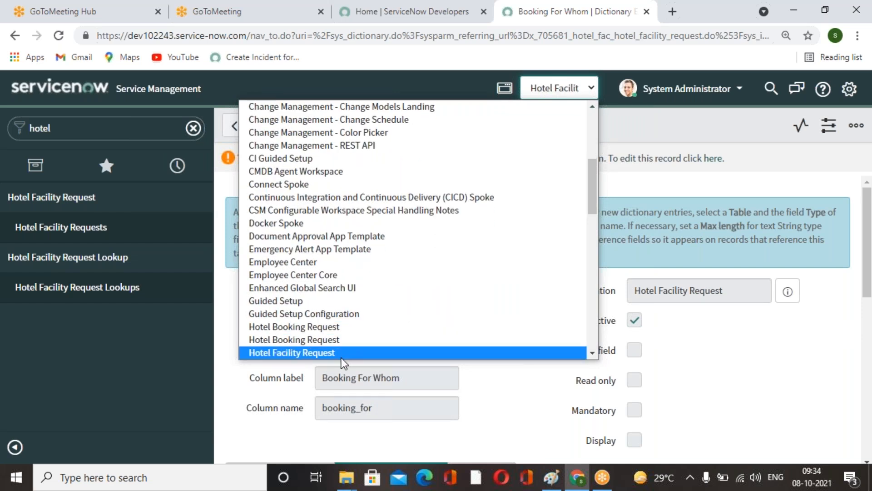
left_click(343, 354)
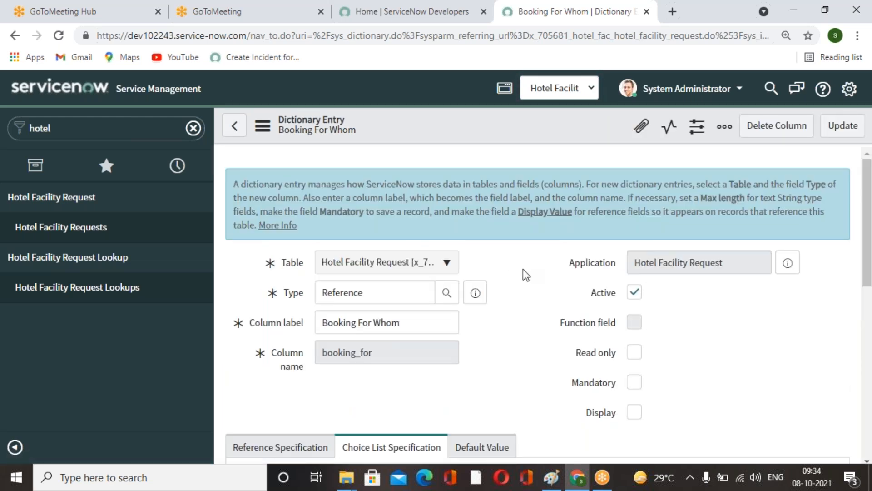
Make the Booking For Whom field mandatory and update its dictionary entry.
scroll(523, 269, "down", 3)
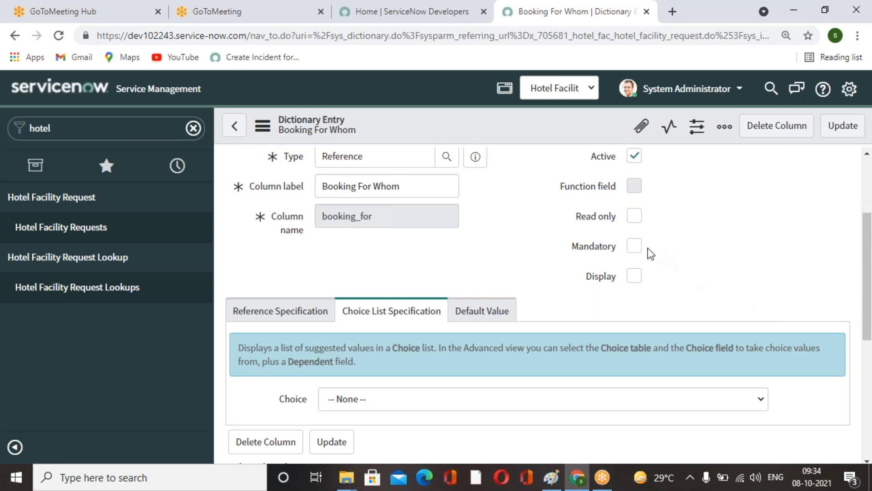
scroll(637, 248, "up", 3)
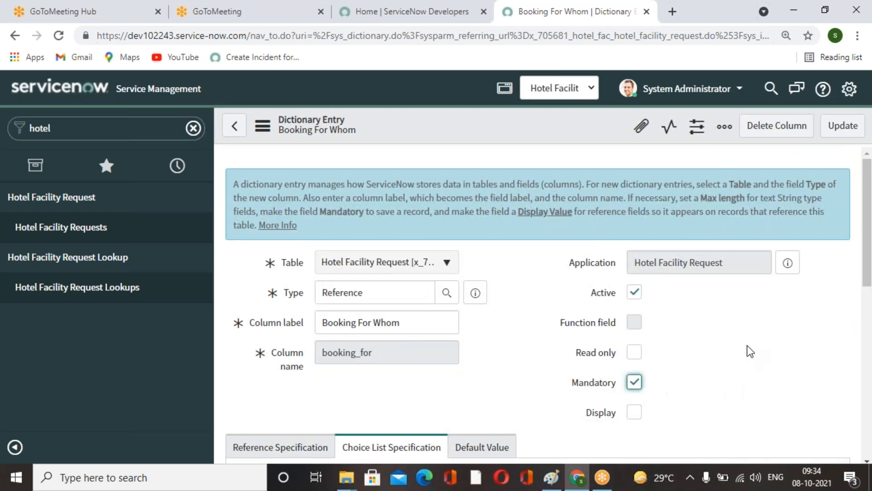
scroll(856, 195, "down", 6)
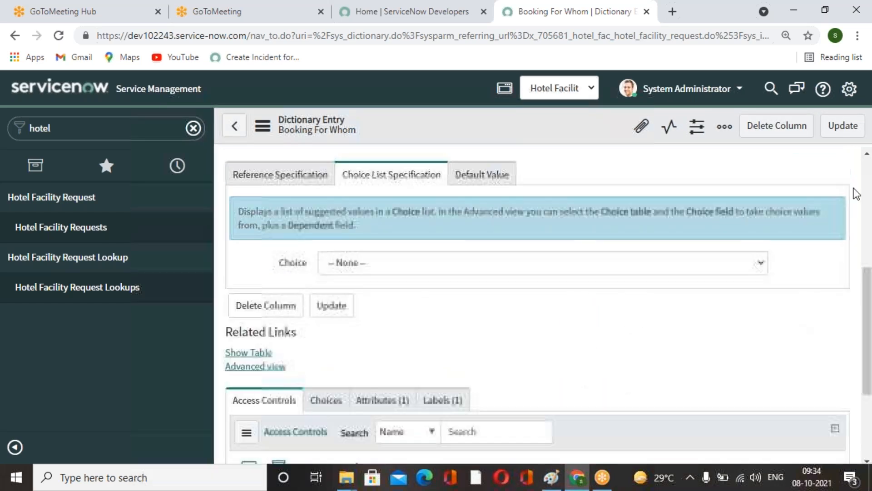
scroll(856, 194, "up", 6)
left_click(842, 125)
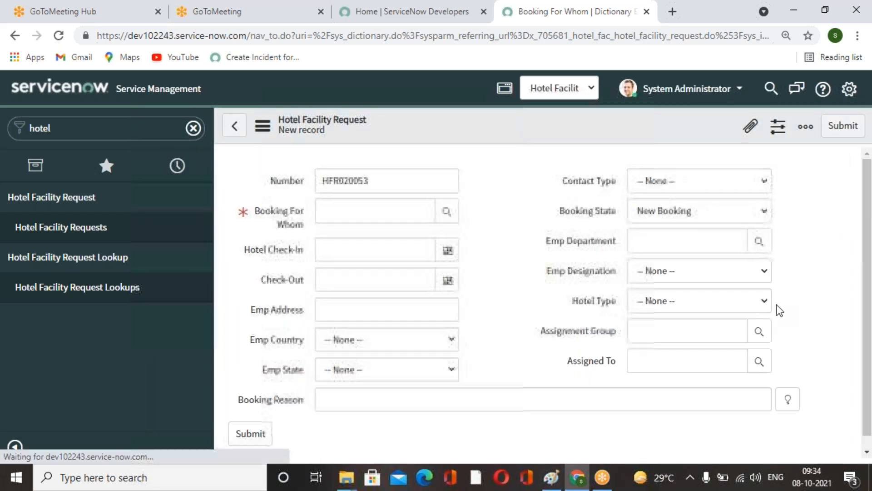
Open the Booking Reason field's dictionary entry, make it mandatory, and update it.
scroll(383, 318, "down", 1)
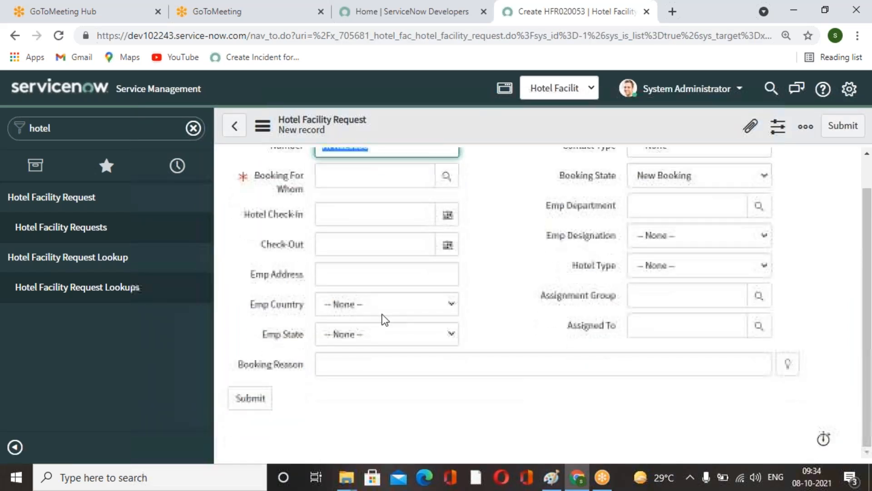
right_click(264, 369)
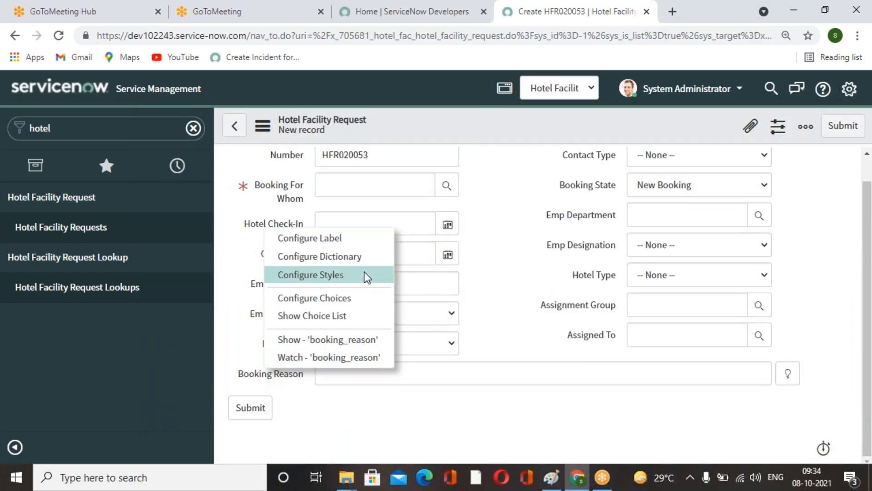
left_click(334, 258)
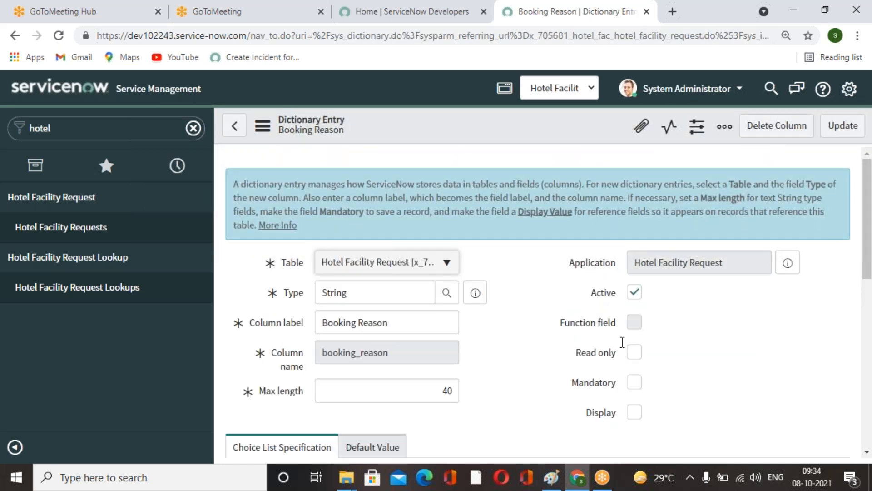
scroll(720, 358, "down", 5)
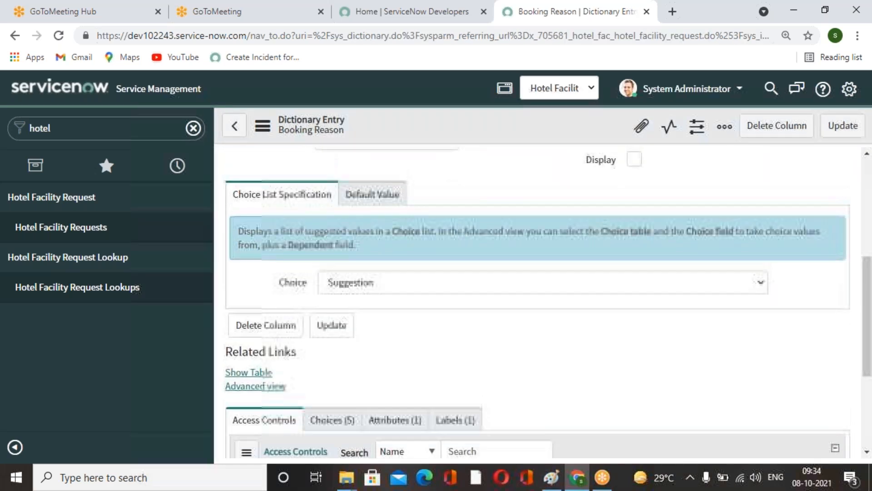
scroll(720, 359, "up", 4)
scroll(677, 391, "up", 1)
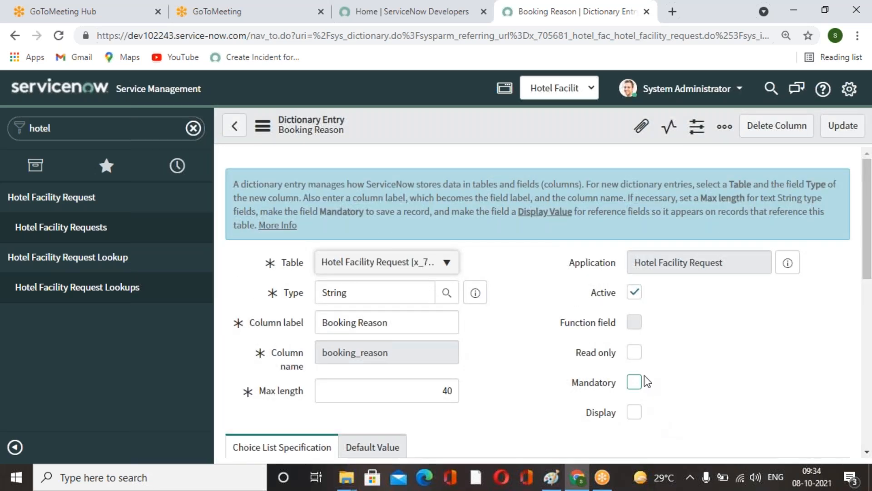
left_click(635, 381)
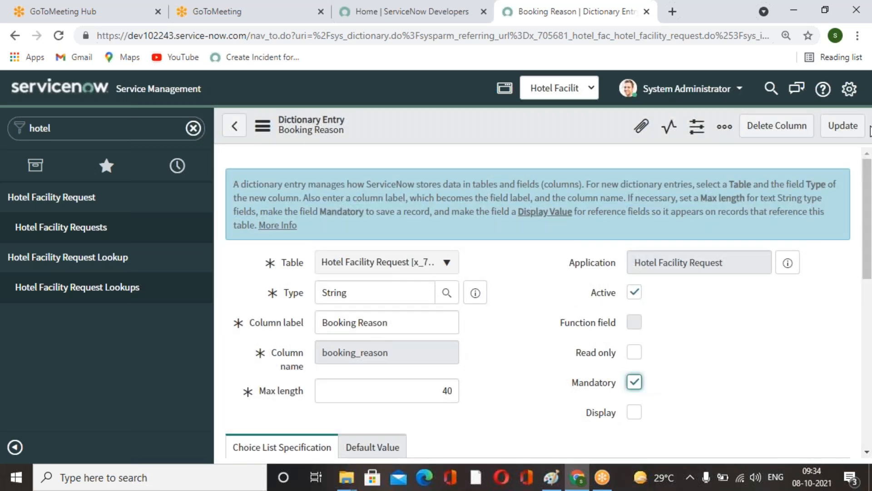
left_click(846, 126)
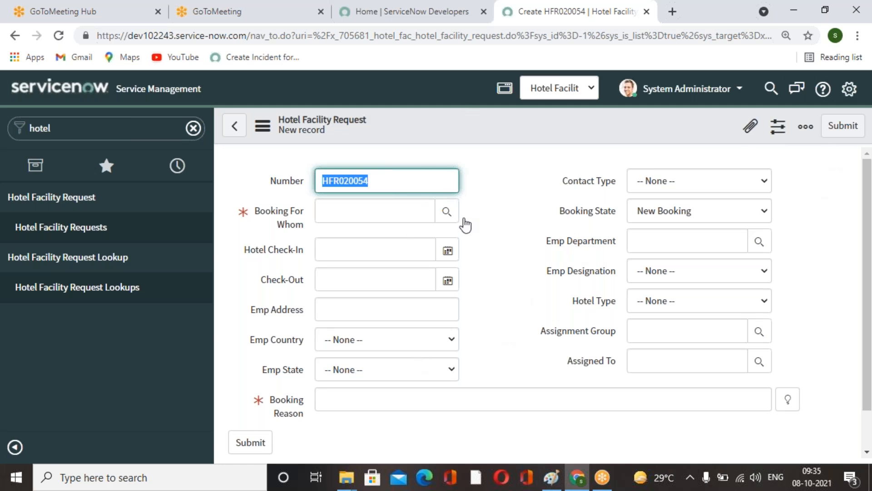
Try to submit the empty Hotel Facility Request form to check the mandatory fields.
left_click(864, 127)
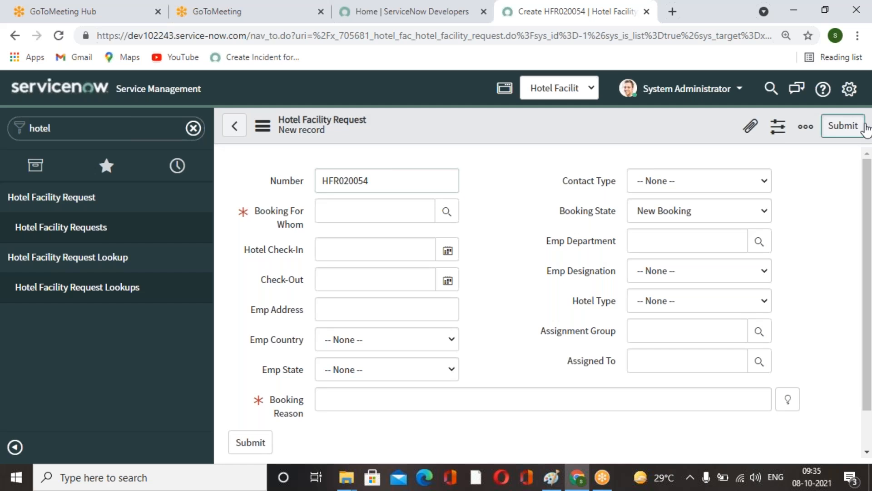
left_click(831, 179)
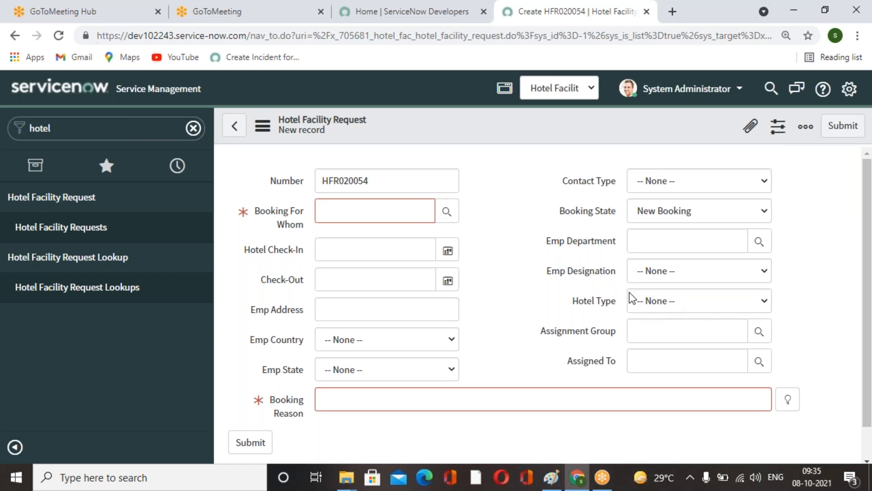
Open the Number field's dictionary entry, make it read-only, and update it.
right_click(287, 181)
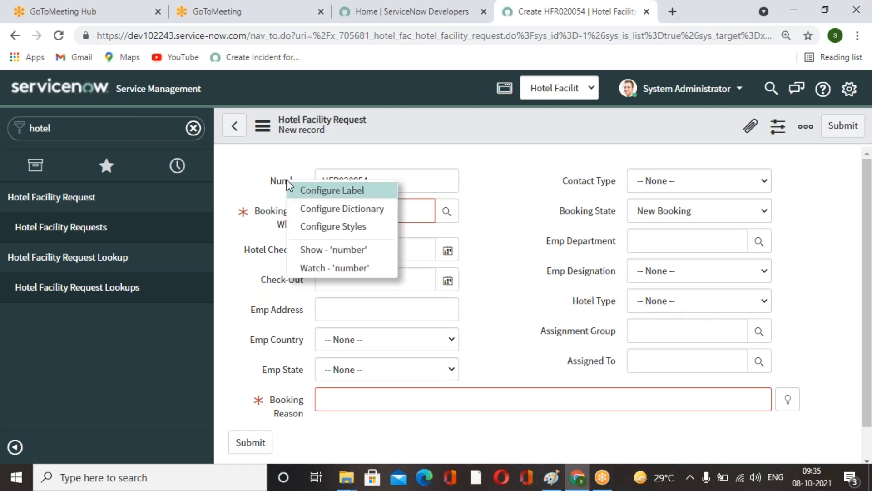
left_click(342, 212)
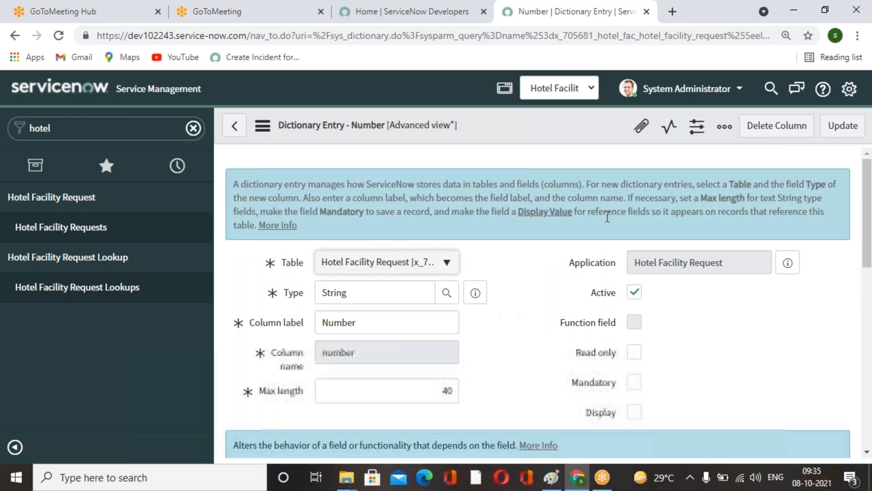
left_click(639, 387)
left_click(635, 352)
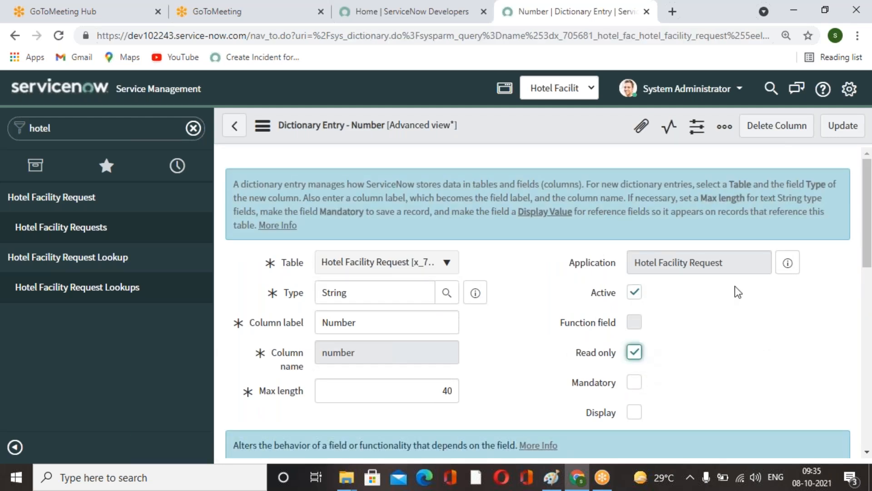
left_click(839, 132)
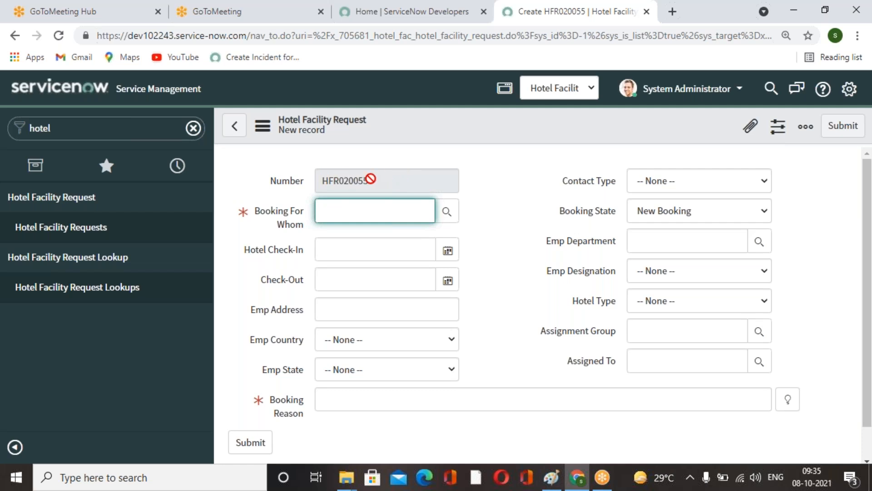
Open the Hotel Type field's dictionary entry, make it read-only, and update it.
left_click(514, 322)
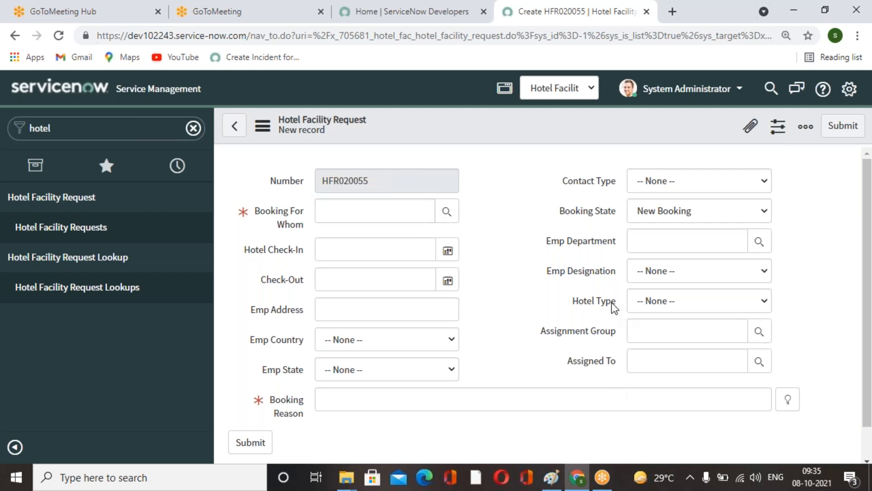
right_click(614, 304)
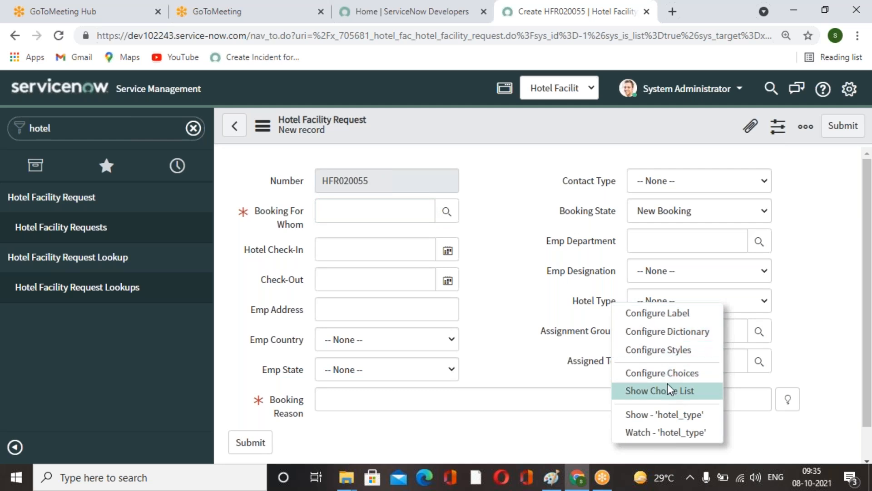
left_click(673, 332)
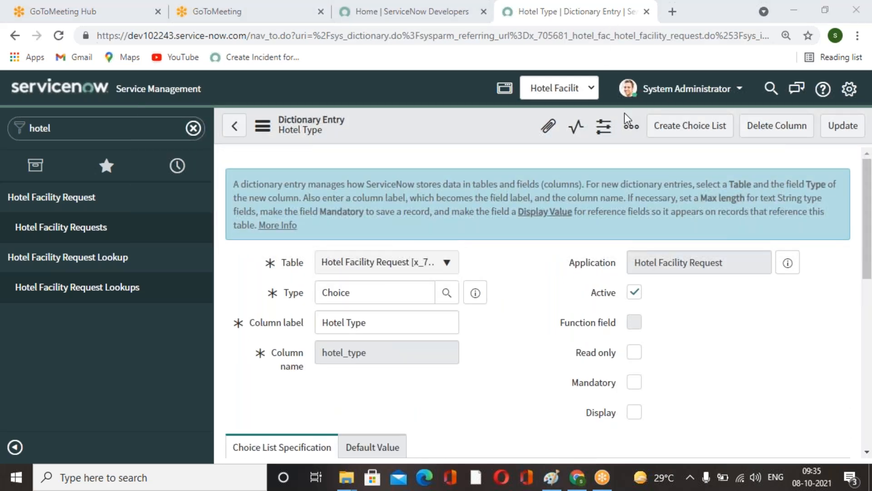
left_click(634, 352)
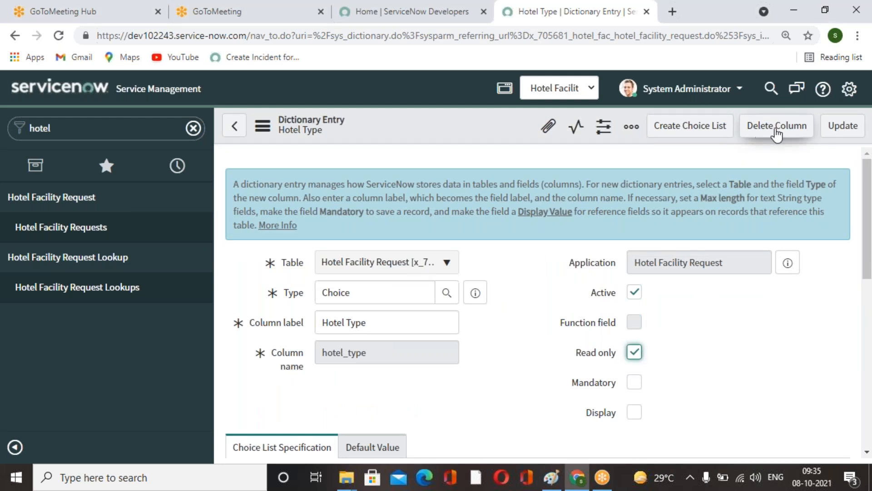
left_click(842, 126)
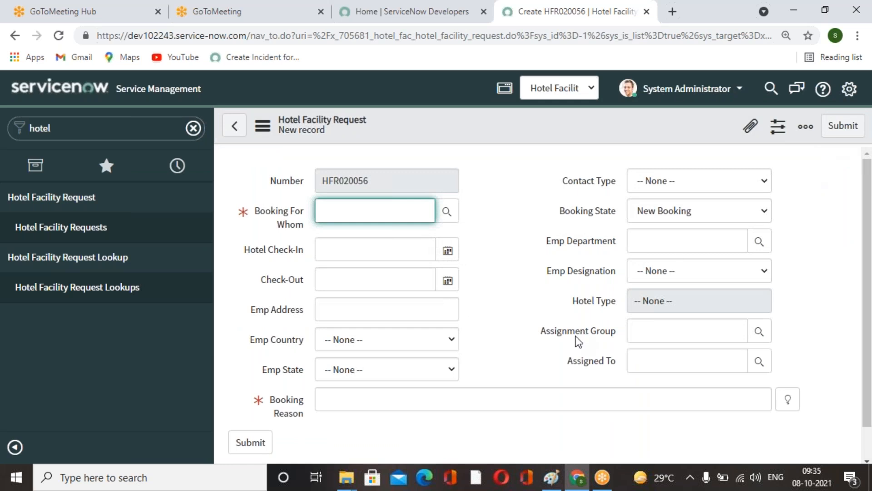
Pick a user for Booking For Whom through the lookup list on the new Hotel Facility Request form.
left_click(628, 31)
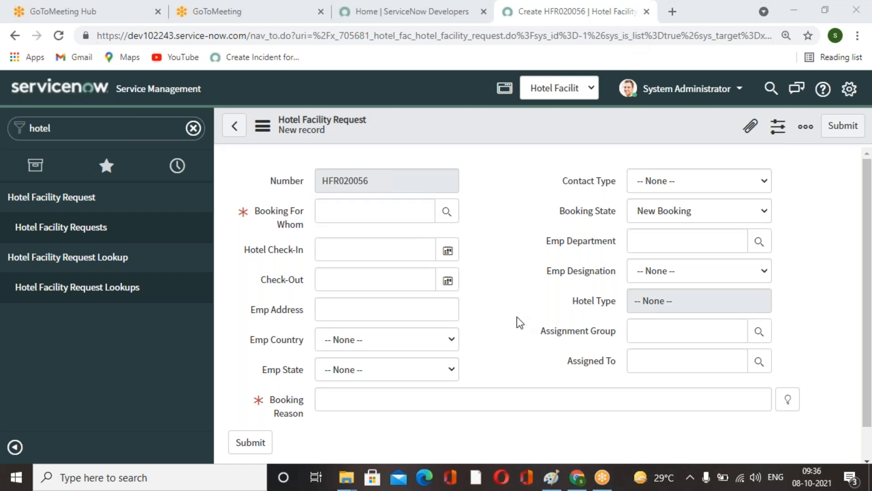
scroll(517, 317, "down", 1)
scroll(518, 318, "up", 1)
left_click(520, 263)
left_click(446, 211)
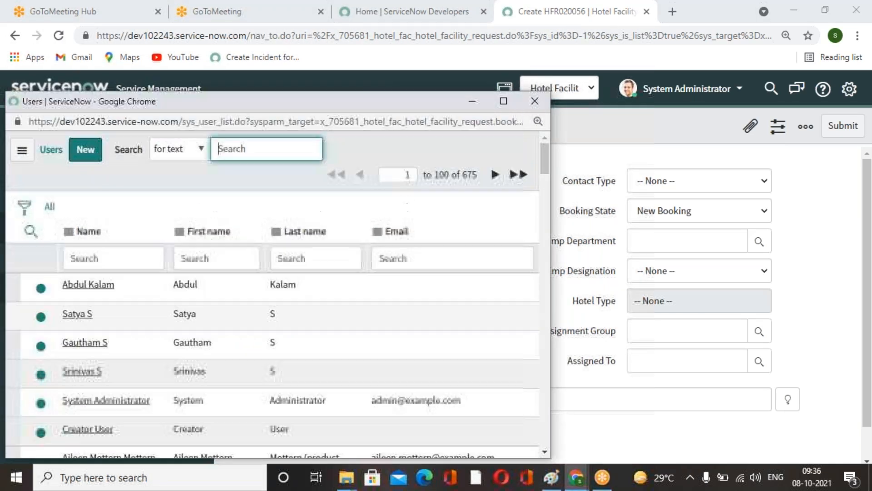
scroll(69, 391, "down", 5)
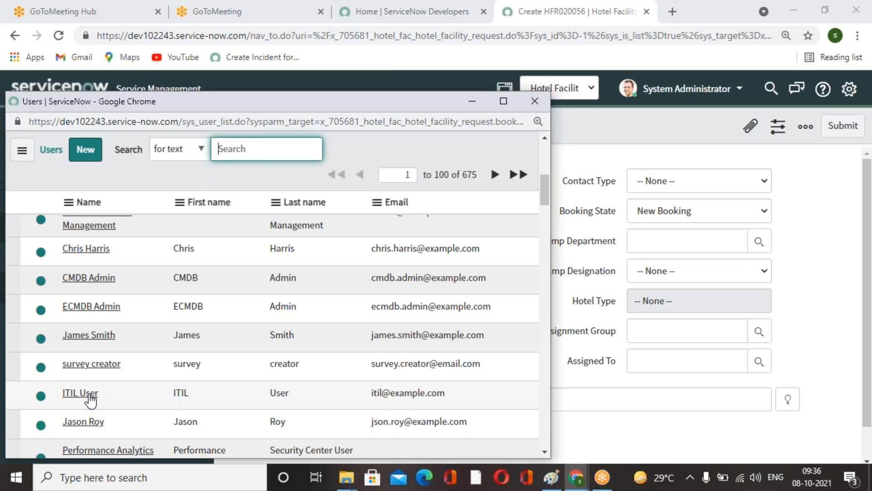
left_click(73, 422)
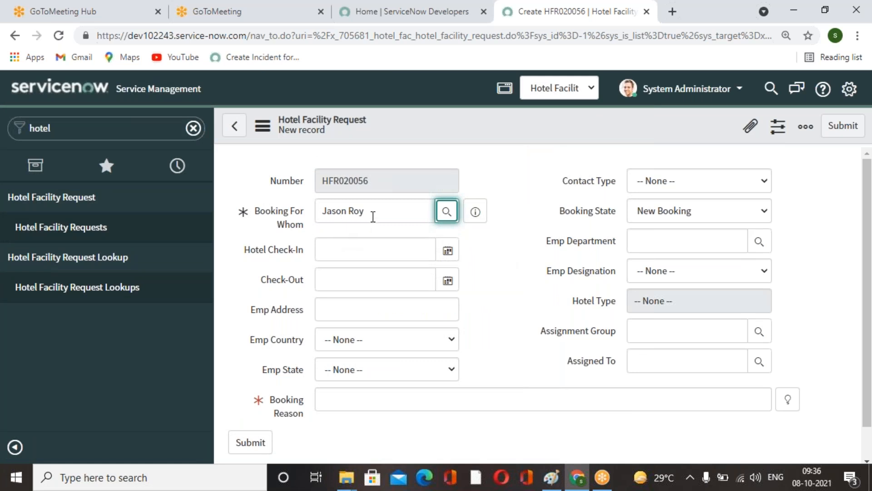
Open the Hotel Facility Request form's Form Layout configuration, leaving the unsaved record.
left_click(518, 254)
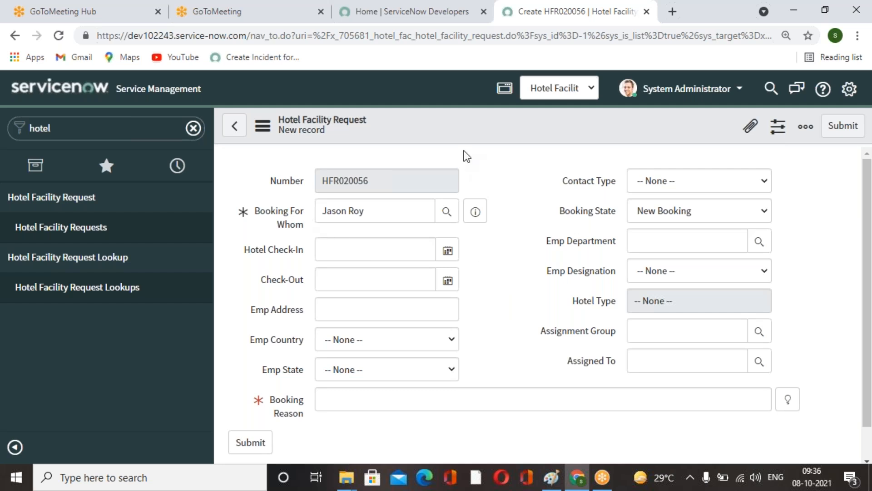
right_click(462, 133)
mouse_move(531, 170)
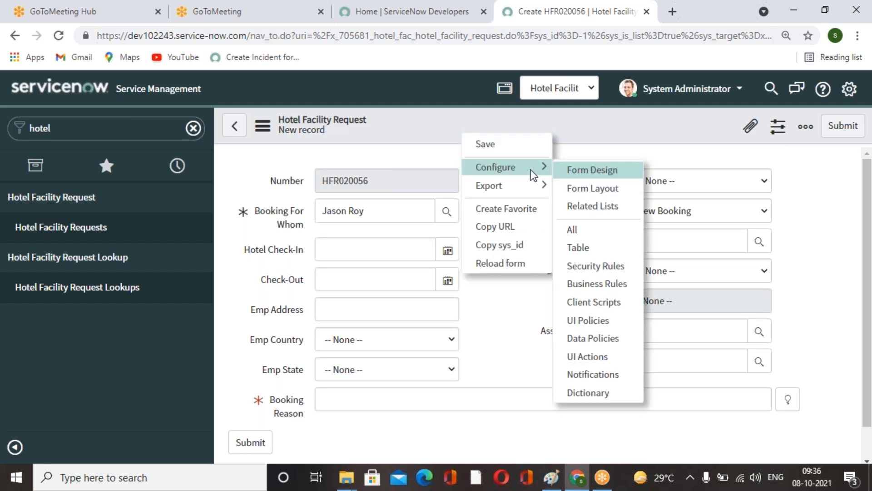
left_click(583, 188)
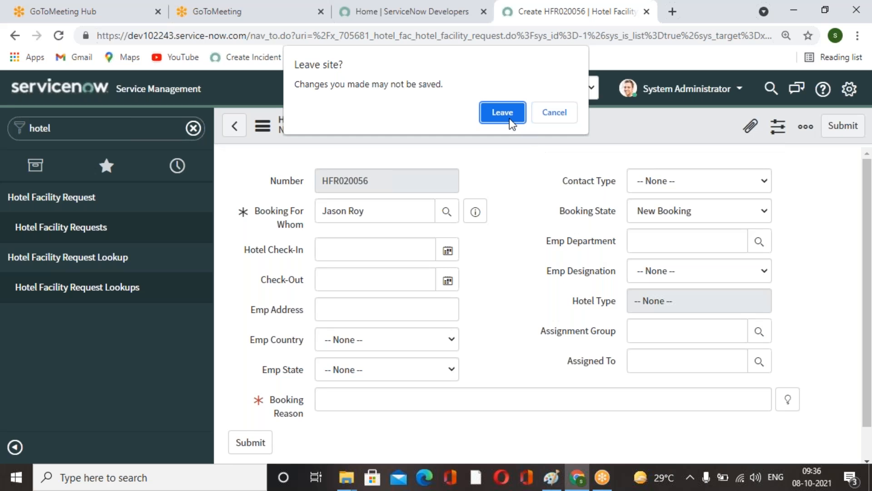
left_click(517, 119)
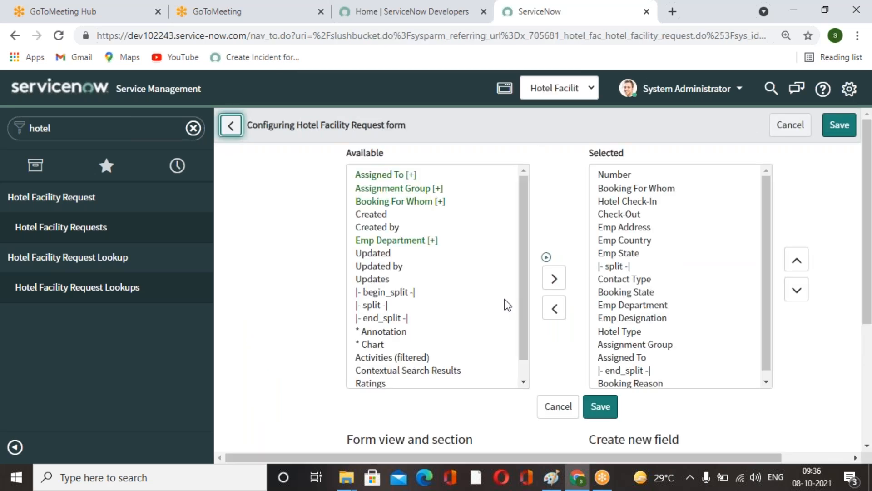
Expand the Booking For Whom user fields and add its Email field to the selected form fields.
left_click(415, 202)
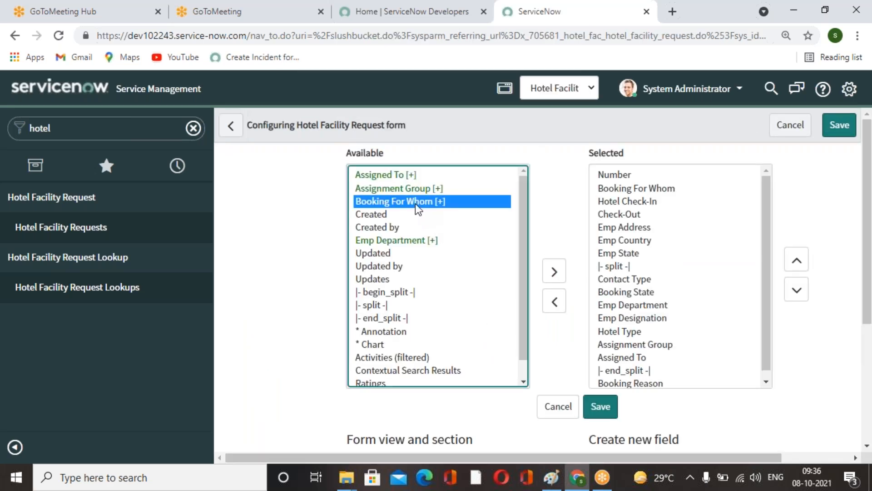
left_click(558, 247)
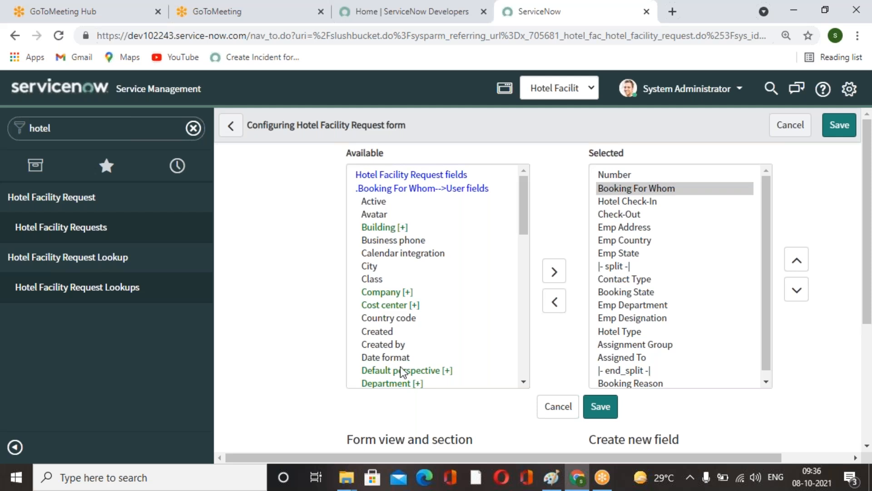
scroll(399, 345, "down", 6)
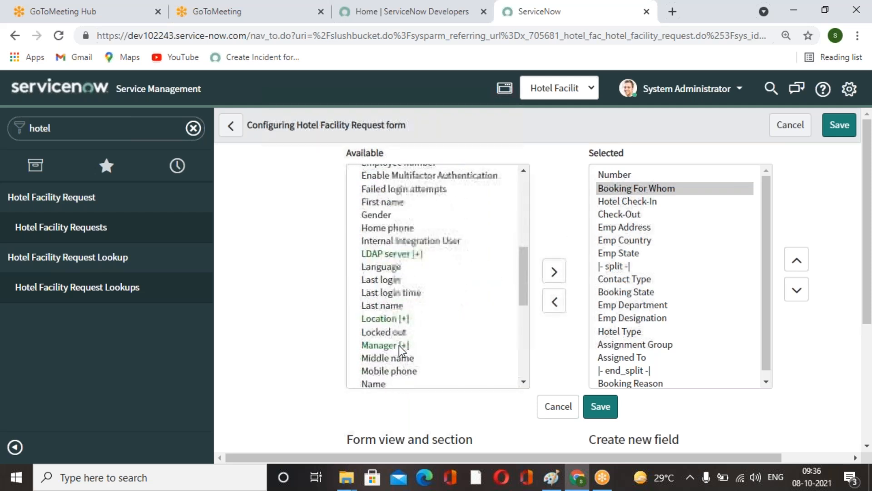
scroll(399, 346, "down", 3)
scroll(399, 345, "down", 2)
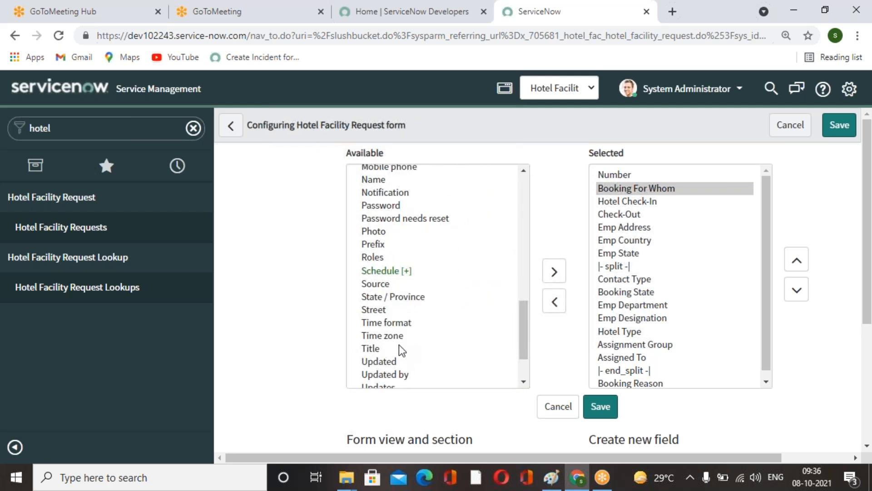
scroll(399, 345, "down", 3)
scroll(399, 344, "up", 5)
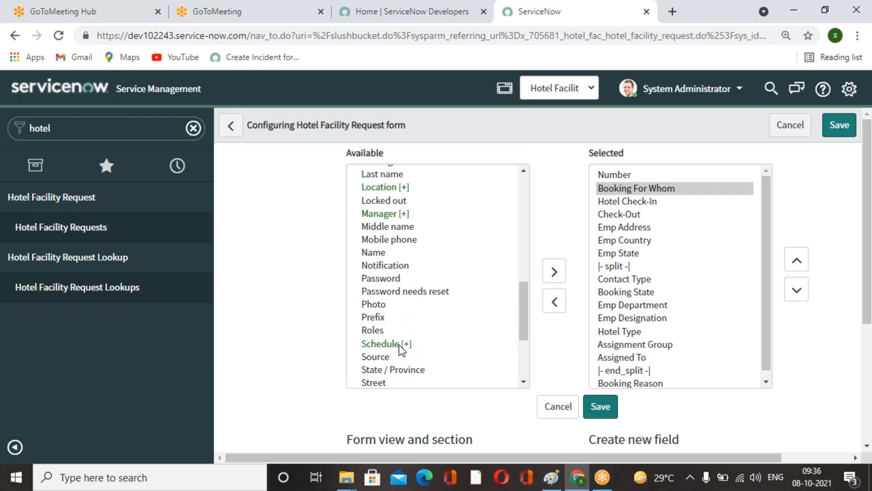
scroll(399, 345, "up", 5)
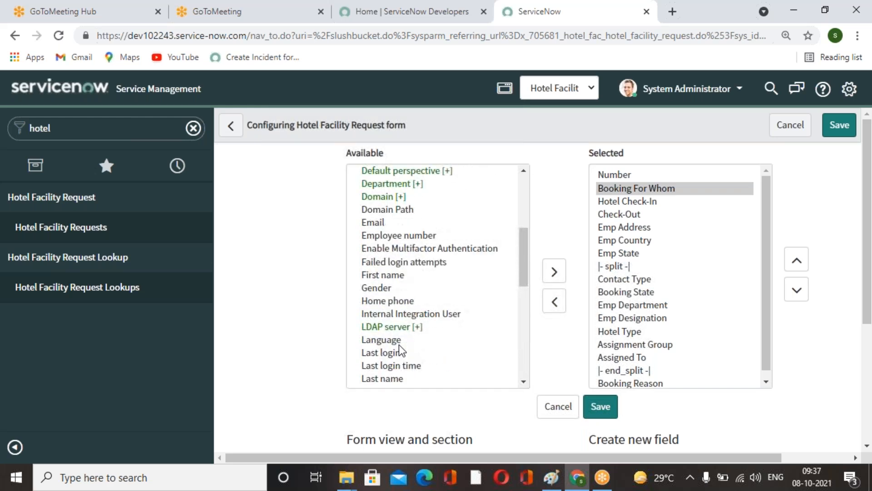
left_click(377, 222)
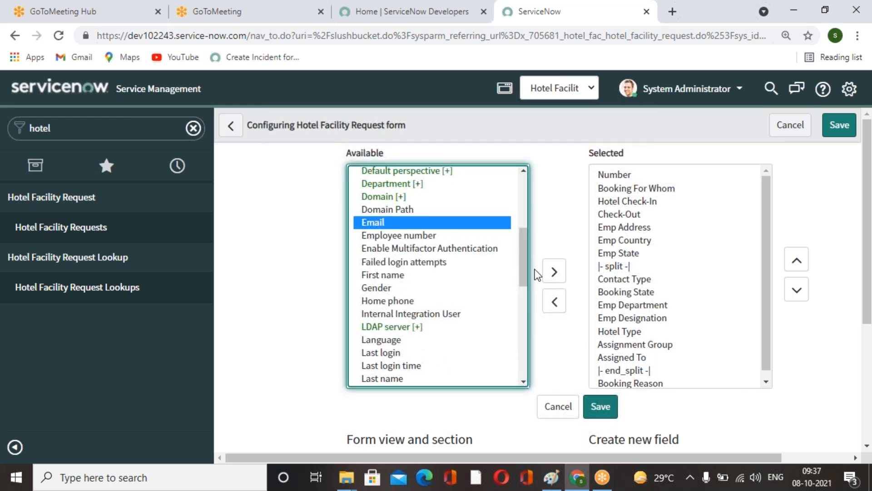
left_click(554, 272)
Move Booking For Whom.Email up to sit directly below Booking For Whom and save the form layout.
left_click_drag(769, 241, 797, 380)
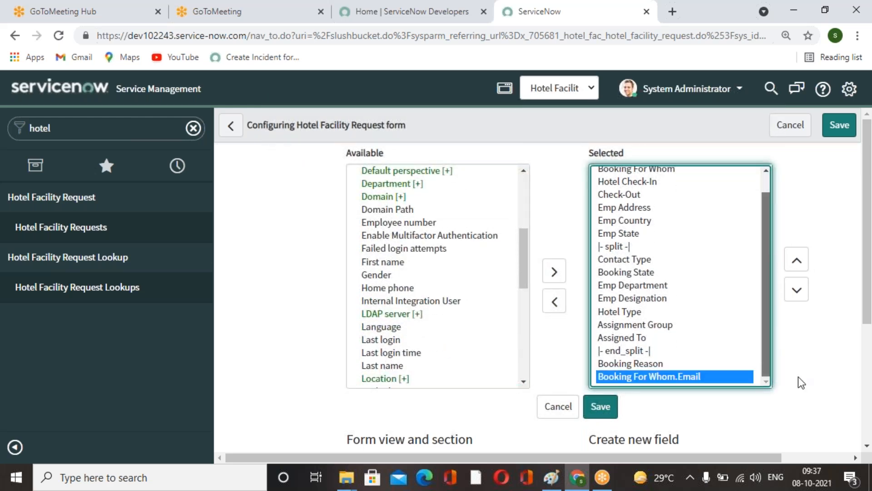
left_click(799, 260)
double_click(798, 260)
double_click(798, 260)
triple_click(798, 260)
double_click(798, 260)
triple_click(798, 260)
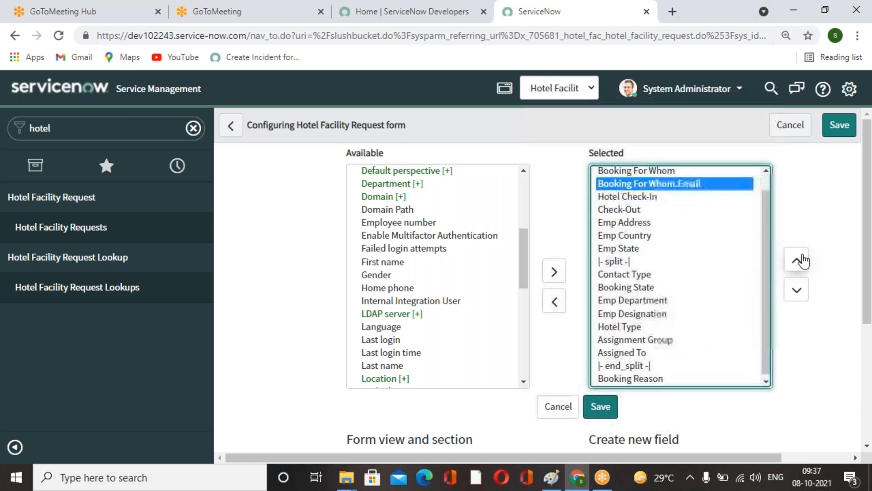
left_click(600, 406)
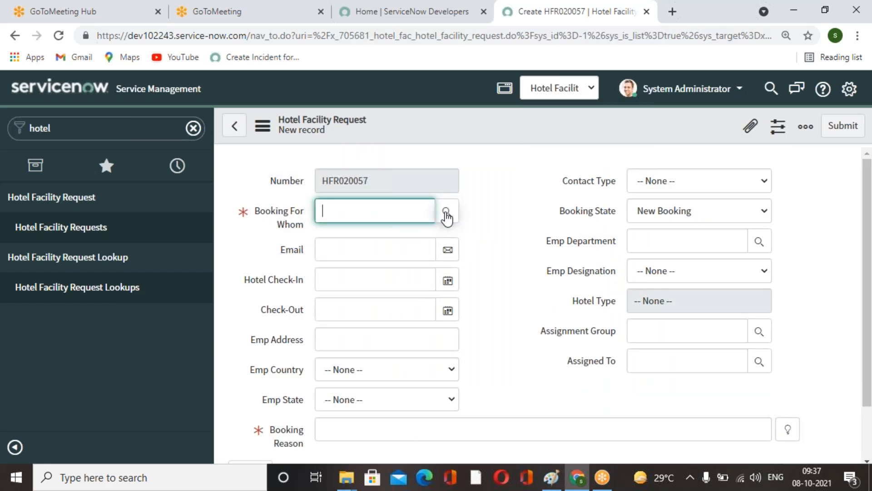
Pick a user for Booking For Whom on the new request form to test the Email field.
left_click(447, 211)
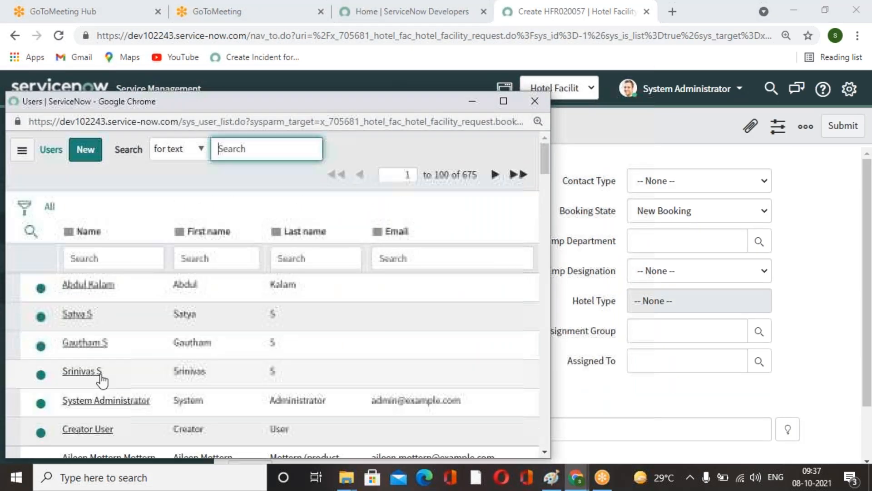
scroll(86, 321, "down", 10)
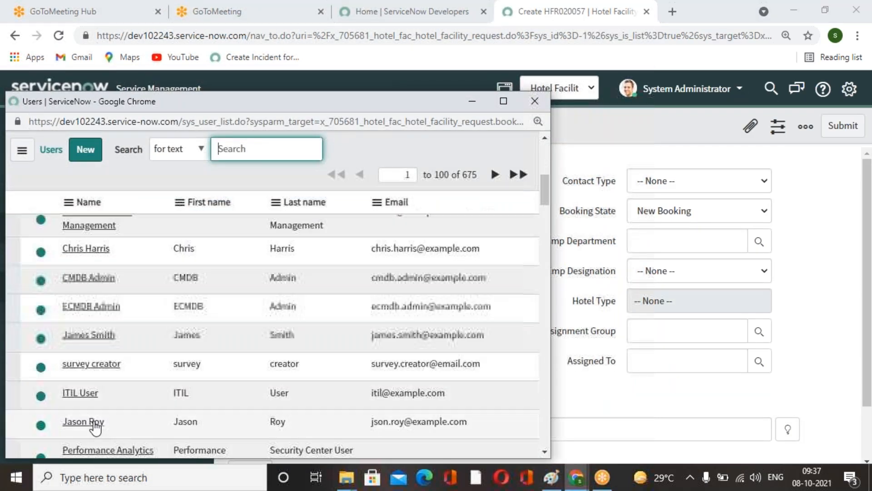
left_click(79, 285)
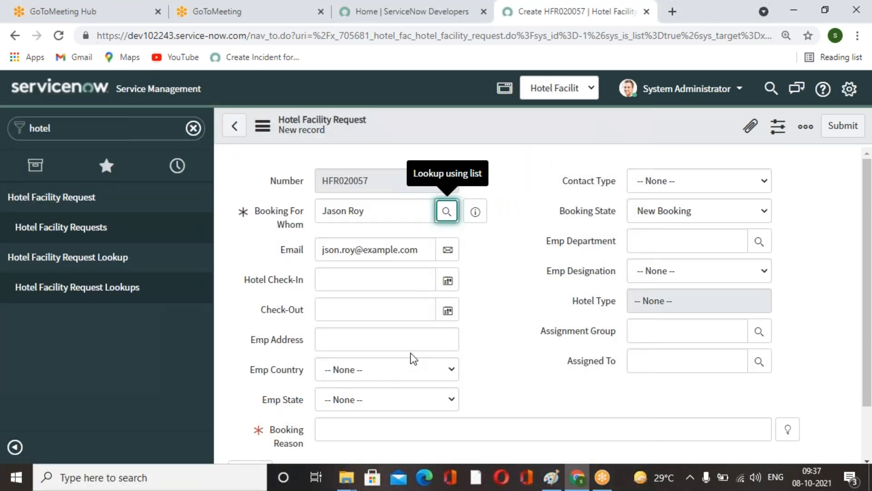
Replace the Booking For Whom user with a different user from the lookup list.
left_click(446, 212)
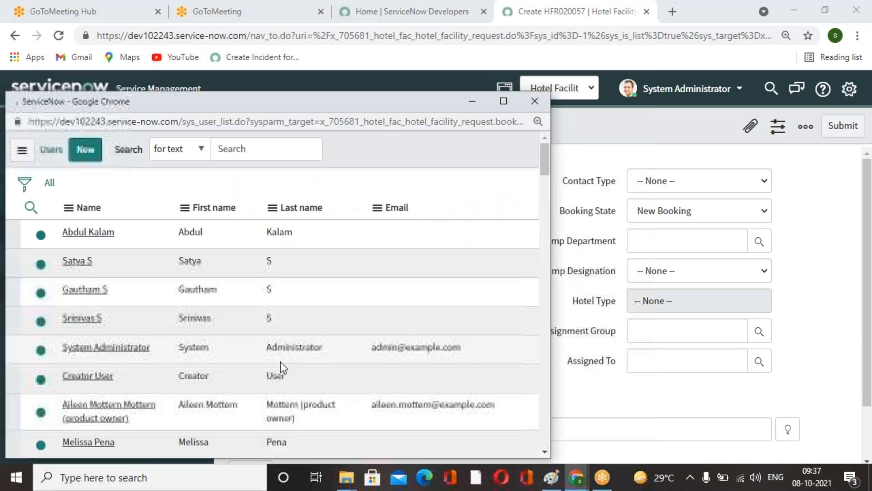
scroll(244, 372, "down", 3)
left_click(102, 370)
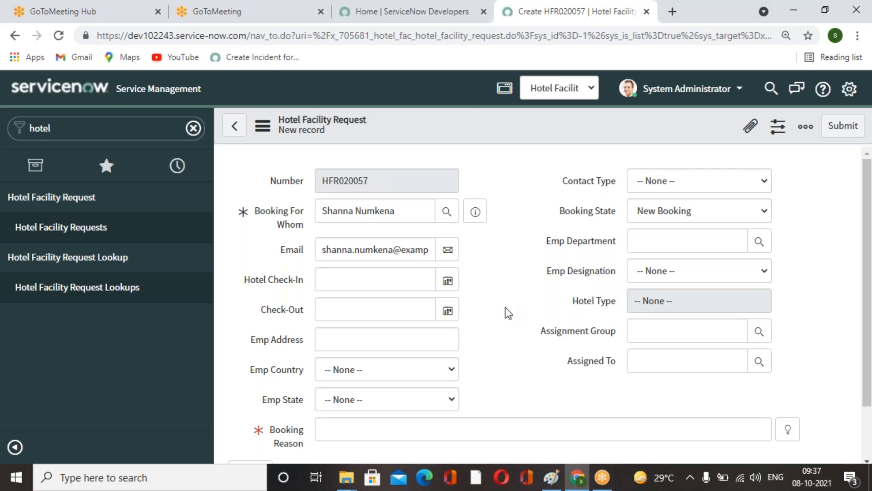
Filter the navigator for incident and open a new Incident record, leaving the unsaved request.
scroll(506, 307, "down", 2)
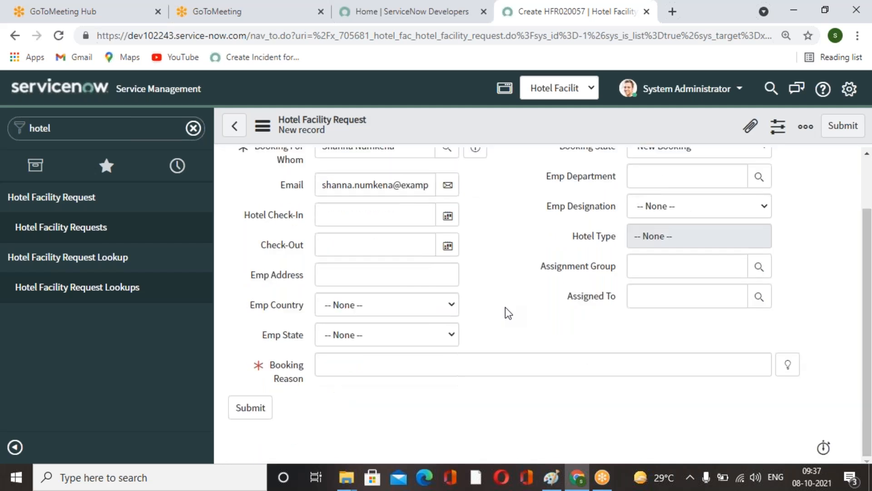
scroll(505, 307, "up", 2)
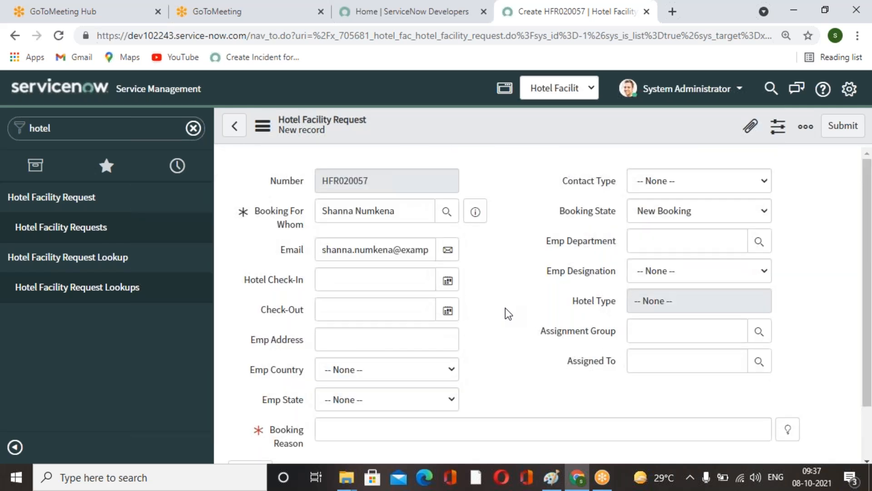
scroll(490, 311, "down", 2)
left_click(31, 129)
key("BackSpace")
type("incident")
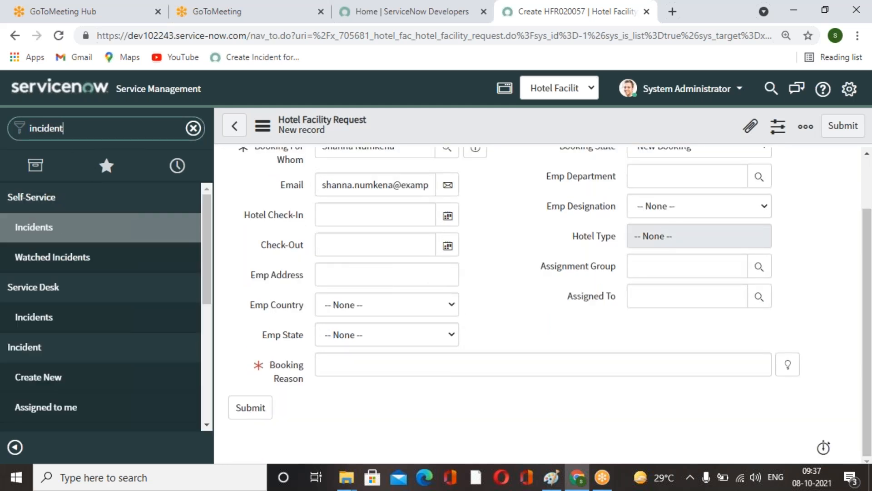
scroll(107, 284, "down", 2)
scroll(106, 284, "down", 1)
left_click(78, 245)
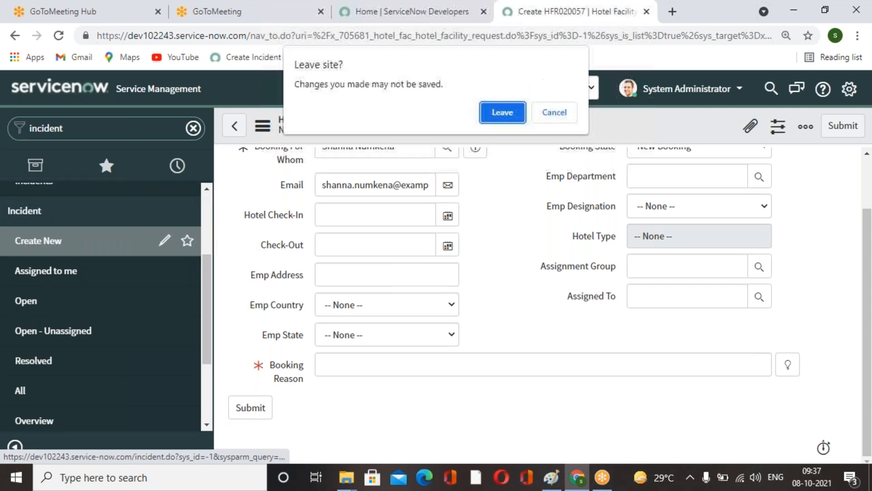
left_click(500, 114)
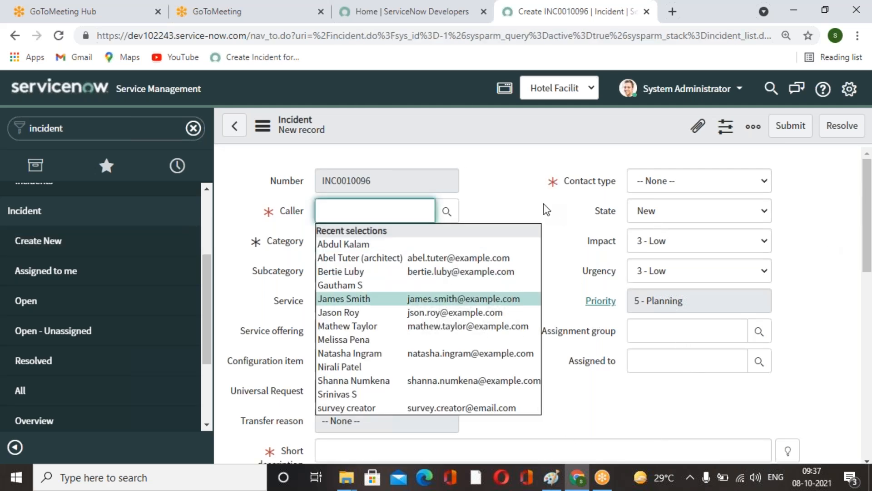
Examine the new Incident form's Notes, Related Records and Resolution Information sections.
scroll(662, 222, "down", 9)
scroll(713, 329, "up", 4)
scroll(718, 333, "down", 6)
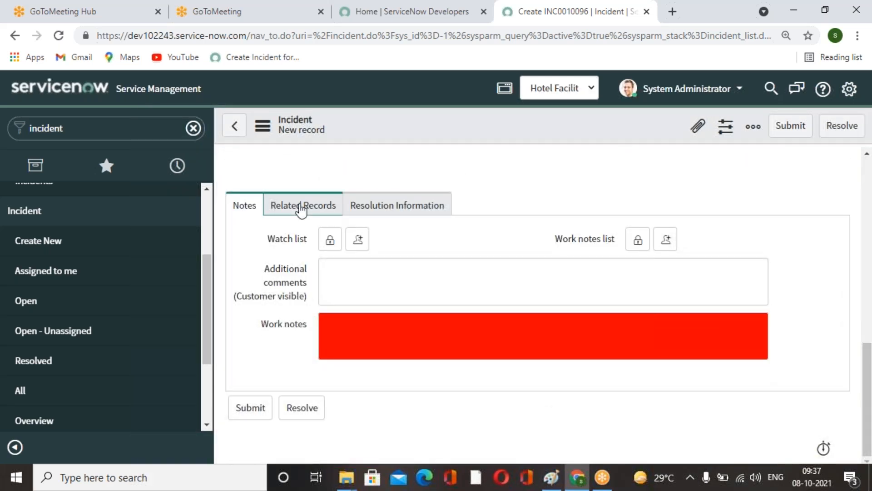
left_click(326, 207)
left_click(405, 286)
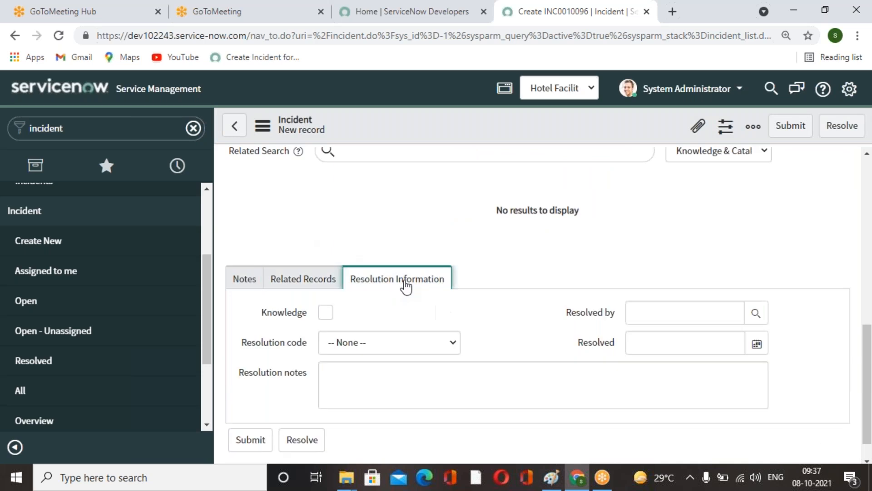
left_click(237, 285)
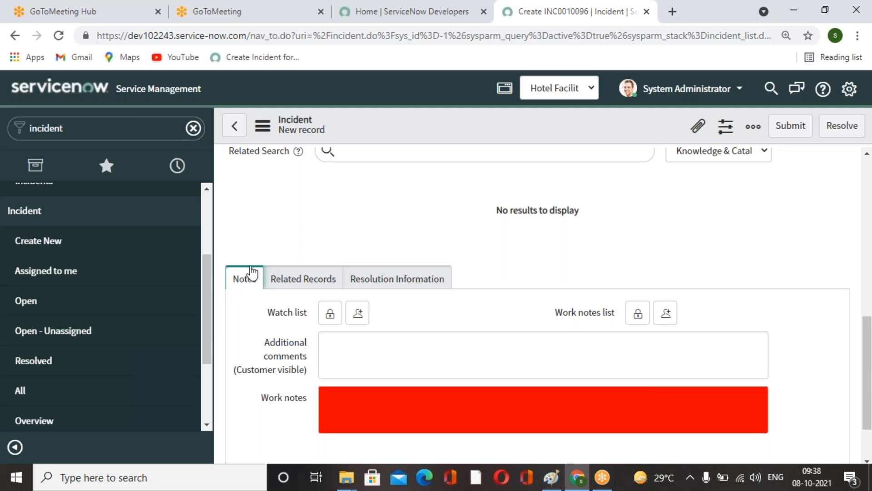
scroll(465, 313, "up", 4)
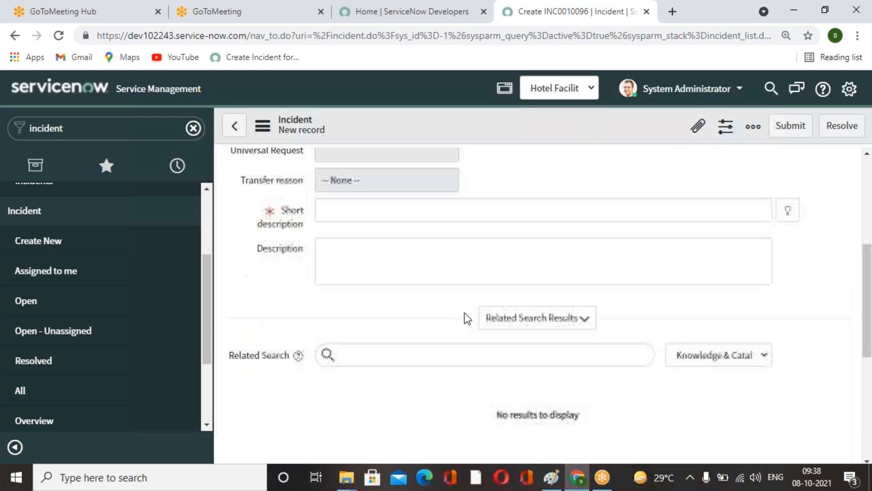
scroll(465, 312, "down", 6)
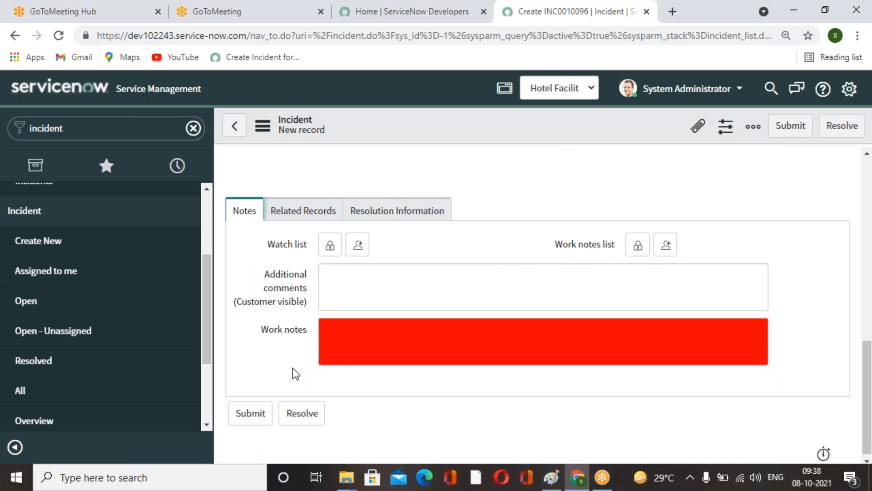
Filter the navigator for hote and open a new Hotel Facility Request record.
scroll(290, 328, "up", 6)
scroll(136, 272, "up", 3)
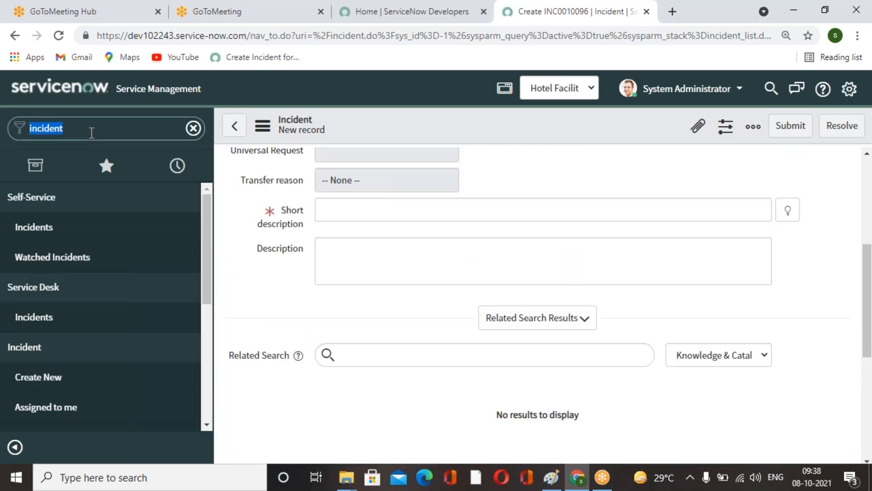
type("hote")
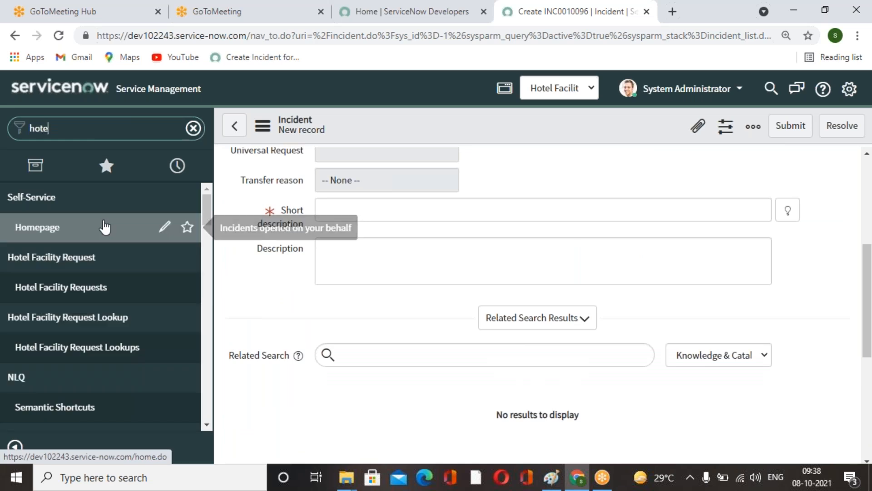
left_click(76, 242)
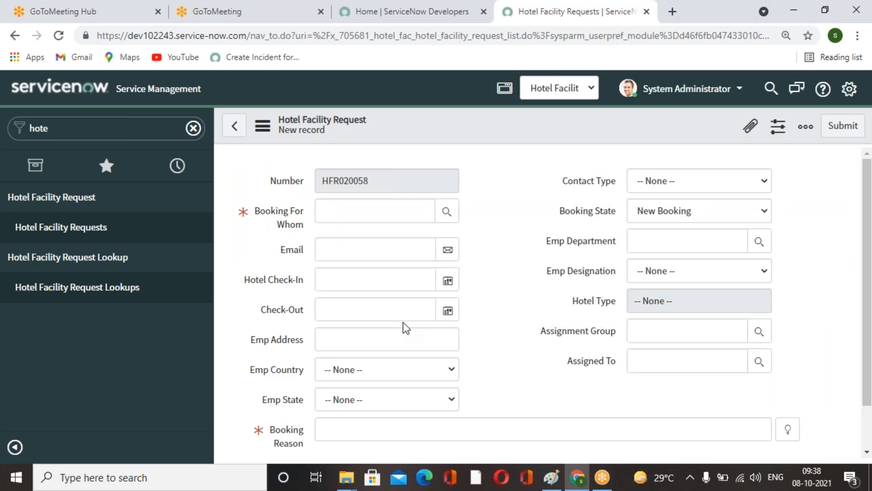
scroll(522, 222, "down", 2)
scroll(521, 223, "up", 2)
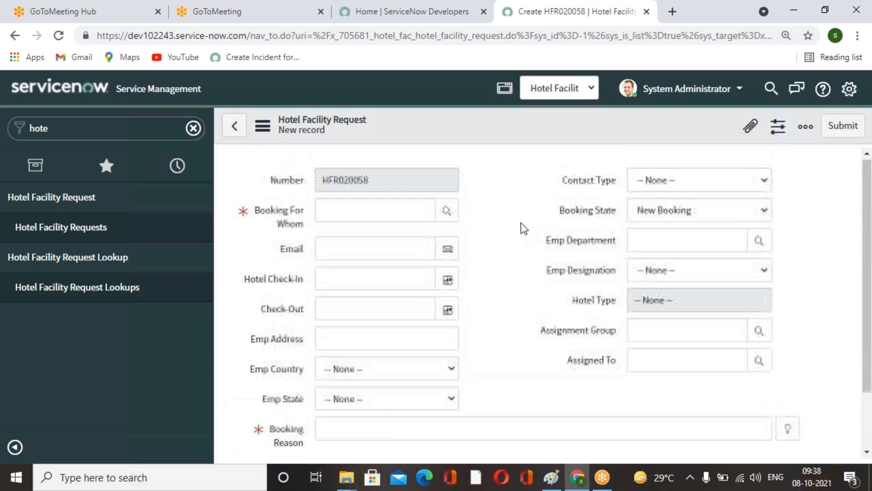
scroll(522, 222, "down", 2)
scroll(527, 230, "up", 2)
Open the request form layout, create a new form section named Notes, and save the layout.
right_click(462, 127)
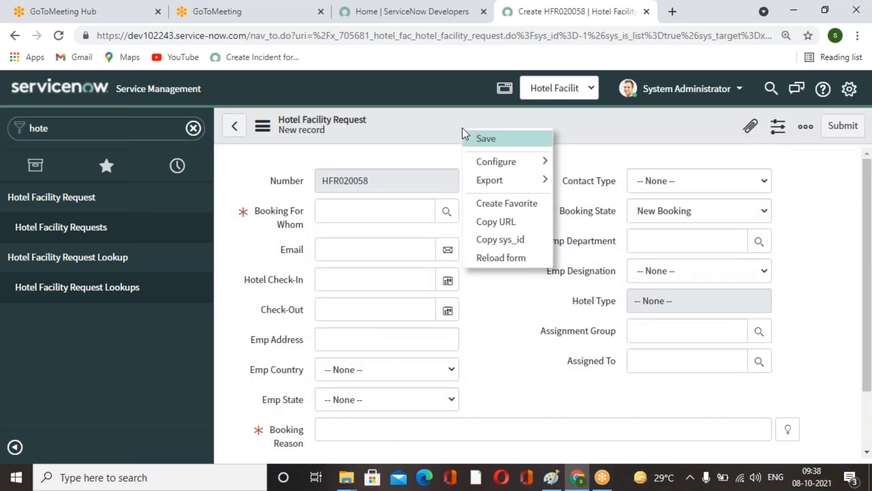
mouse_move(525, 168)
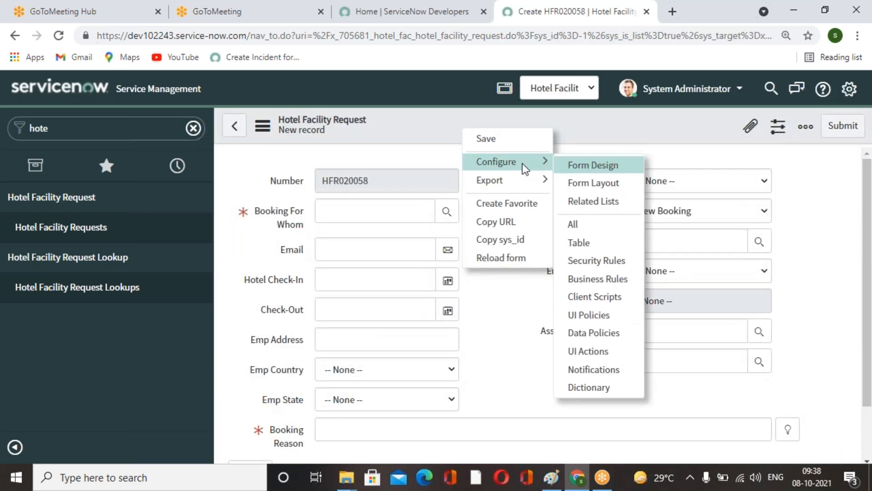
left_click(587, 187)
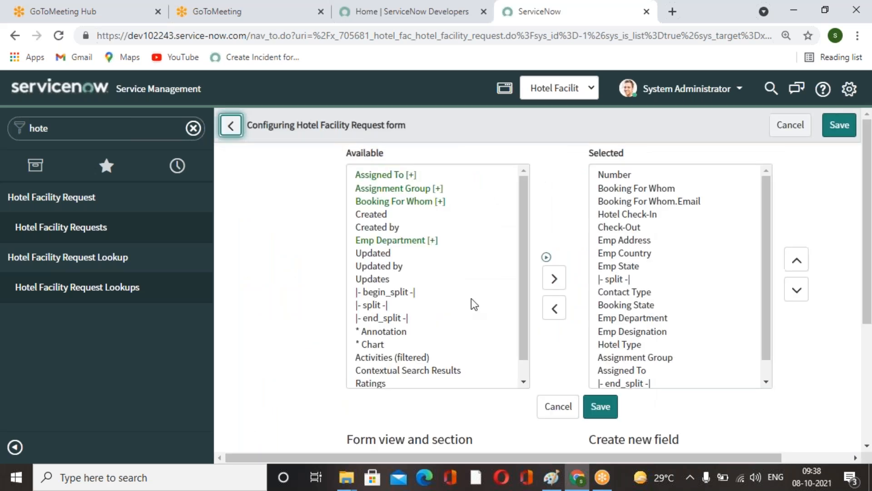
scroll(494, 312, "down", 1)
scroll(705, 345, "down", 1)
scroll(705, 341, "down", 4)
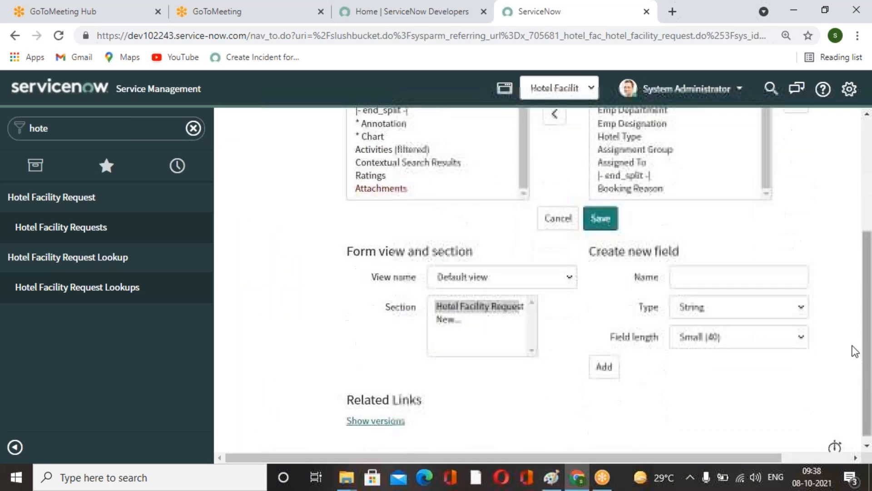
left_click(450, 313)
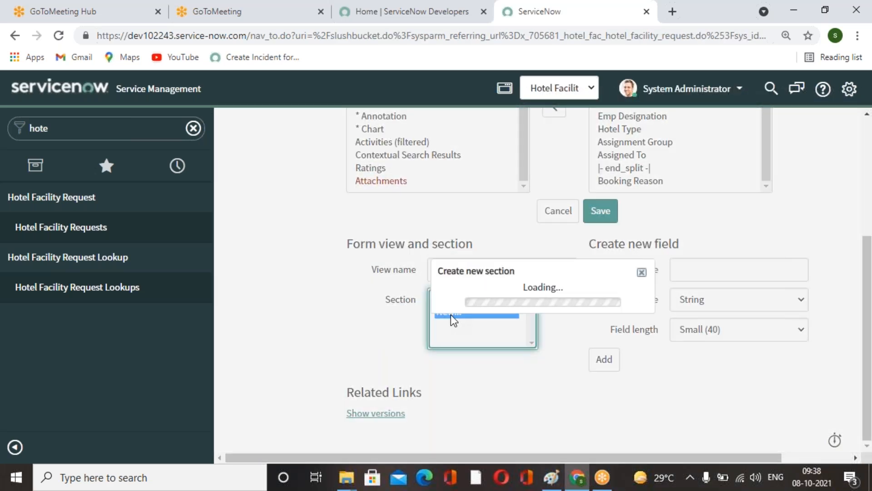
type("Notes")
left_click(641, 264)
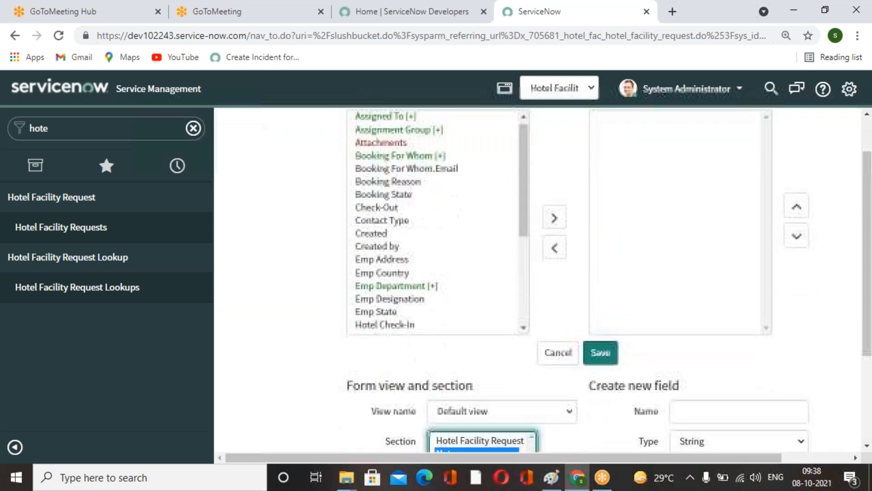
scroll(537, 282, "down", 3)
scroll(669, 415, "up", 5)
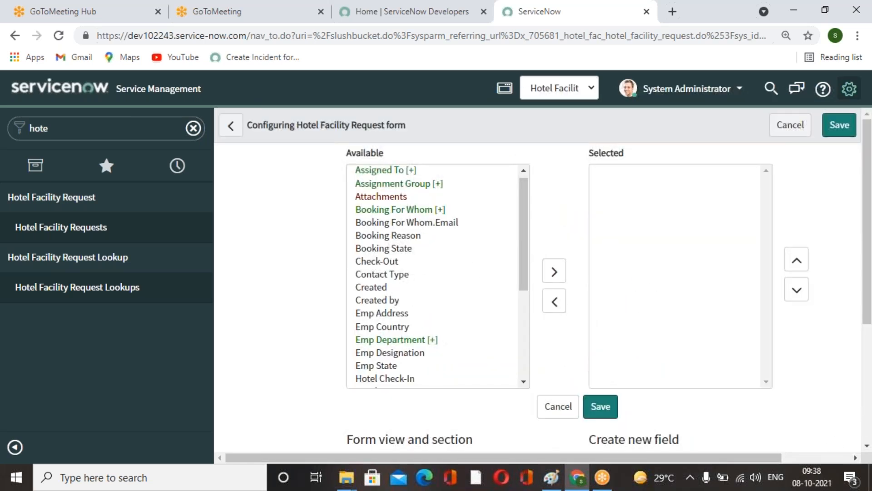
left_click(848, 127)
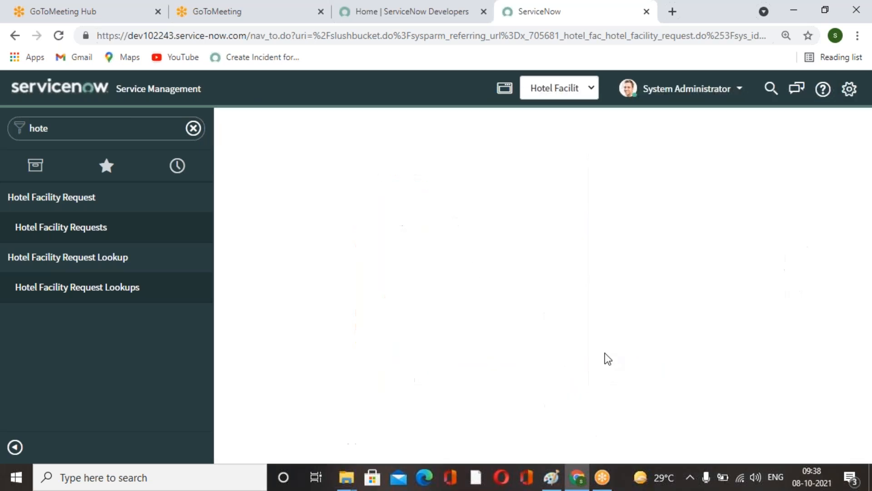
scroll(568, 357, "down", 3)
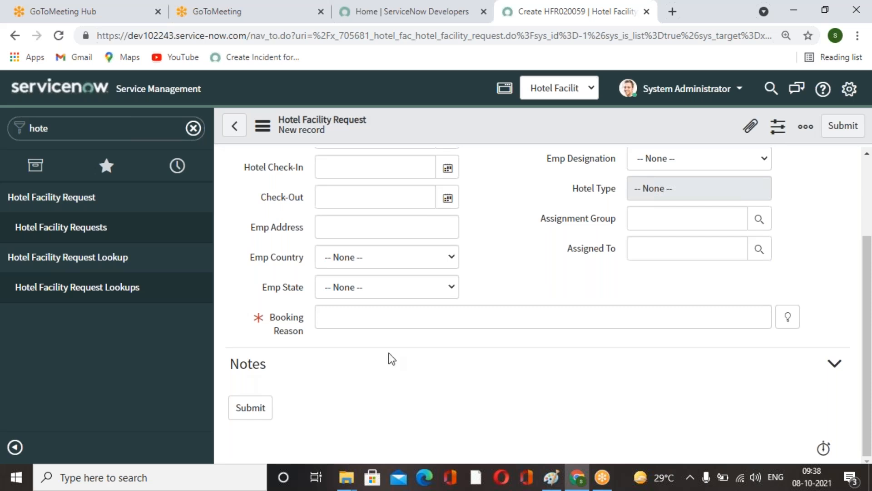
Reopen the form layout, add another section named More Information, and save it.
scroll(391, 287, "up", 3)
right_click(458, 132)
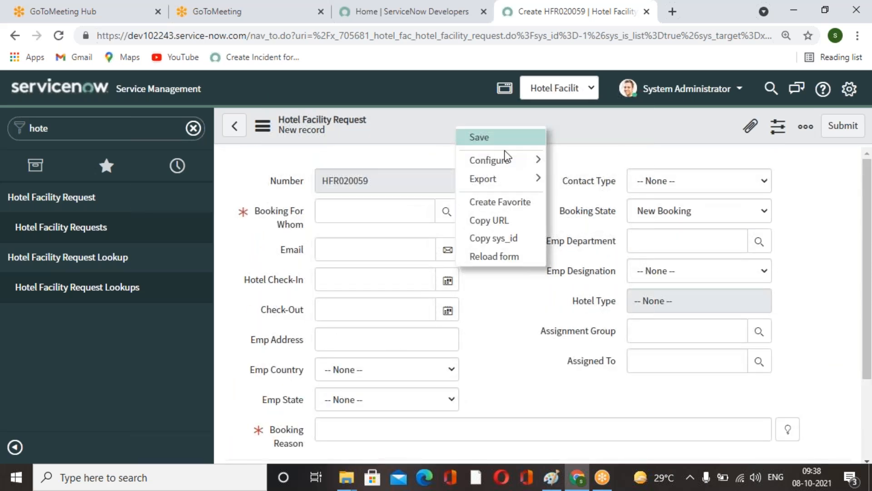
mouse_move(536, 162)
left_click(605, 186)
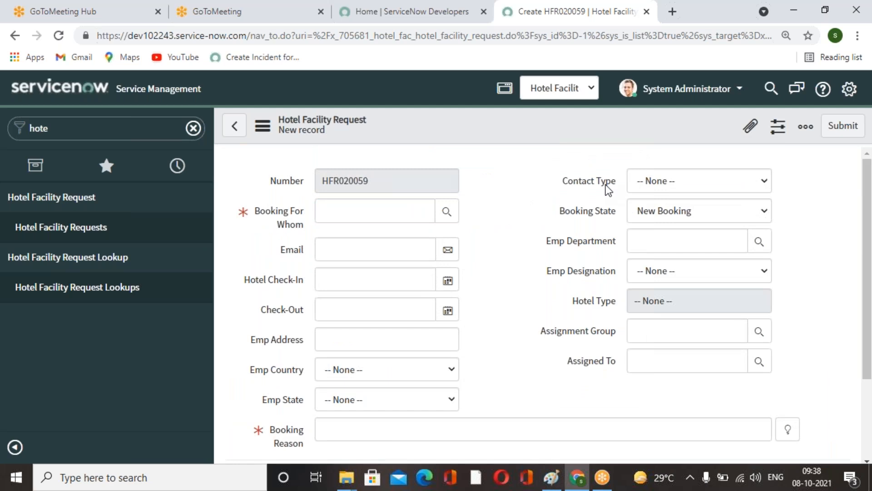
scroll(609, 200, "down", 5)
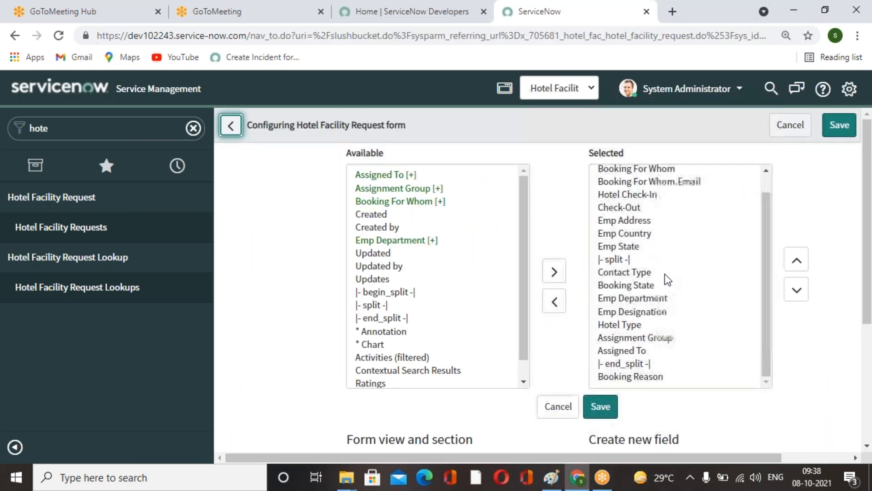
left_click(452, 324)
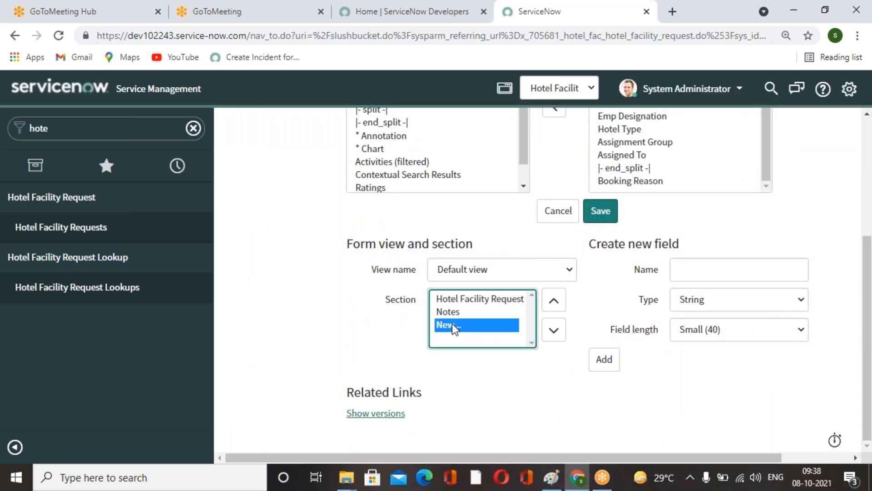
type("More Information")
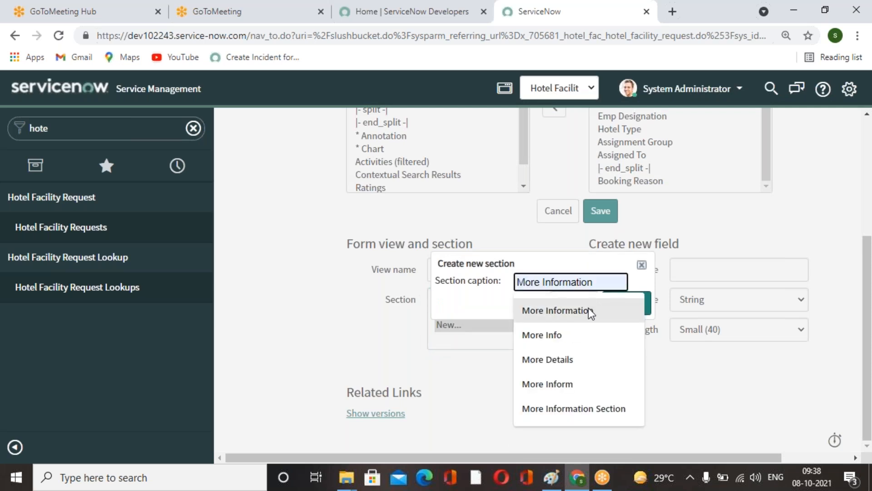
left_click(588, 309)
left_click(640, 309)
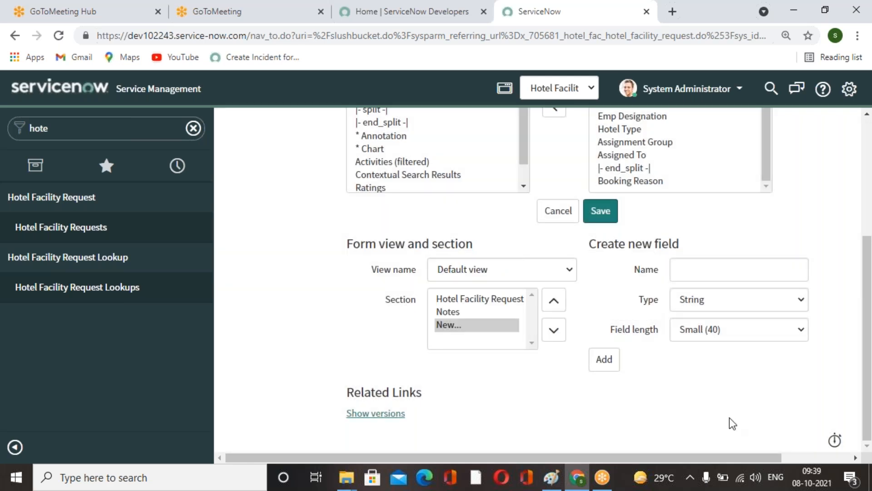
scroll(732, 424, "up", 4)
scroll(732, 423, "down", 4)
scroll(736, 409, "up", 4)
left_click(840, 127)
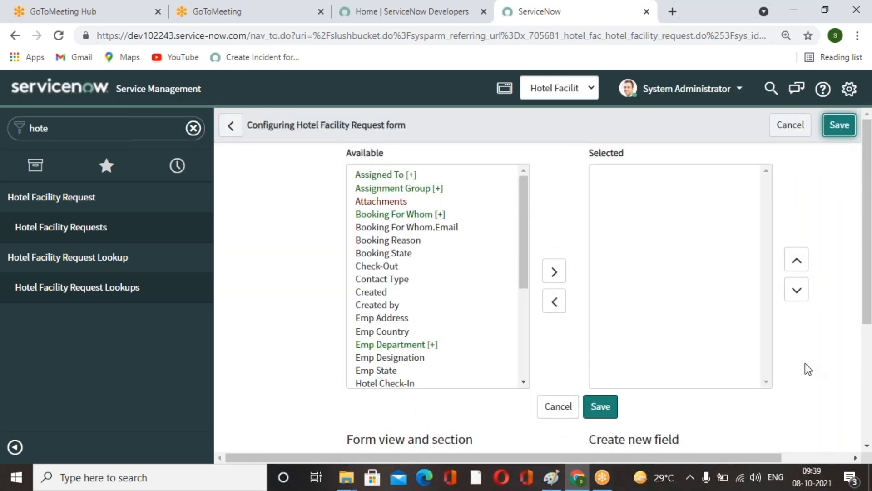
scroll(772, 368, "down", 3)
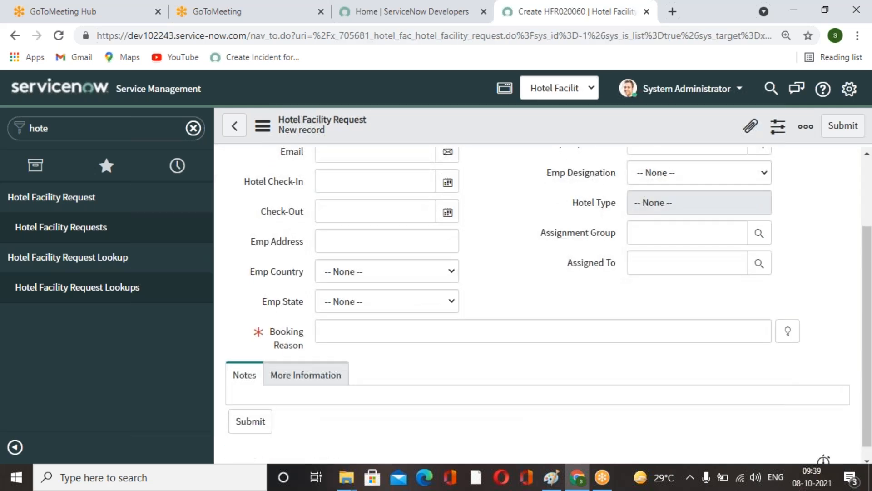
Switch between the Notes and More Information tabs on the request form.
left_click(279, 379)
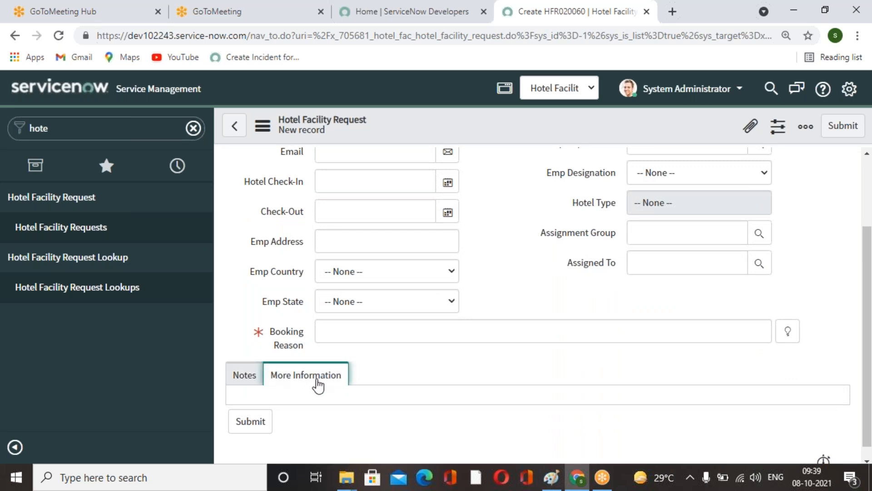
left_click(244, 381)
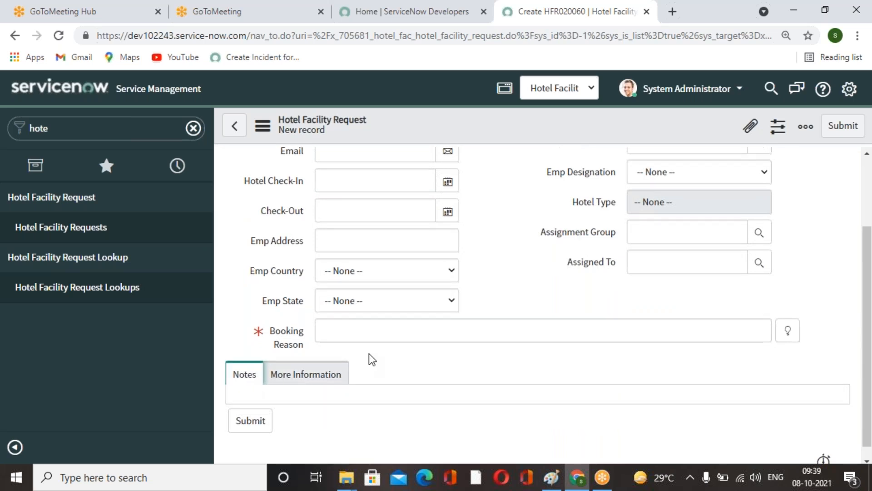
scroll(368, 359, "down", 1)
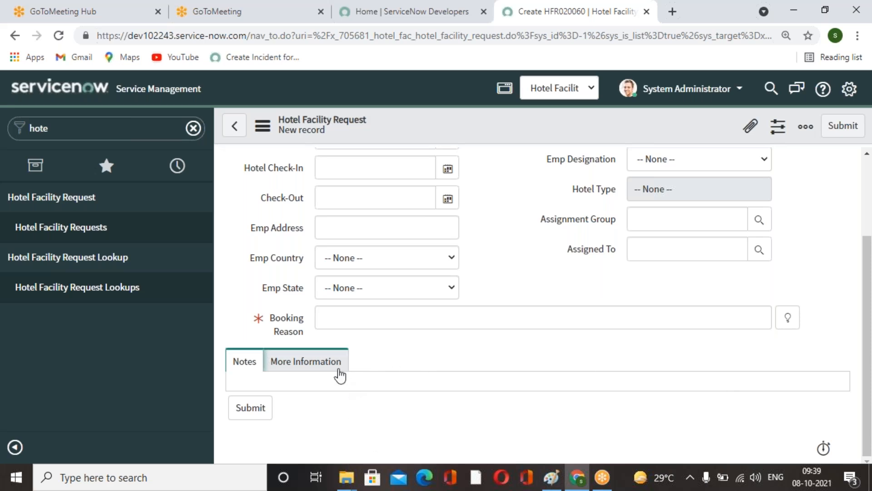
scroll(386, 421, "up", 3)
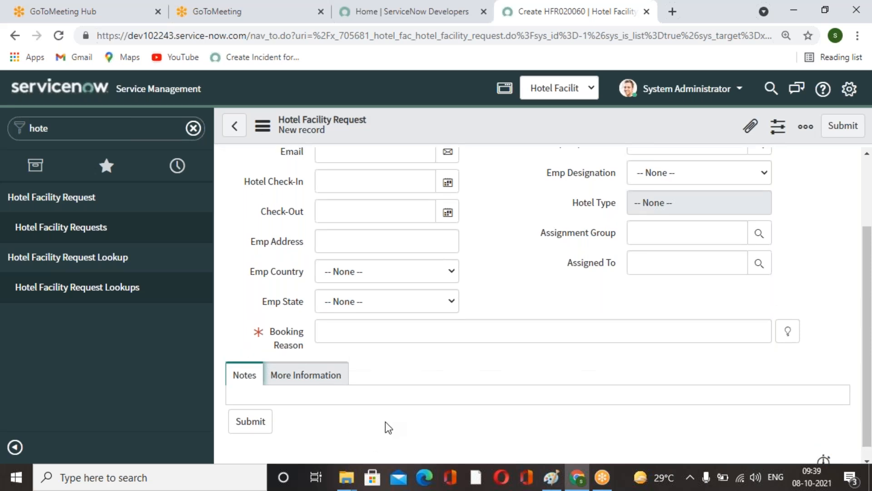
Filter the navigator for incident, open a new Incident record, and compare its Notes tab section.
left_click(87, 132)
key("BackSpace")
type("inicde")
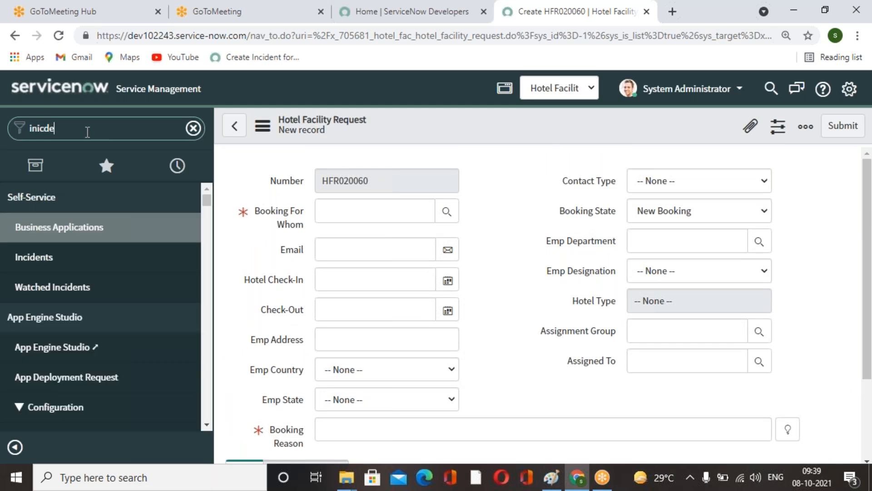
key("BackSpace")
key("BackSpace")
type("iden")
key("BackSpace")
key("BackSpace")
key("BackSpace")
key("BackSpace")
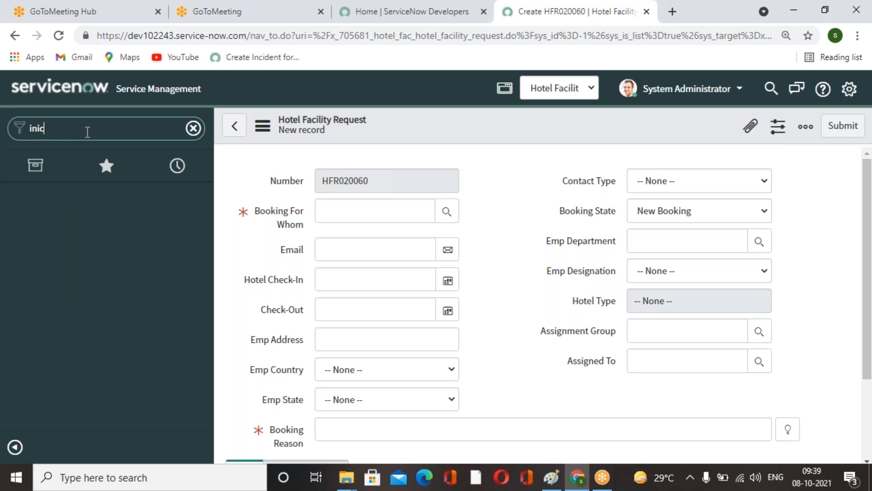
key("BackSpace")
key("BackSpace")
key("BackSpace")
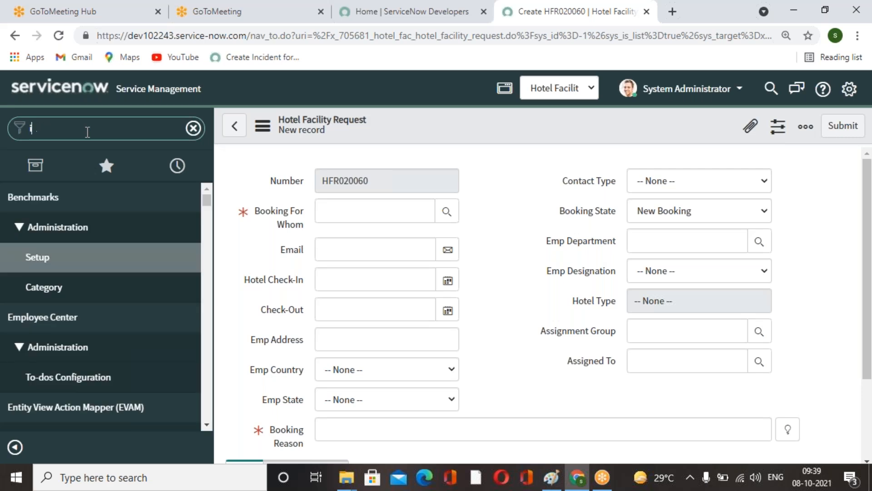
type("incident")
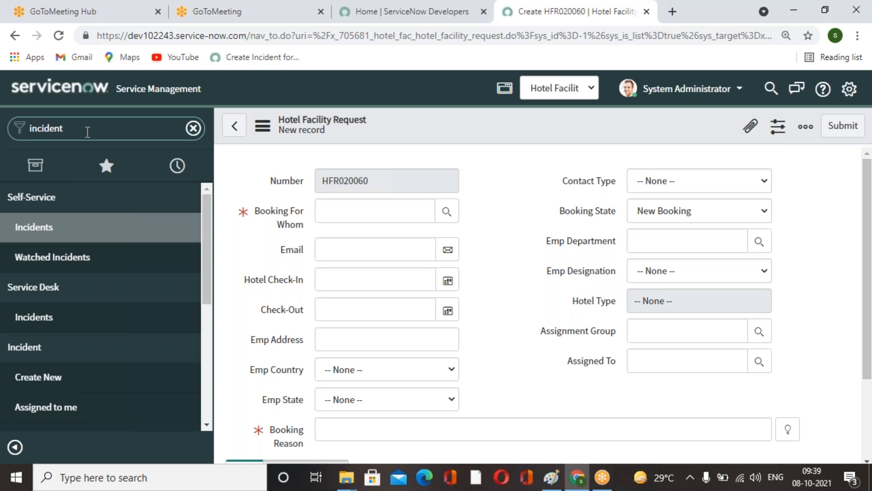
scroll(70, 269, "down", 1)
left_click(69, 311)
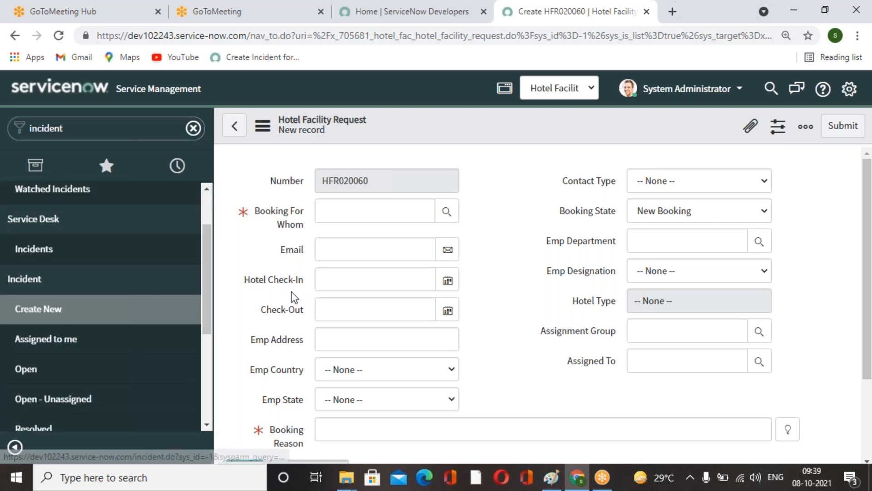
scroll(292, 298, "down", 3)
scroll(250, 296, "down", 10)
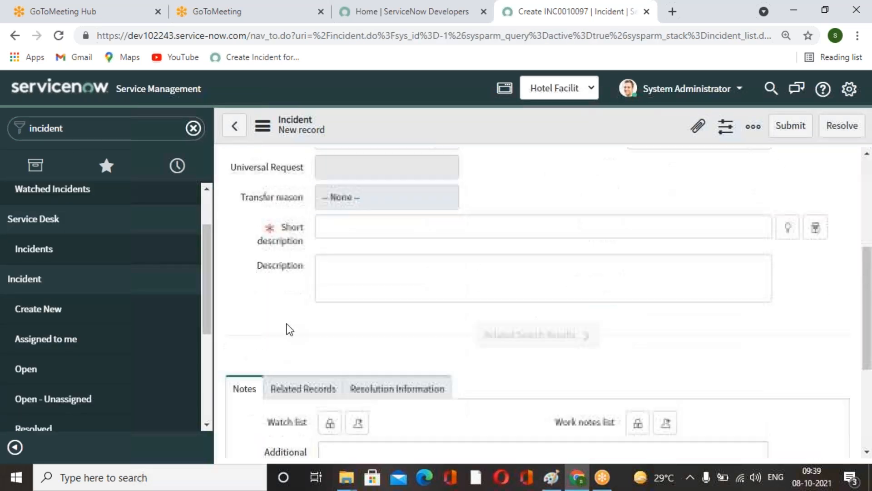
scroll(296, 281, "down", 1)
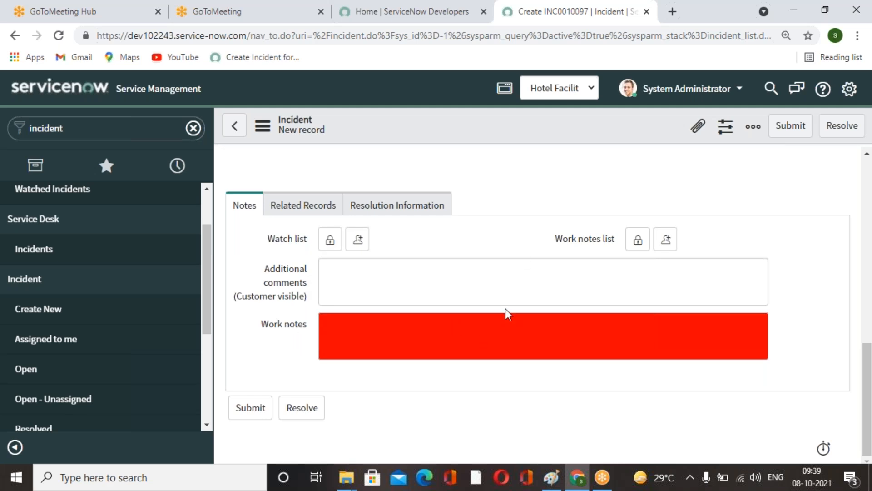
scroll(505, 309, "up", 10)
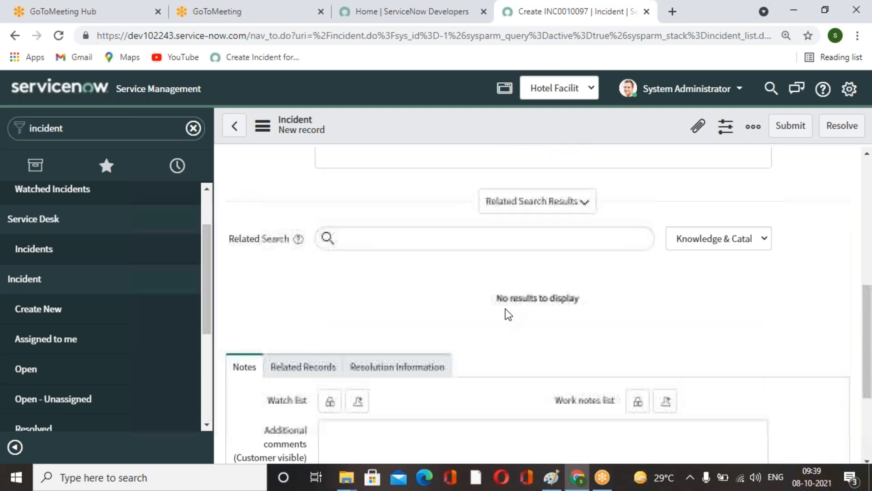
Filter the navigator for hotel and open a new Hotel Facility Request record.
left_click(99, 127)
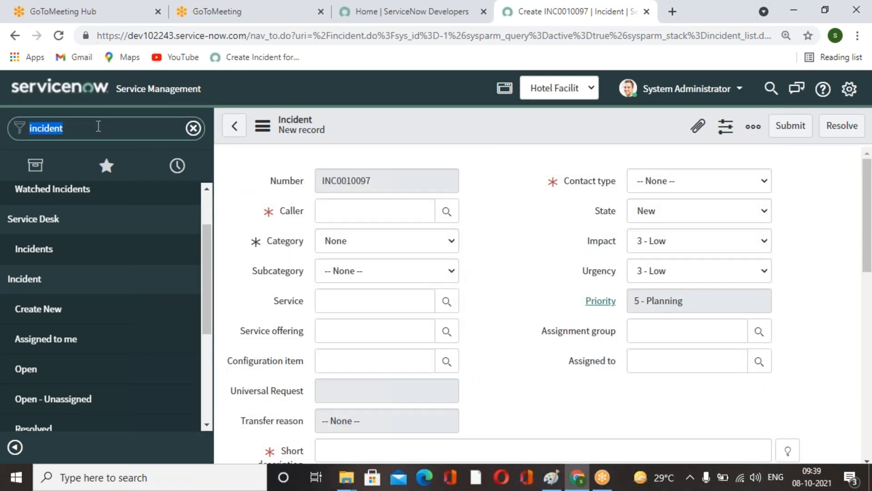
type("hotel")
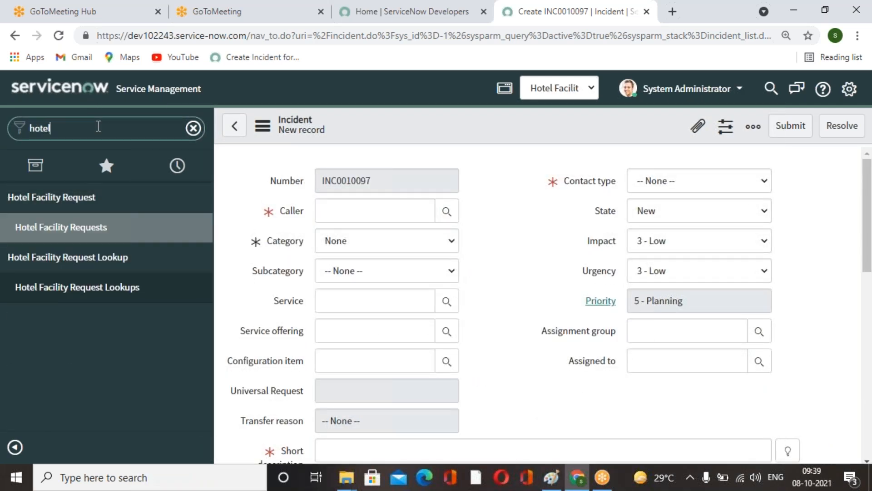
left_click(97, 231)
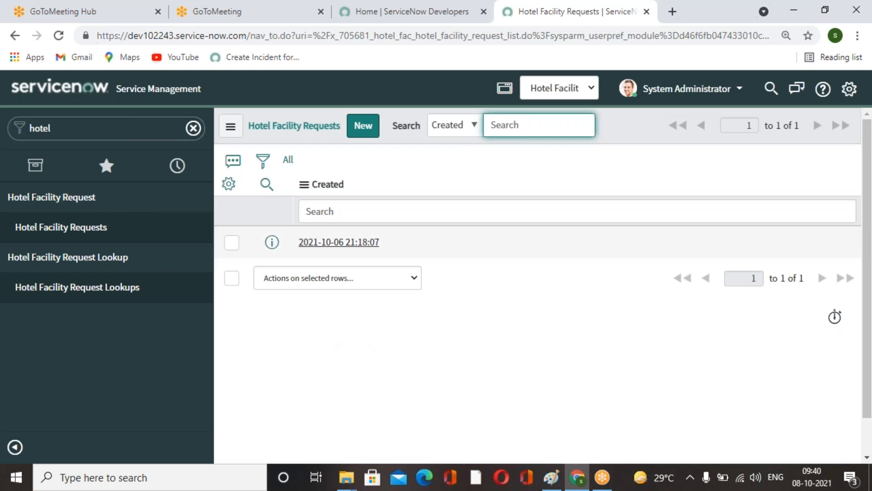
left_click(371, 138)
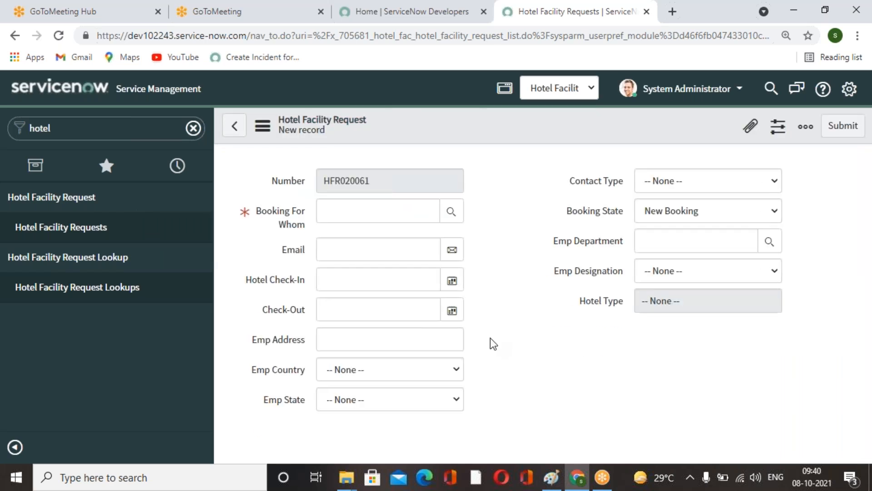
Open the request form's layout configuration and choose the Notes section.
scroll(489, 337, "down", 3)
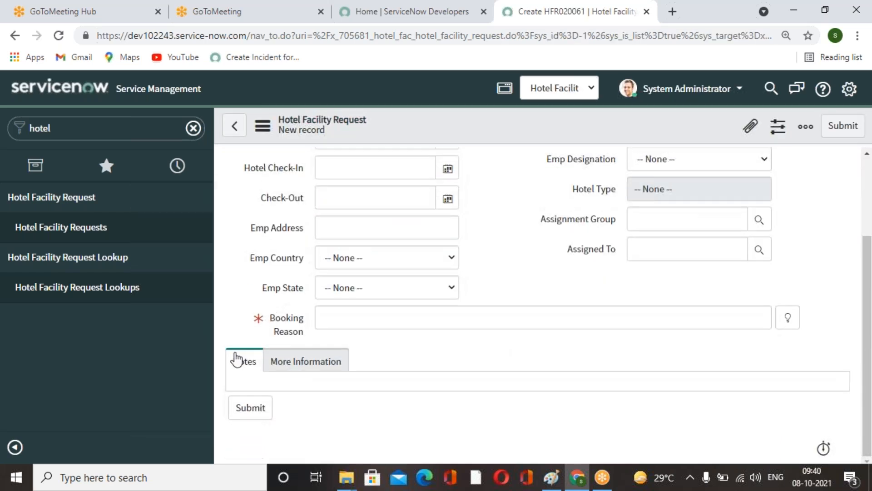
right_click(483, 127)
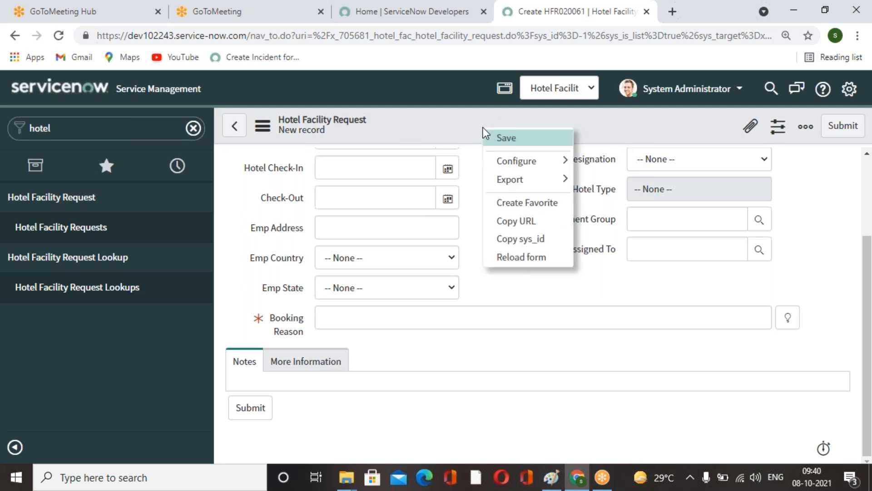
mouse_move(543, 163)
left_click(600, 183)
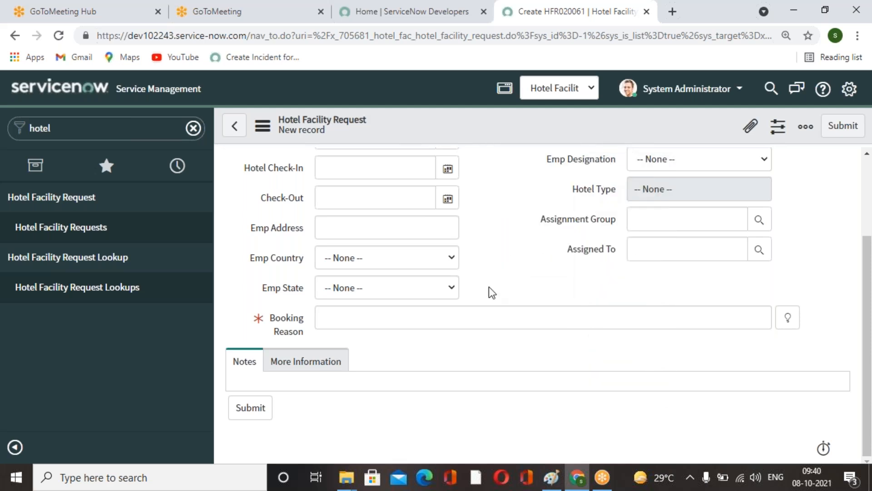
scroll(670, 341, "down", 2)
scroll(787, 357, "down", 4)
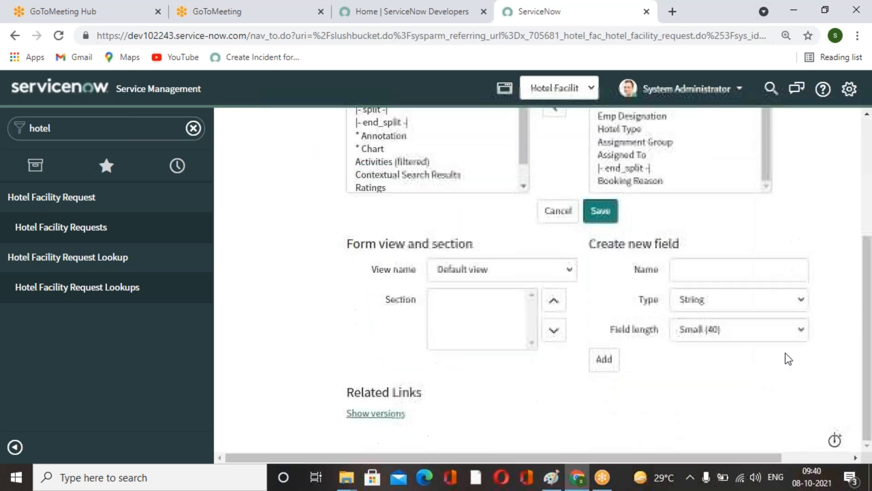
scroll(547, 354, "up", 4)
scroll(547, 353, "down", 4)
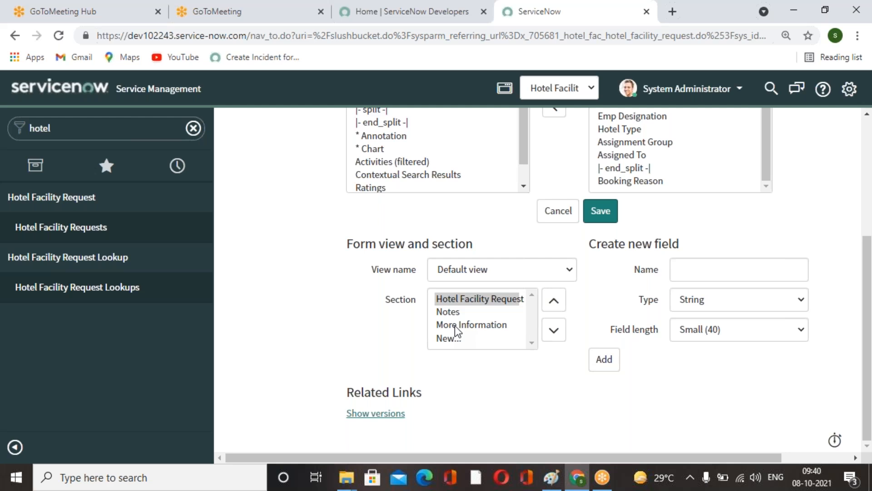
left_click(448, 315)
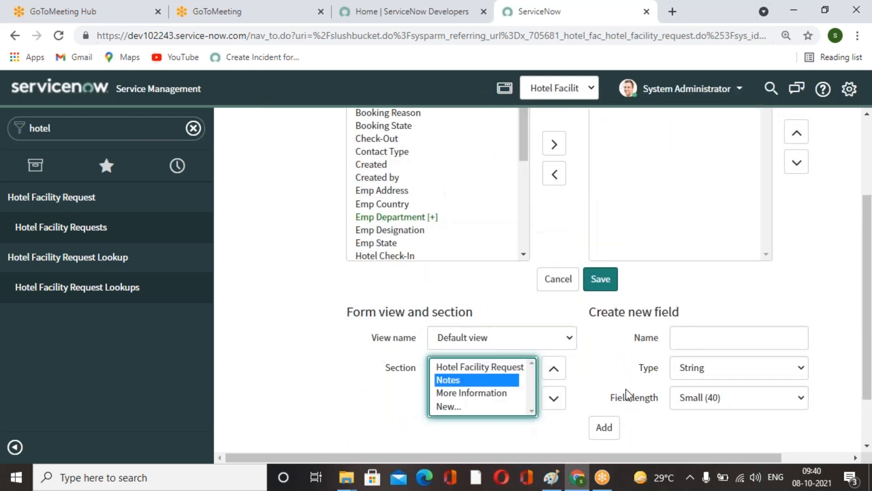
Create a new List field named Watch List referencing User [sys_user] in the Notes section.
left_click(715, 273)
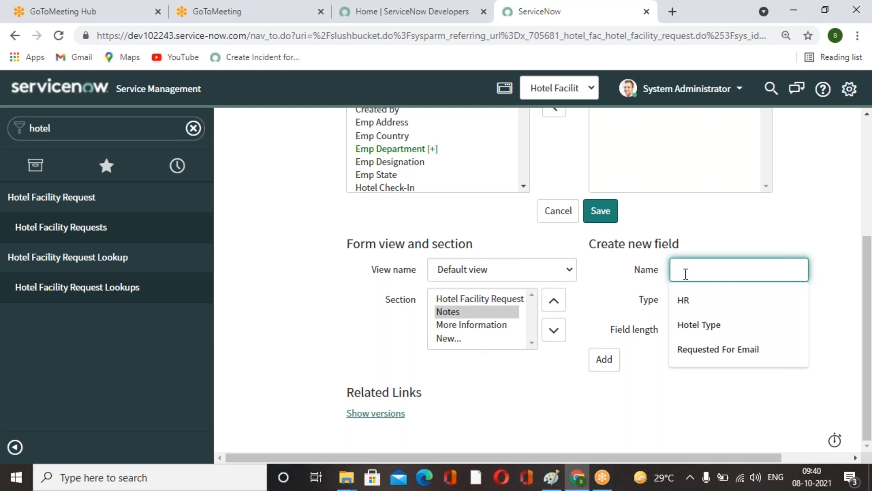
type("Watch List")
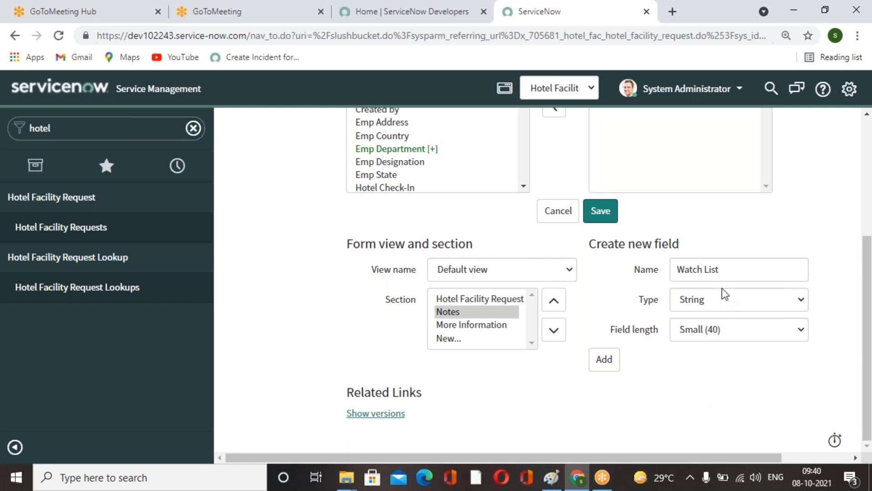
left_click(723, 300)
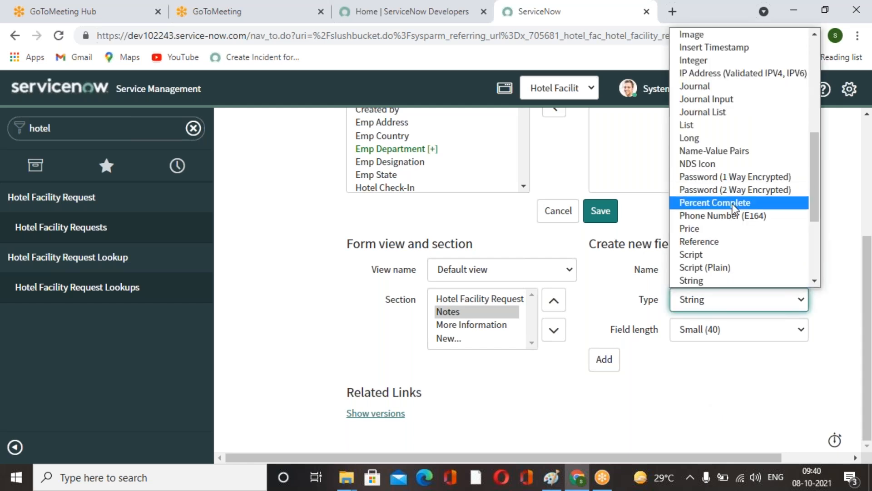
scroll(732, 203, "up", 5)
scroll(735, 209, "down", 5)
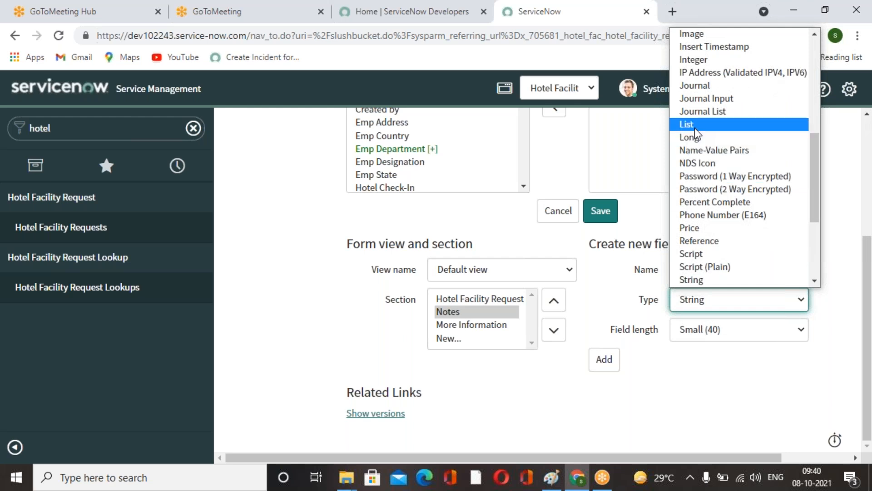
left_click(695, 125)
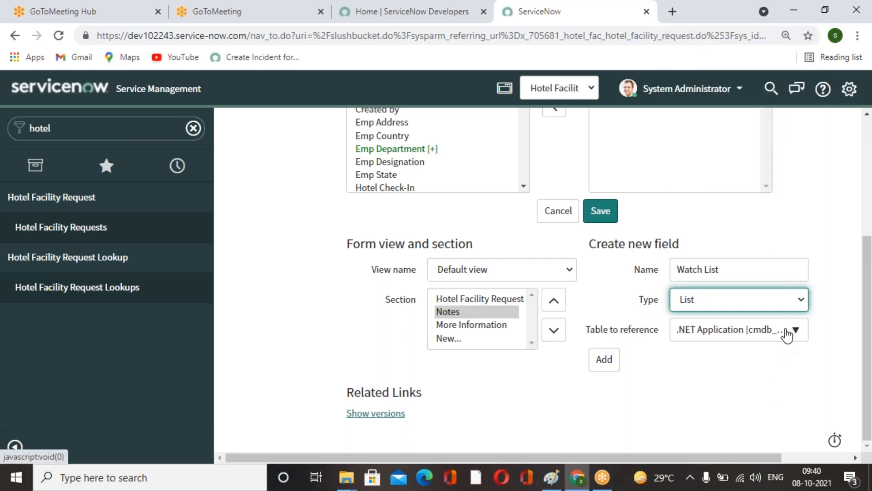
left_click(788, 335)
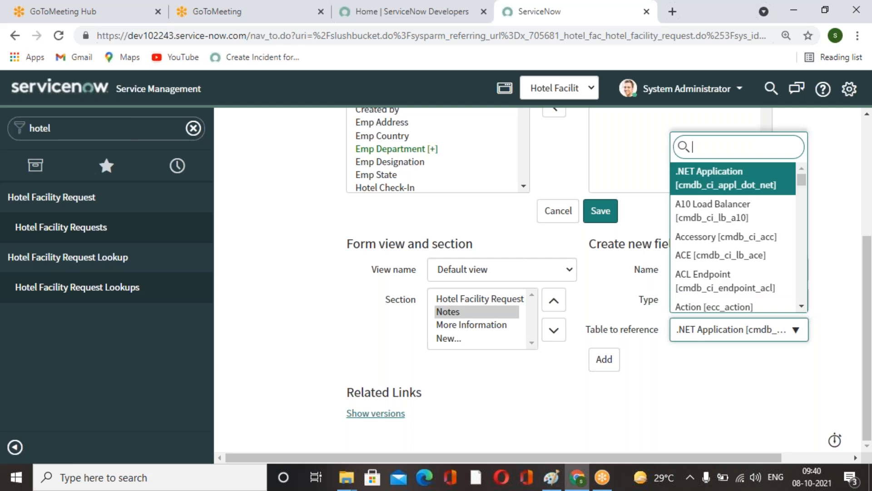
type("sys_")
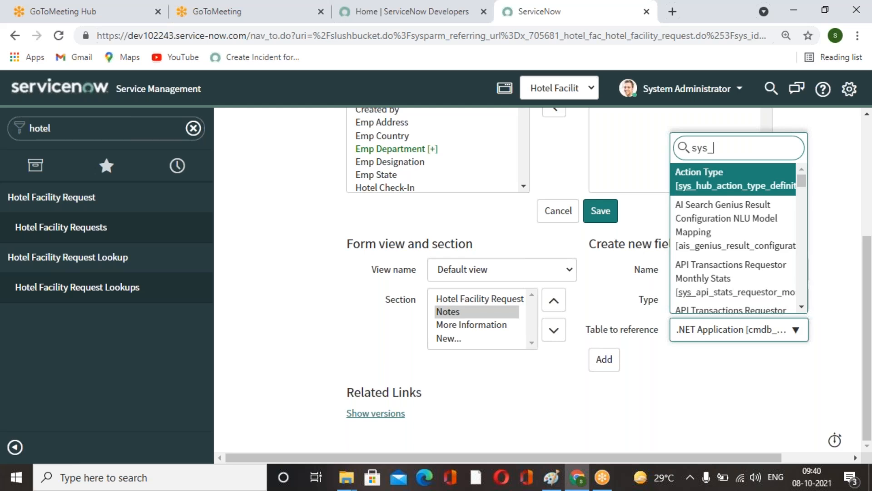
type("use")
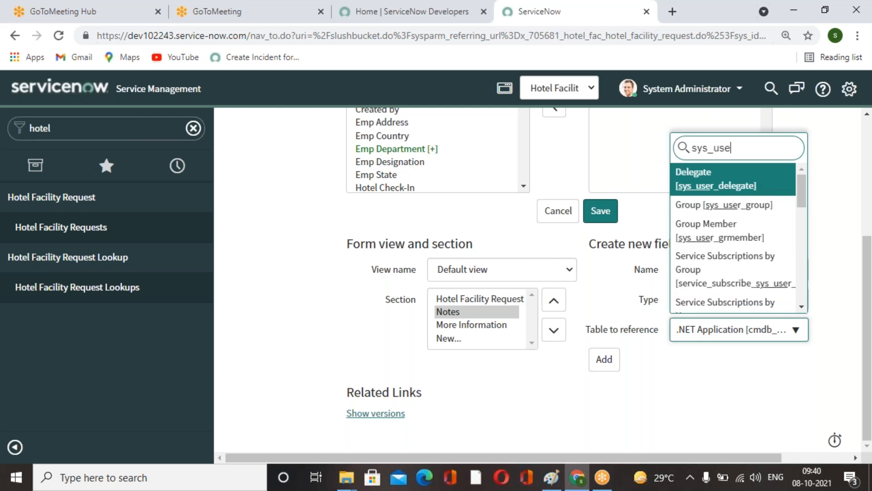
left_click(802, 306)
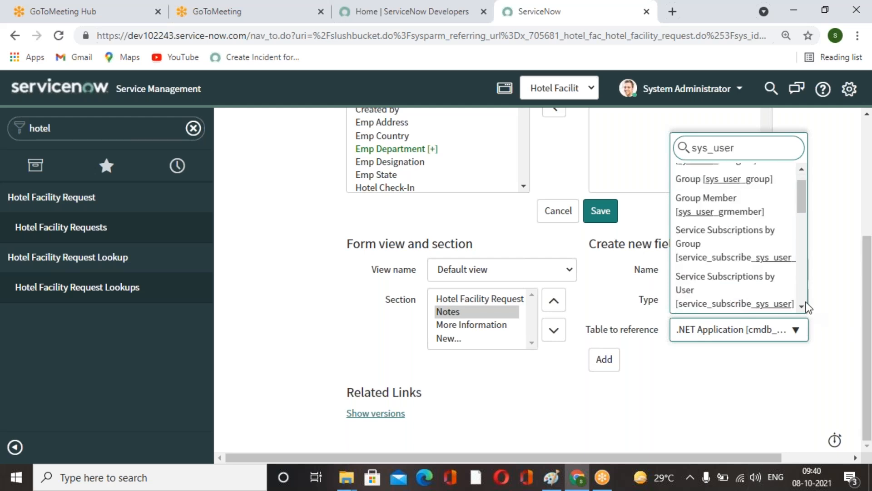
scroll(767, 272, "down", 1)
scroll(768, 274, "down", 5)
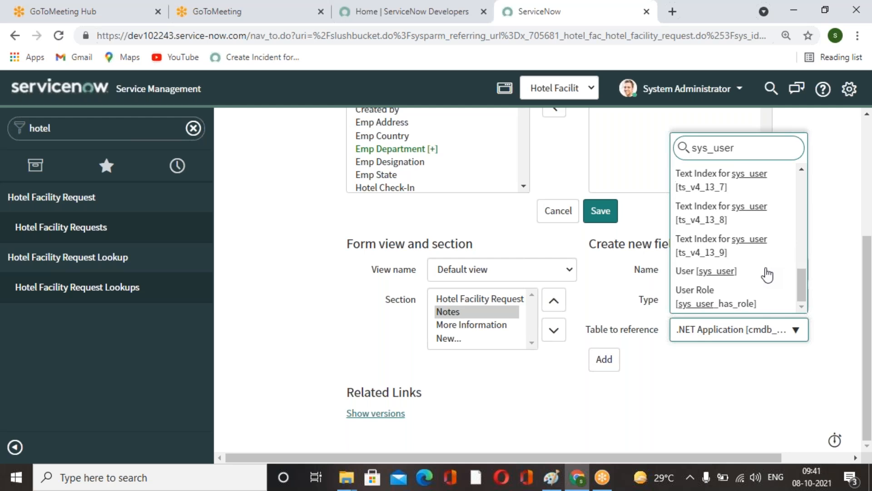
left_click(734, 271)
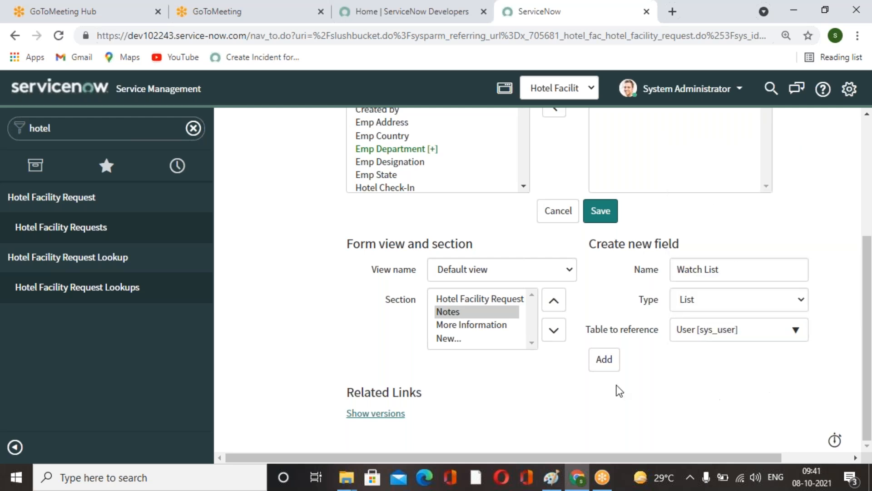
left_click(600, 370)
Create a second List field named Work Notes List referencing User [sys_user] in the Notes section.
left_click(714, 275)
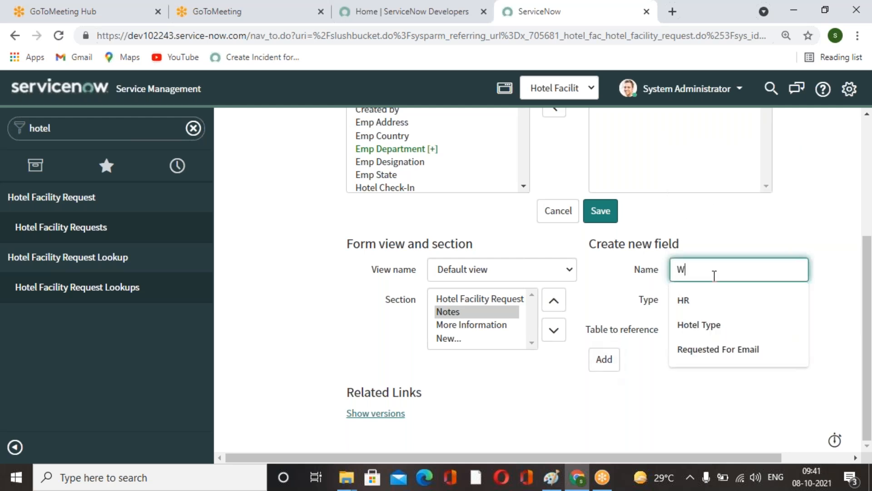
type("Work Notes List")
left_click(803, 217)
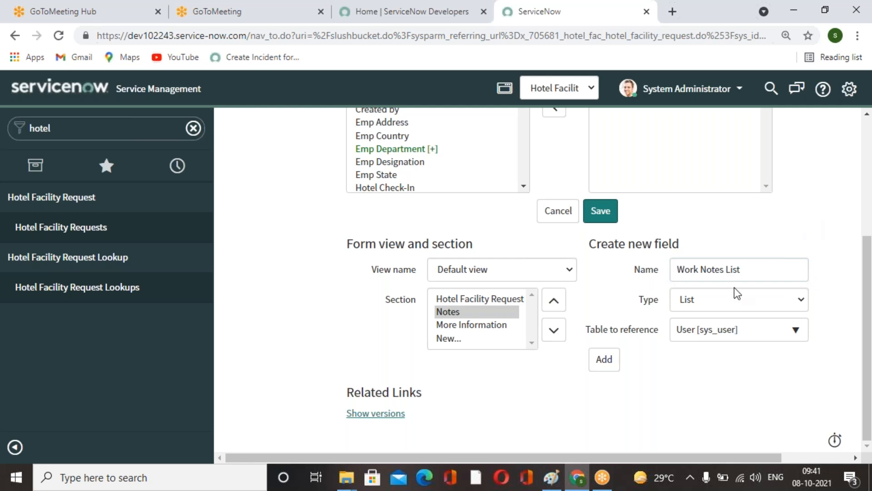
left_click(611, 368)
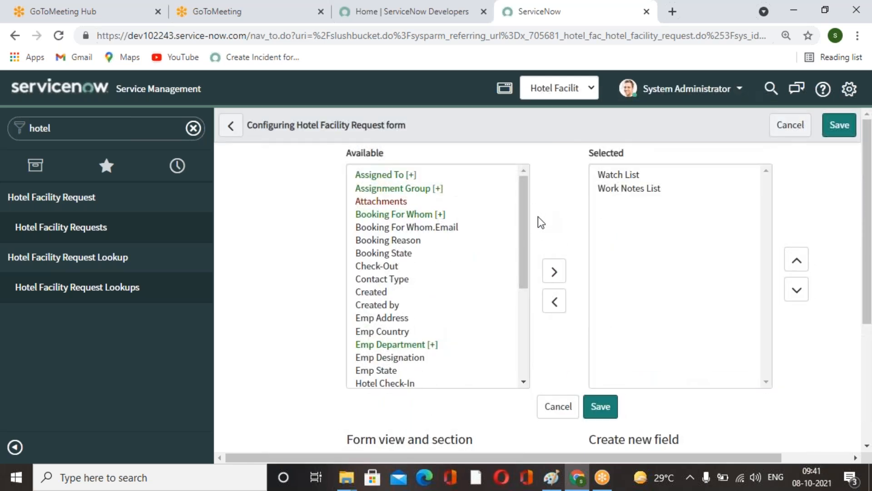
Insert an end_split between Watch List and Work Notes List in the Notes section and save the layout.
scroll(400, 313, "down", 4)
left_click(398, 313)
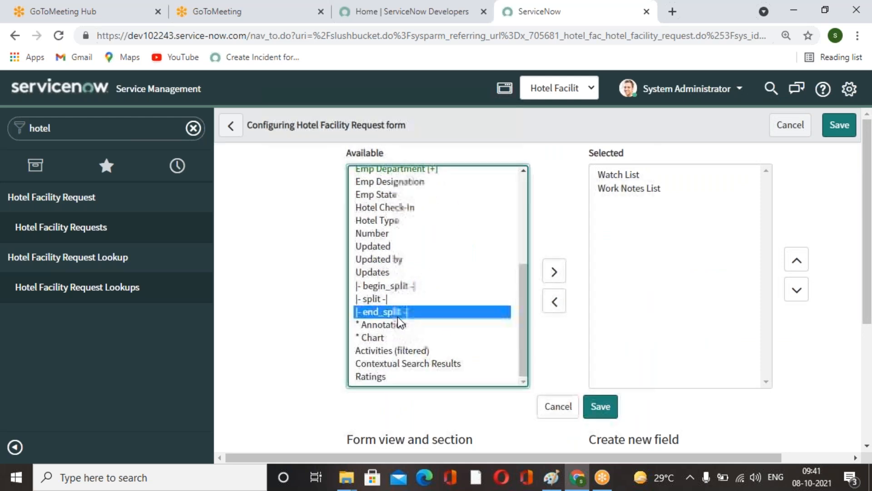
left_click(549, 283)
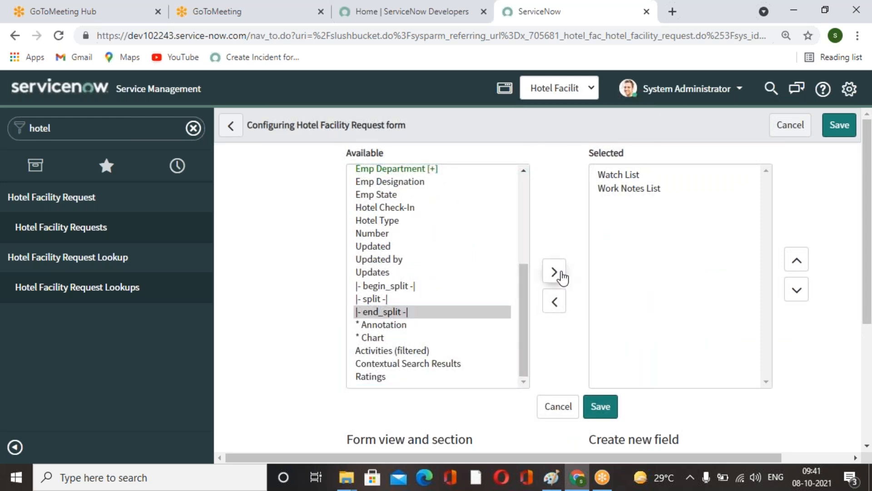
left_click(559, 273)
left_click(797, 260)
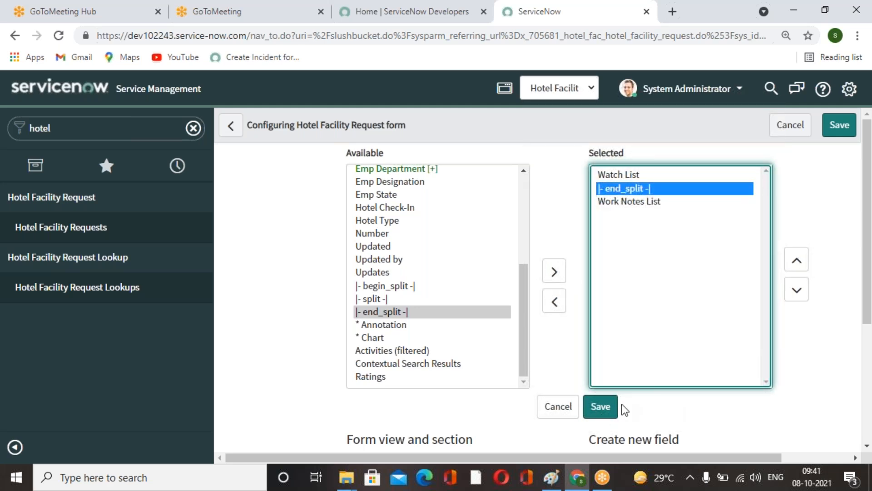
left_click(604, 407)
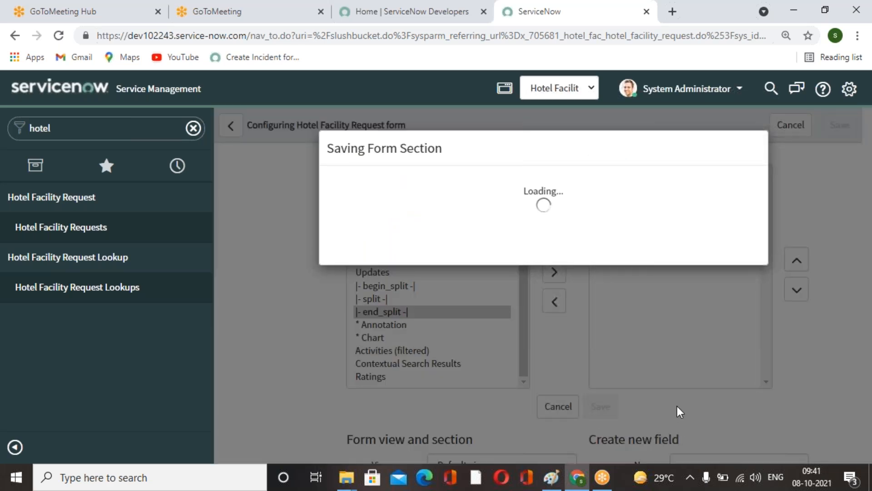
Review the saved request form's layout by scrolling through a new record.
left_click(749, 273)
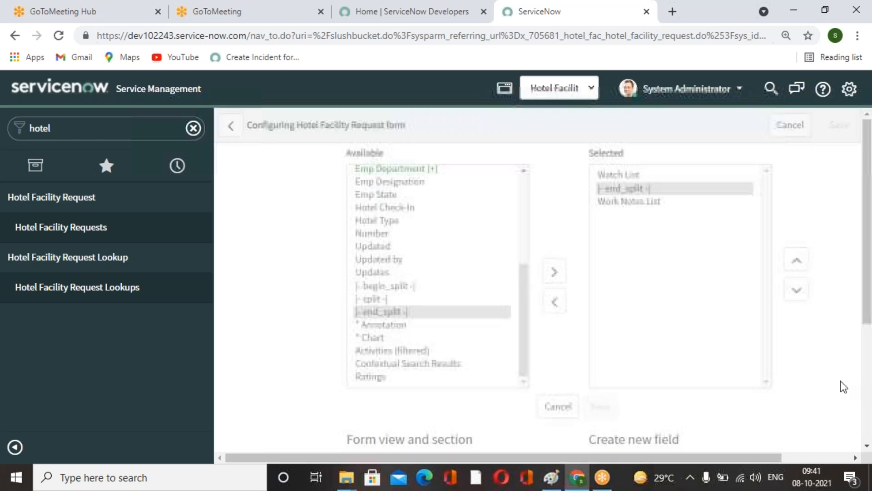
scroll(817, 369, "down", 4)
scroll(401, 347, "down", 2)
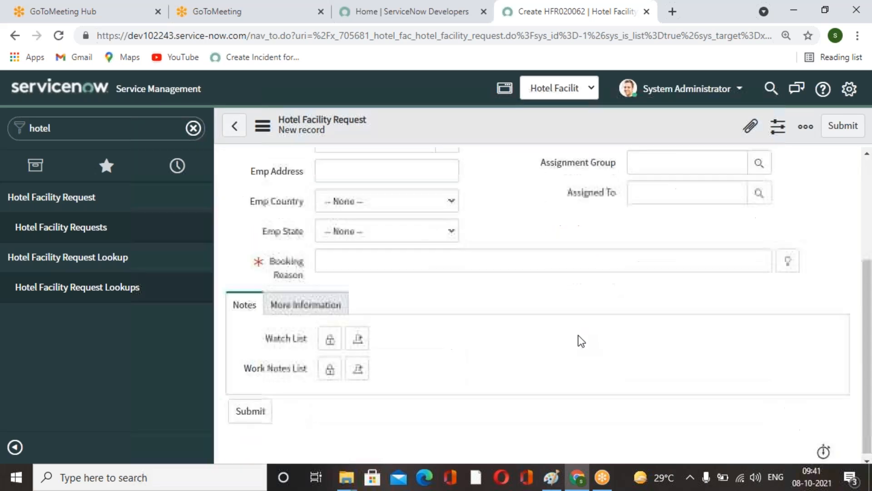
scroll(579, 336, "up", 4)
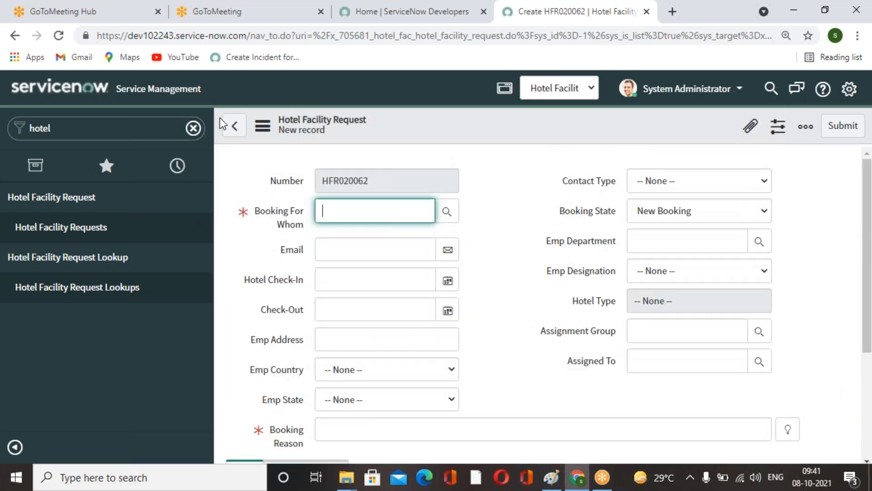
Replace the end_split between Watch List and Work Notes List with a split in the Notes section and save the layout.
left_click(234, 126)
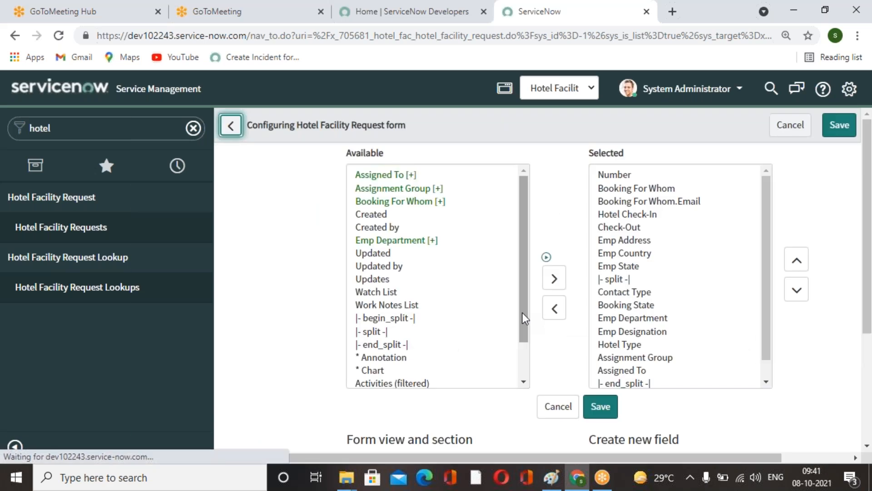
scroll(703, 338, "down", 5)
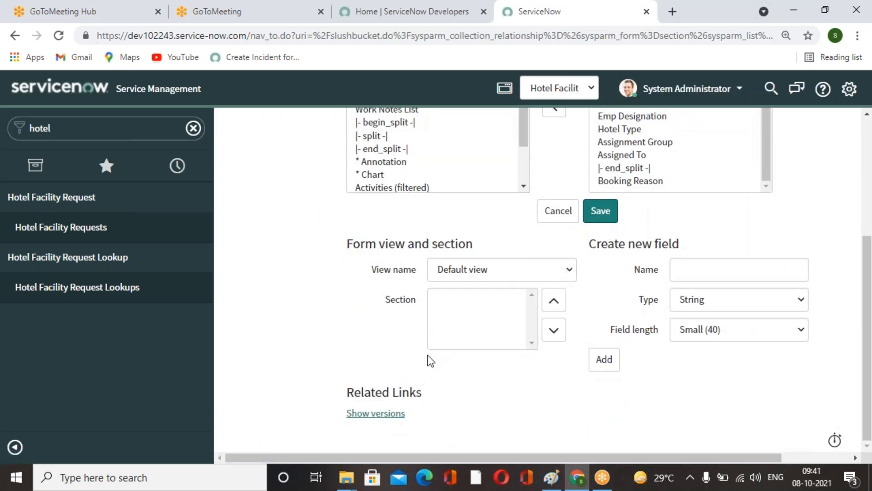
left_click(451, 312)
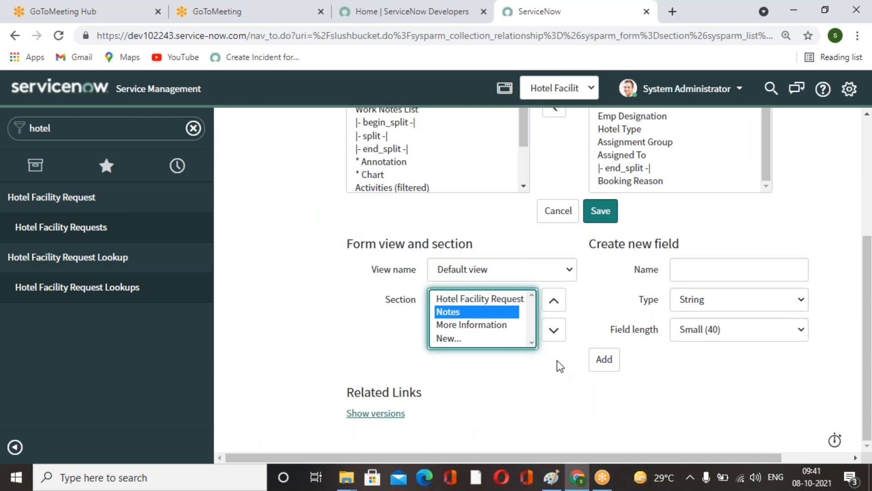
left_click(637, 188)
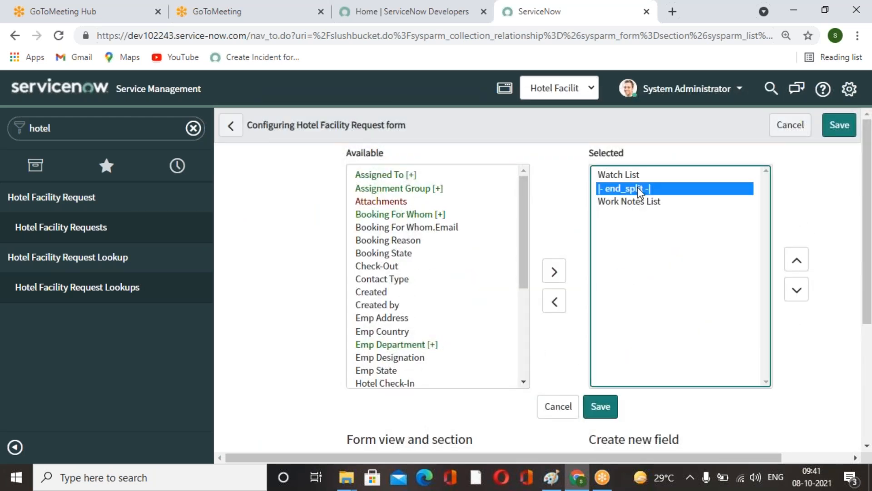
left_click(558, 302)
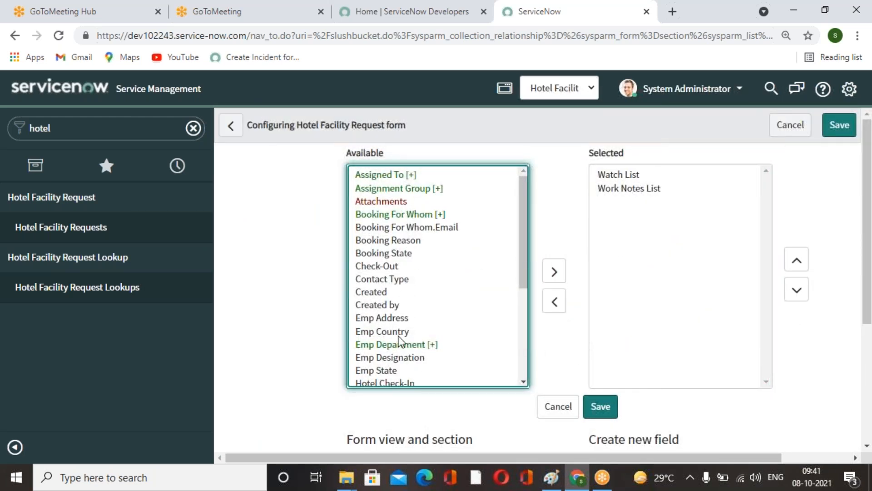
scroll(397, 332, "down", 3)
left_click(373, 340)
left_click(555, 272)
left_click(797, 261)
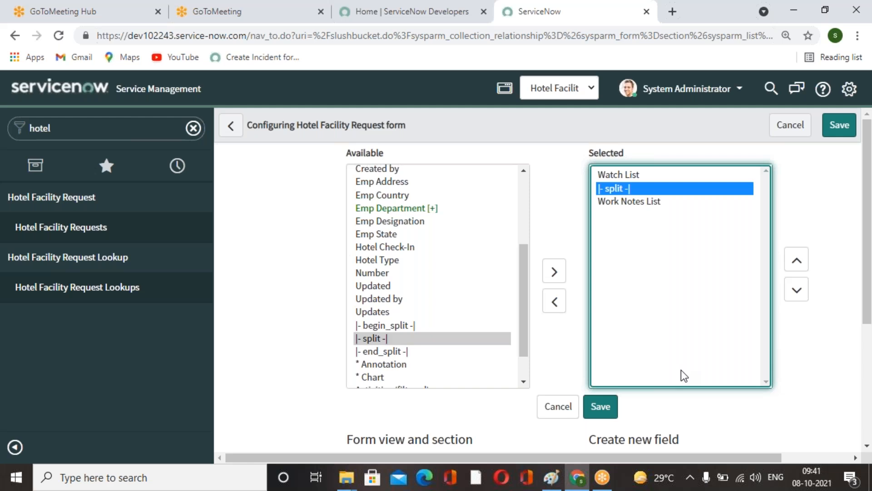
left_click(600, 406)
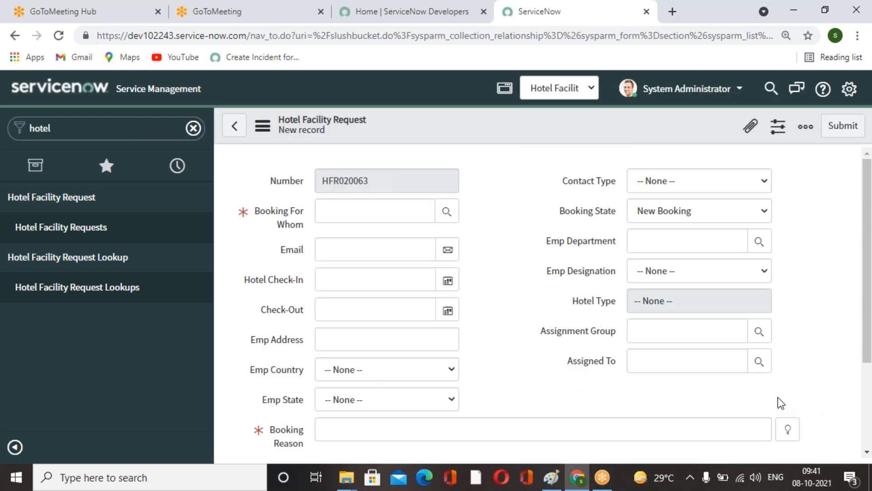
Scroll through a new request form to check the Watch List and Work Notes List fields in the Notes tab.
scroll(702, 375, "down", 3)
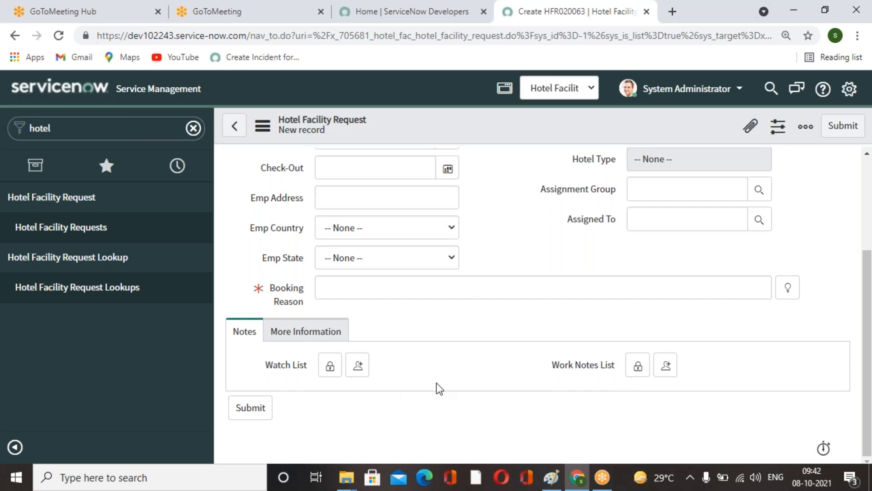
scroll(448, 383, "up", 3)
scroll(450, 383, "down", 3)
scroll(449, 383, "up", 3)
scroll(449, 382, "down", 3)
Search the navigator for incident and open a new Incident record.
left_click(103, 236)
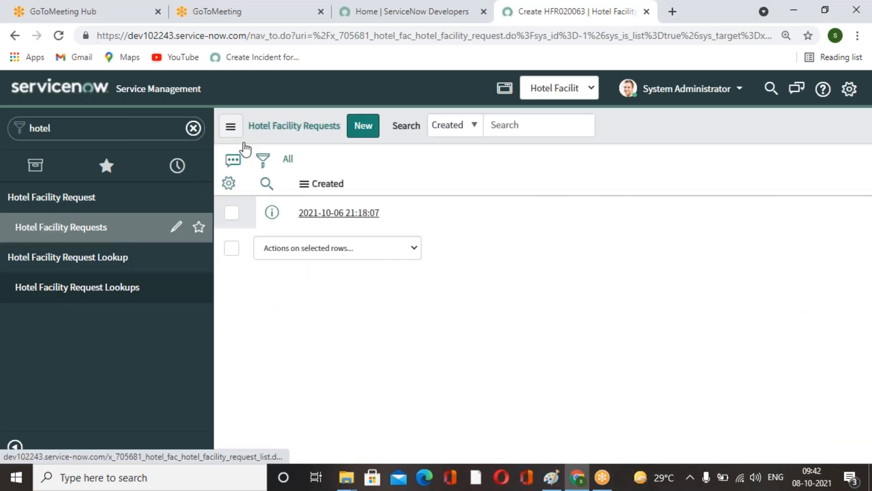
double_click(112, 135)
type("in")
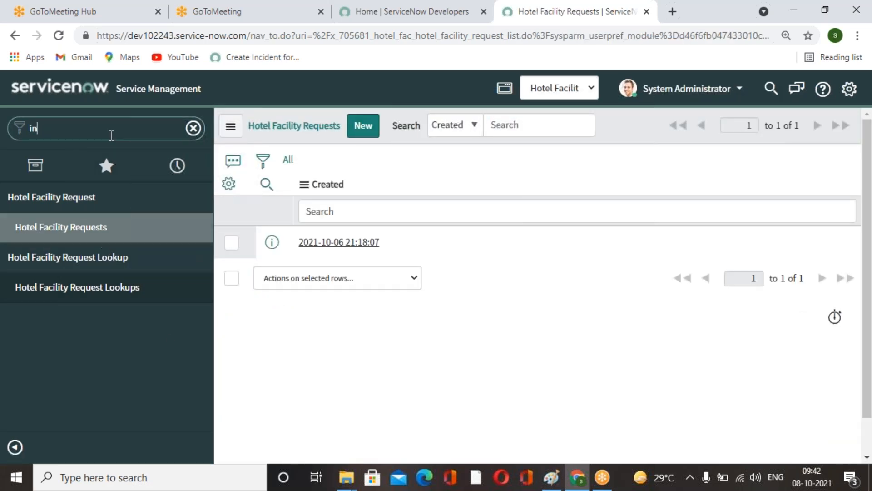
type("cident")
scroll(90, 288, "down", 3)
left_click(70, 258)
Examine the Notes section of the Incident form for its watch list, comments and work notes fields.
scroll(429, 346, "down", 5)
scroll(429, 346, "down", 4)
scroll(380, 336, "down", 3)
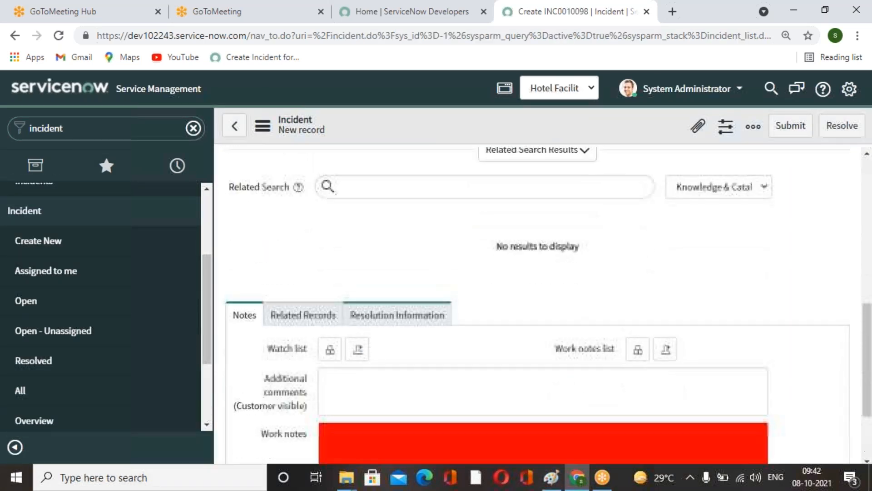
scroll(304, 370, "up", 5)
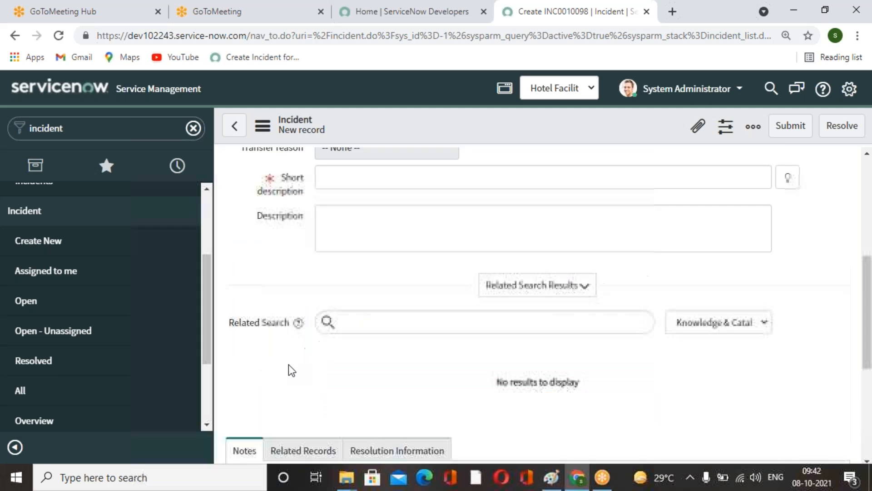
scroll(97, 327, "up", 3)
scroll(433, 342, "down", 1)
scroll(433, 342, "down", 5)
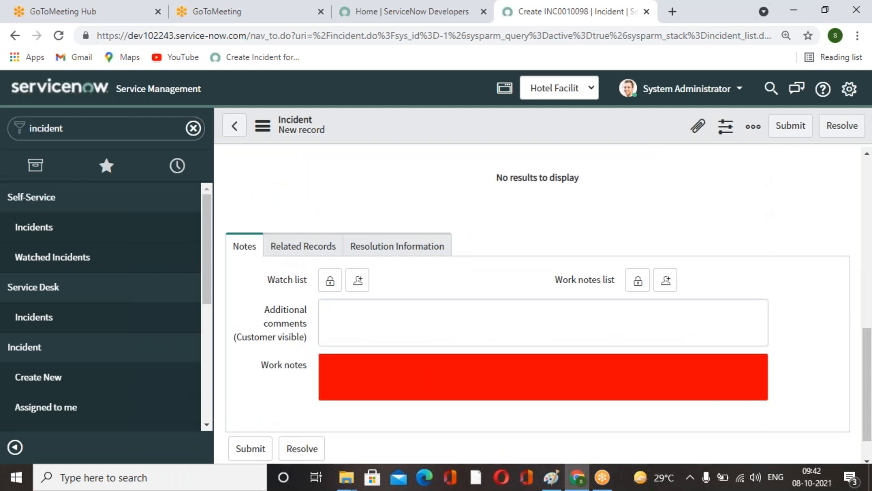
scroll(490, 405, "down", 1)
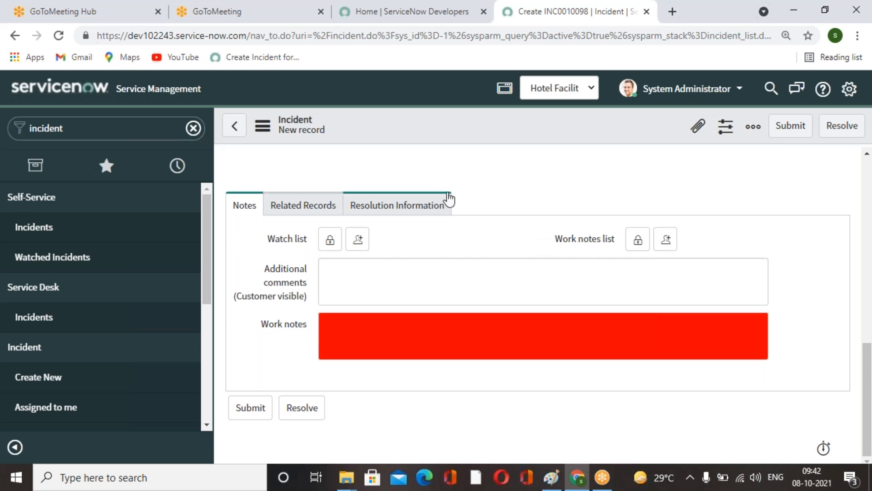
scroll(485, 341, "up", 5)
scroll(359, 280, "down", 5)
Return to a new Hotel Facility Request form and switch between its Notes and More Information tabs.
left_click(68, 377)
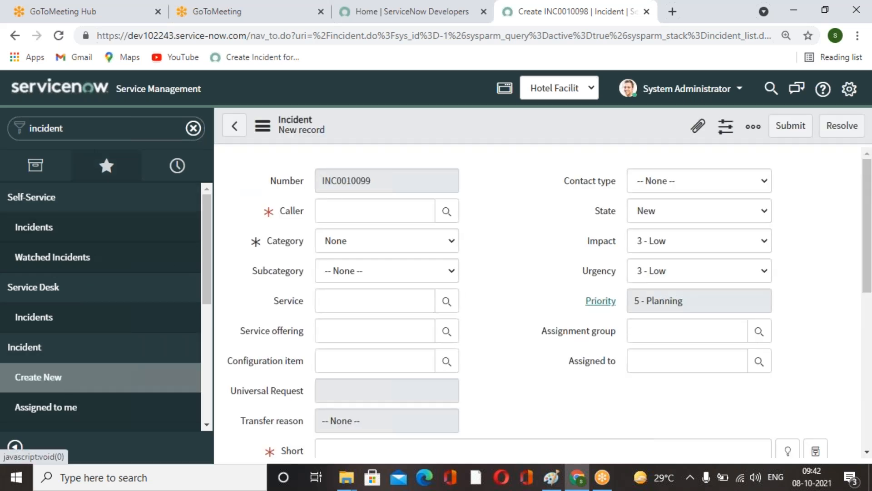
type("hotel")
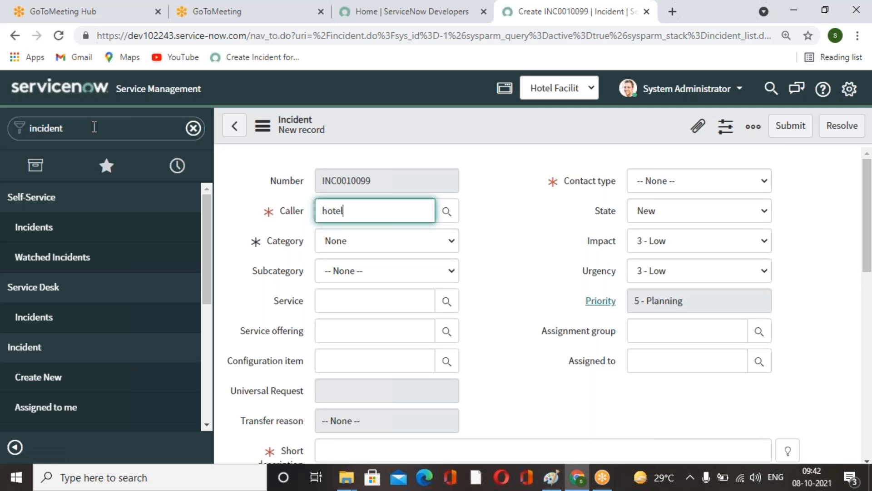
left_click(93, 127)
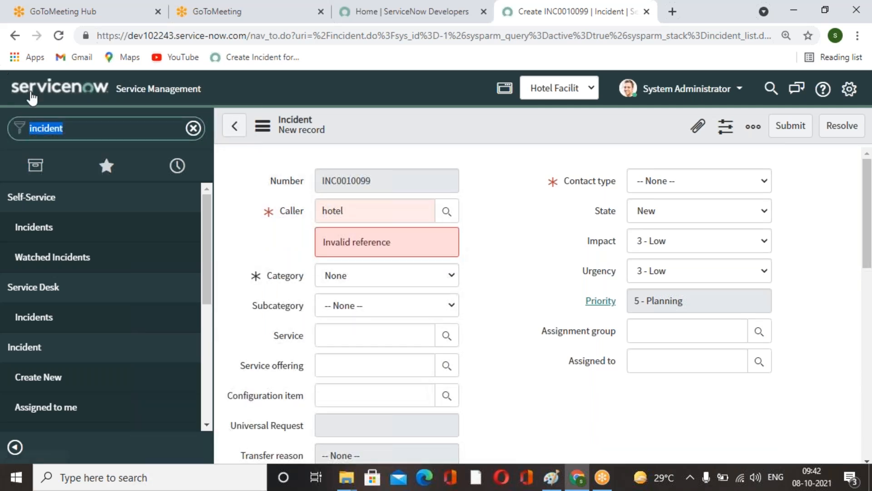
type("hote")
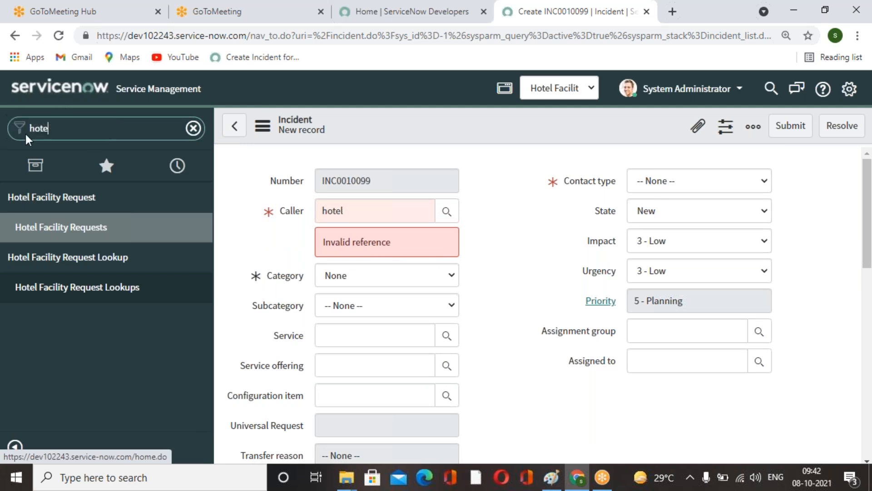
left_click(91, 228)
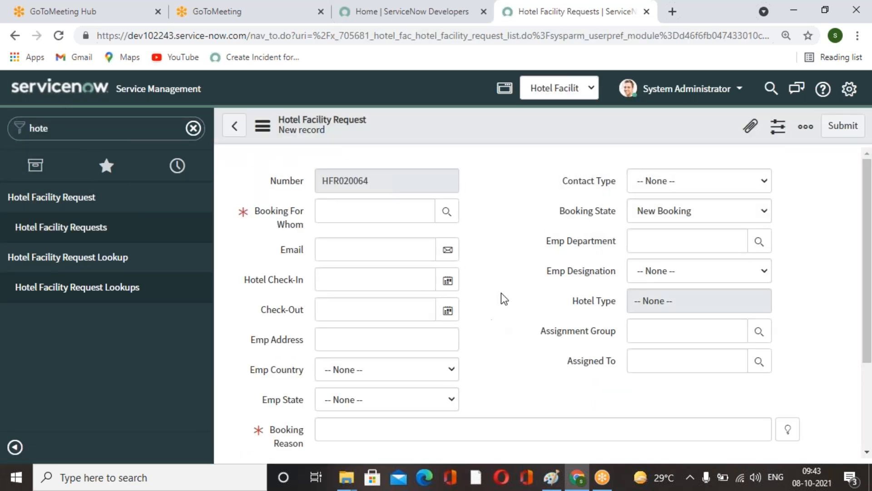
scroll(526, 308, "down", 3)
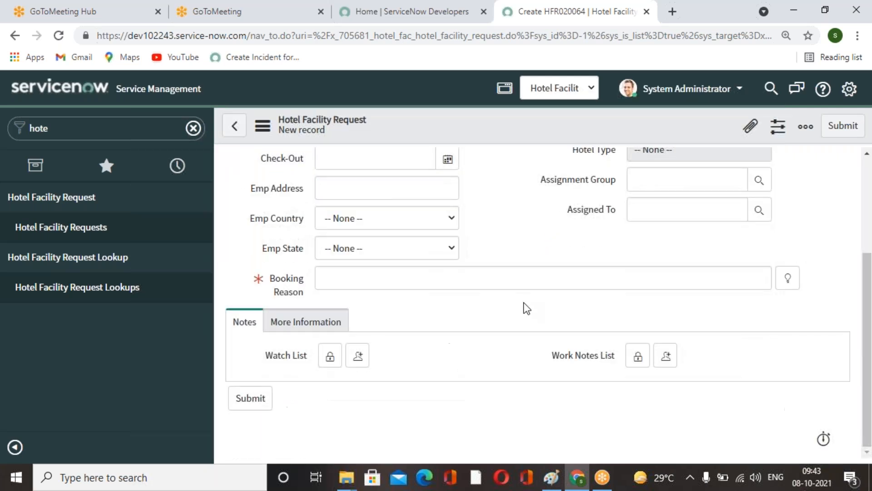
left_click(305, 322)
left_click(251, 361)
left_click(306, 361)
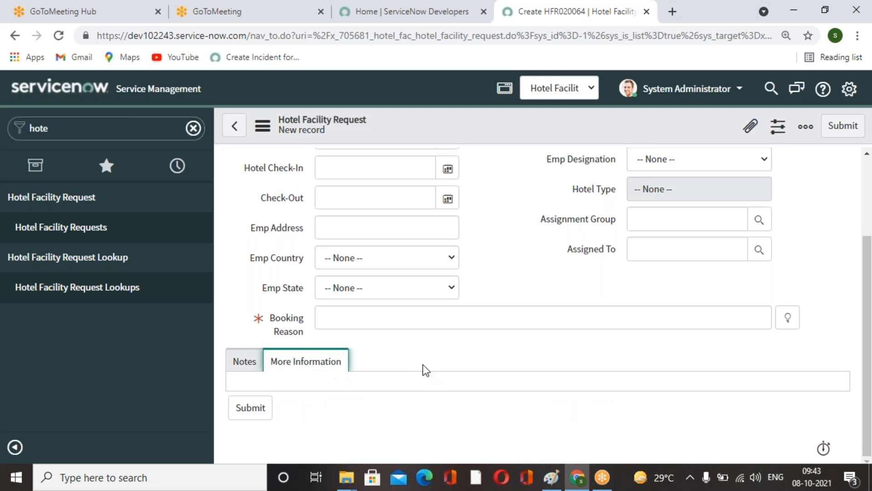
left_click(243, 360)
scroll(436, 255, "down", 1)
Open the request form's layout configuration and select the Notes section.
right_click(472, 137)
mouse_move(554, 171)
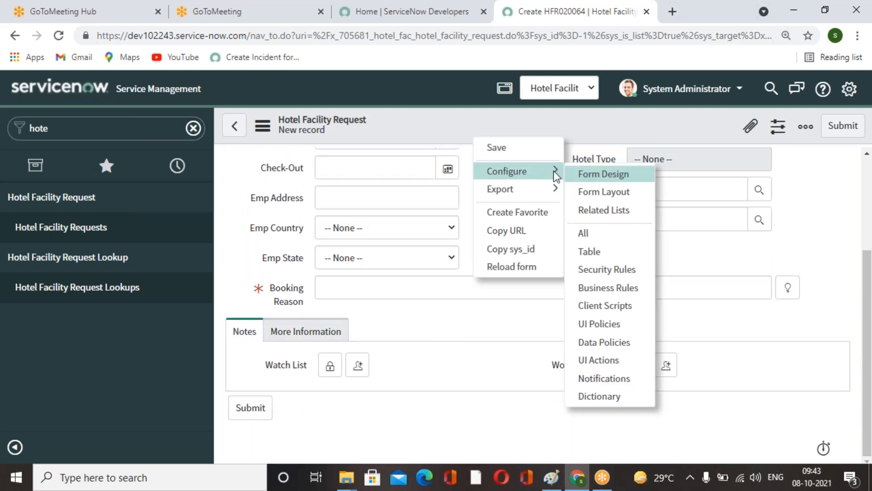
left_click(605, 190)
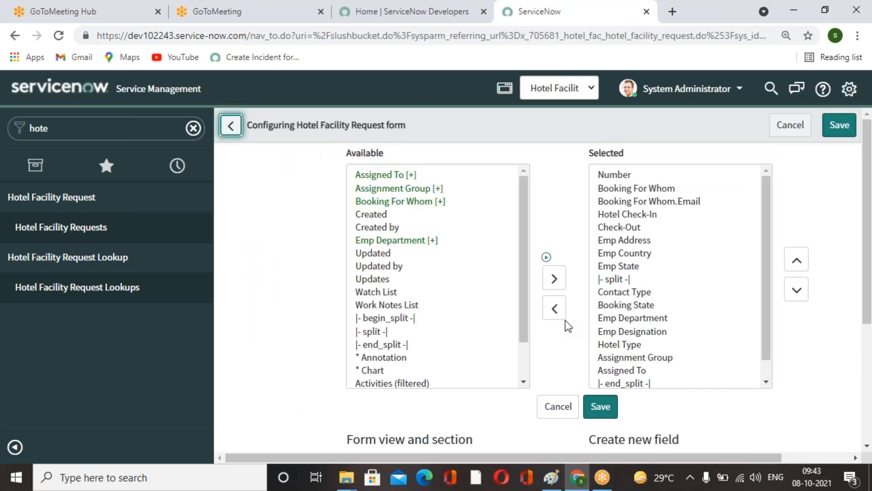
scroll(565, 320, "down", 4)
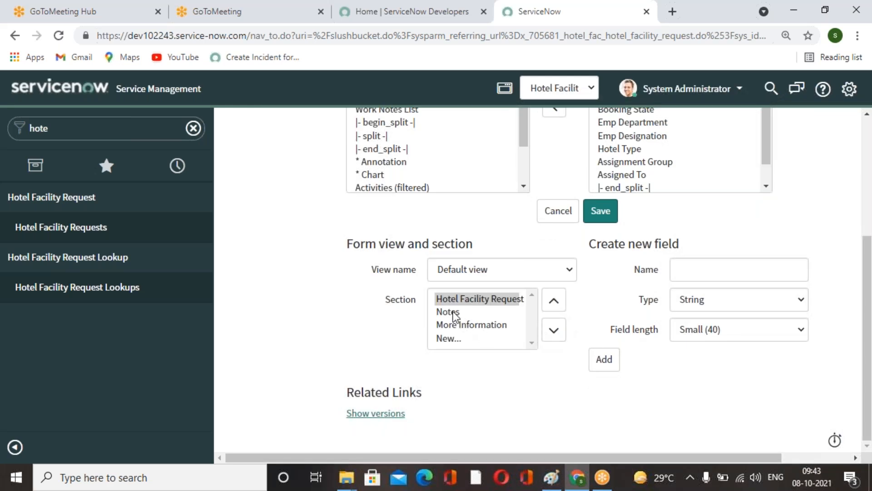
left_click(455, 311)
scroll(707, 318, "up", 4)
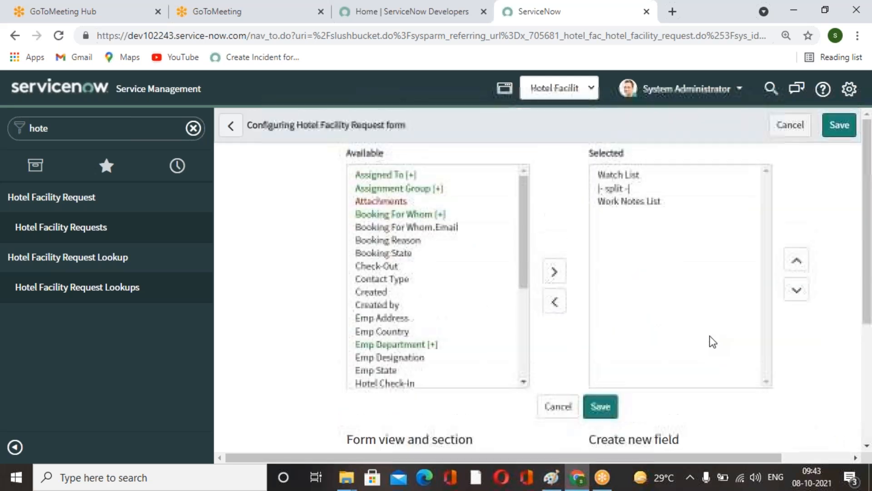
scroll(709, 338, "down", 3)
Enter the new field name Additional Comments(Customer Visible) for the Notes section.
left_click(709, 334)
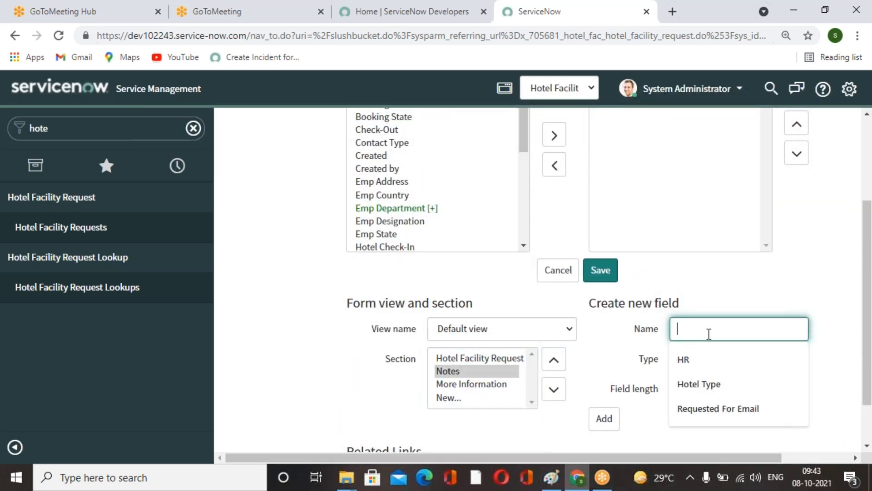
type("Additional")
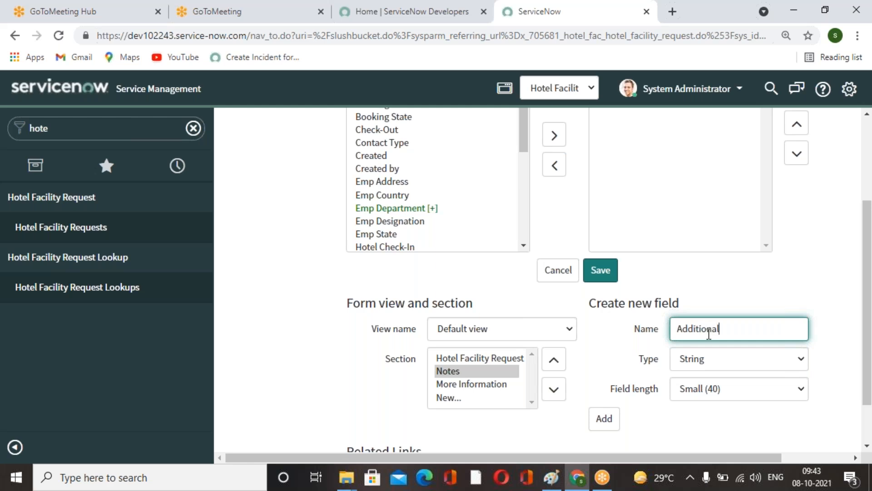
type(" Comment(Customer V")
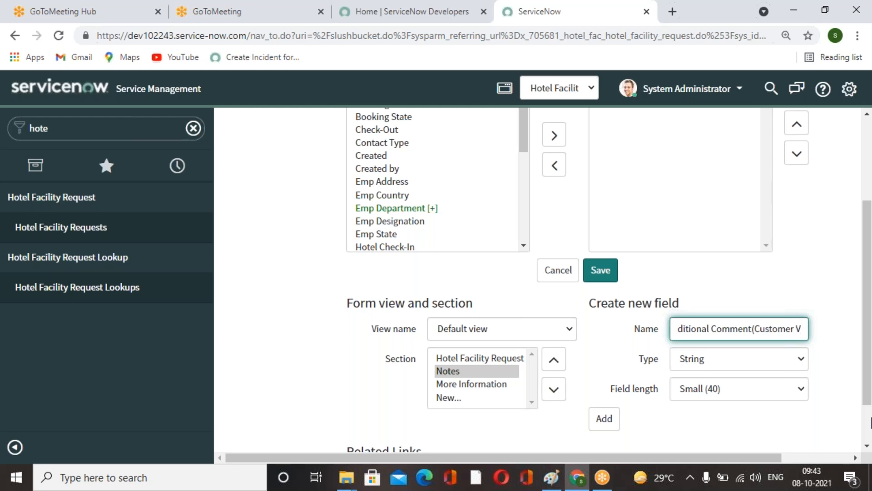
type("isible)")
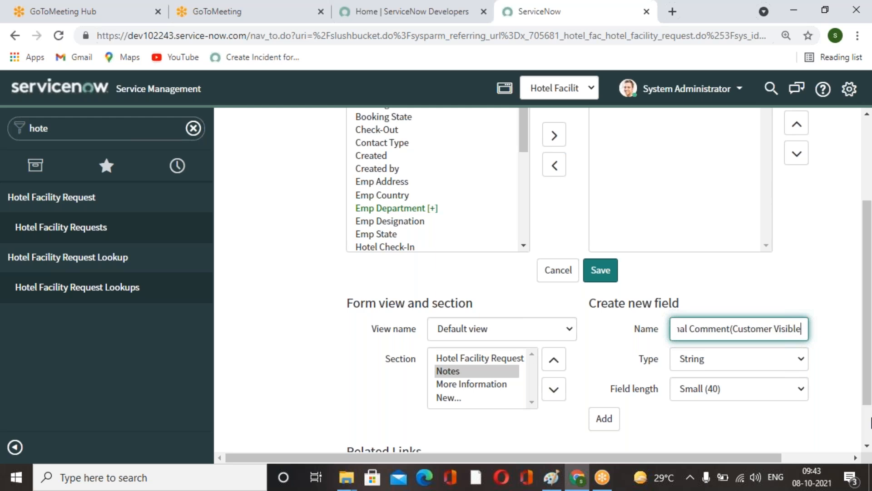
left_click(728, 329)
type("s")
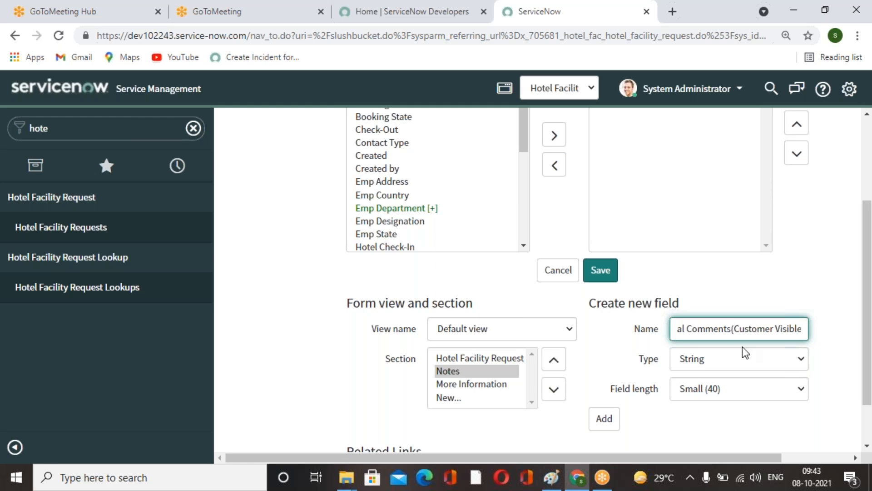
key("Left")
key("Left")
key("Left")
key("Left")
key("Left")
key("Left")
key("Left")
key("Left")
key("Left")
key("Left")
key("Left")
key("Left")
key("Left")
key("Left")
key("Left")
key("Left")
key("Left")
key("Left")
key("Left")
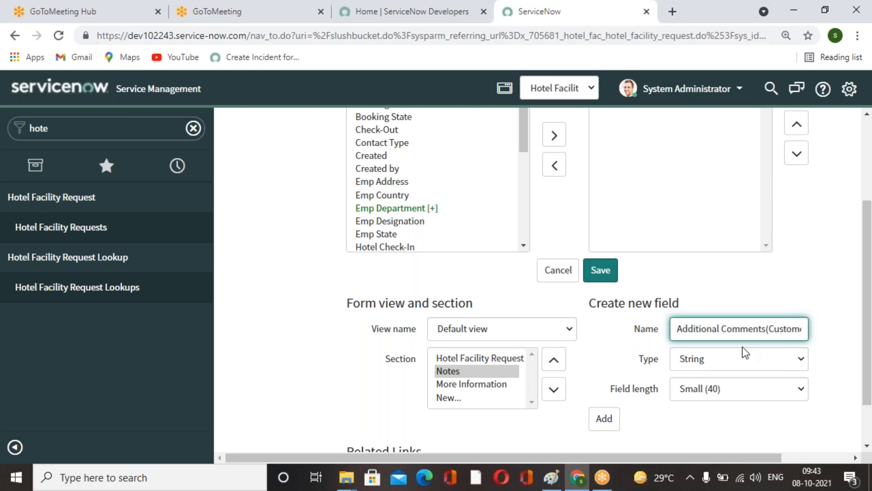
Keep the field type String, set the field length to Large (1000), and add the field.
left_click(754, 359)
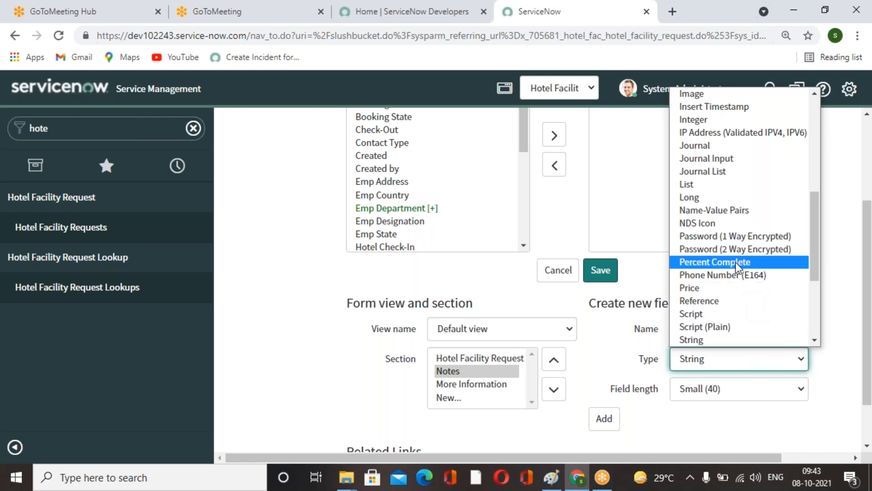
scroll(694, 257, "down", 3)
key("s")
key("s")
key("s")
left_click(716, 203)
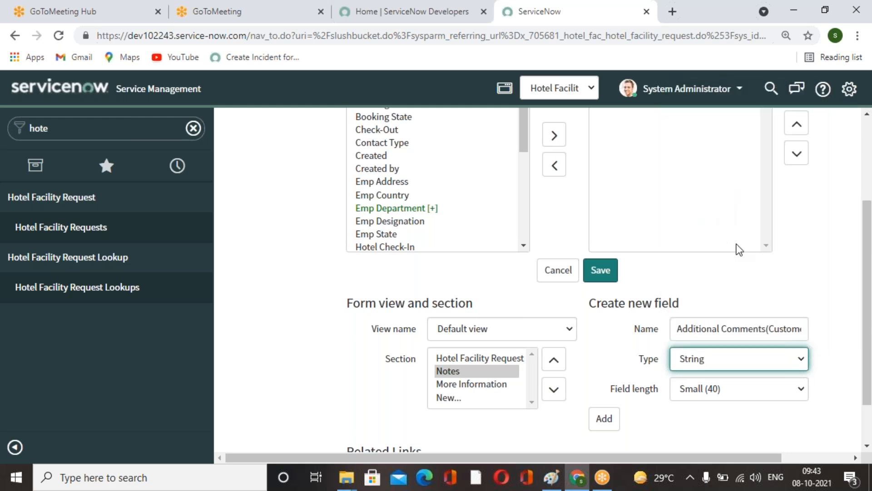
left_click(786, 390)
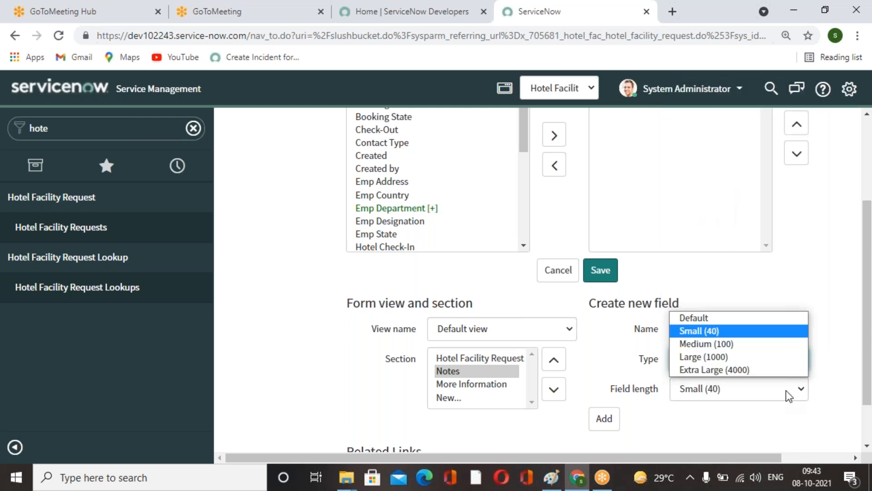
left_click(729, 357)
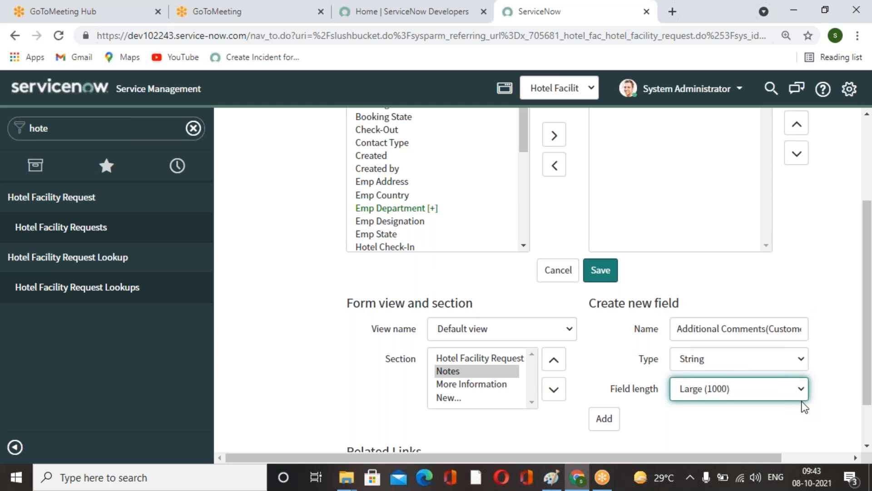
left_click(613, 426)
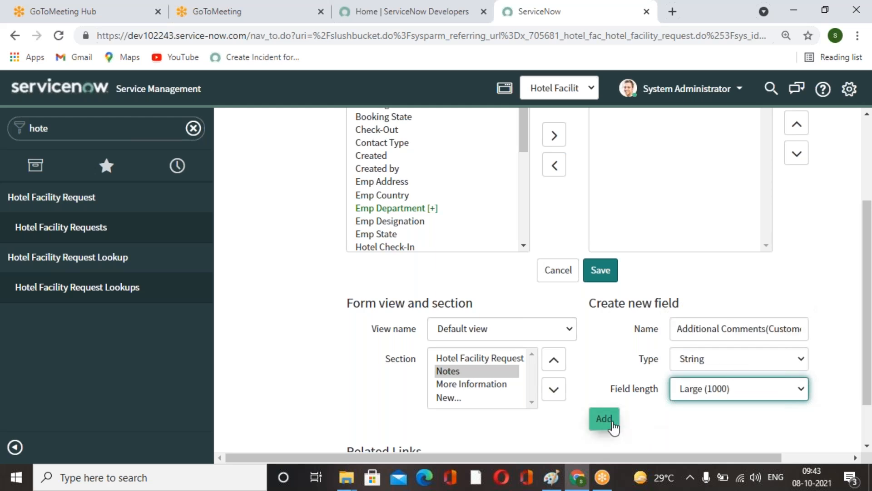
Add another new field named Work Notes to the Notes section.
left_click(724, 336)
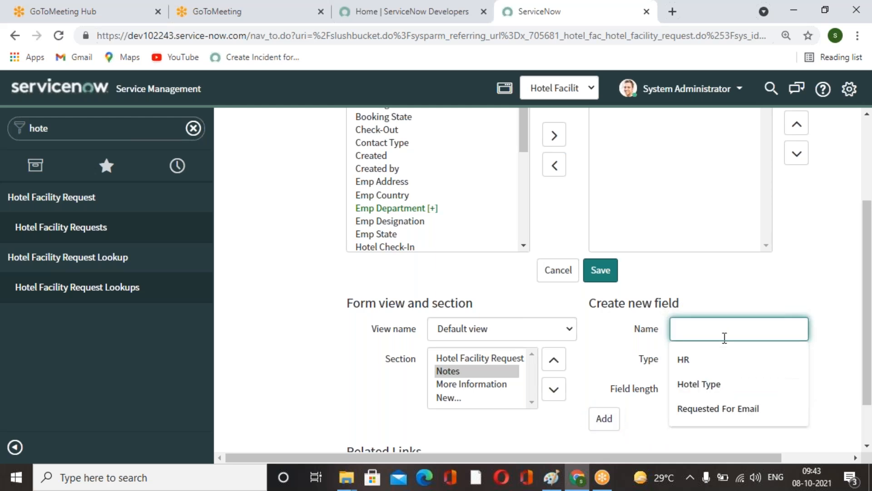
type("Wo")
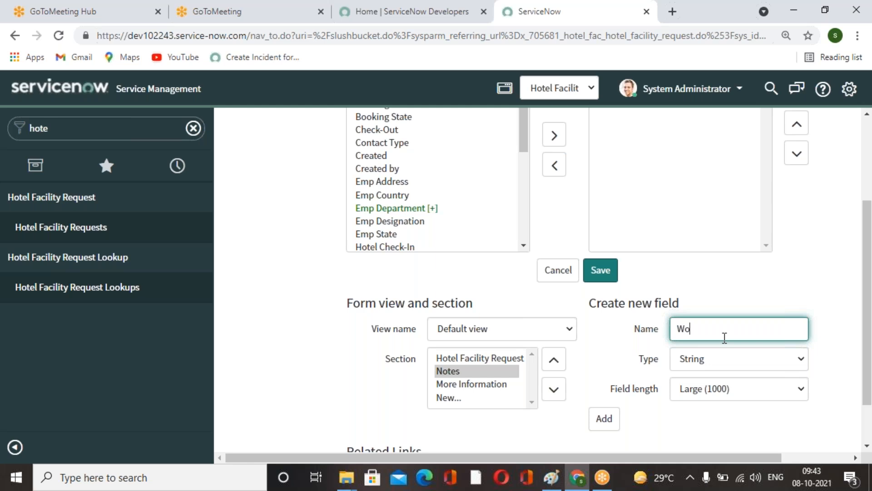
type("rk Notes")
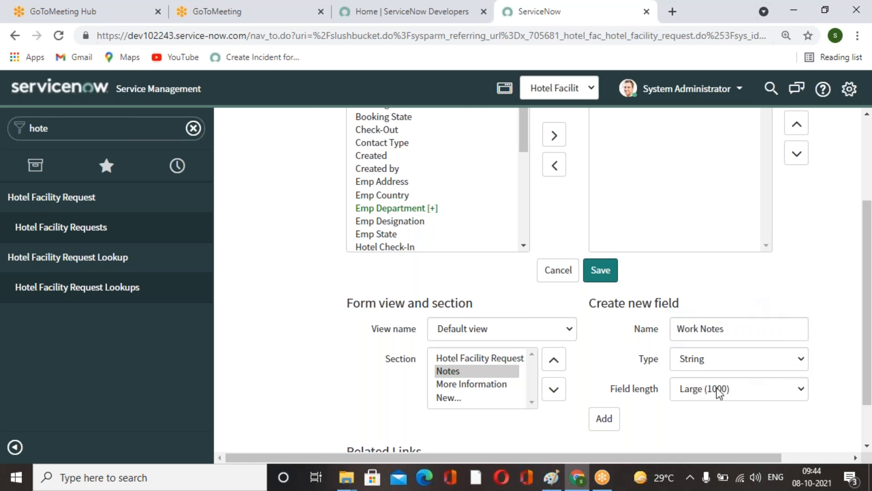
left_click(607, 419)
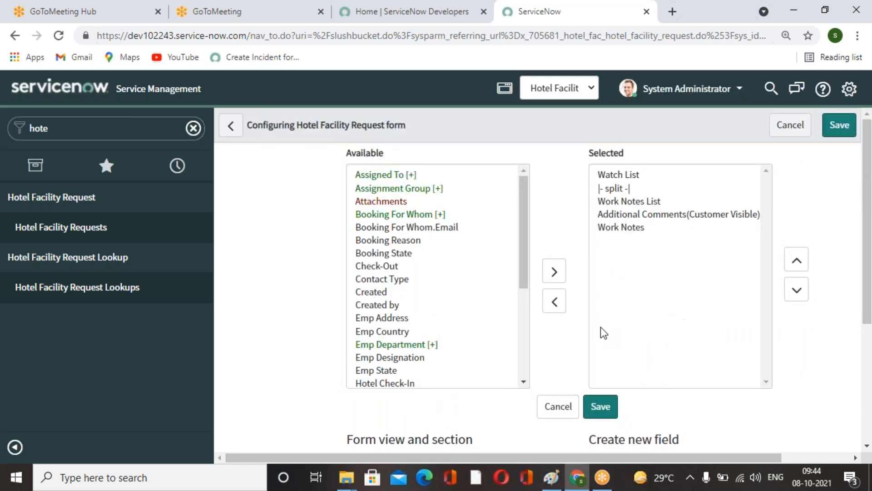
Insert an end_split marker below Work Notes List, above Additional Comments(Customer Visible), and save the section layout.
scroll(406, 332, "down", 4)
left_click(384, 312)
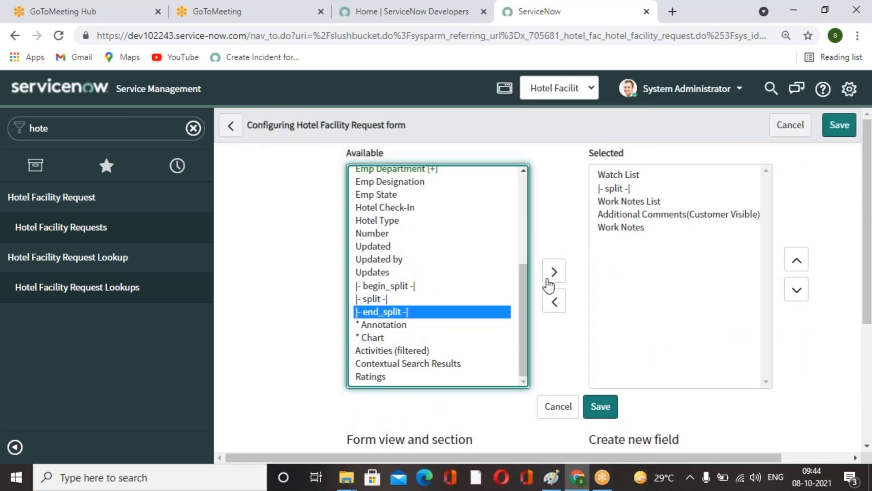
left_click(553, 274)
left_click(796, 261)
left_click(796, 262)
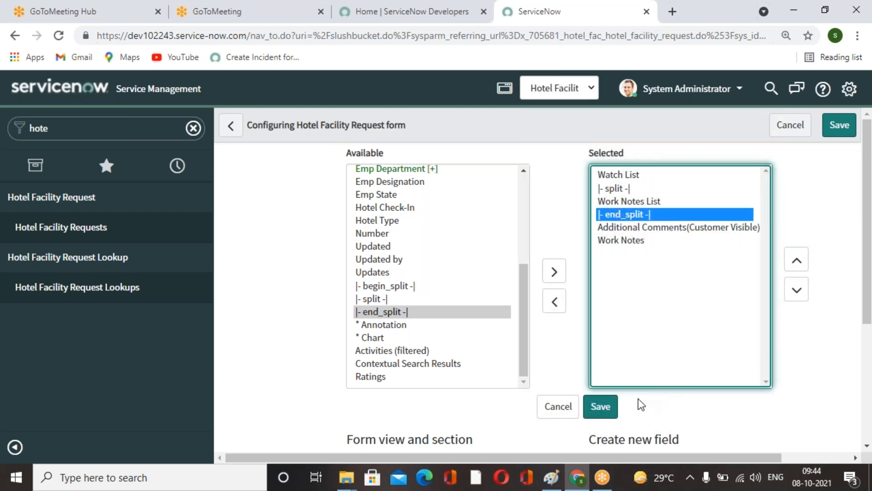
left_click(601, 407)
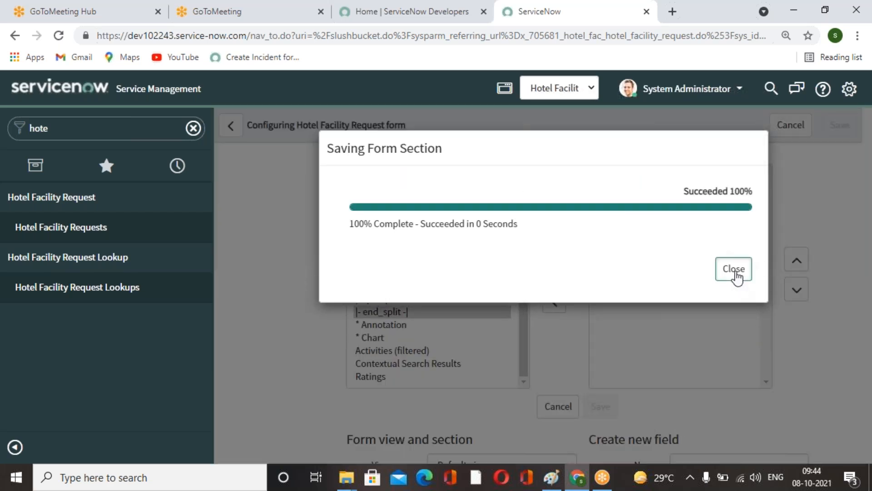
left_click(735, 272)
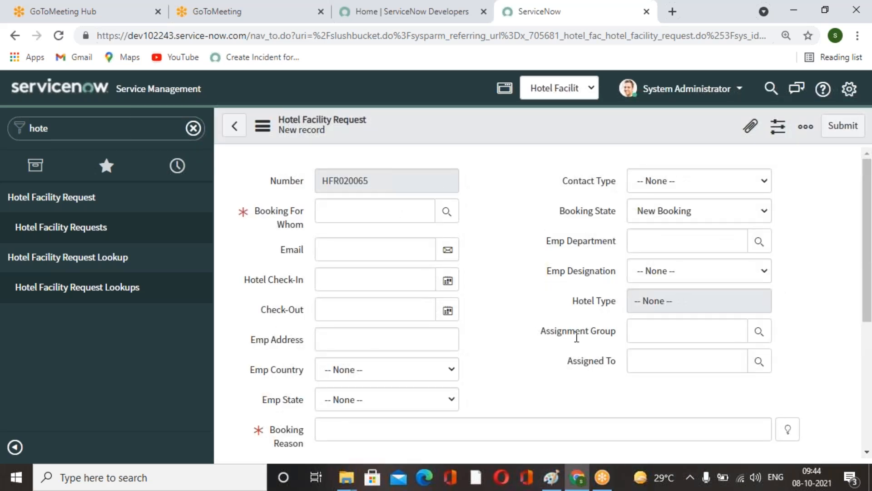
Review the Notes tab fields on the new Hotel Facility Request form.
scroll(577, 337, "down", 3)
scroll(538, 304, "down", 1)
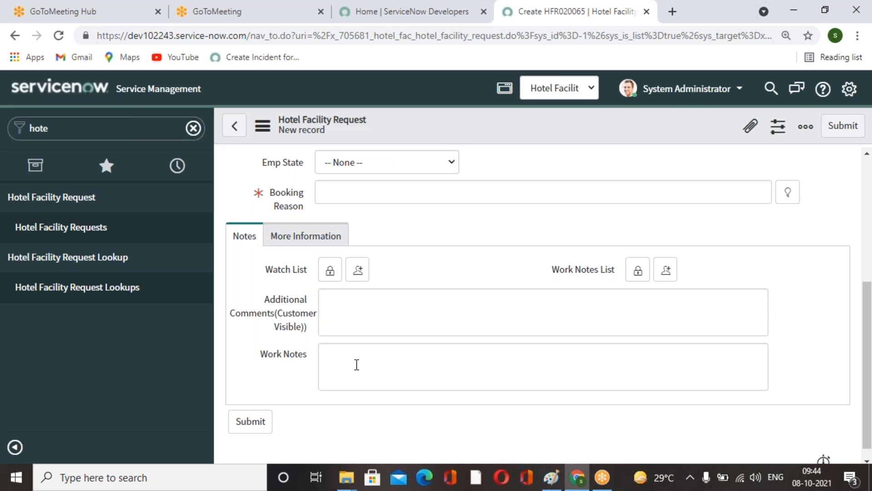
scroll(357, 365, "down", 1)
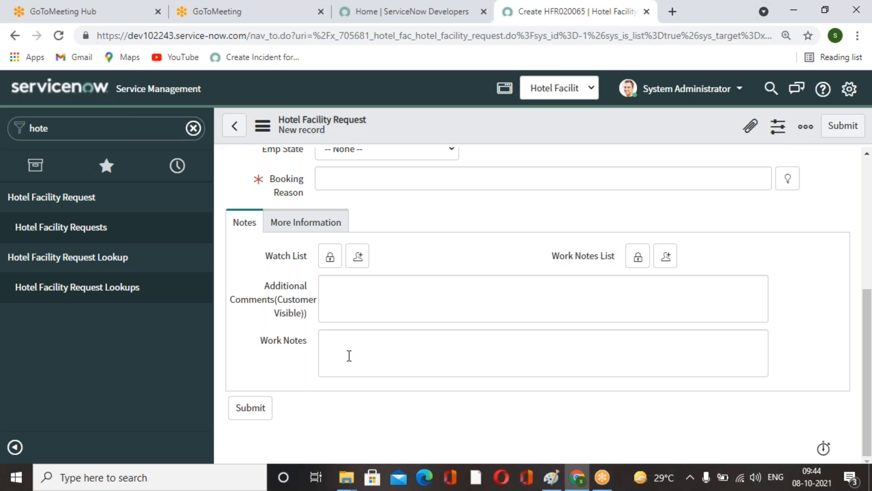
scroll(349, 356, "up", 5)
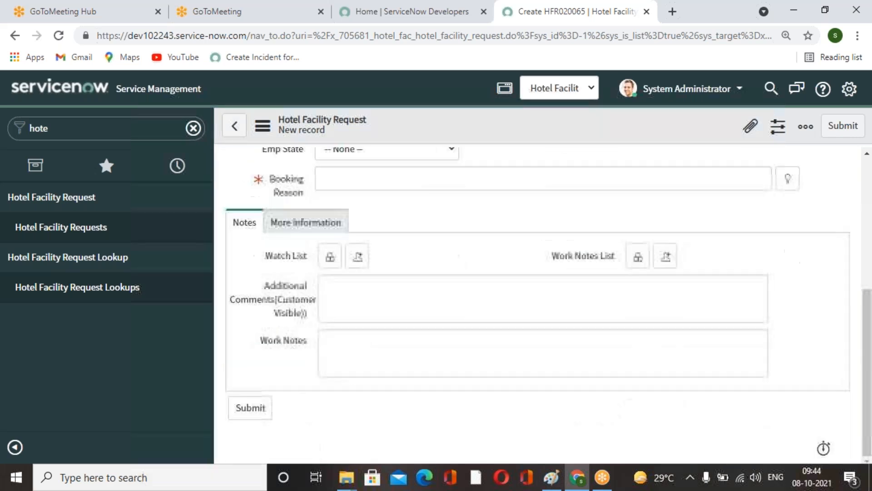
Search the navigator for incident, open a new Incident record and review its Notes section.
left_click(143, 135)
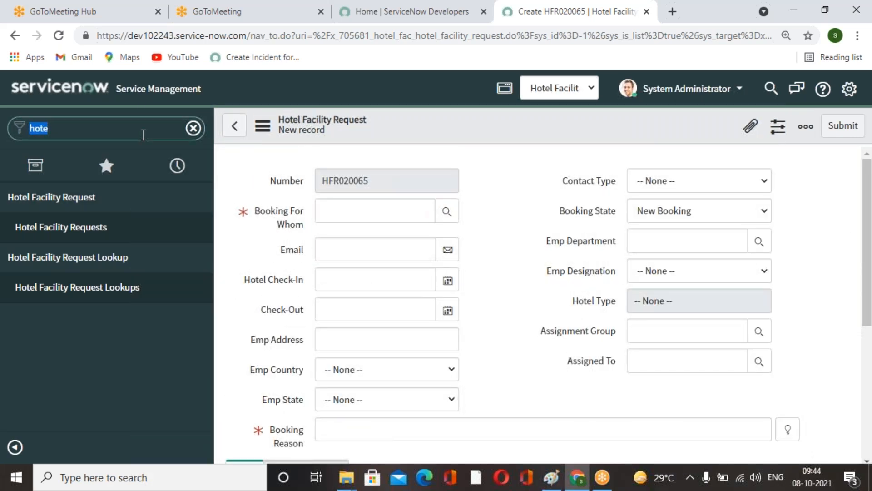
type("incident")
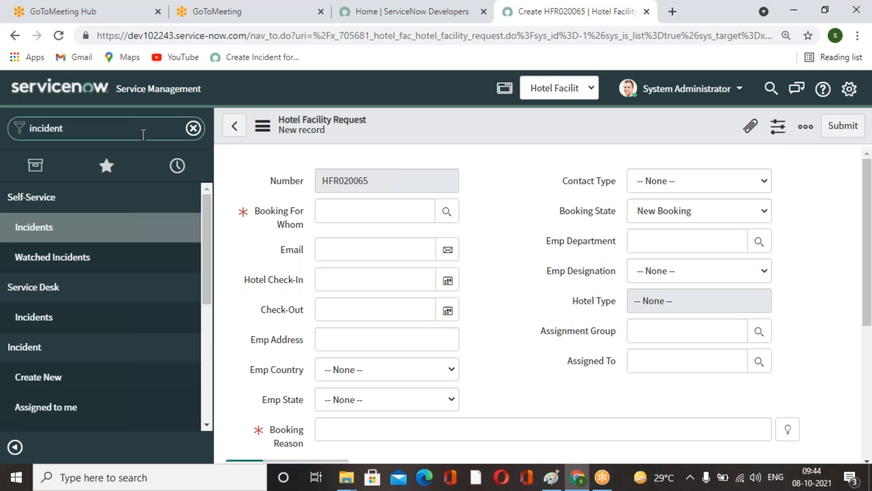
scroll(114, 277, "down", 1)
left_click(98, 316)
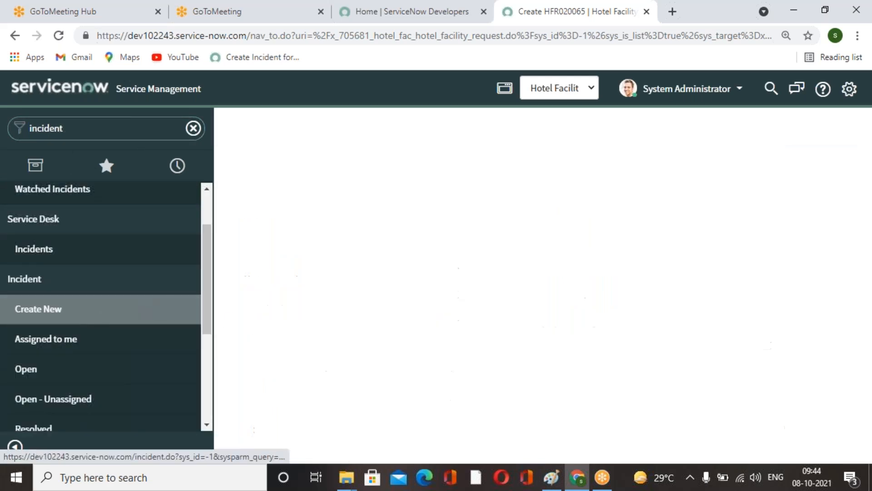
scroll(538, 302, "down", 8)
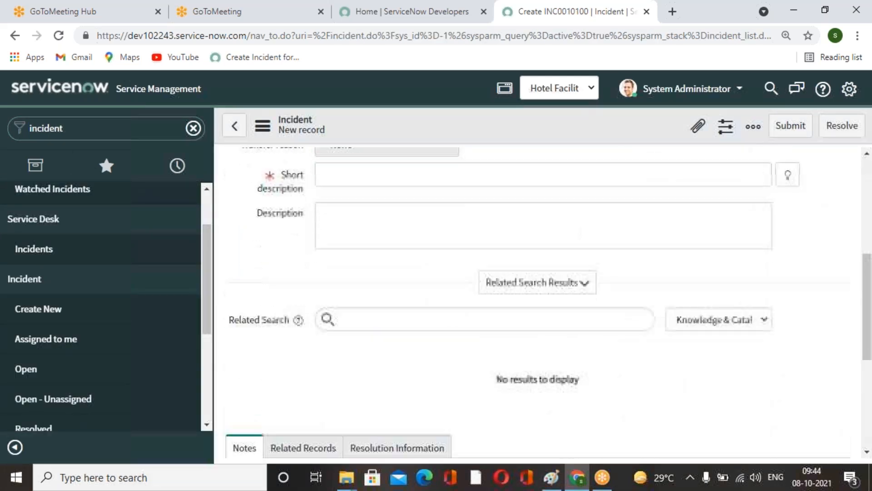
scroll(374, 312, "up", 2)
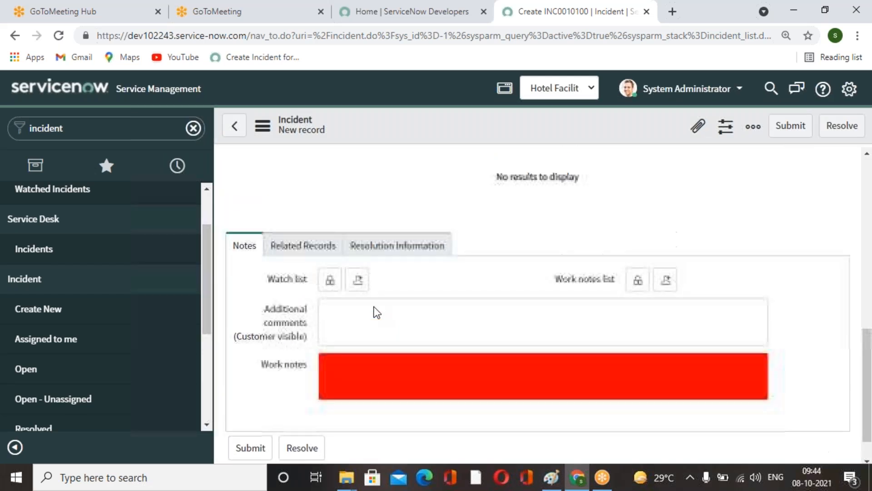
scroll(376, 313, "down", 2)
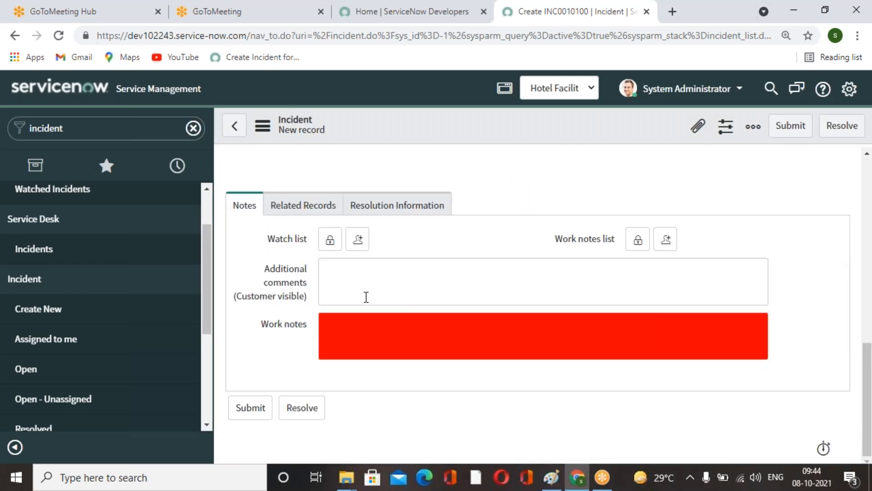
scroll(507, 336, "up", 4)
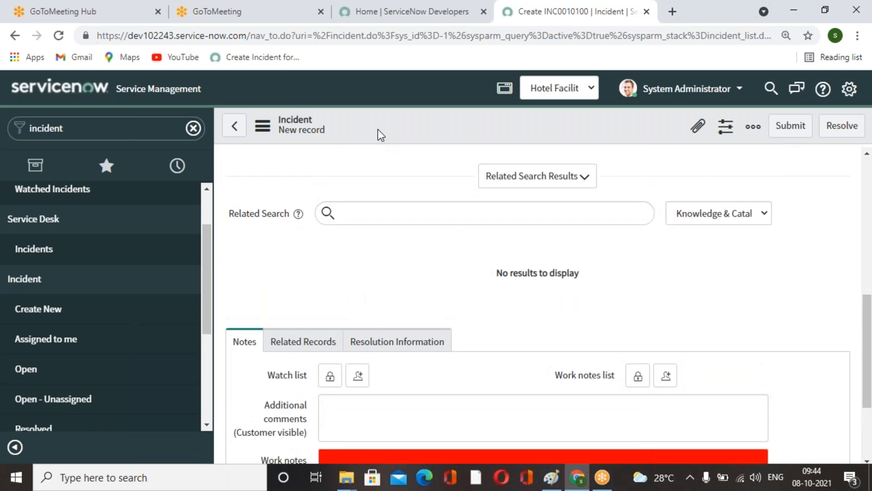
Open the Incident form in Form Design and examine how its Notes section fields are laid out.
right_click(380, 132)
mouse_move(440, 160)
left_click(525, 169)
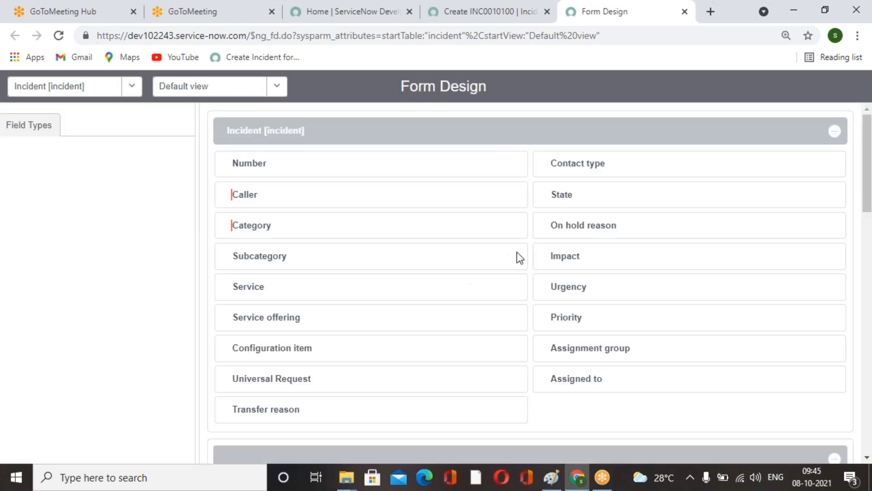
scroll(519, 257, "down", 8)
scroll(520, 288, "down", 1)
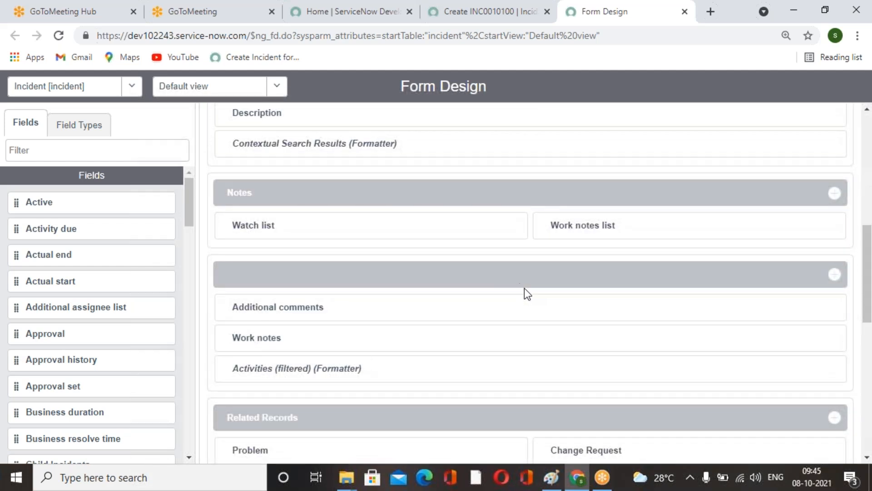
scroll(525, 288, "down", 6)
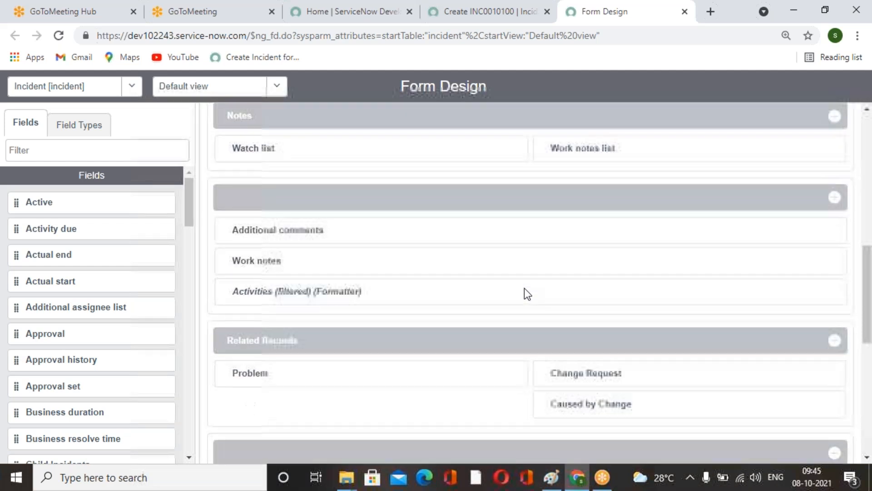
scroll(525, 288, "up", 5)
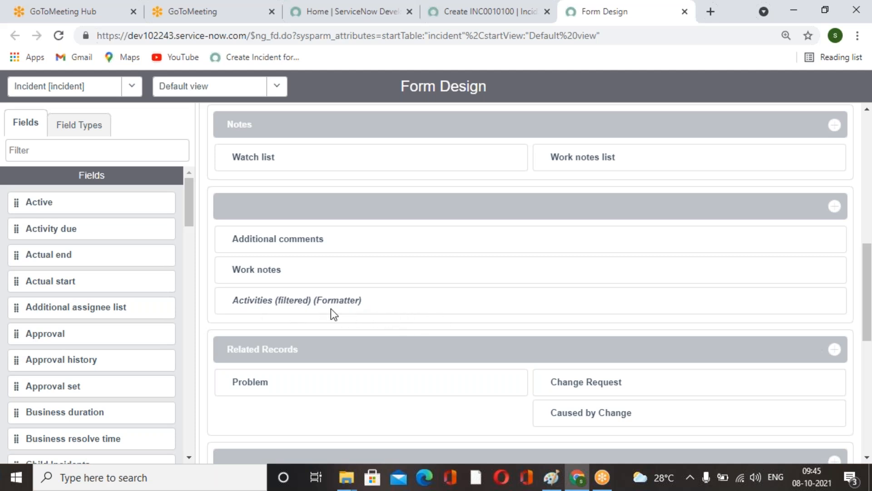
Search the navigator for hotel and open a new Hotel Facility Request record.
left_click(430, 21)
scroll(454, 357, "up", 10)
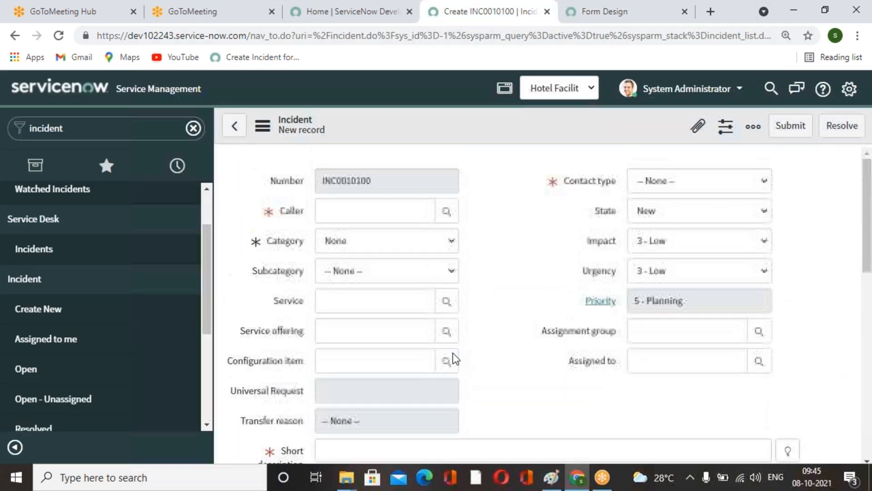
double_click(78, 132)
type("h")
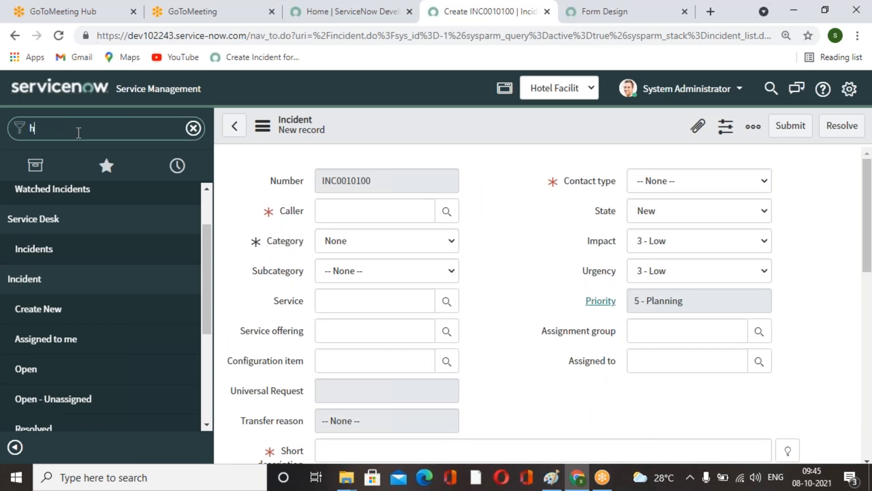
type("otel")
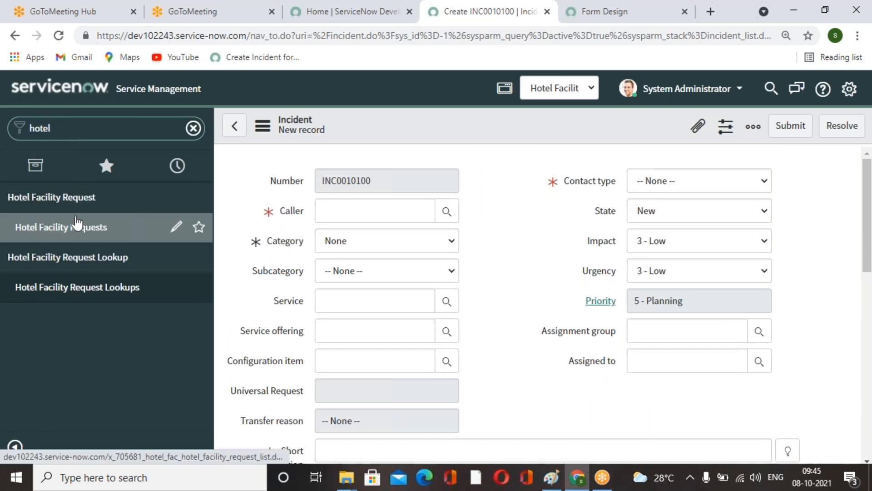
left_click(76, 232)
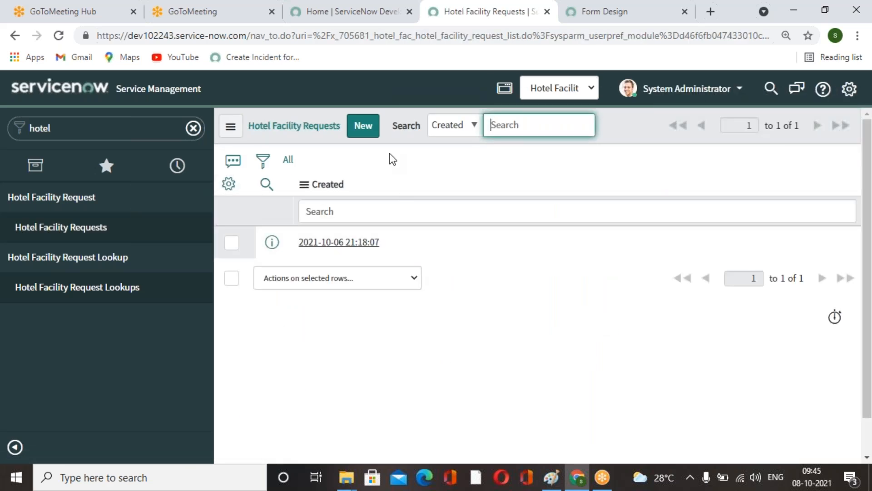
left_click(363, 126)
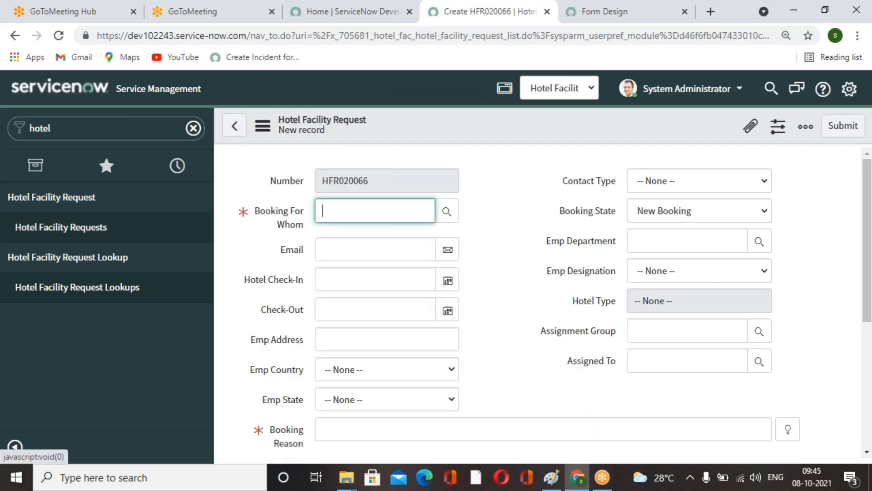
Open the Hotel Facility Request form layout configuration and review its available and selected fields.
right_click(448, 132)
mouse_move(523, 165)
left_click(583, 183)
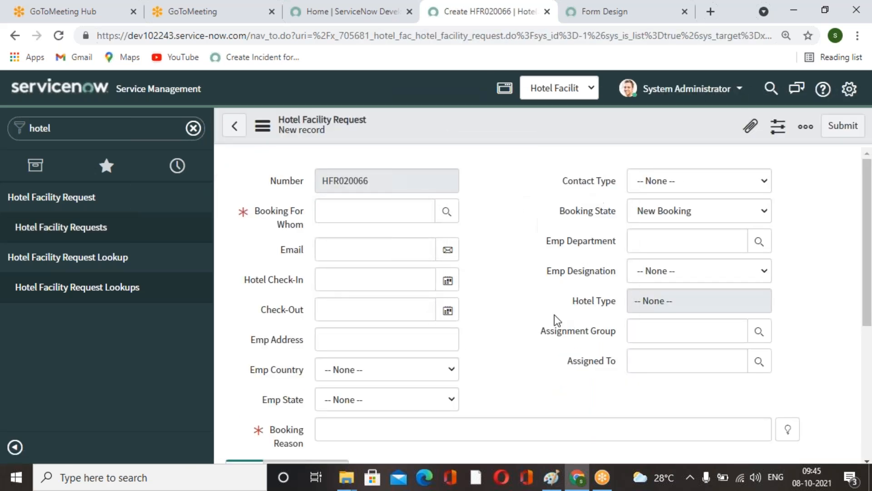
scroll(733, 349, "down", 1)
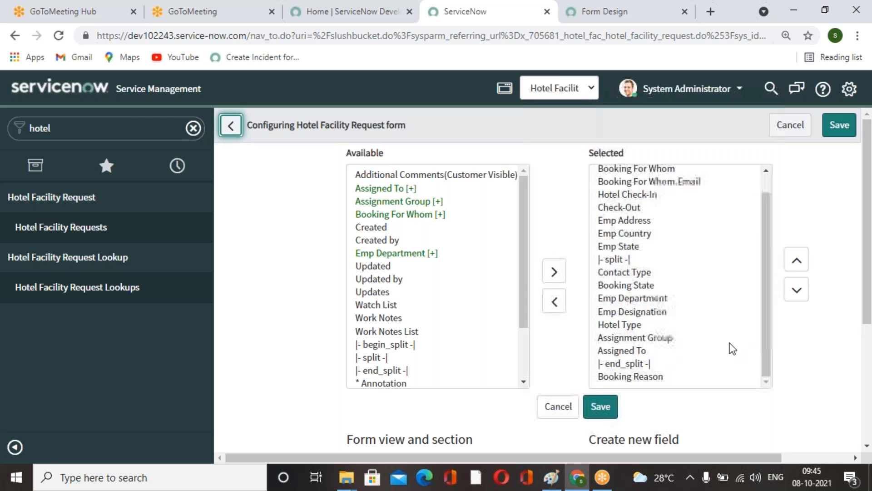
scroll(853, 321, "down", 3)
scroll(686, 341, "up", 2)
scroll(676, 340, "down", 2)
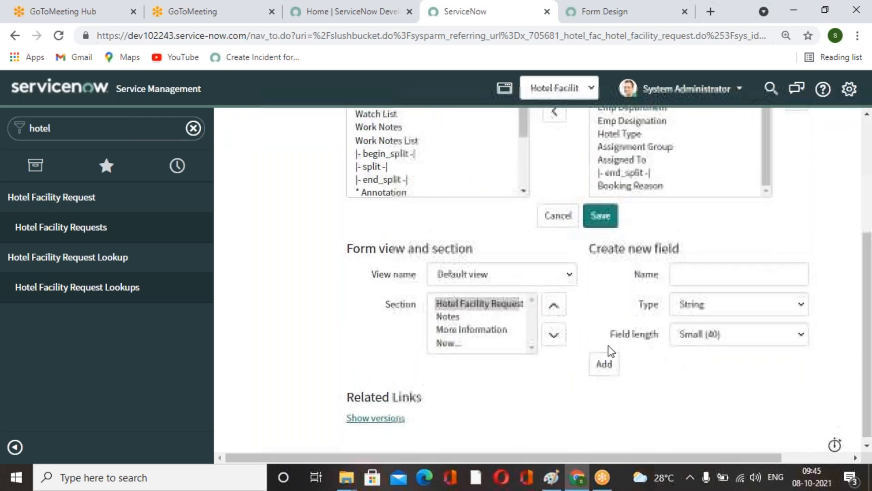
scroll(674, 339, "up", 4)
In Form Design, switch the table from Incident to Hotel Facility Request.
left_click(530, 35)
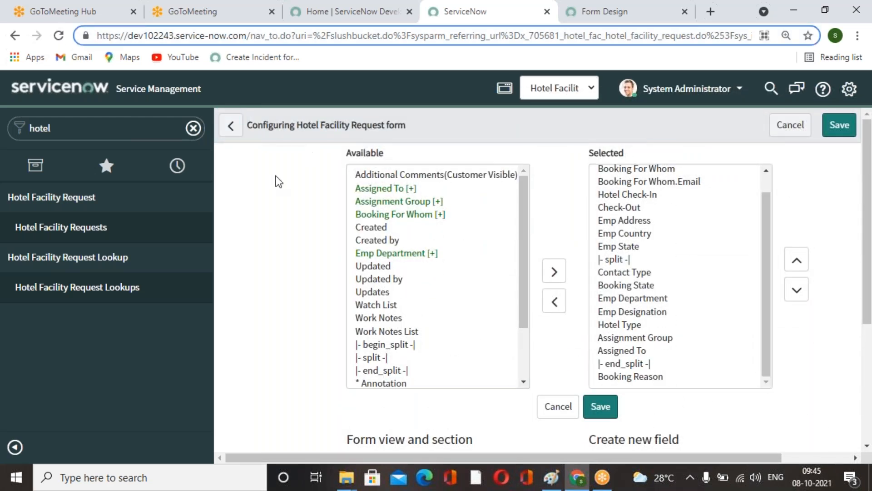
left_click(559, 189)
left_click(582, 3)
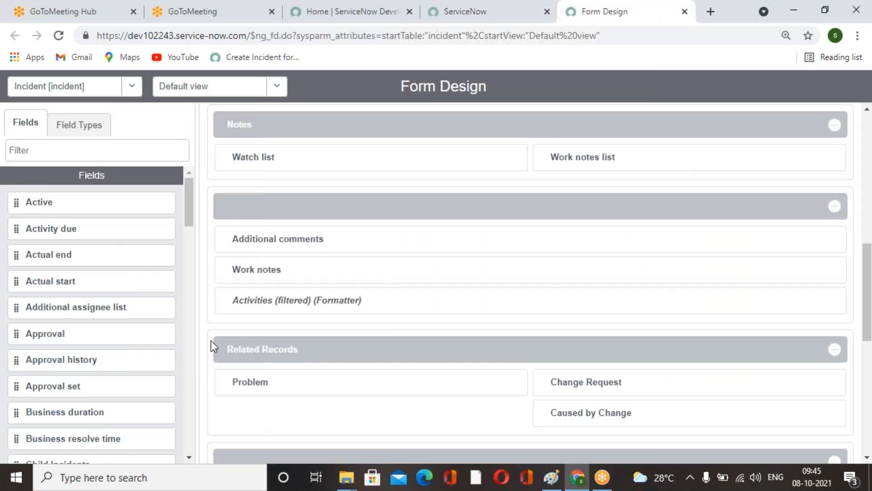
scroll(365, 234, "up", 10)
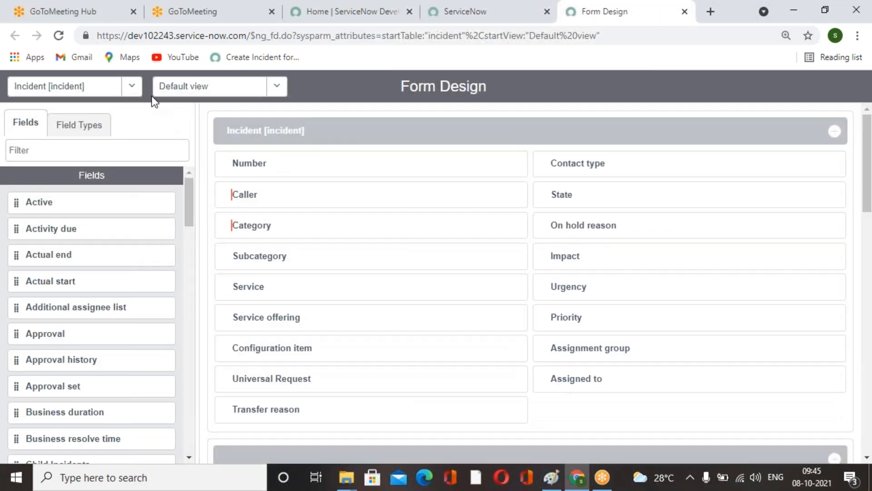
left_click(132, 87)
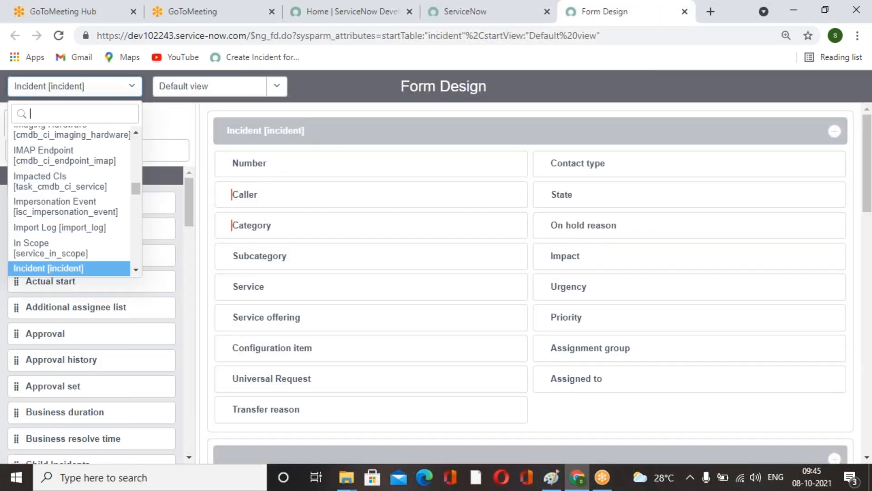
type("hotel")
left_click(109, 141)
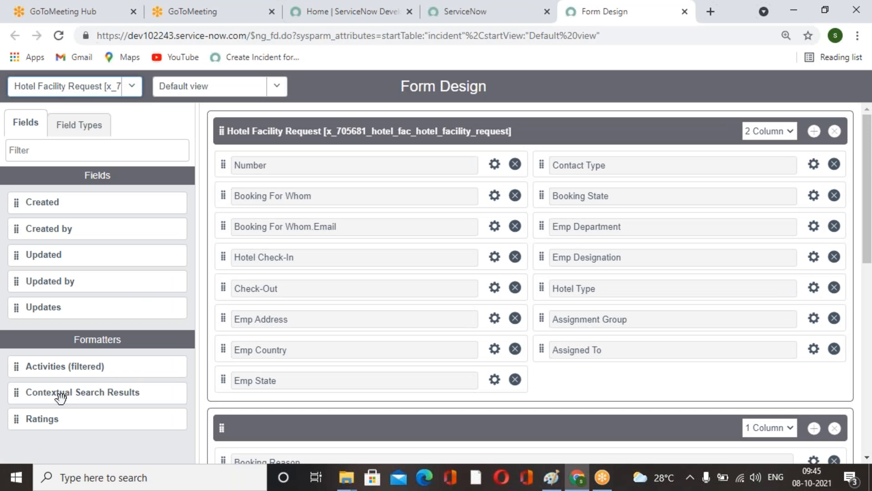
Add the Activities (filtered) formatter below Work Notes in the Notes section and save the form design.
scroll(428, 359, "down", 6)
scroll(432, 359, "down", 2)
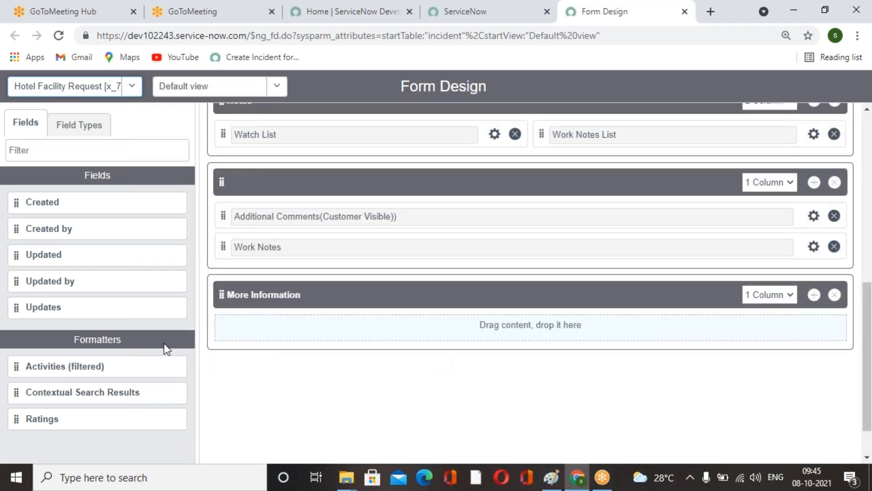
left_click_drag(18, 362, 254, 269)
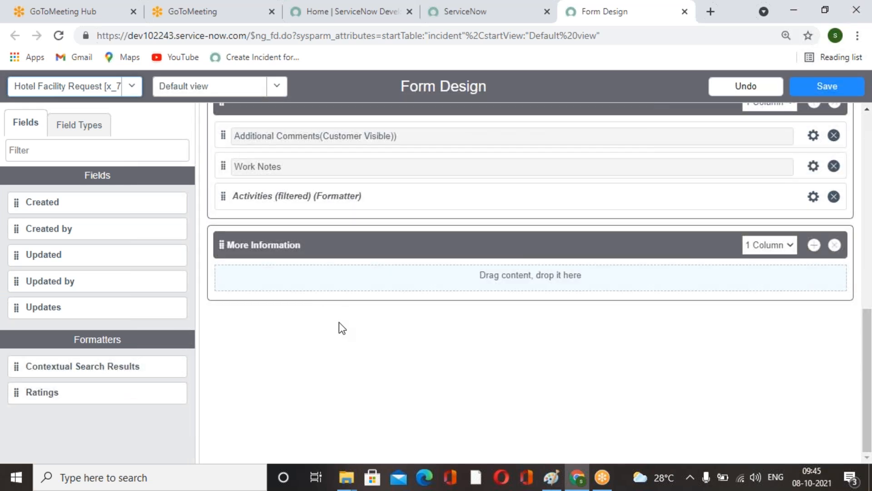
scroll(340, 323, "up", 6)
left_click(828, 86)
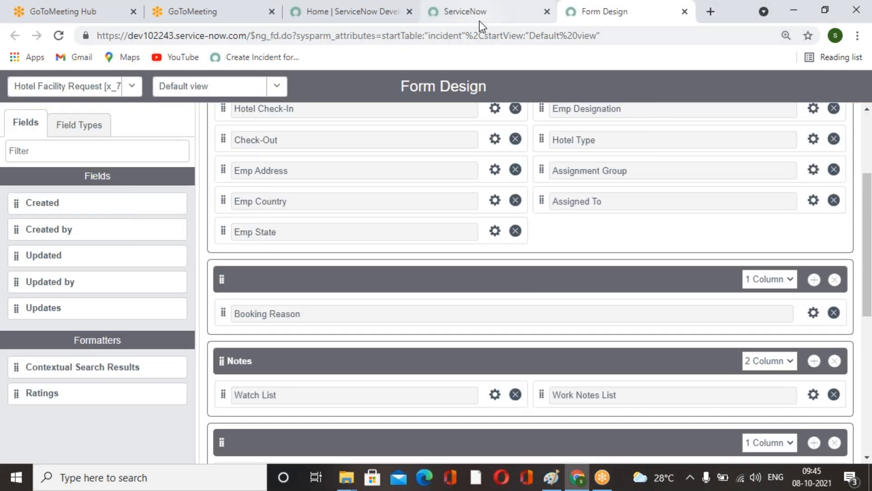
Open a new Hotel Facility Request record and review its Notes and More Information tabs.
left_click(479, 18)
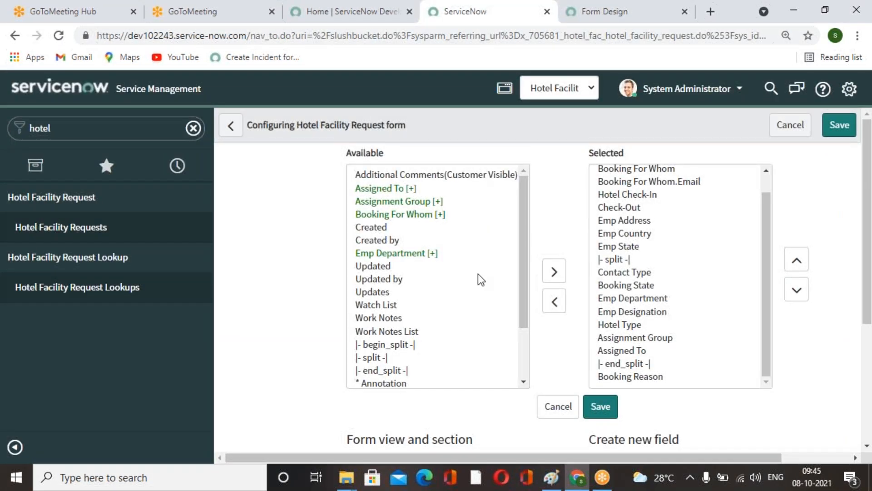
left_click(84, 227)
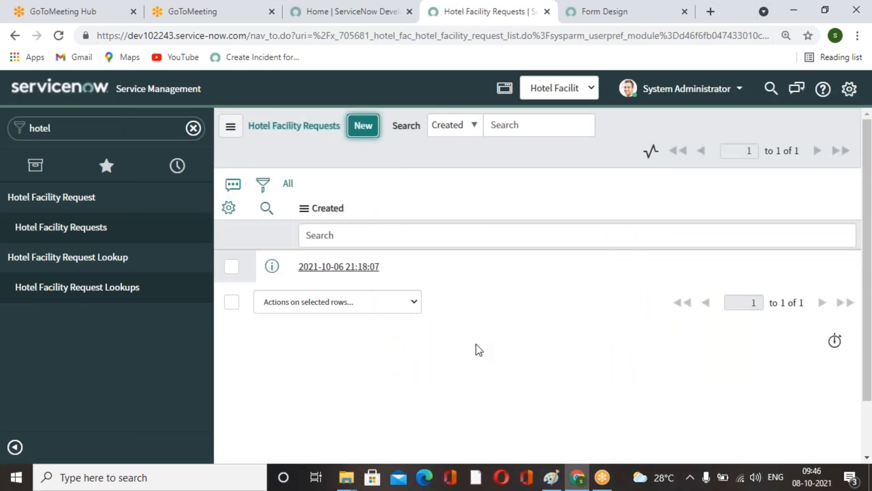
scroll(480, 352, "down", 3)
scroll(479, 351, "down", 5)
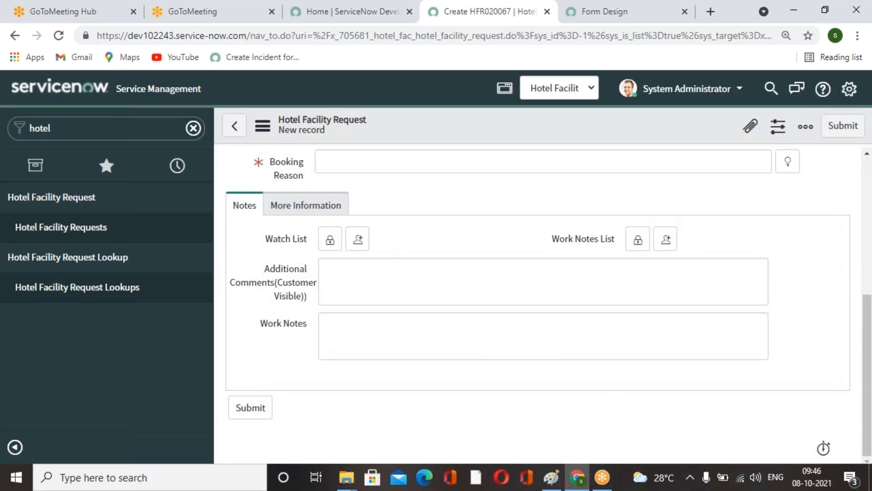
left_click(307, 207)
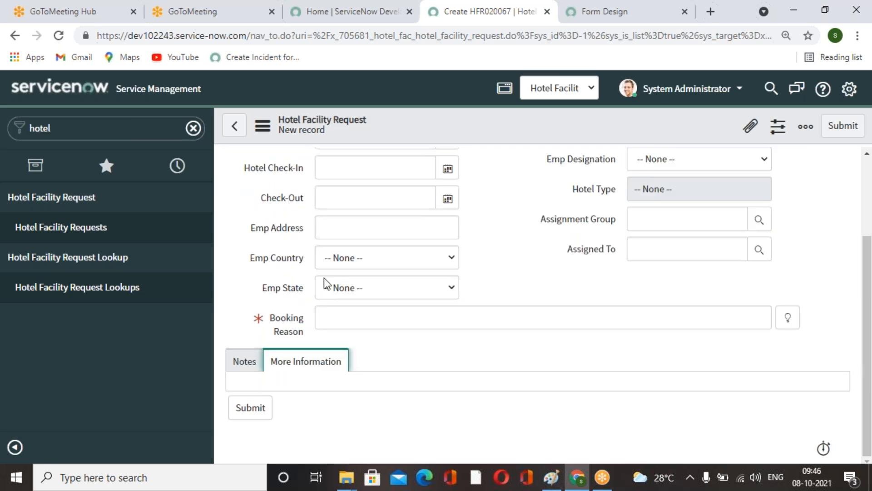
left_click(245, 364)
scroll(454, 341, "down", 3)
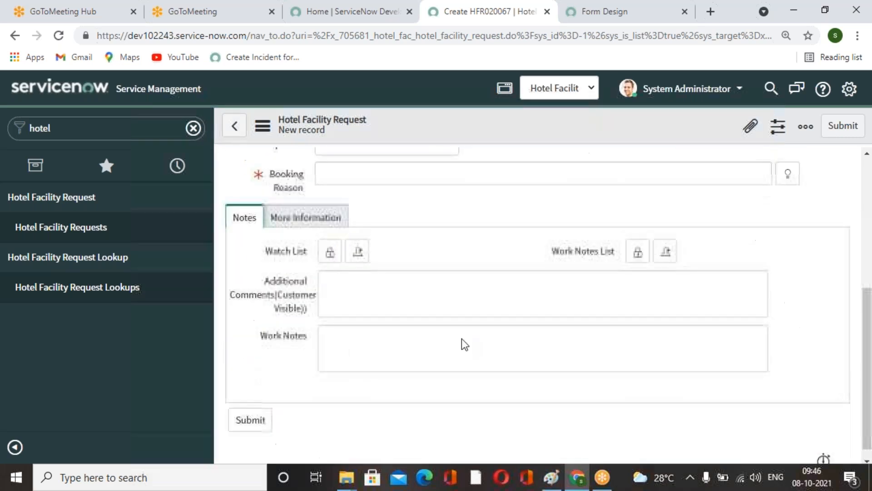
Change the Additional Comments(Customer Visible) field's dictionary type to Journal Input and update the entry.
left_click(465, 293)
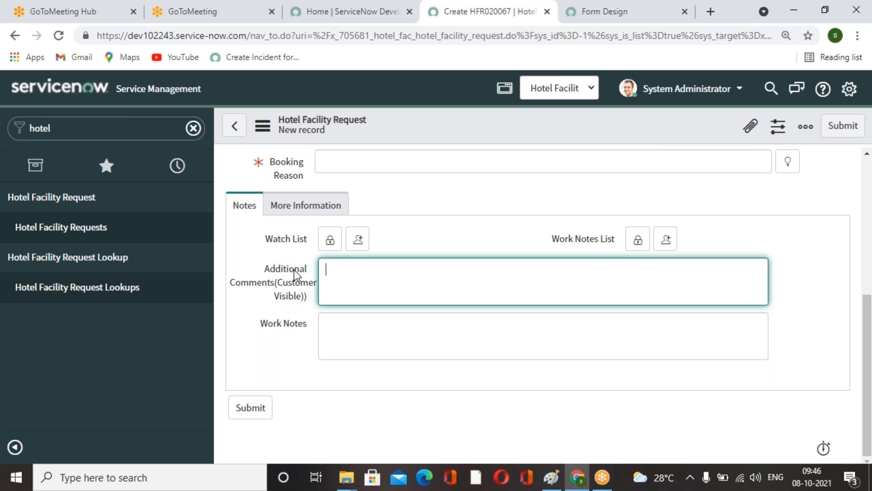
left_click(296, 286)
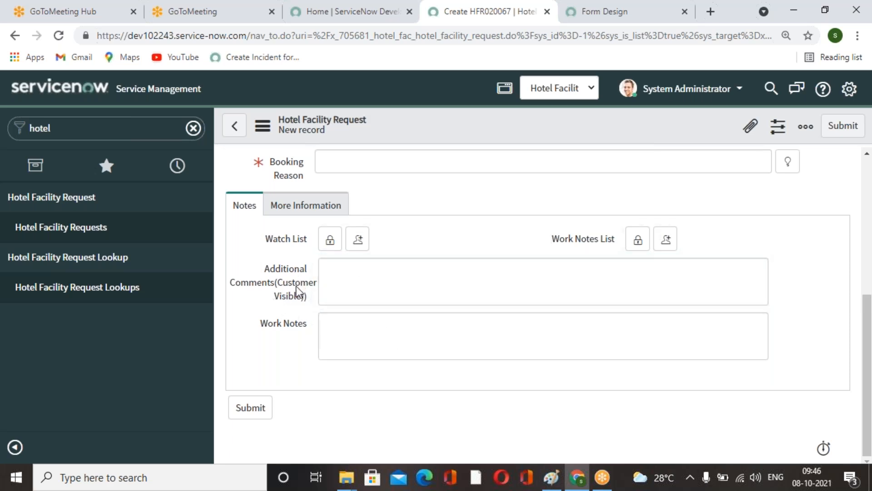
right_click(296, 287)
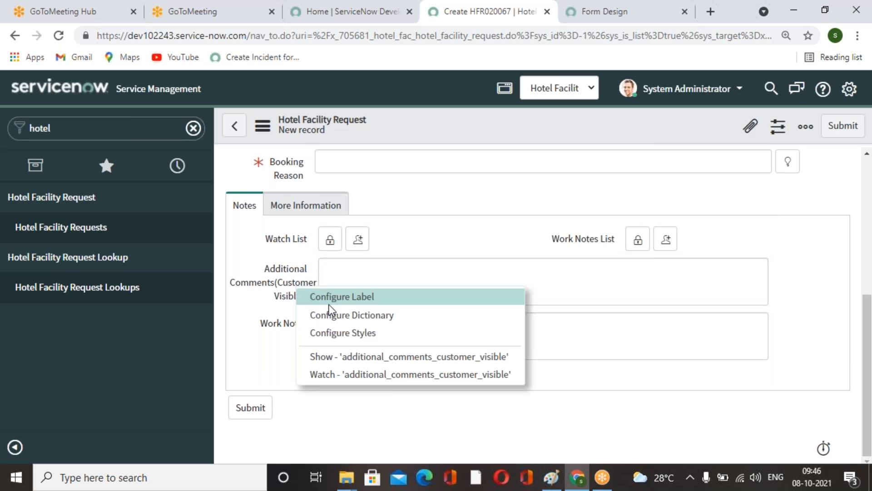
left_click(346, 317)
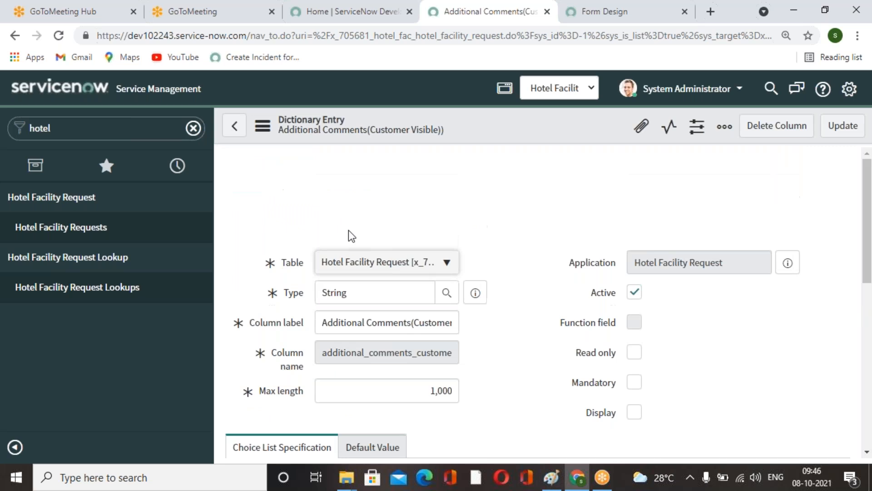
scroll(366, 292, "down", 1)
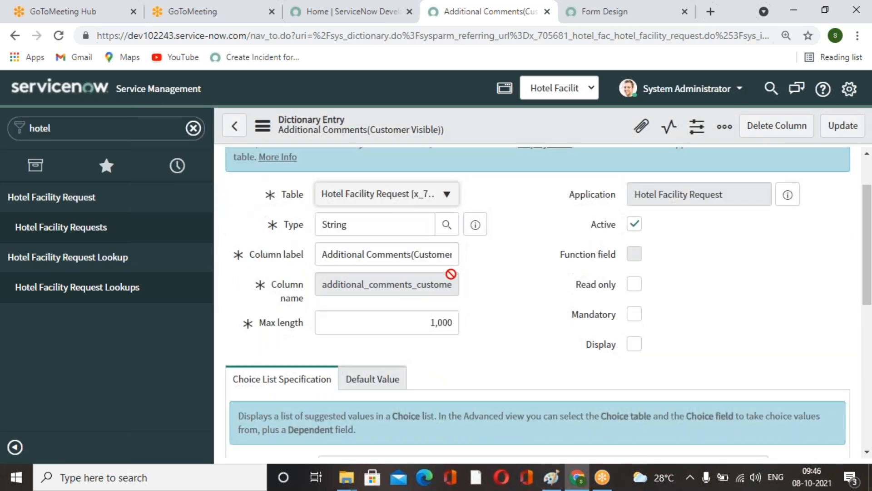
left_click(446, 225)
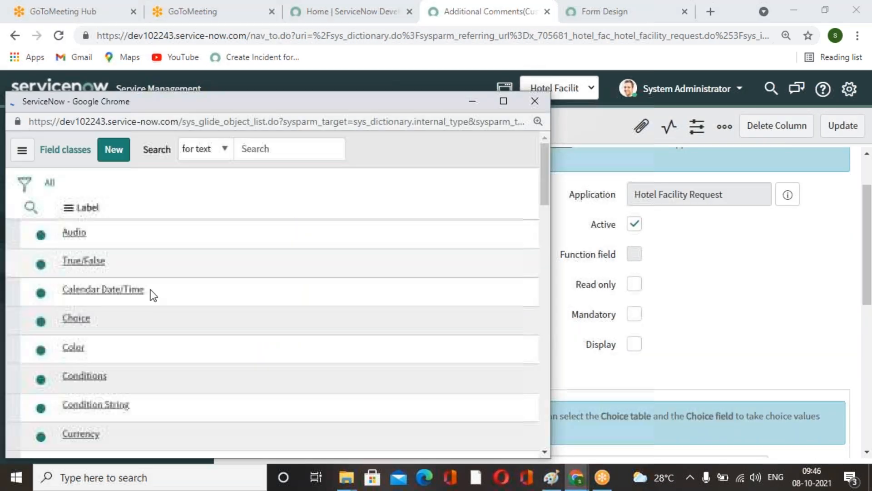
scroll(121, 347, "down", 3)
scroll(124, 351, "down", 10)
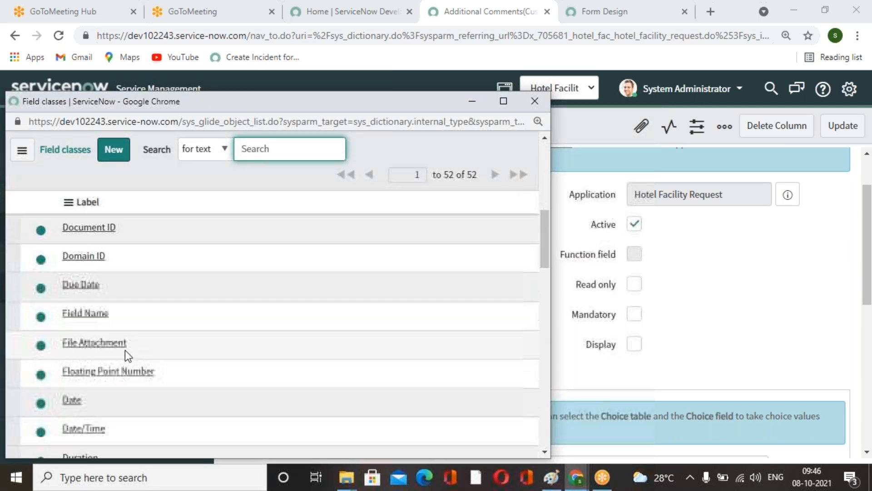
scroll(125, 351, "down", 5)
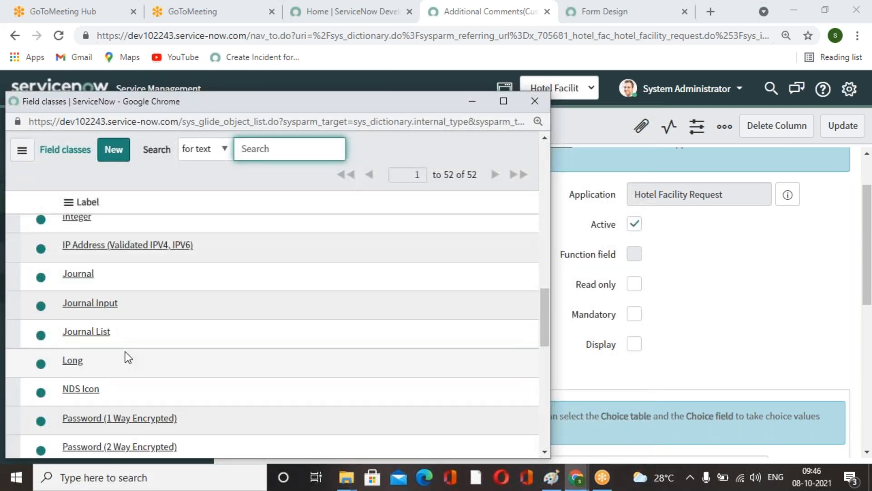
left_click(109, 304)
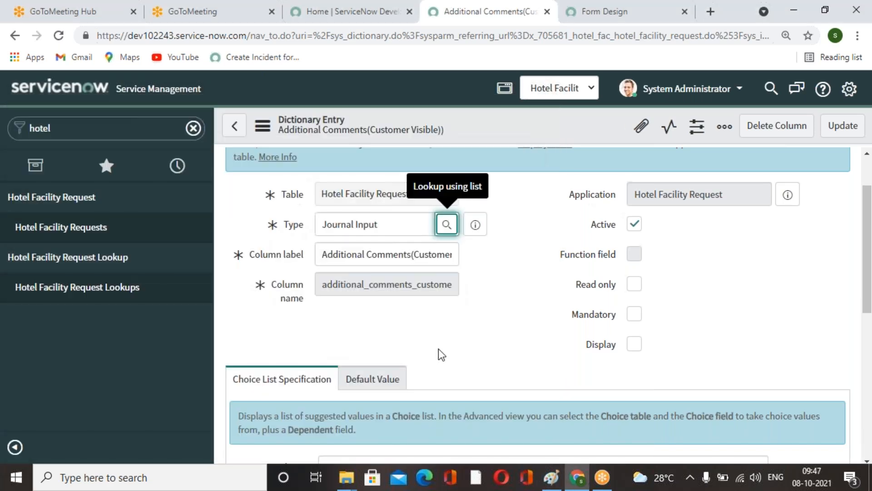
left_click(843, 126)
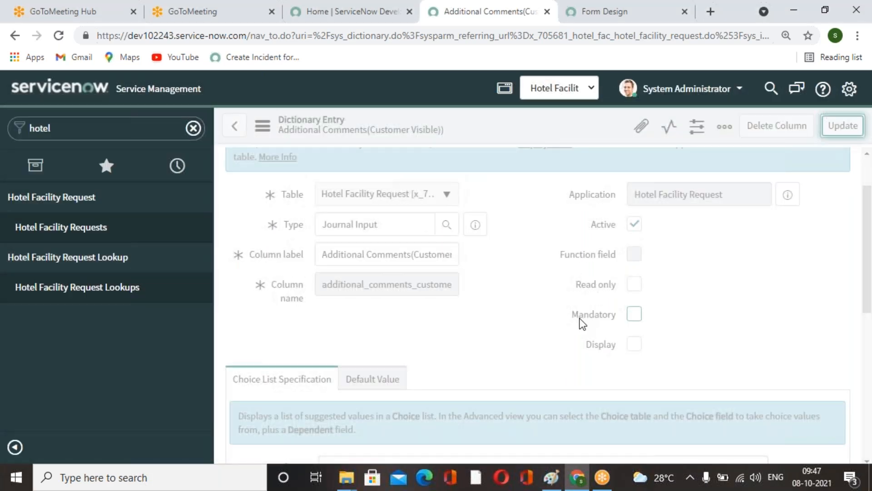
Change the Work Notes field's dictionary type to Journal Input and update the entry.
scroll(518, 331, "down", 5)
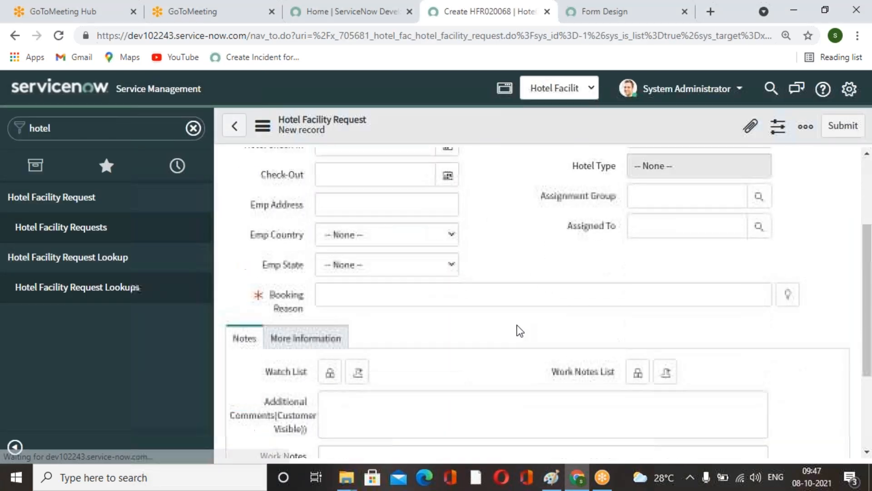
scroll(311, 331, "down", 1)
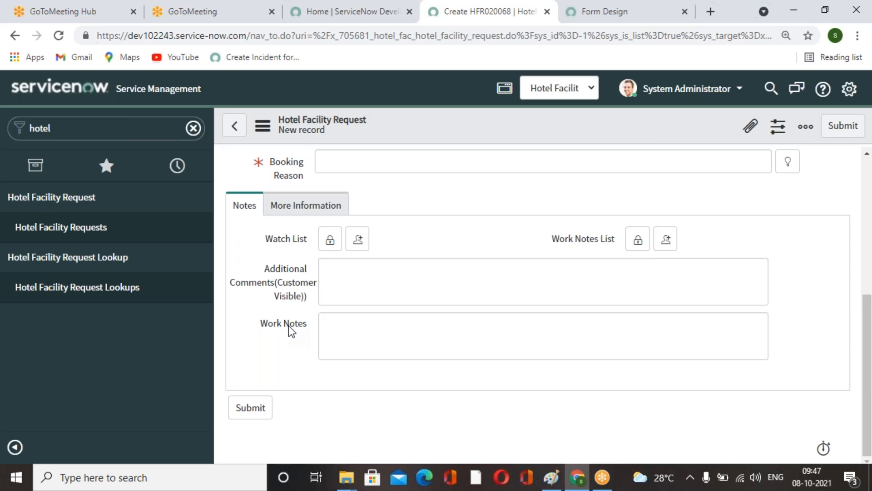
right_click(288, 325)
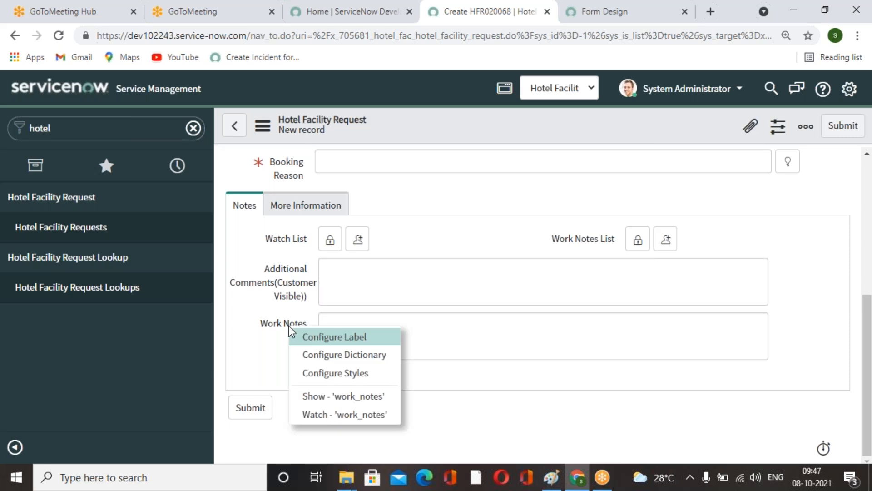
left_click(365, 351)
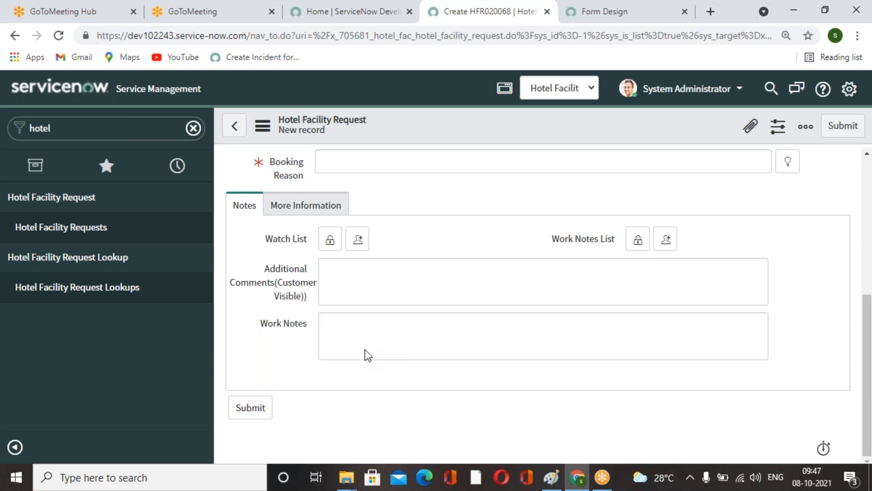
left_click_drag(363, 298, 288, 298)
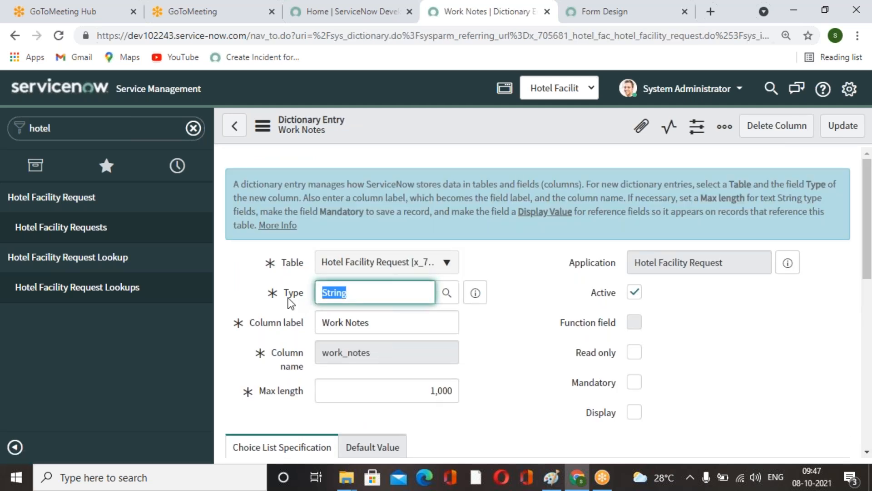
type("jour")
left_click(380, 324)
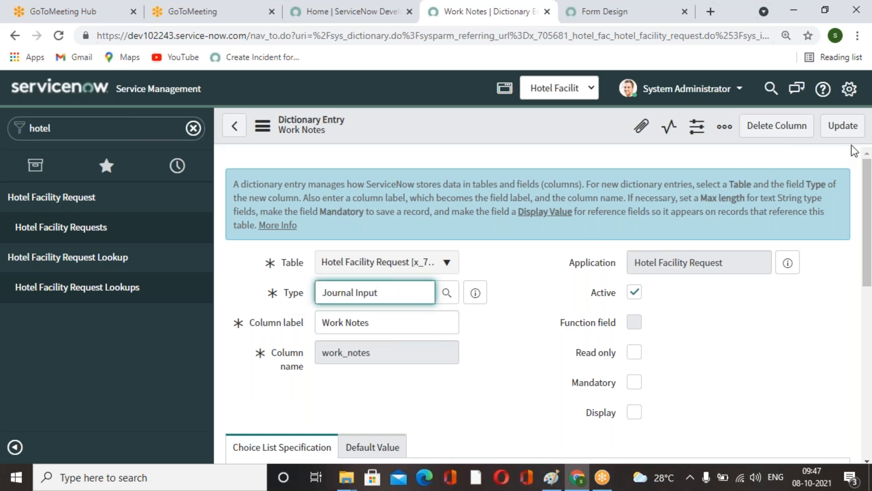
left_click(842, 126)
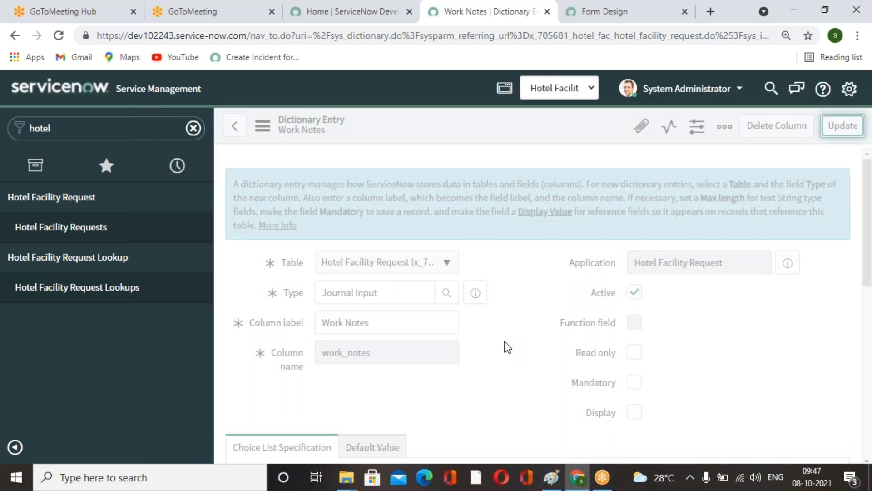
Open a new Hotel Facility Request record and try to save it with the mandatory fields empty.
scroll(507, 347, "down", 5)
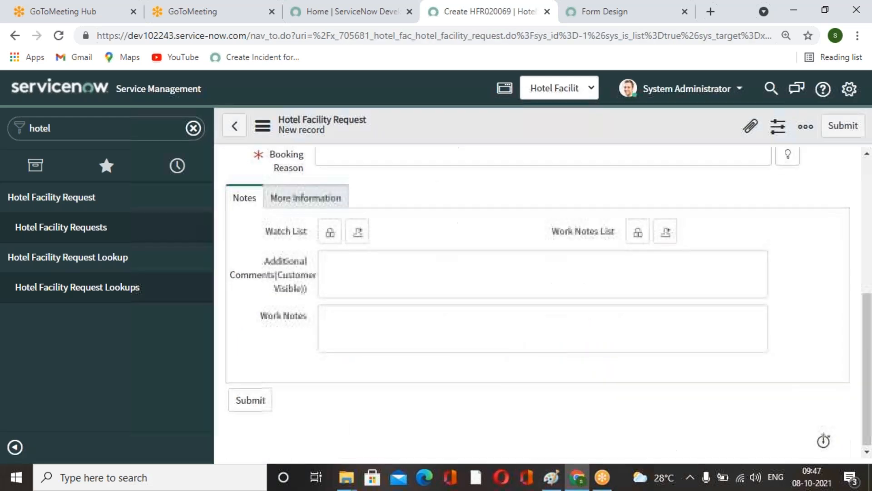
left_click(87, 233)
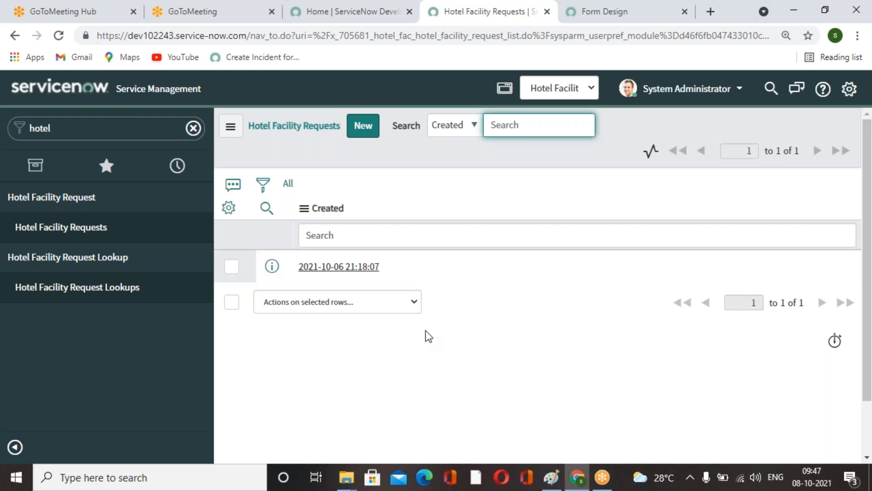
left_click(364, 125)
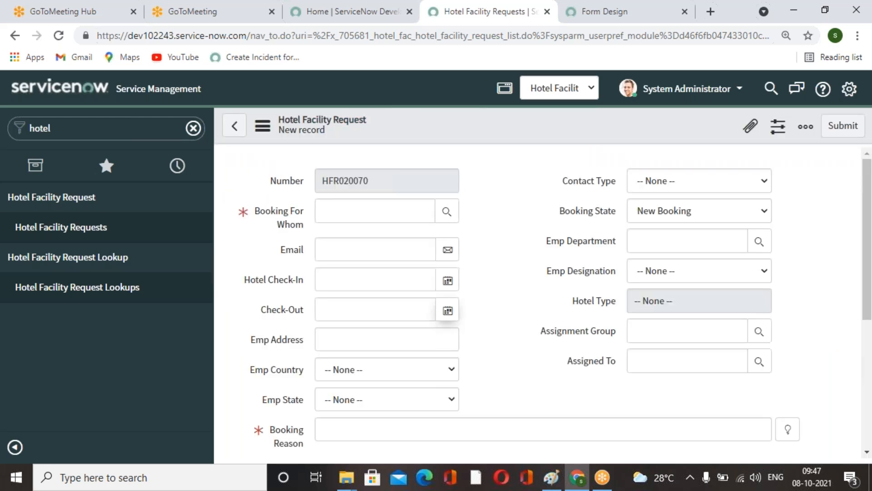
scroll(543, 304, "up", 1)
scroll(543, 305, "down", 5)
right_click(451, 117)
left_click(480, 126)
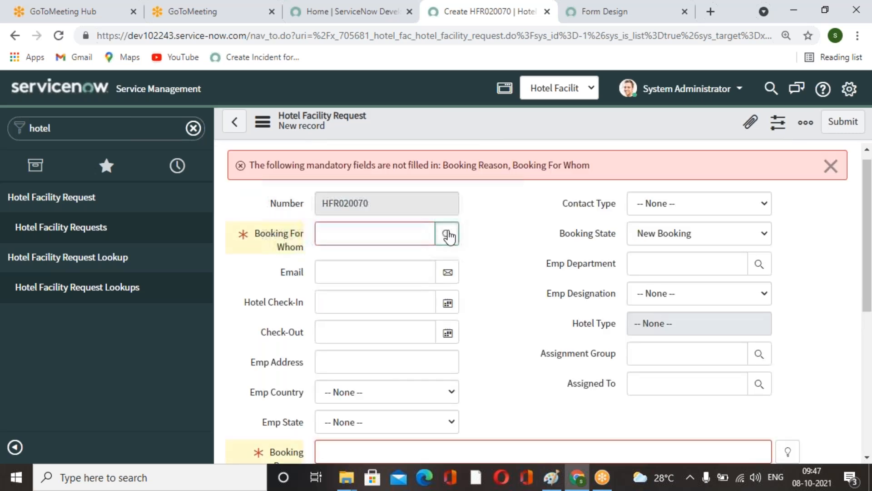
Pick a user for Booking For Whom, choose the Client Meeting booking reason suggestion, and save the record.
left_click(448, 235)
left_click(90, 315)
scroll(559, 361, "down", 2)
left_click(788, 312)
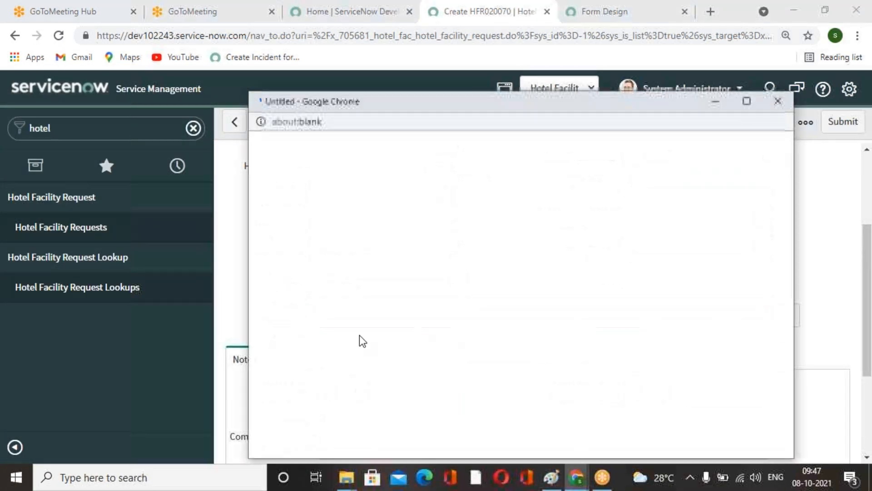
left_click(329, 234)
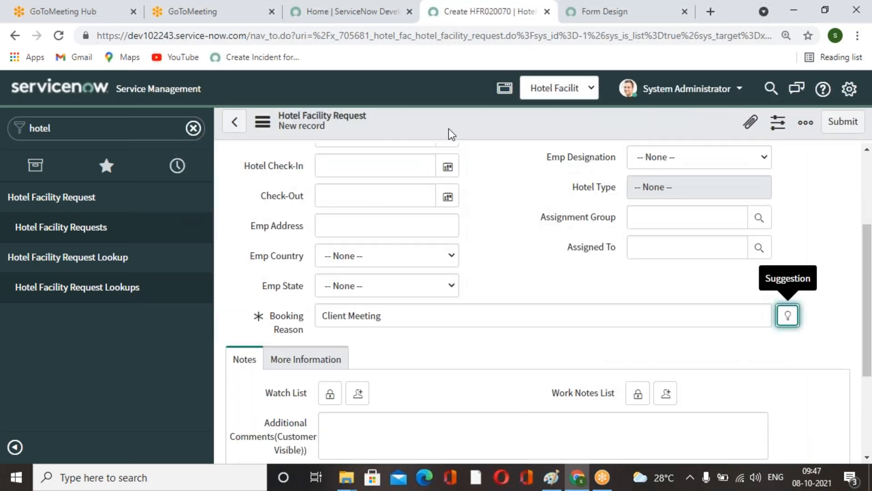
right_click(449, 129)
left_click(485, 134)
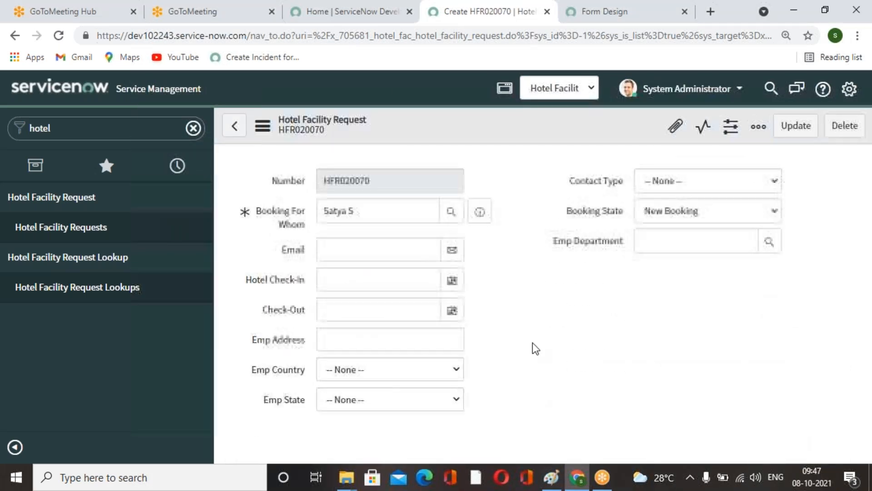
Review the saved record's Notes section, journal fields and activity area.
scroll(533, 343, "down", 5)
scroll(533, 343, "down", 10)
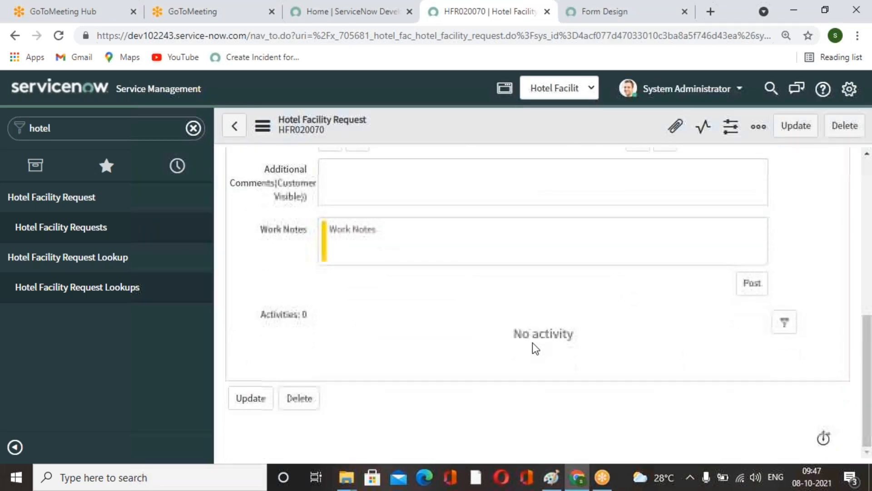
scroll(533, 342, "up", 3)
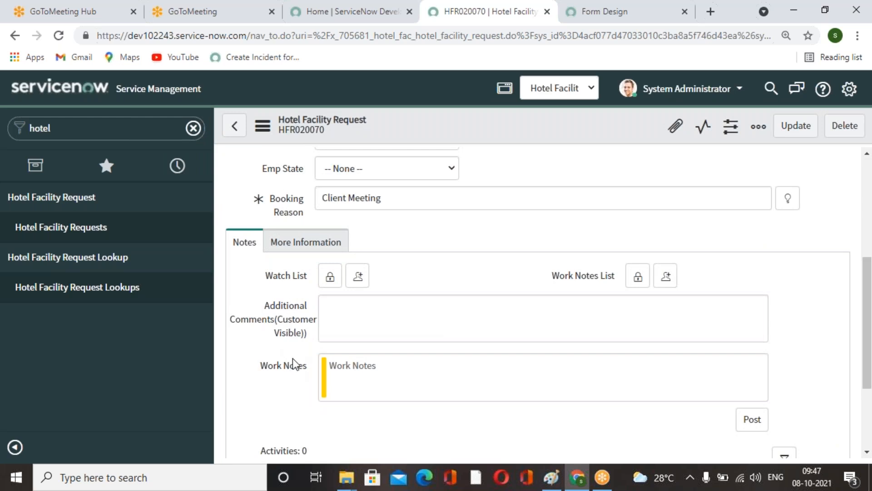
scroll(383, 378, "up", 4)
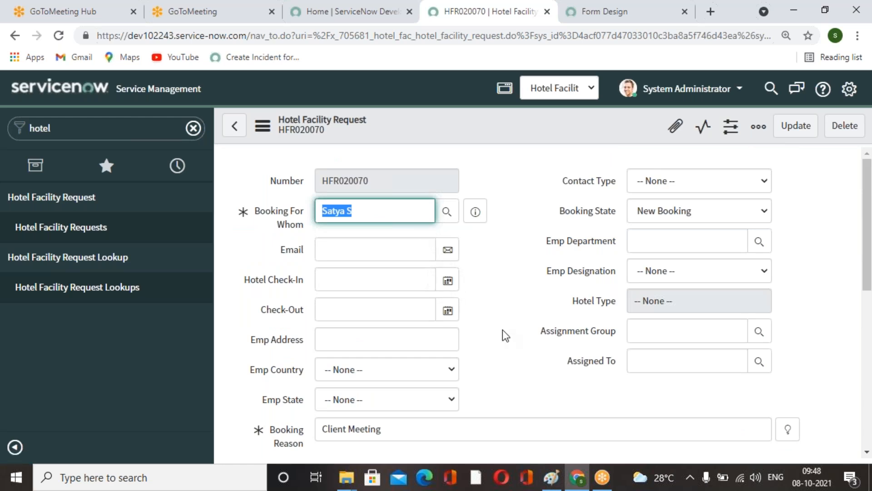
left_click(528, 334)
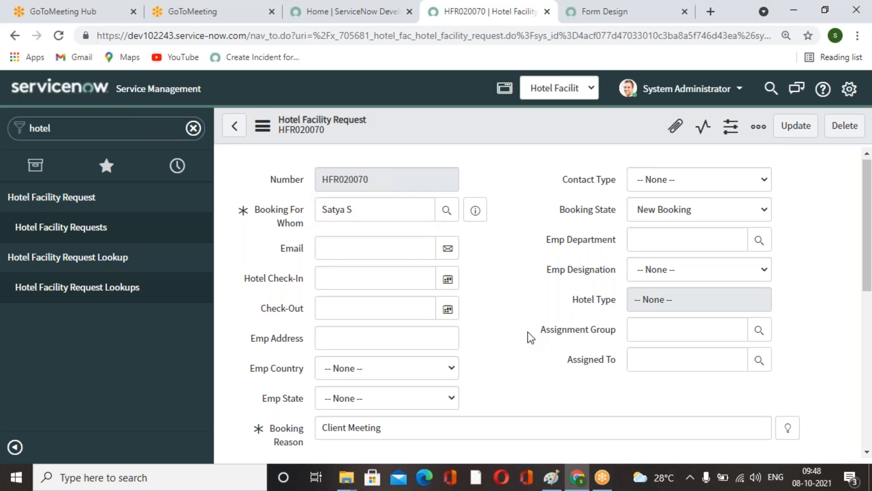
scroll(528, 336, "down", 8)
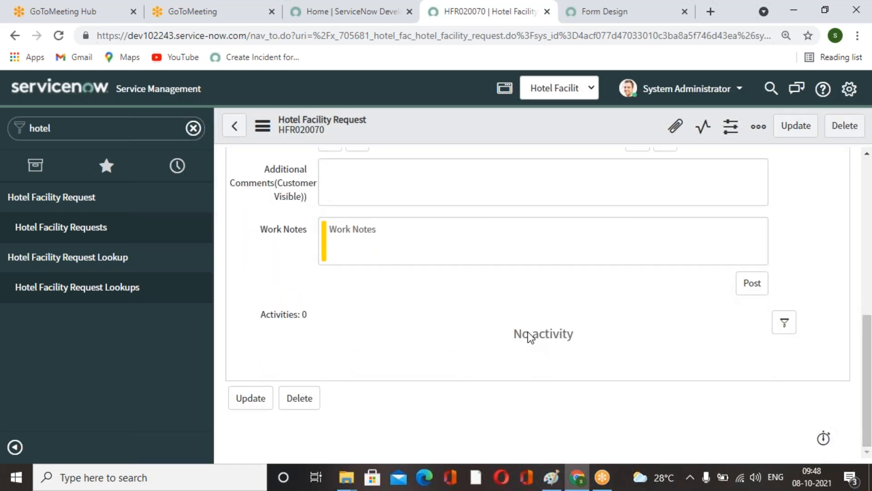
Configure the activity filter's available fields, adding Created by, Booking For Whom, Booking State, Number, Hotel Check-In and the other fields, then save.
left_click(782, 323)
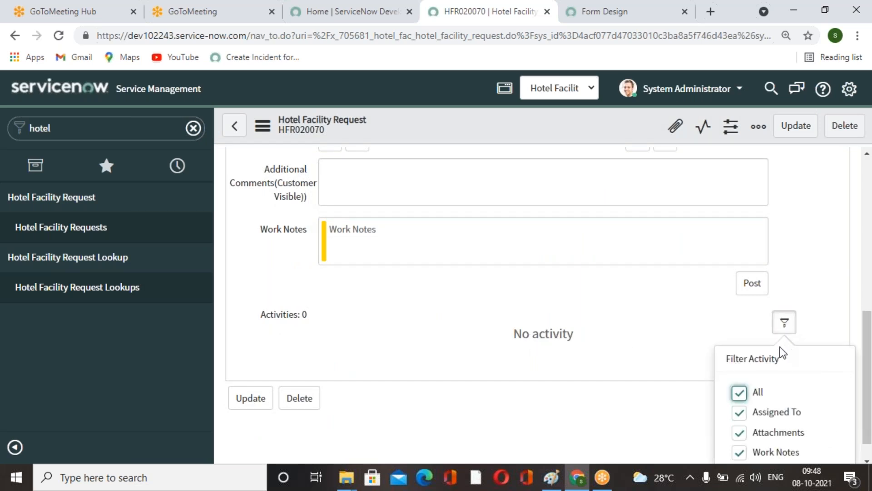
scroll(780, 364, "down", 1)
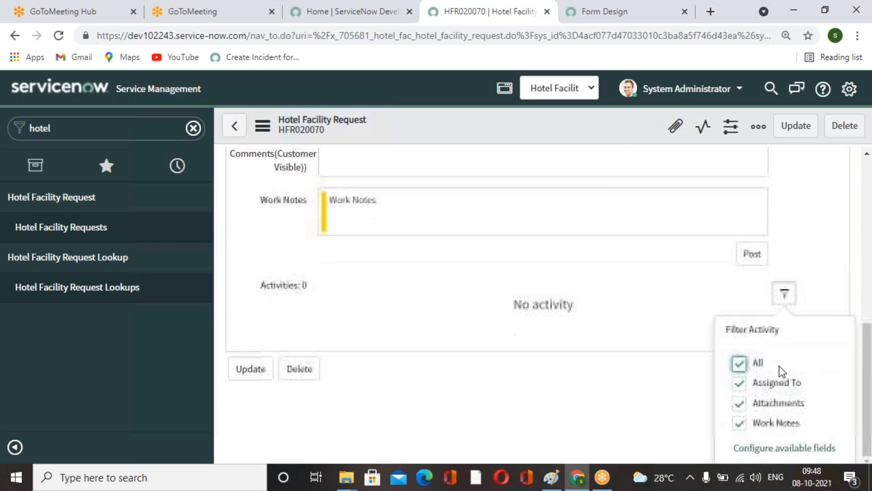
left_click(778, 446)
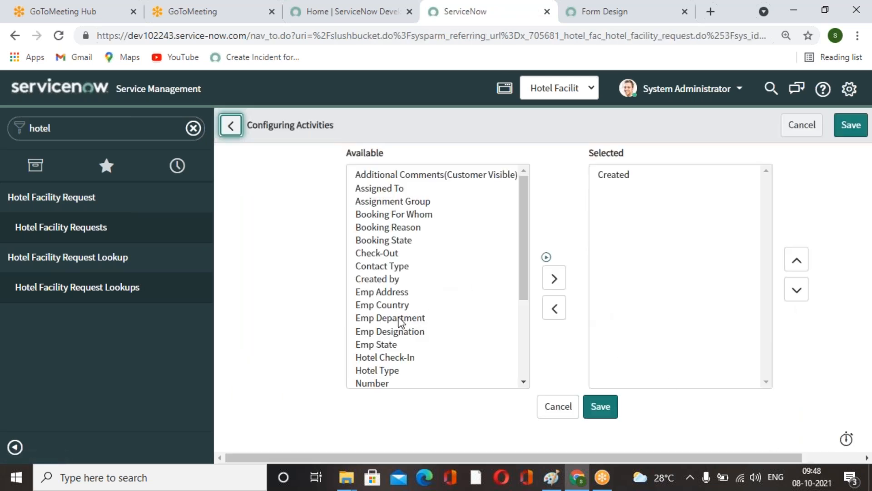
double_click(385, 273)
double_click(386, 269)
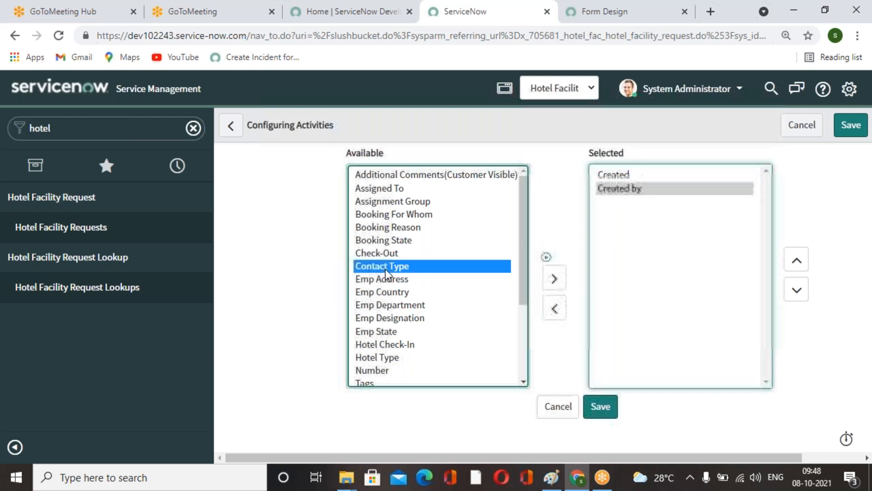
left_click(380, 249)
double_click(381, 249)
double_click(385, 240)
double_click(391, 240)
left_click(405, 214)
left_click(418, 201)
double_click(397, 250)
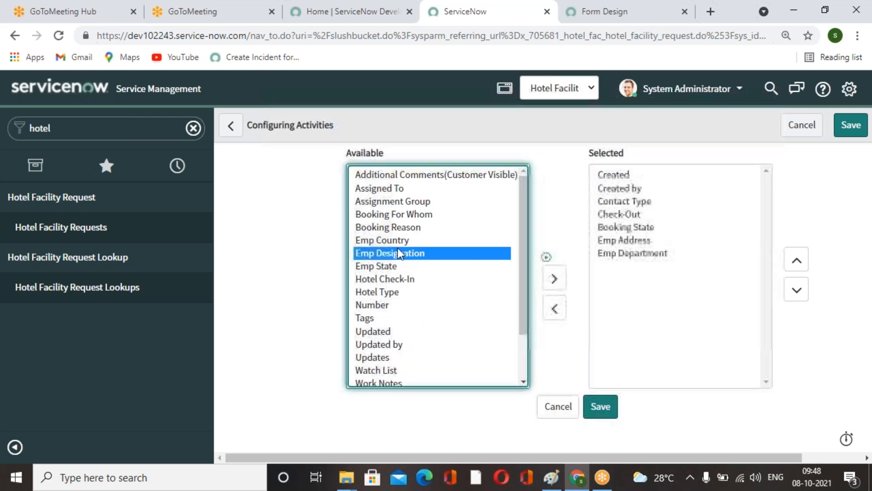
left_click(407, 236)
double_click(407, 235)
left_click(413, 237)
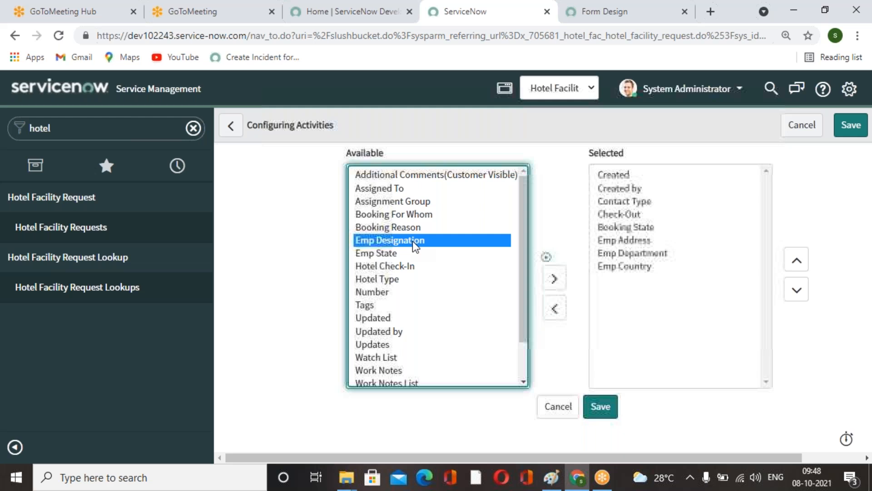
double_click(412, 236)
left_click(417, 228)
double_click(418, 226)
double_click(419, 225)
double_click(427, 213)
left_click(427, 207)
double_click(427, 207)
double_click(411, 219)
double_click(410, 219)
left_click(412, 210)
double_click(413, 200)
double_click(413, 200)
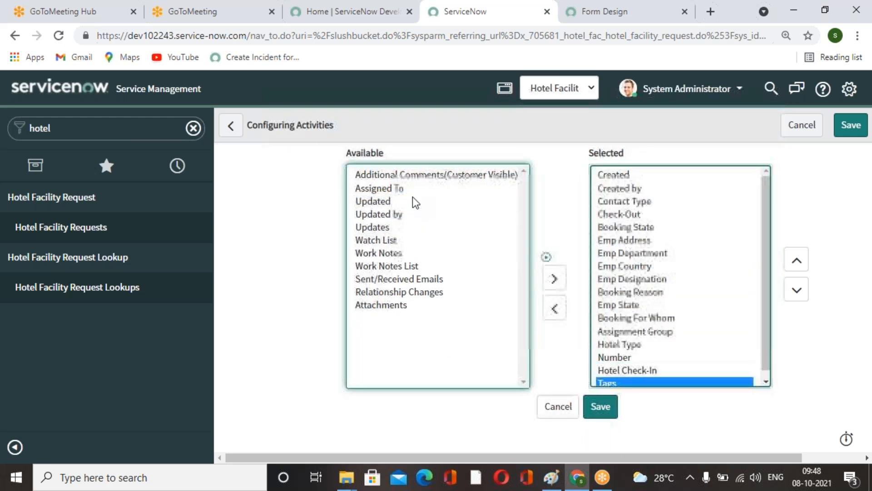
left_click(603, 413)
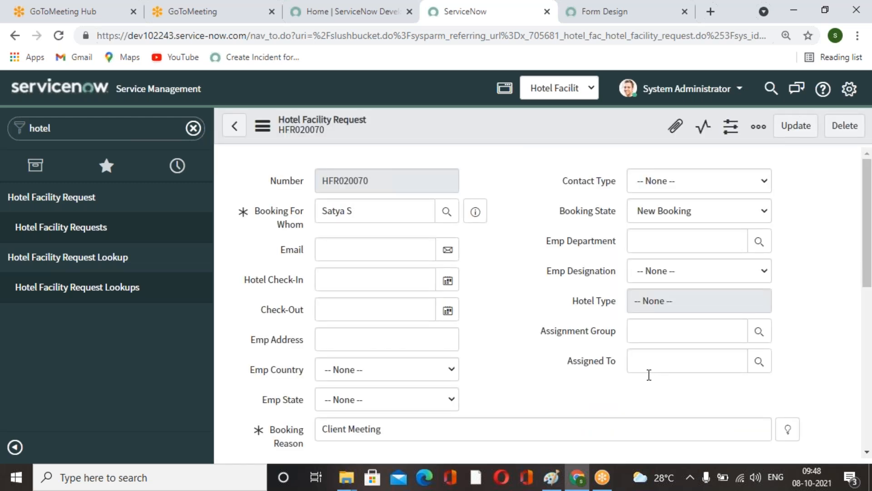
Check the record's activity stream and return to the Hotel Facility Requests list.
scroll(648, 370, "down", 8)
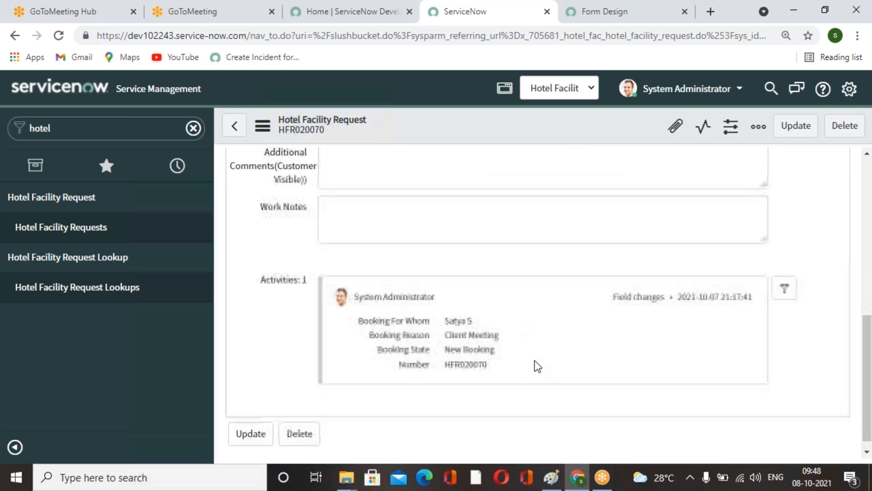
scroll(538, 362, "down", 8)
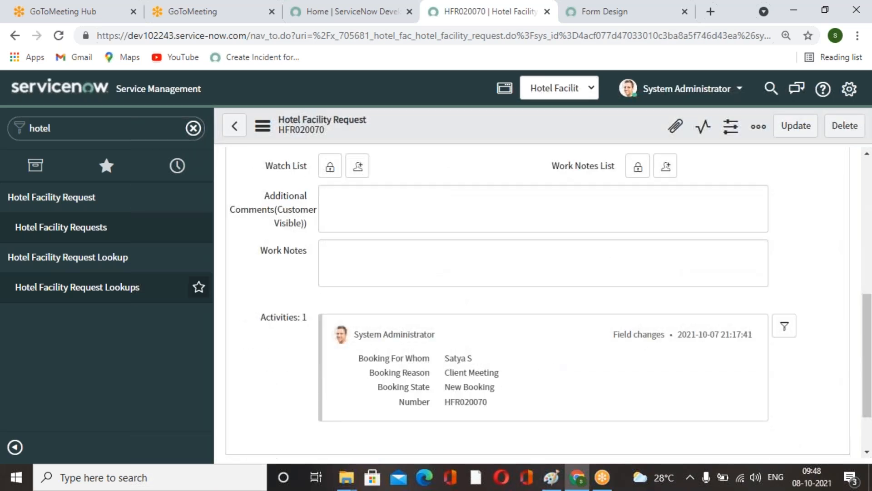
left_click(77, 209)
left_click(82, 211)
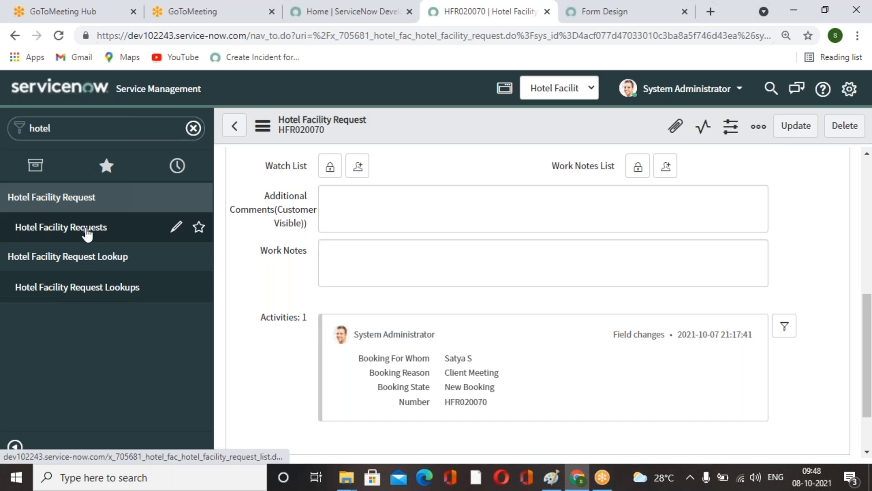
left_click(68, 228)
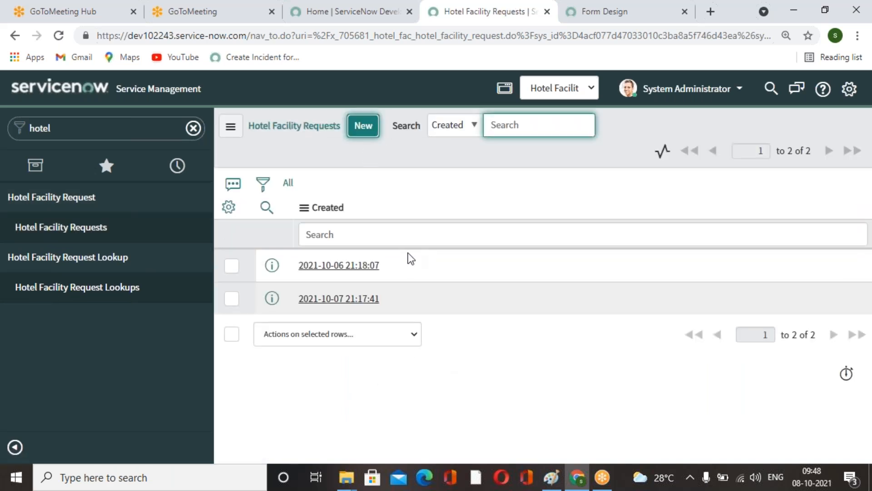
Start a new Hotel Facility Request and pick a user for Booking For Whom from the user lookup.
left_click(363, 125)
scroll(506, 305, "down", 4)
scroll(507, 305, "up", 4)
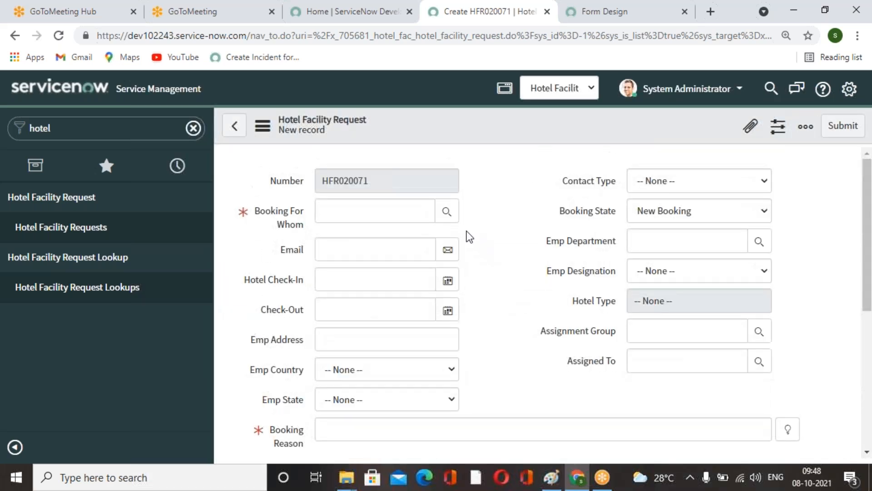
left_click(453, 211)
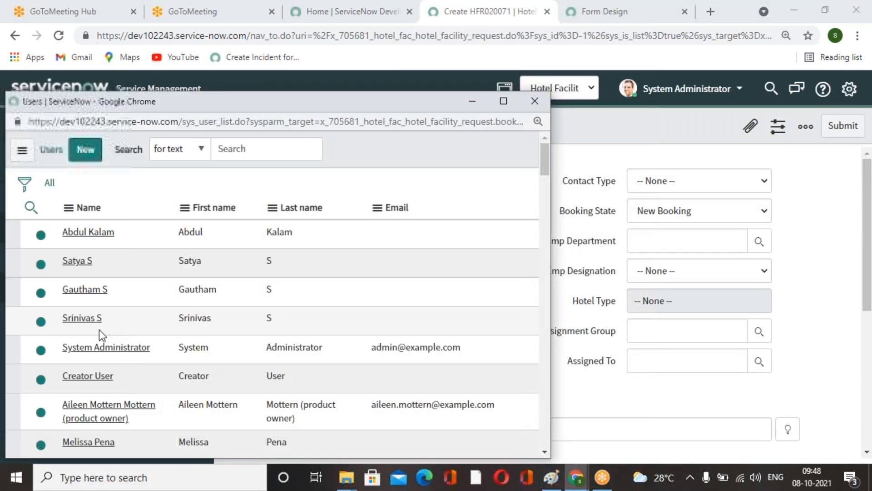
scroll(89, 364, "down", 10)
left_click(87, 386)
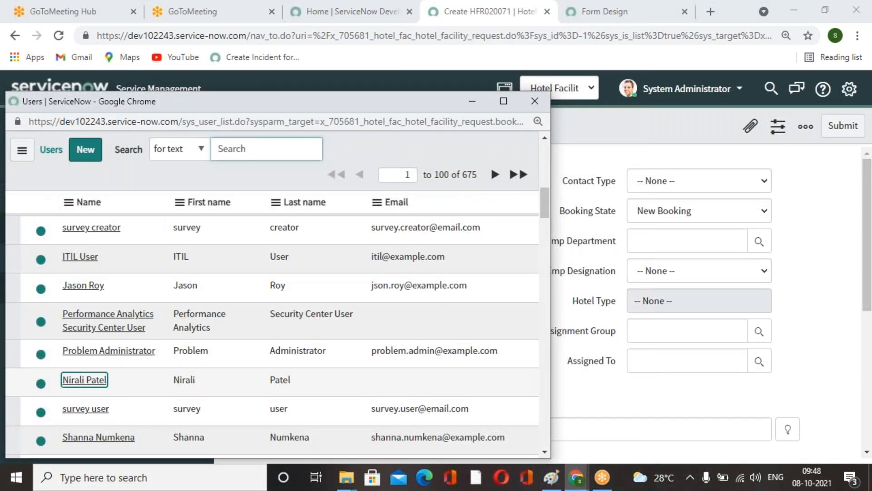
Choose the Client Visiting booking reason suggestion and save the record.
left_click(786, 431)
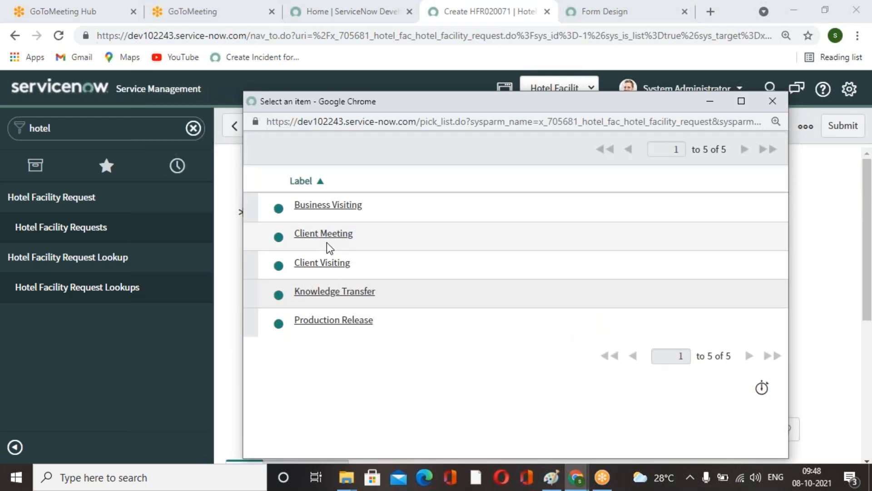
left_click(330, 260)
scroll(443, 348, "down", 5)
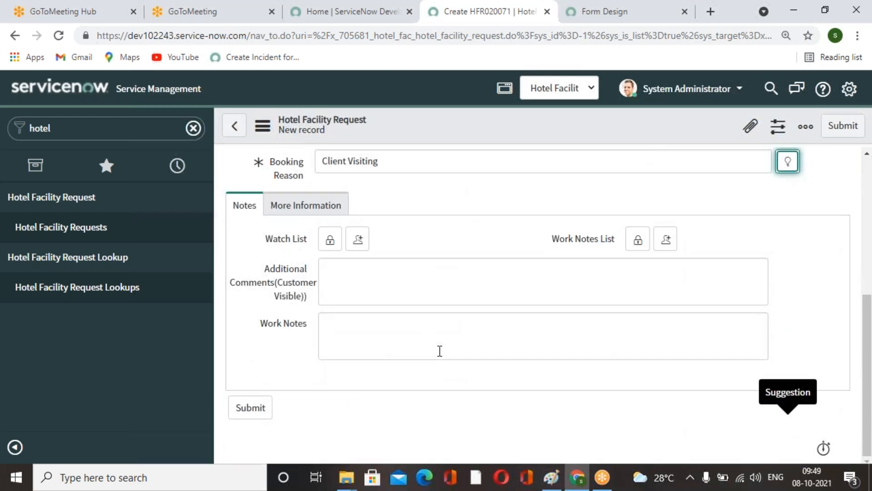
right_click(485, 129)
left_click(513, 140)
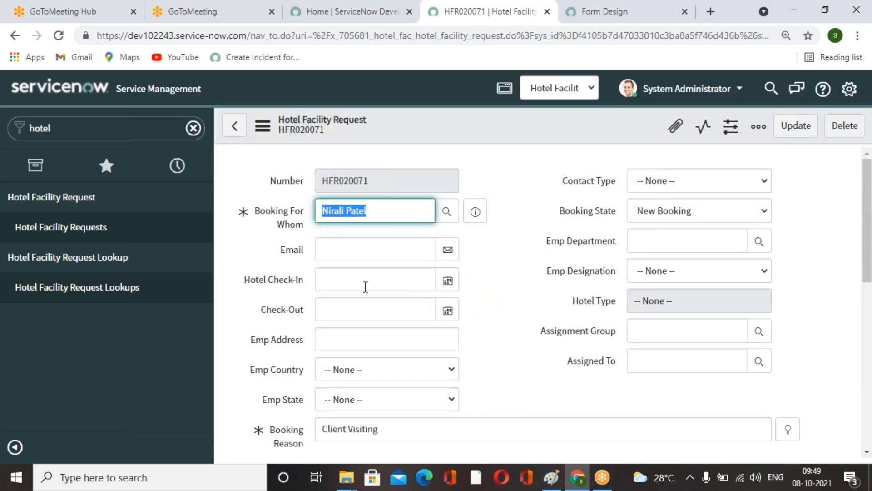
Configure the activity filter's available fields, removing Booking For Whom from the selected list, then save.
scroll(471, 299, "down", 10)
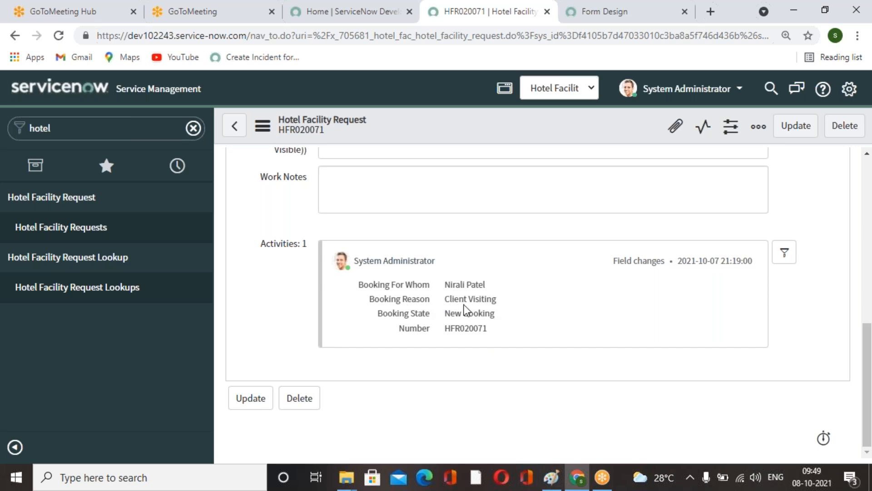
left_click(785, 257)
scroll(751, 372, "down", 5)
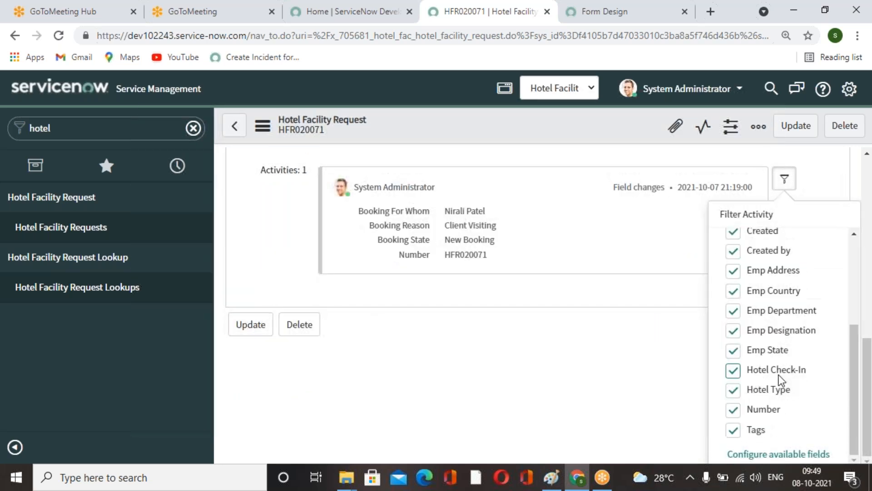
left_click(791, 453)
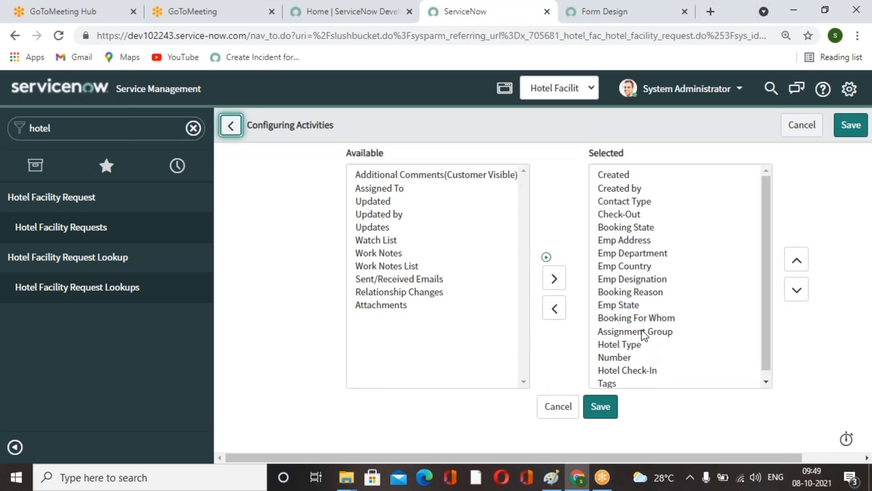
double_click(641, 317)
left_click(596, 408)
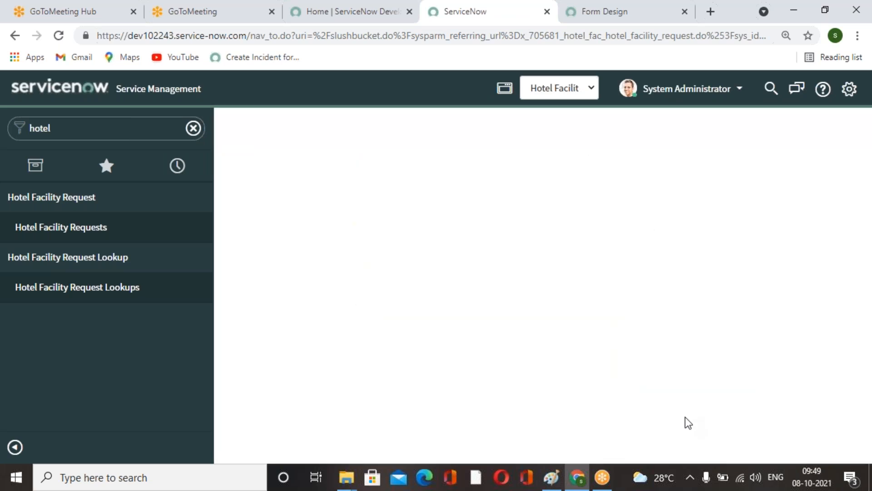
Open another new Hotel Facility Request and pick a user for Booking For Whom.
left_click(88, 227)
left_click(366, 129)
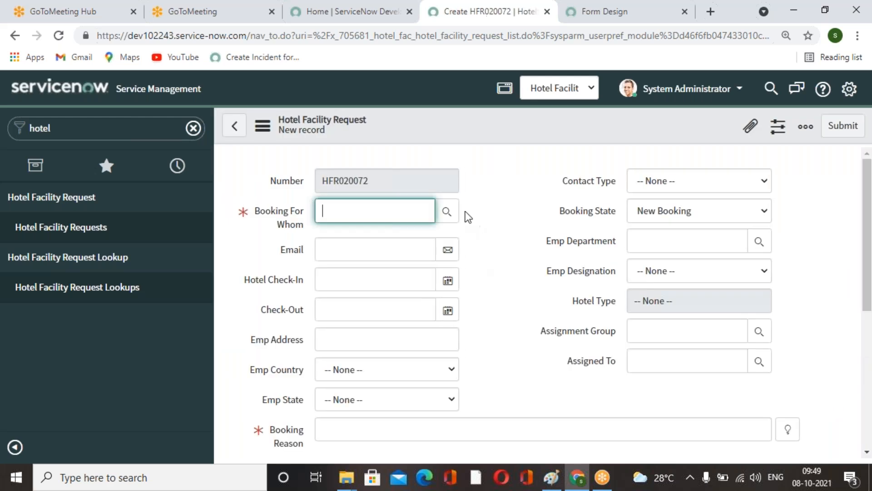
left_click(447, 212)
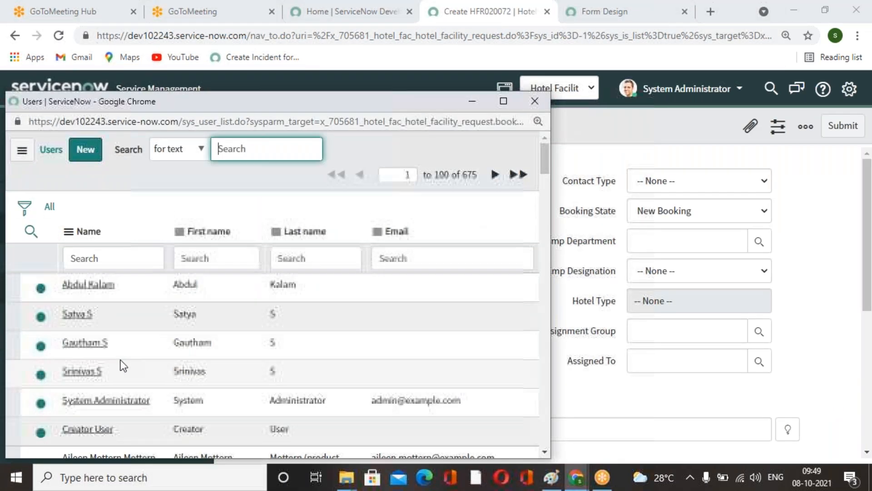
scroll(98, 347, "down", 5)
left_click(90, 404)
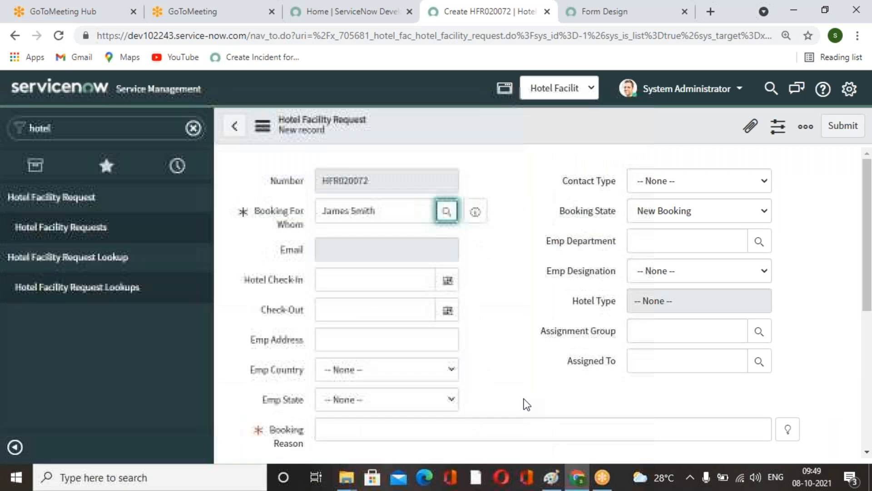
Choose the Client Visiting booking reason suggestion and save the record.
left_click(788, 431)
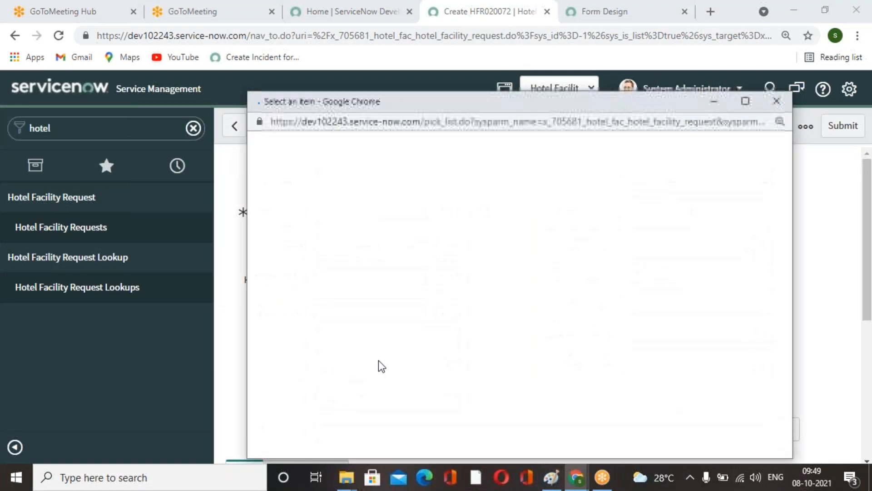
left_click(326, 263)
right_click(582, 113)
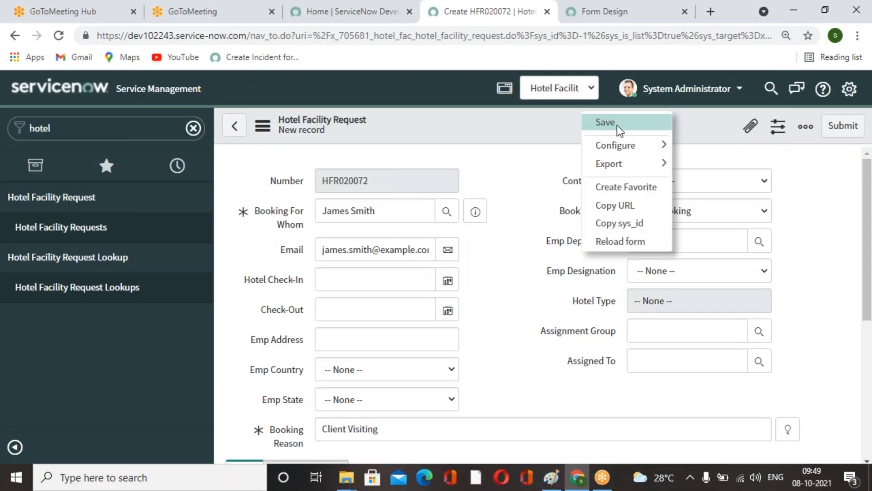
left_click(617, 124)
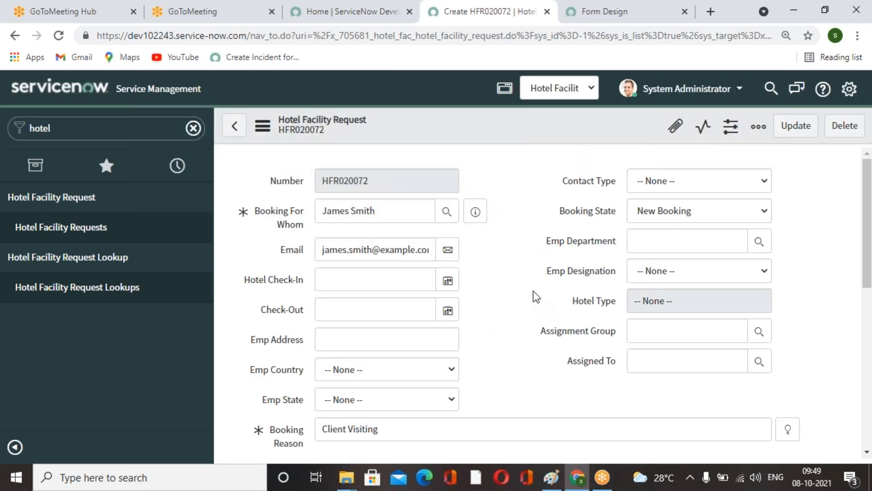
Filter the record's activity stream by unchecking Created by, Created and Booking State.
scroll(522, 292, "down", 6)
scroll(522, 291, "down", 2)
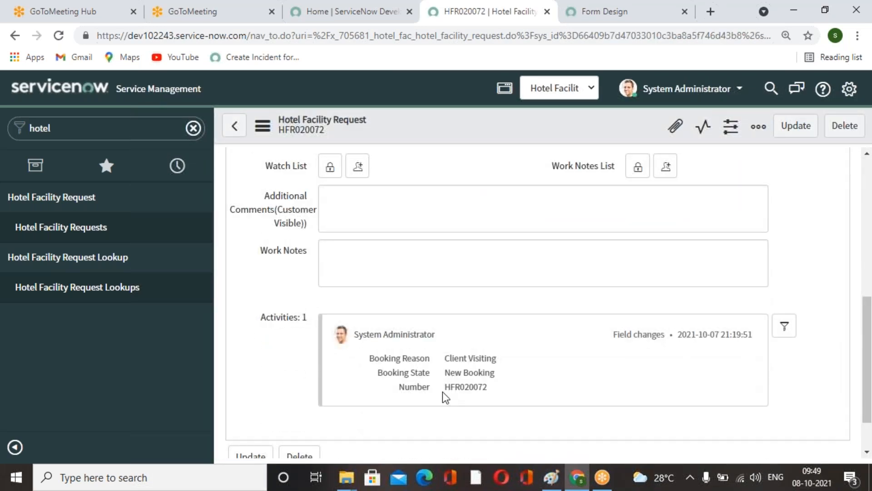
scroll(463, 384, "up", 6)
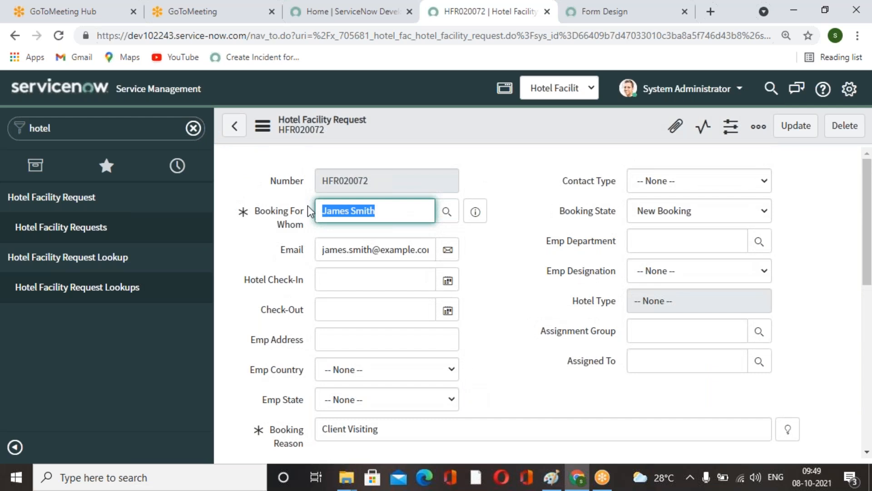
scroll(432, 357, "down", 7)
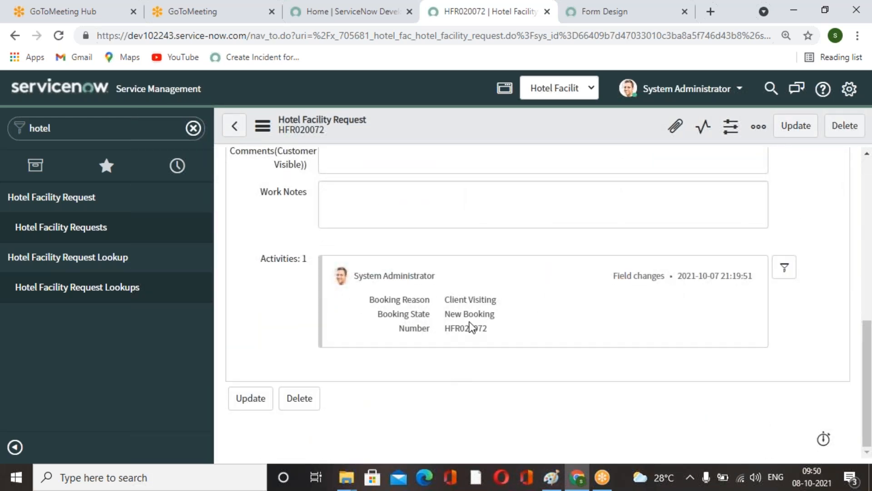
left_click(783, 272)
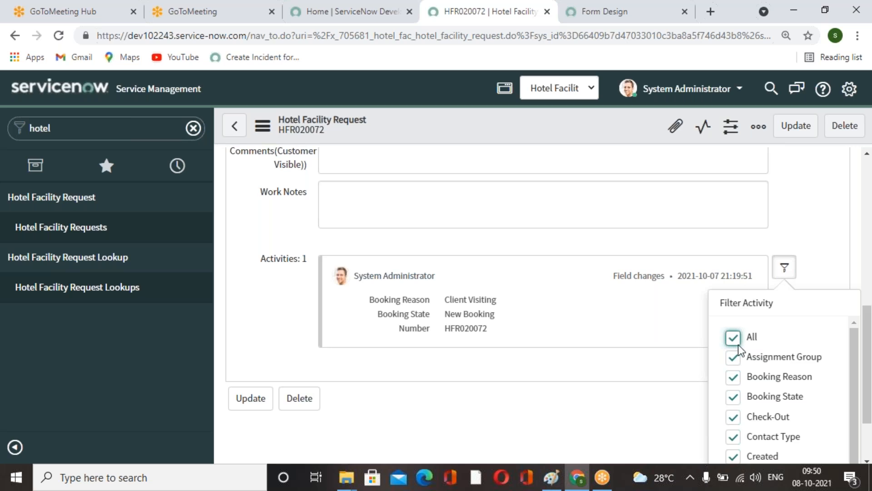
scroll(752, 429, "down", 2)
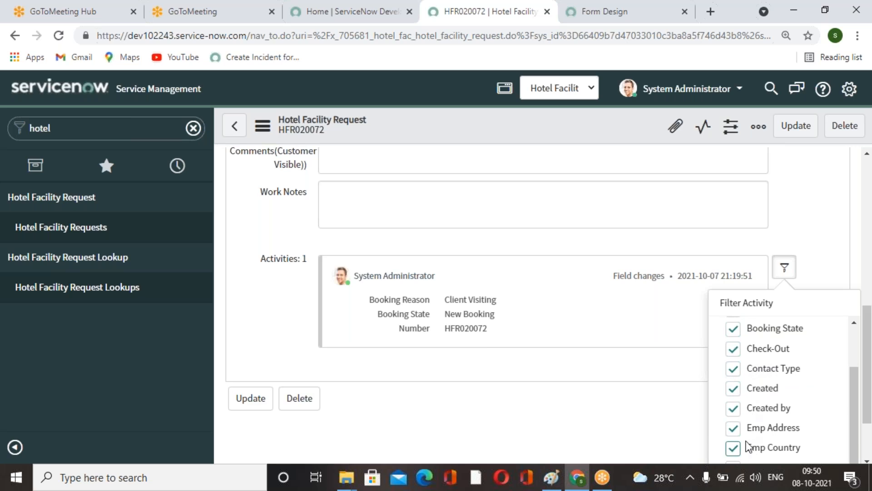
left_click(734, 409)
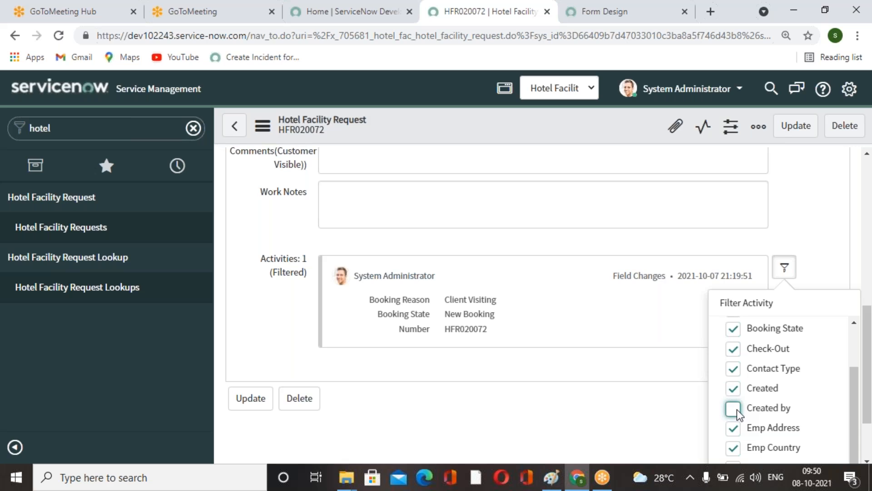
left_click(734, 390)
scroll(731, 386, "down", 5)
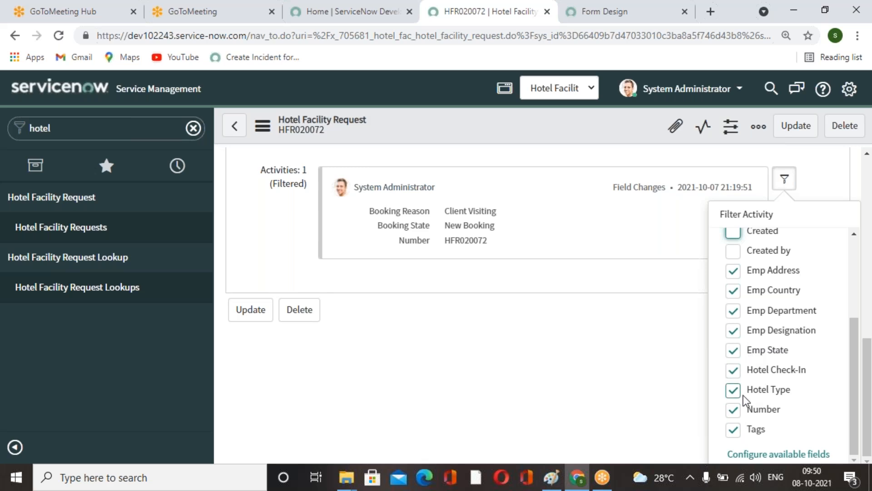
scroll(746, 411, "up", 3)
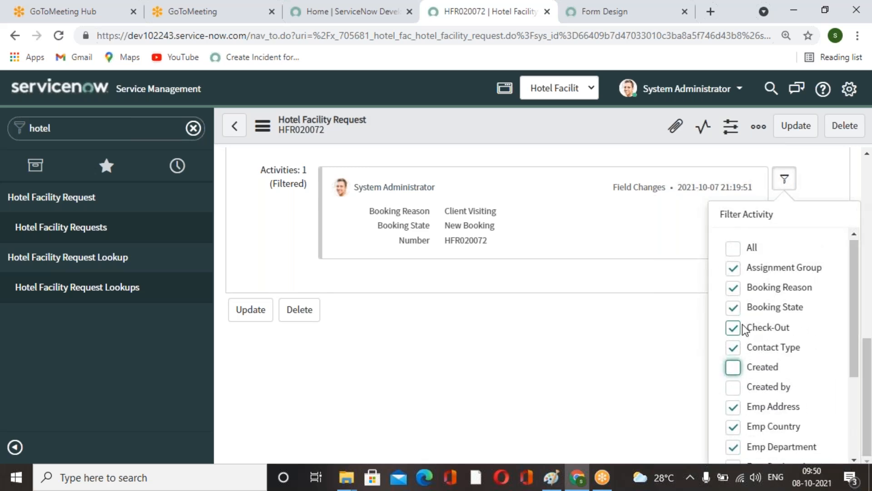
left_click(732, 308)
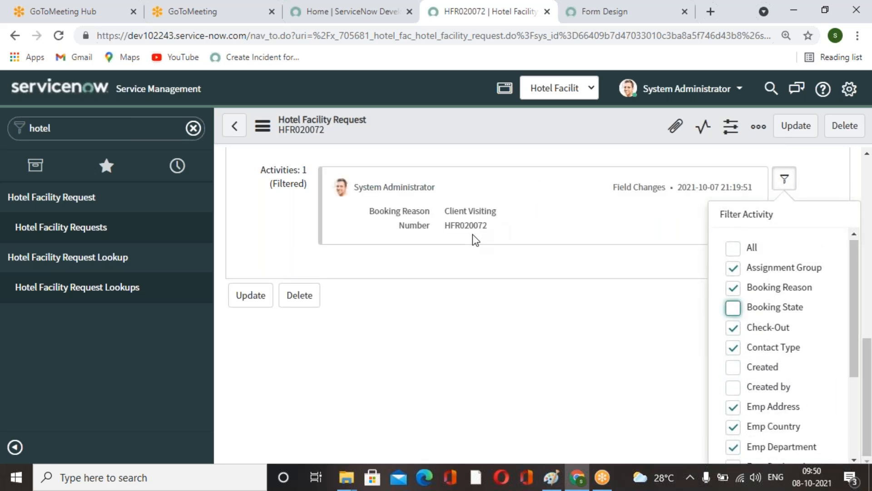
left_click(568, 381)
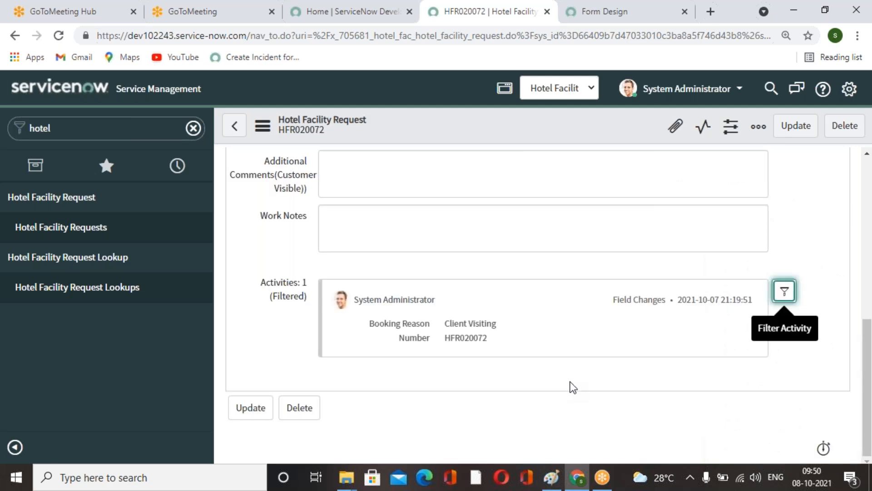
Switch to the More Information section and review the record's form fields.
scroll(590, 372, "up", 7)
scroll(591, 373, "down", 4)
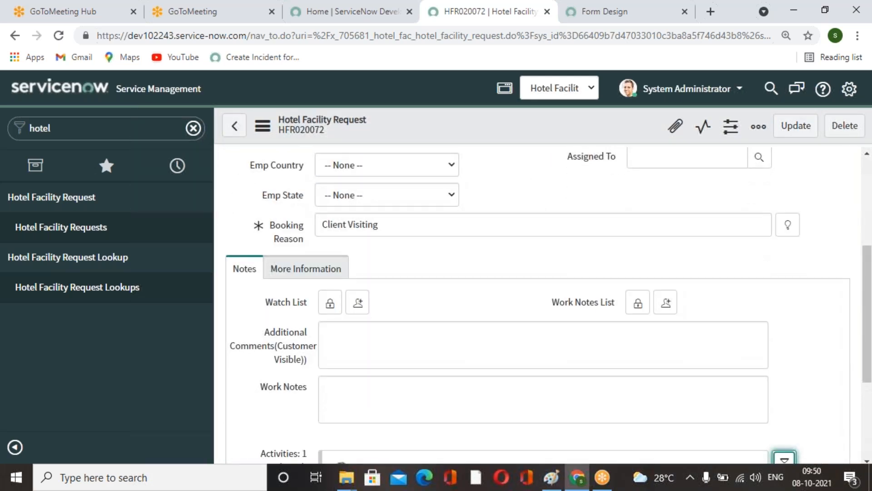
scroll(499, 352, "down", 5)
scroll(499, 352, "up", 8)
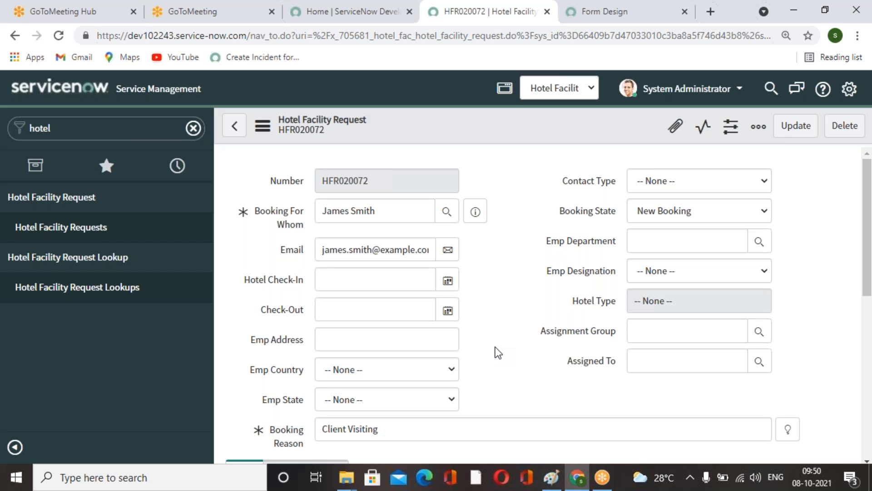
scroll(489, 402, "down", 5)
left_click(315, 213)
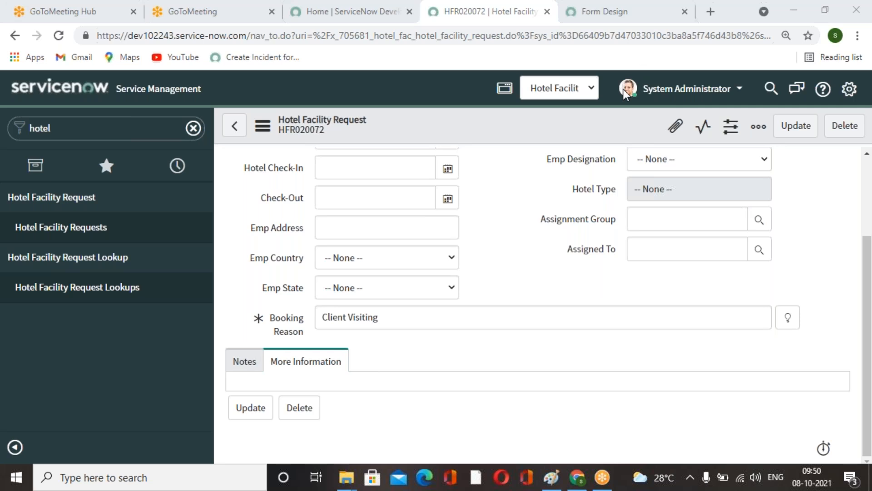
scroll(524, 309, "up", 3)
scroll(524, 309, "down", 3)
scroll(451, 318, "up", 1)
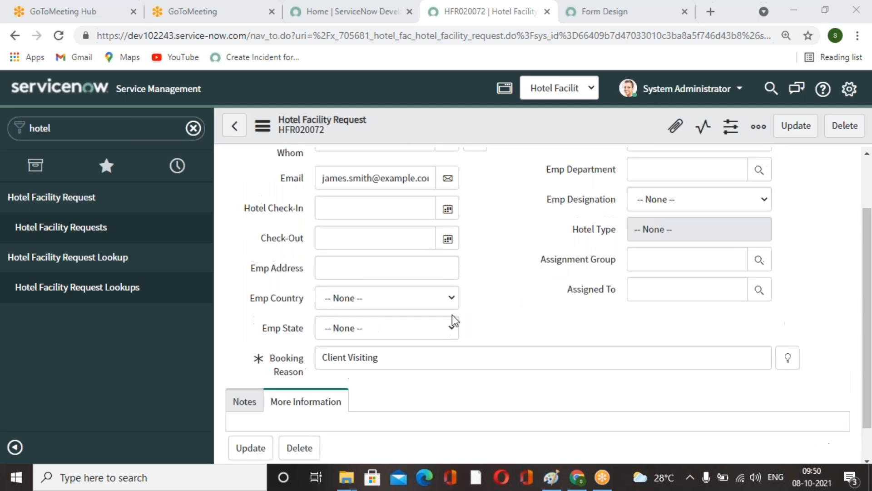
scroll(451, 314, "up", 2)
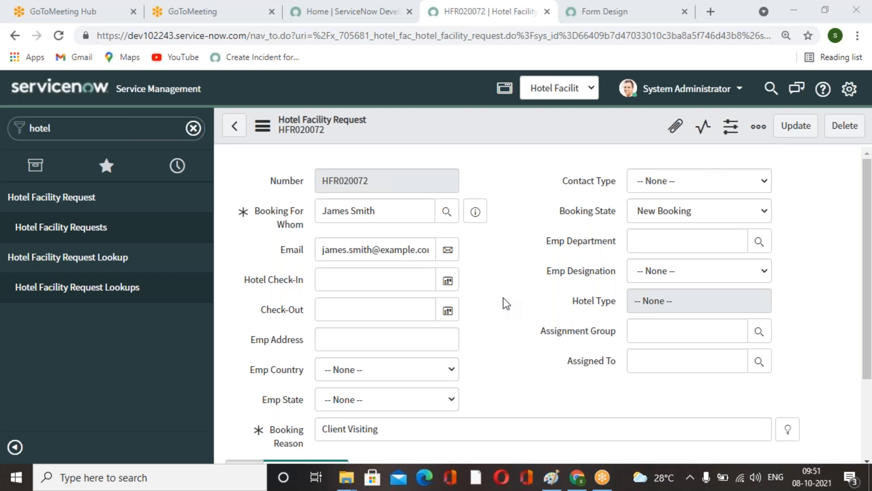
scroll(504, 298, "down", 3)
Open a new Hotel Facility Request form and view its Notes section.
left_click(82, 230)
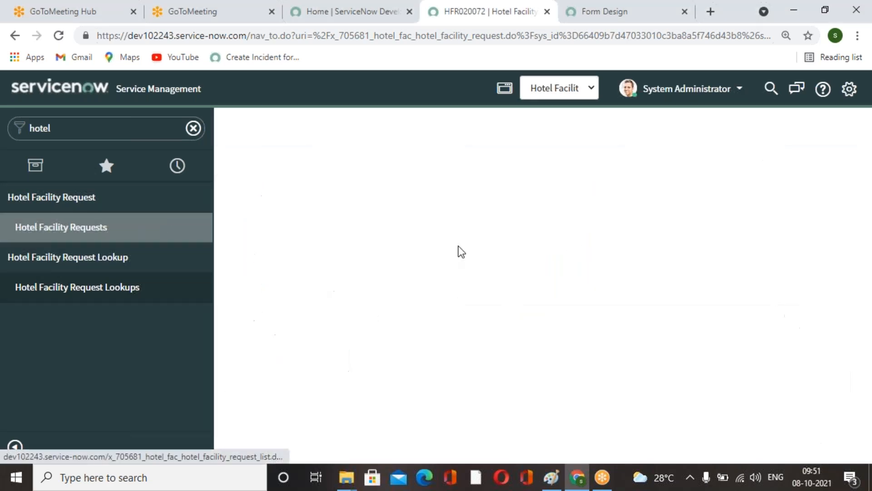
left_click(364, 126)
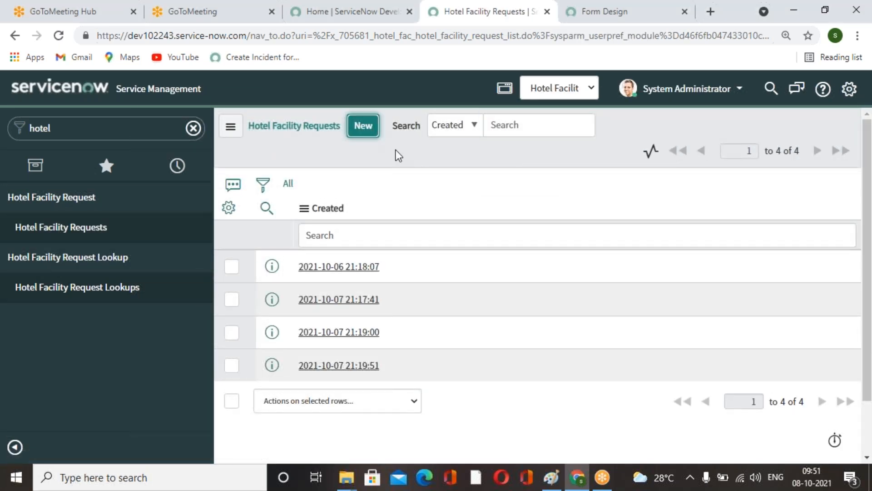
scroll(490, 309, "down", 2)
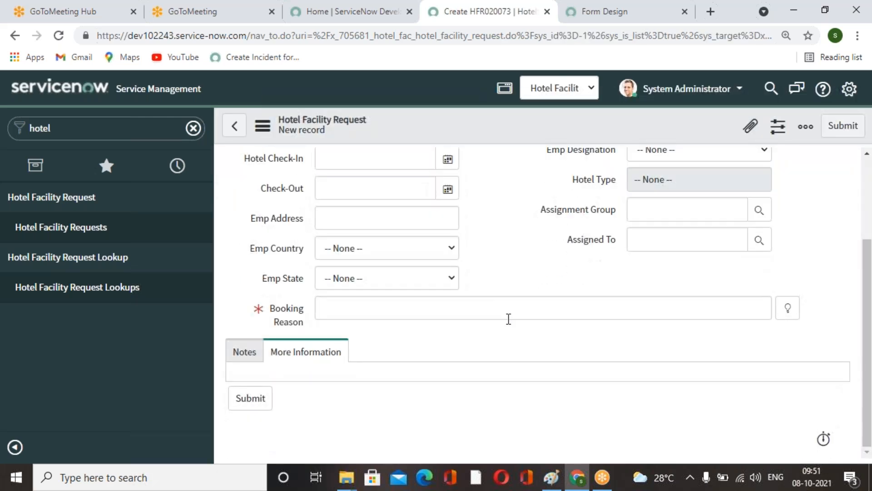
left_click(248, 359)
scroll(447, 372, "down", 3)
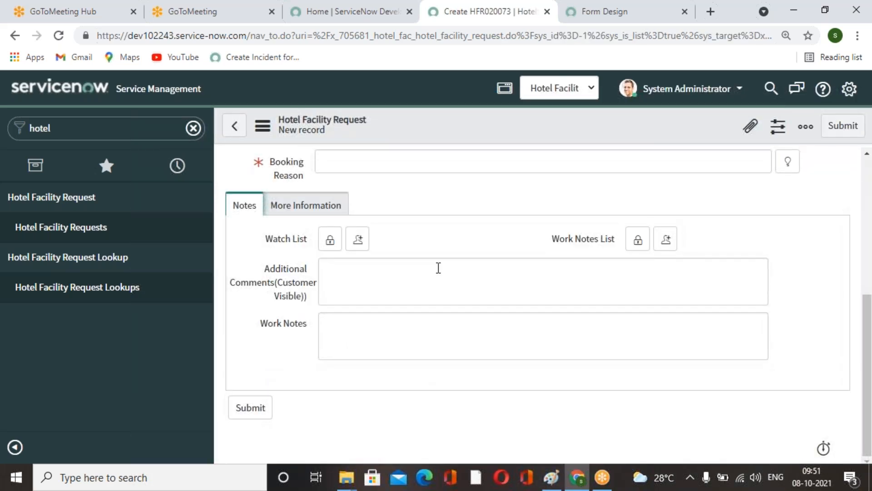
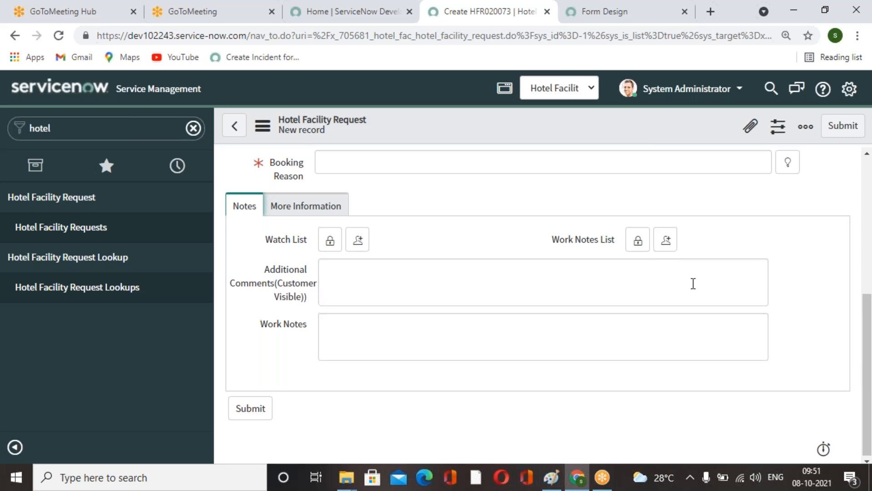
scroll(496, 288, "up", 5)
scroll(495, 288, "down", 5)
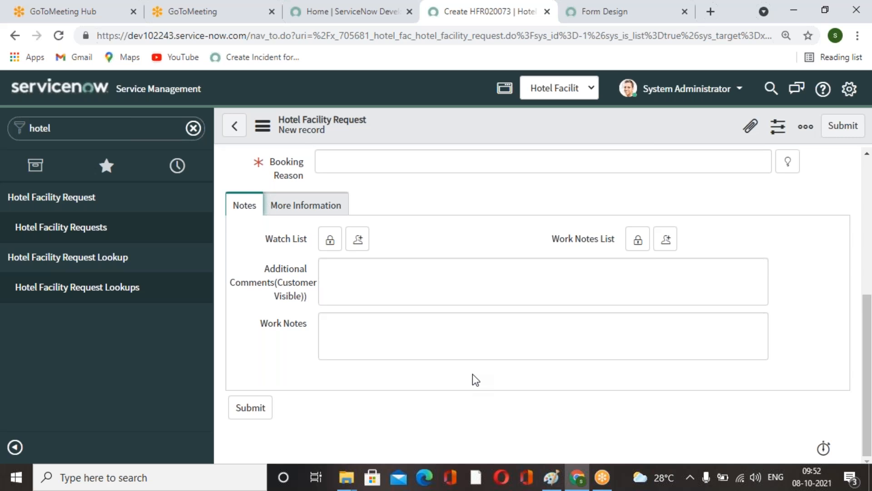
scroll(473, 374, "up", 5)
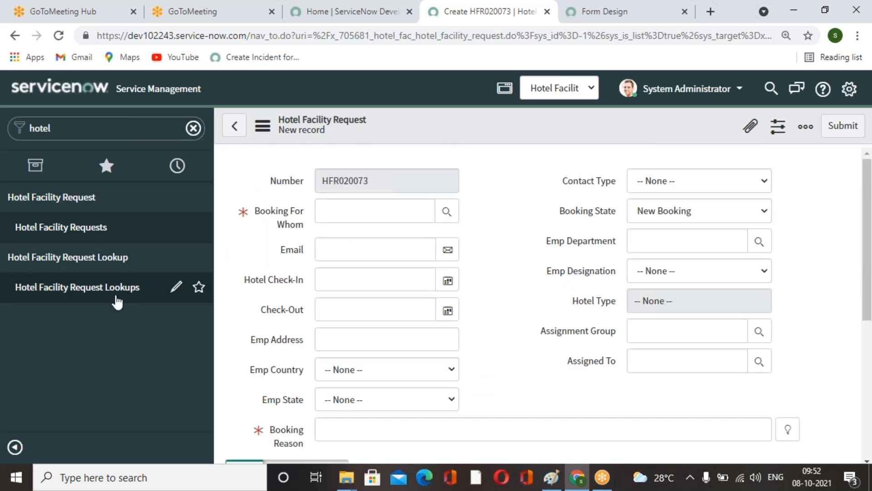
Open the list layout configuration for Hotel Facility Requests and remove the Created column.
left_click(82, 232)
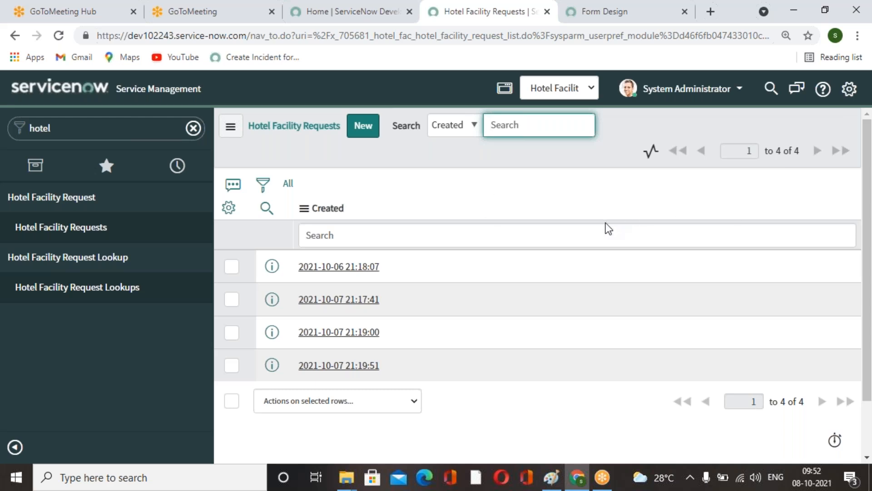
left_click(303, 209)
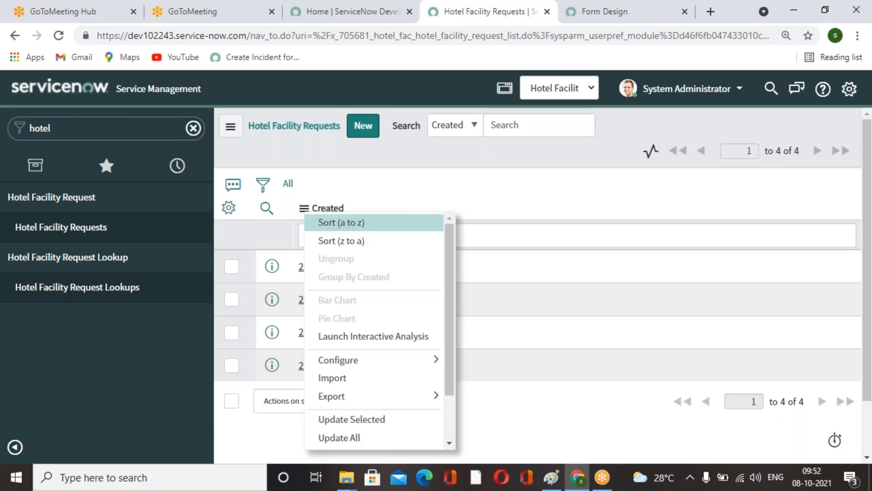
mouse_move(434, 360)
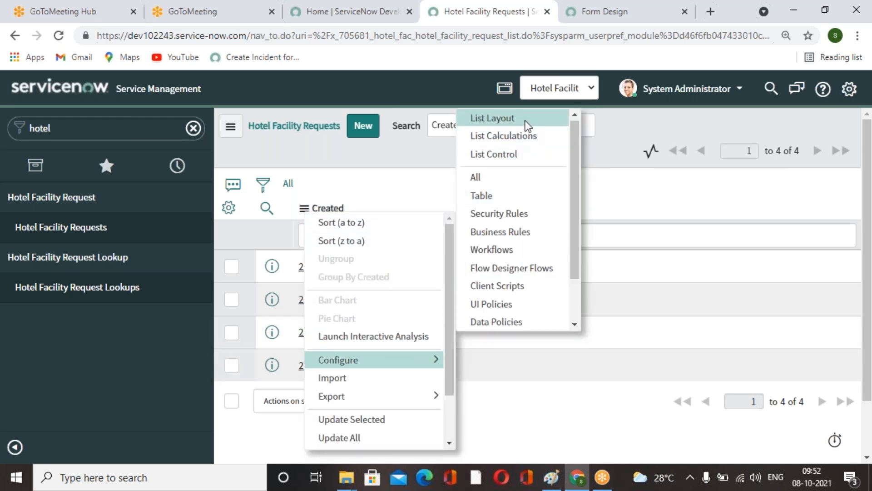
key("Escape")
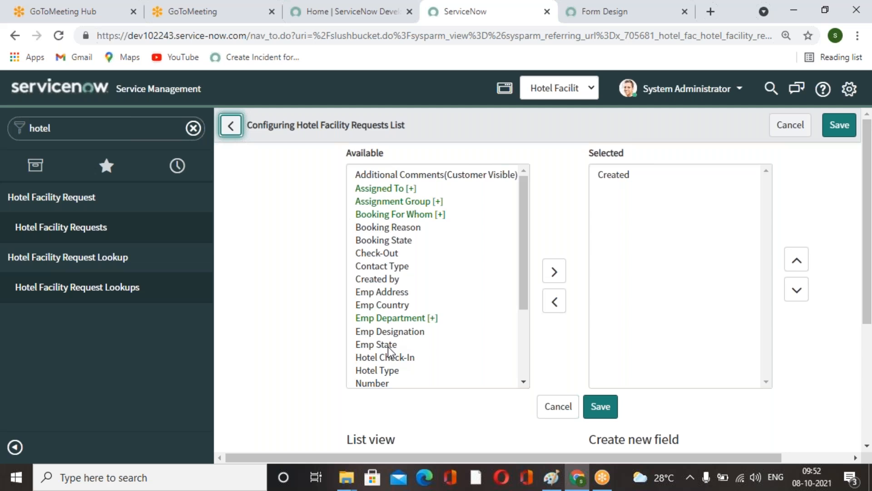
scroll(388, 319, "down", 3)
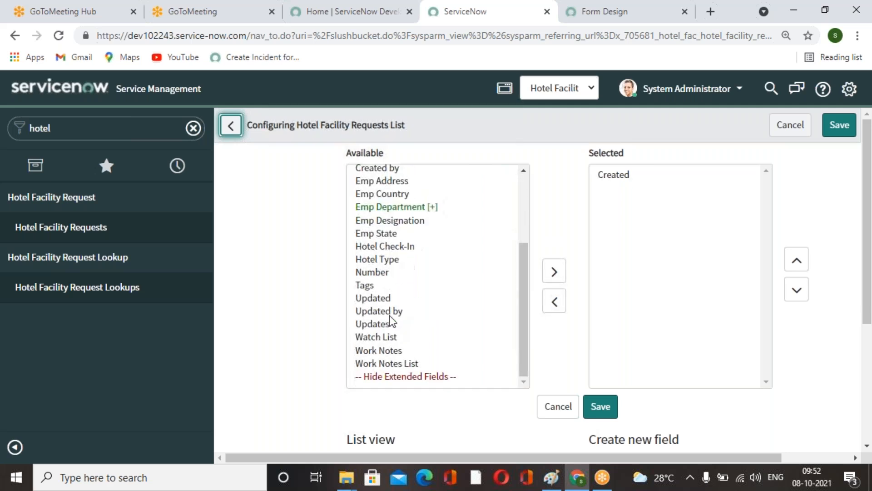
scroll(389, 309, "up", 3)
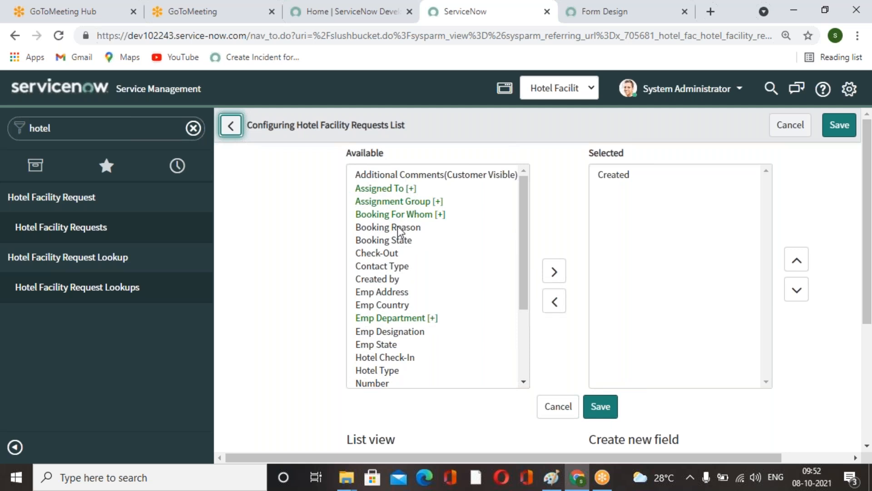
double_click(617, 178)
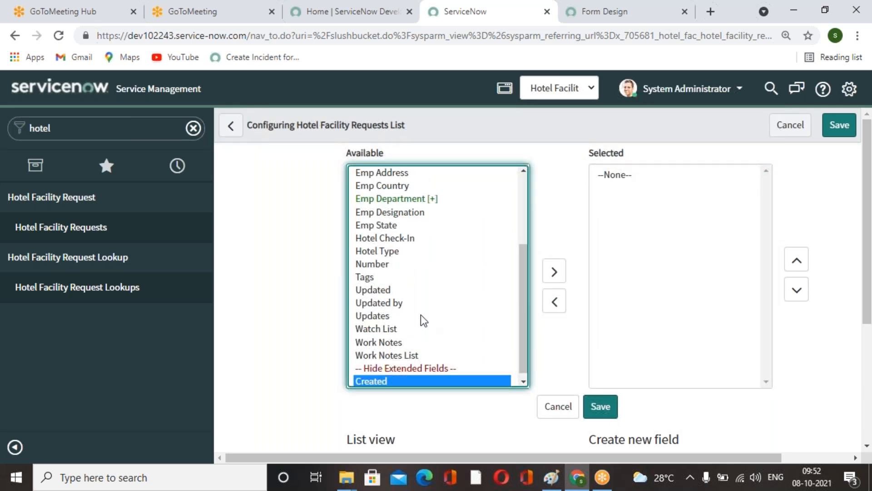
Add Booking State, Booking Reason, Contact Type, Check-Out and Emp Address columns to the list layout.
scroll(421, 315, "up", 3)
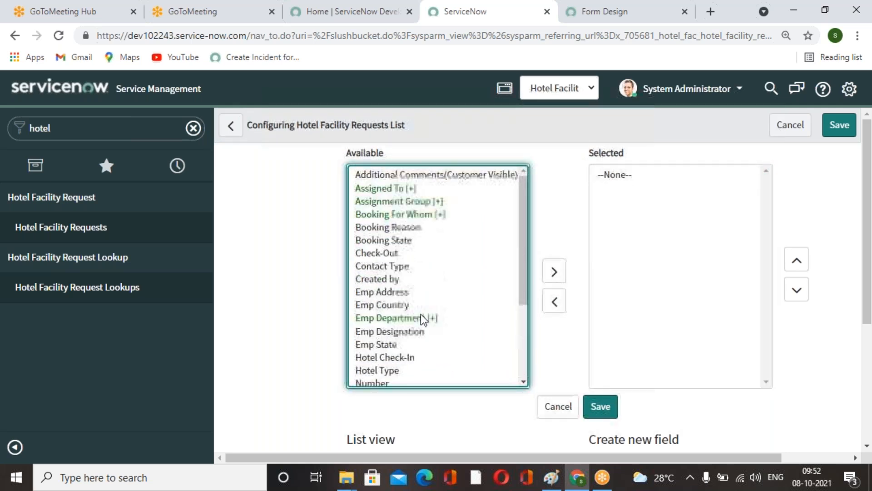
left_click(402, 240)
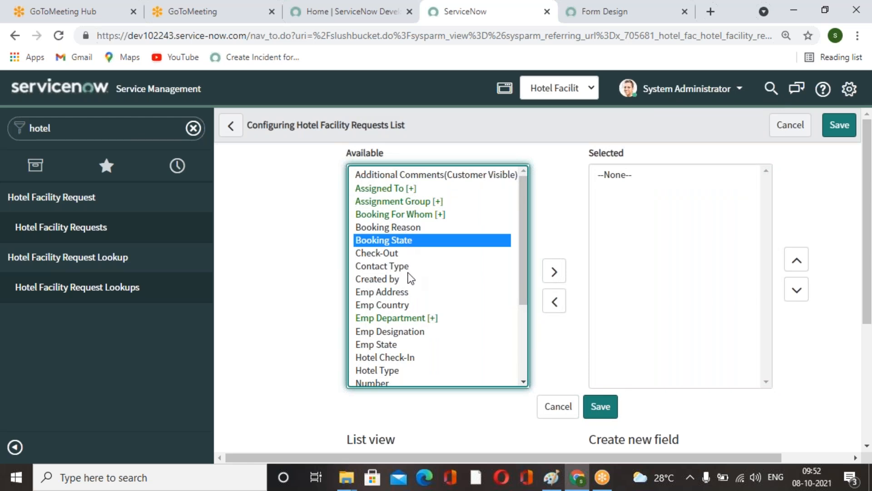
double_click(406, 241)
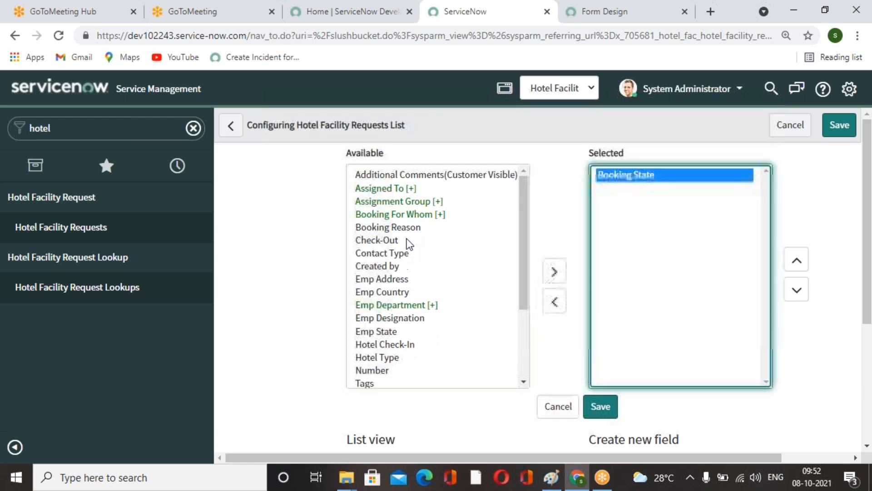
double_click(406, 229)
left_click(406, 229)
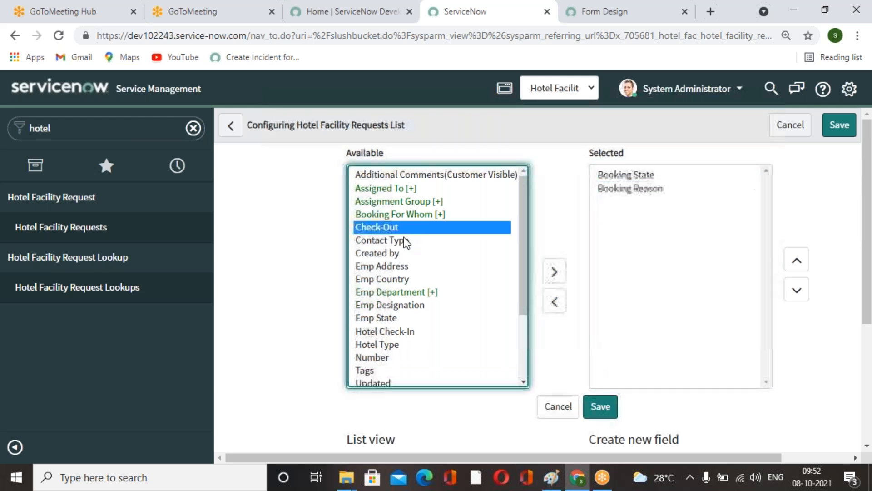
double_click(405, 241)
left_click(405, 242)
double_click(396, 228)
left_click(402, 241)
double_click(402, 241)
left_click(402, 241)
Add Booking For Whom, Assignment Group, Assigned To, Emp Designation and Emp State columns and save the list layout.
left_click(414, 215)
double_click(415, 215)
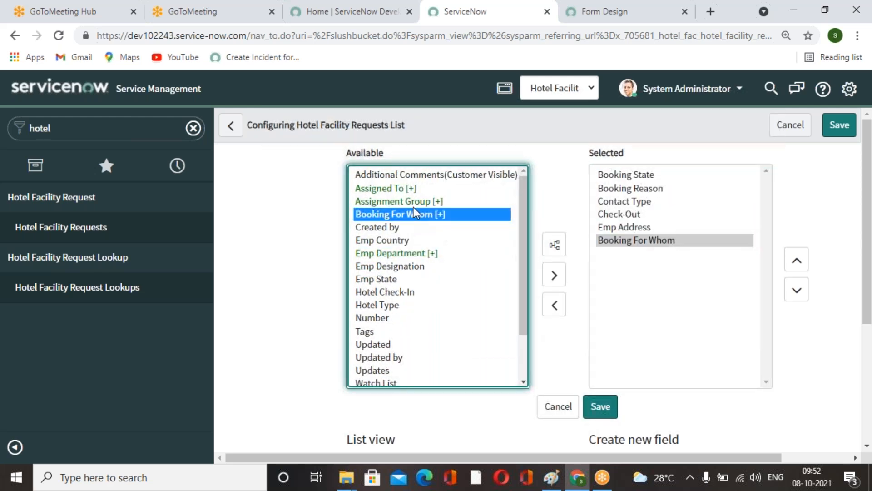
double_click(414, 202)
left_click(407, 188)
double_click(407, 188)
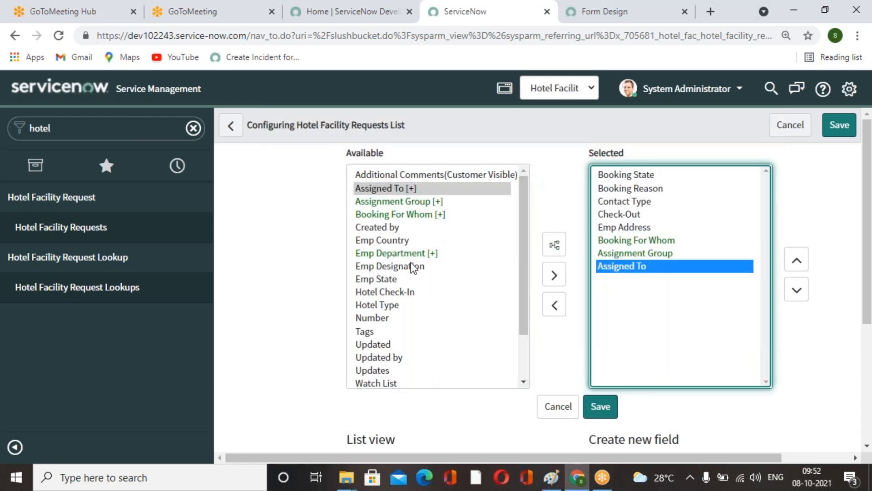
double_click(410, 265)
left_click(397, 268)
double_click(398, 268)
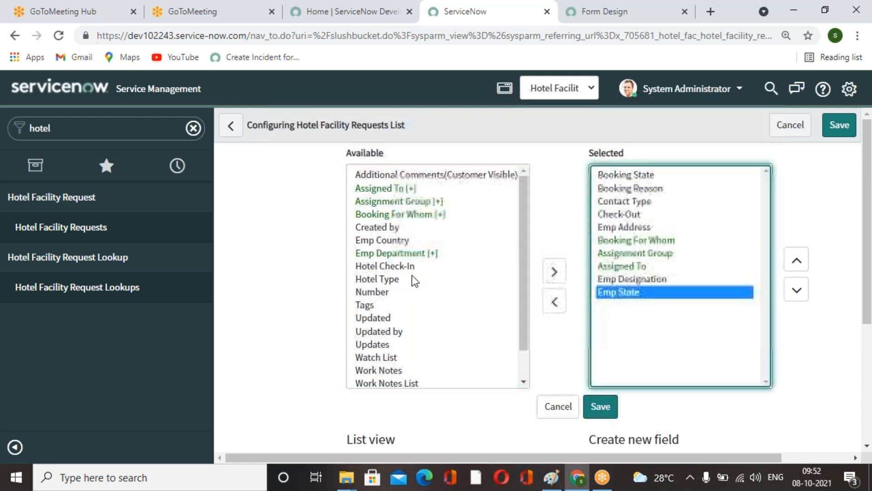
left_click(599, 413)
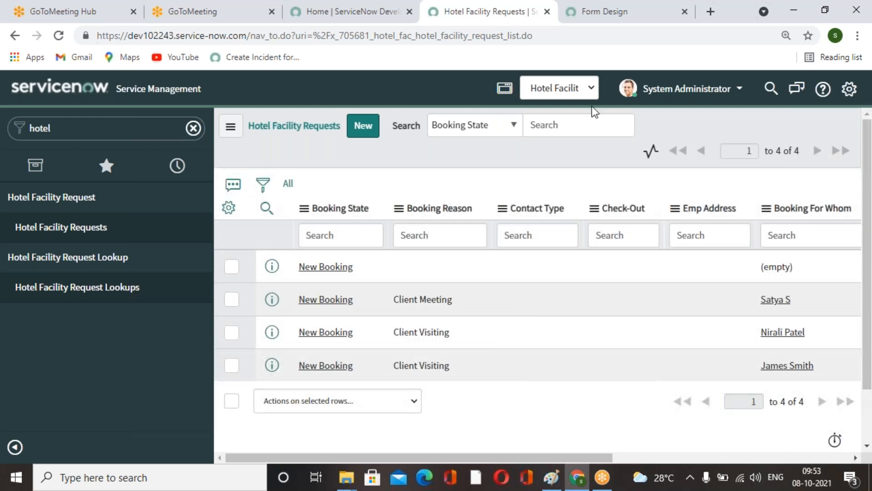
Open request HFR020040 from the list and review its fields and activity stream.
left_click(86, 232)
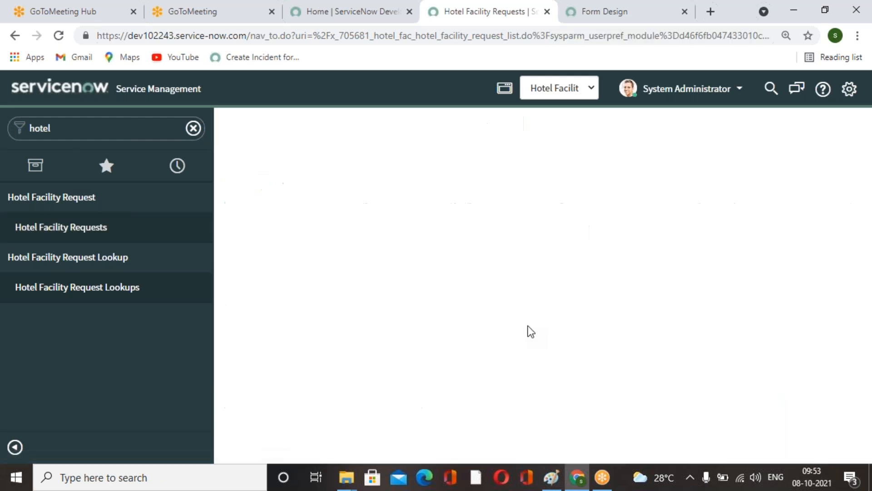
scroll(529, 330, "down", 6)
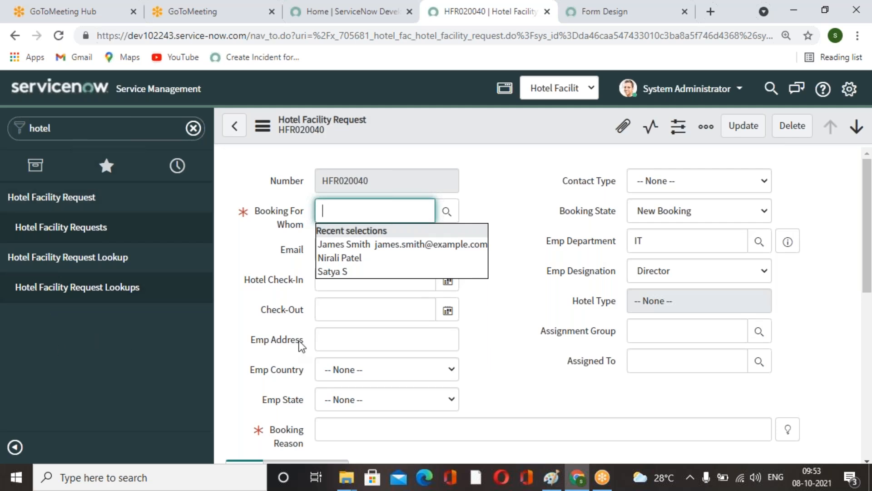
scroll(506, 323, "down", 10)
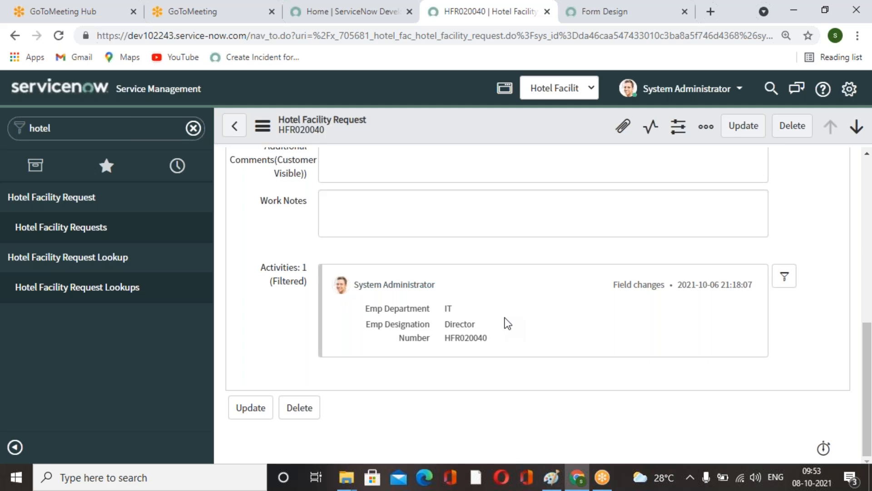
scroll(507, 323, "up", 10)
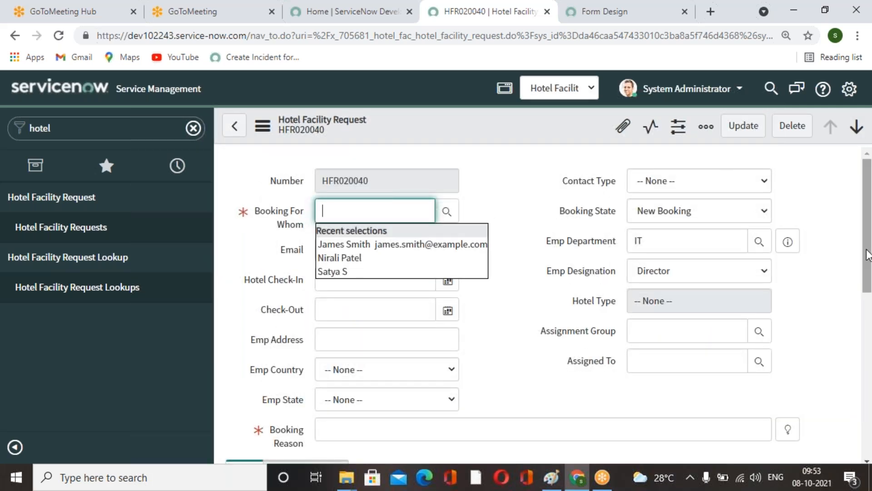
left_click(505, 323)
Filter the navigator for service catalo and open the Catalogs module.
left_click(586, 14)
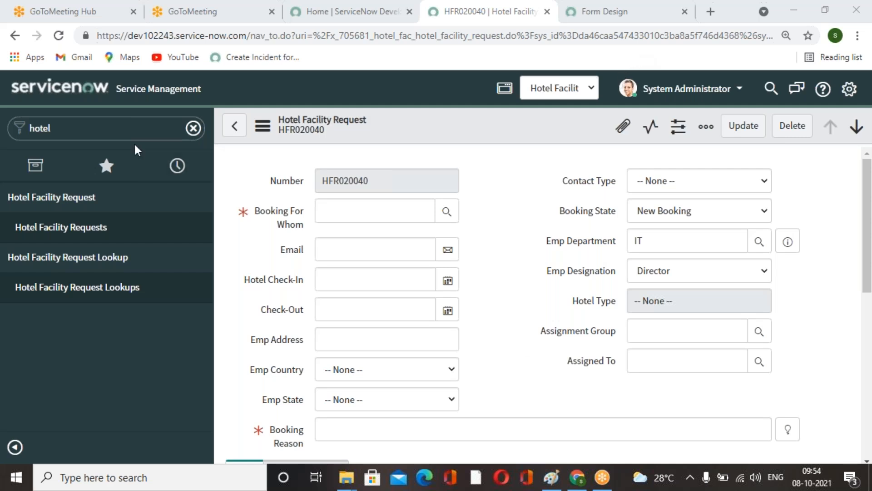
double_click(121, 130)
type("serv")
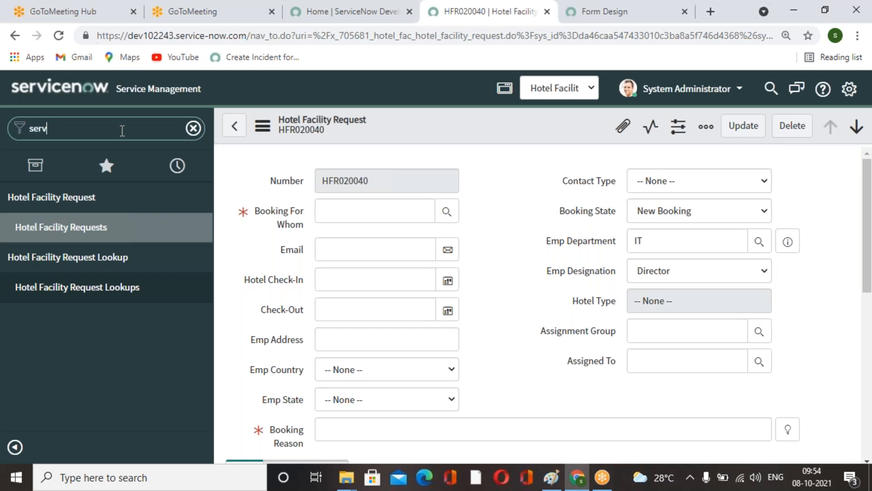
type("ice catalo")
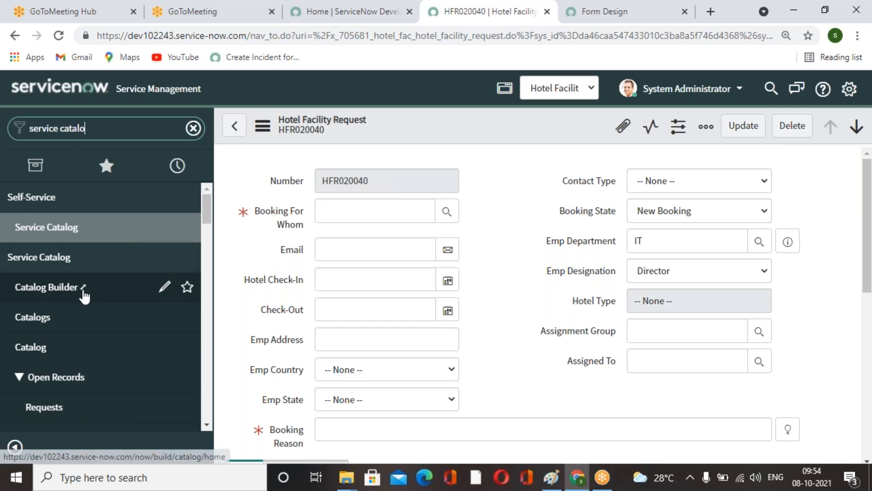
left_click(57, 241)
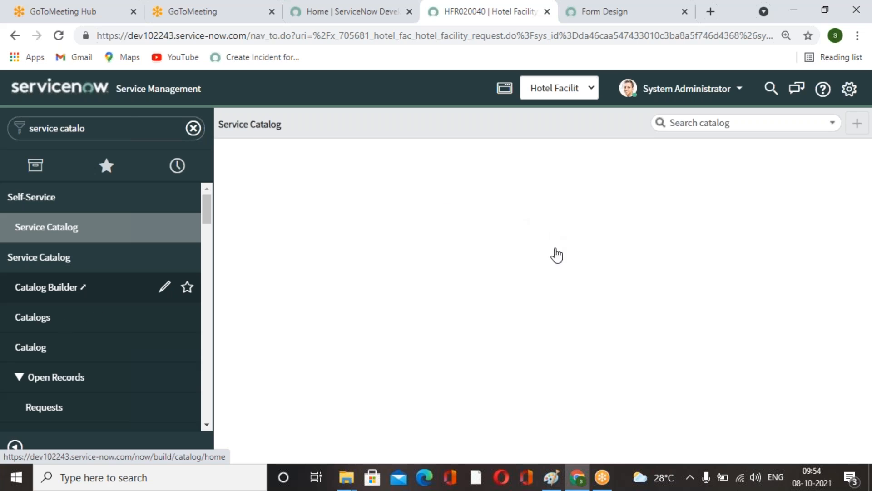
left_click(32, 317)
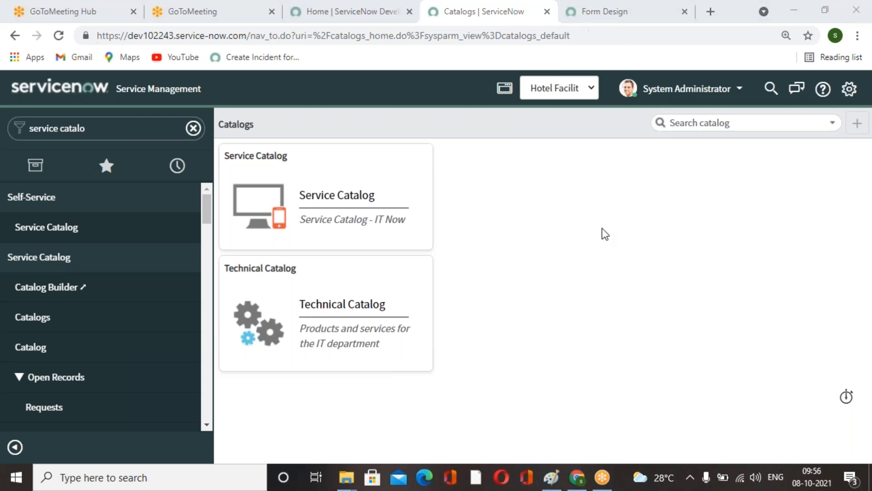
left_click(550, 318)
Review the Hotel Facility Request form layout in Form Design, then return to the Catalogs page.
left_click(645, 13)
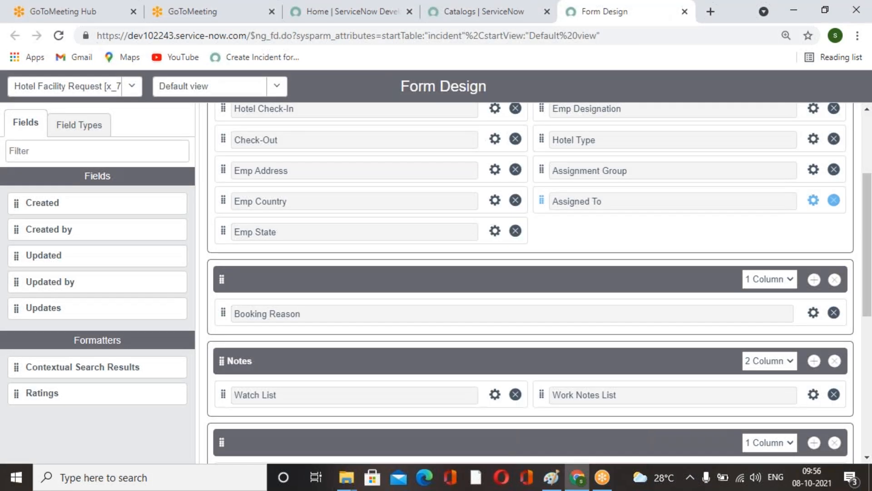
scroll(537, 250, "up", 3)
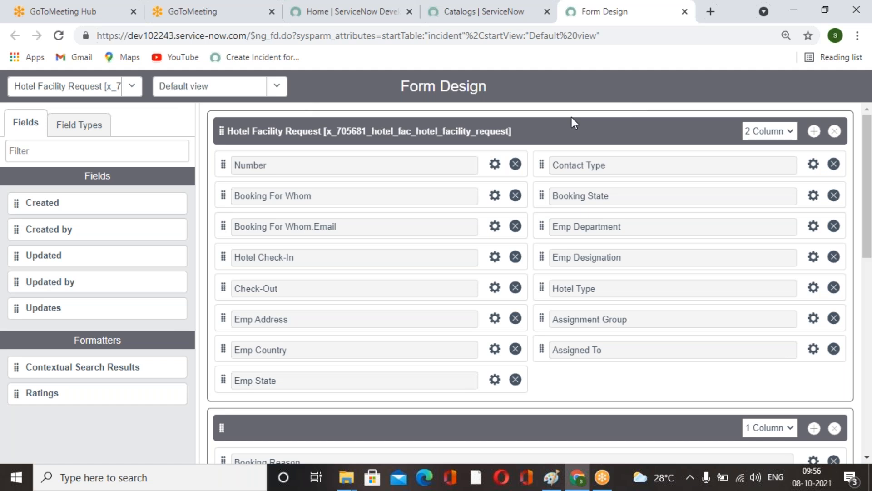
left_click(503, 21)
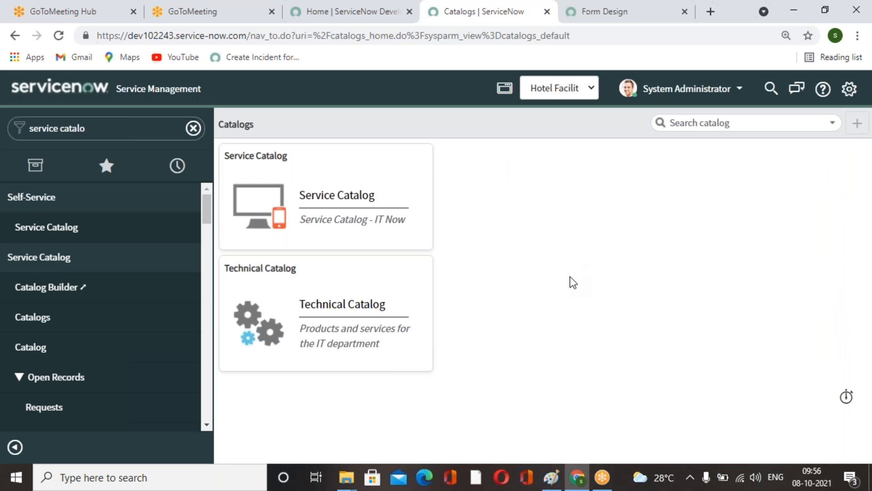
left_click(848, 197)
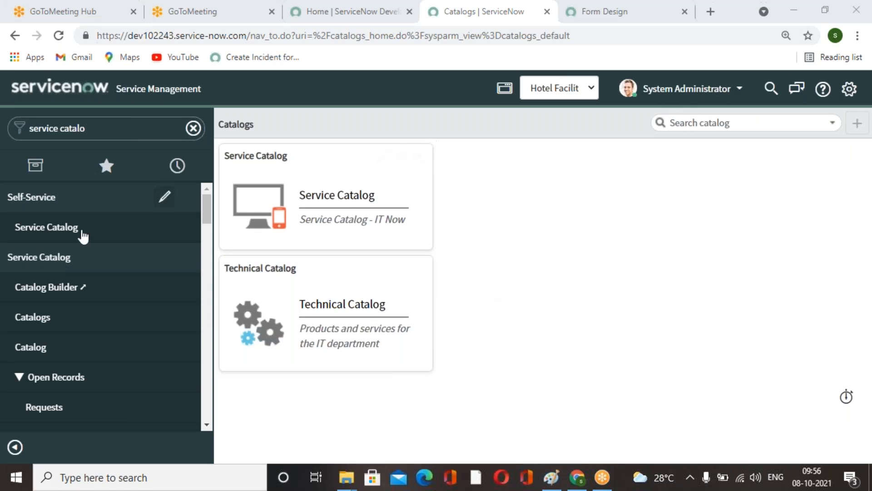
scroll(68, 370, "down", 5)
scroll(93, 366, "up", 5)
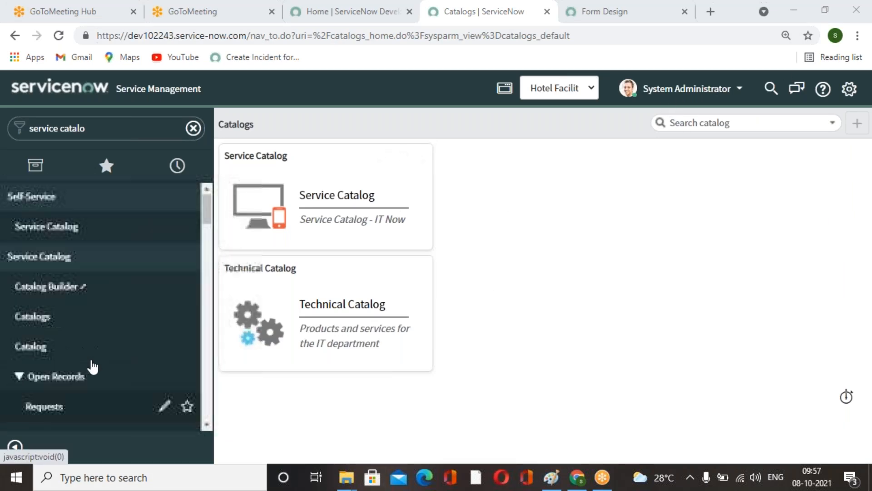